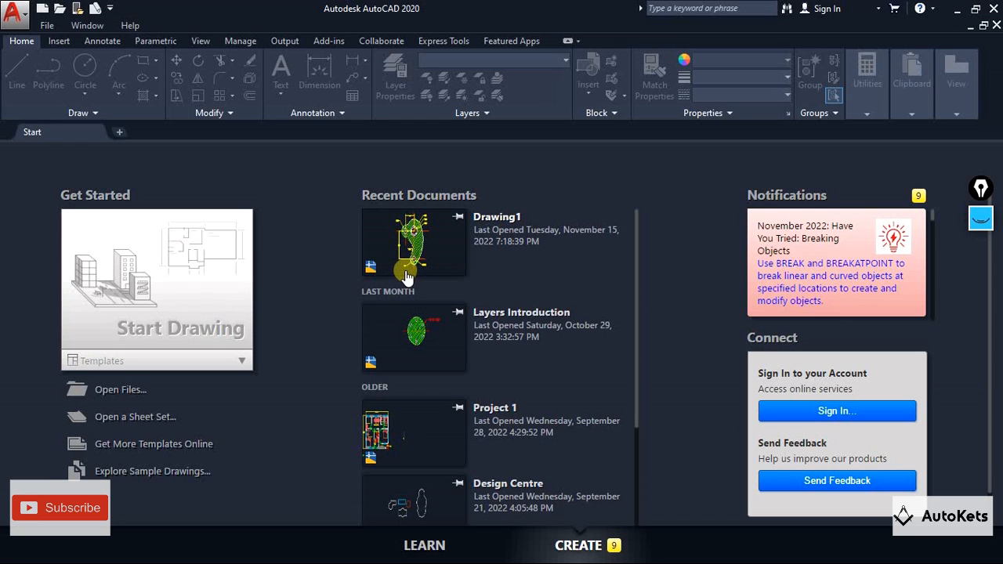
scroll(406, 274, "down", 3)
scroll(406, 274, "up", 3)
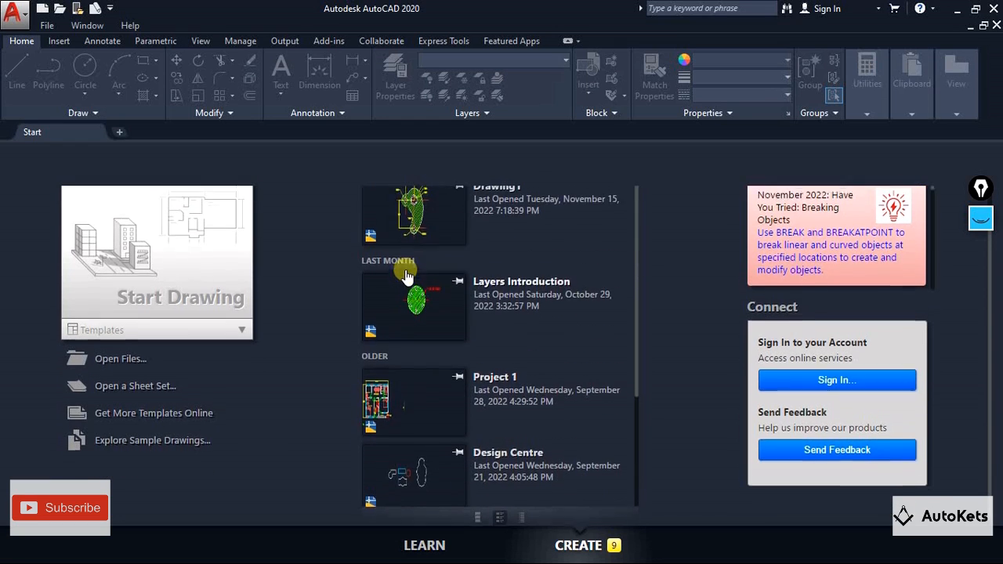
scroll(406, 275, "up", 1)
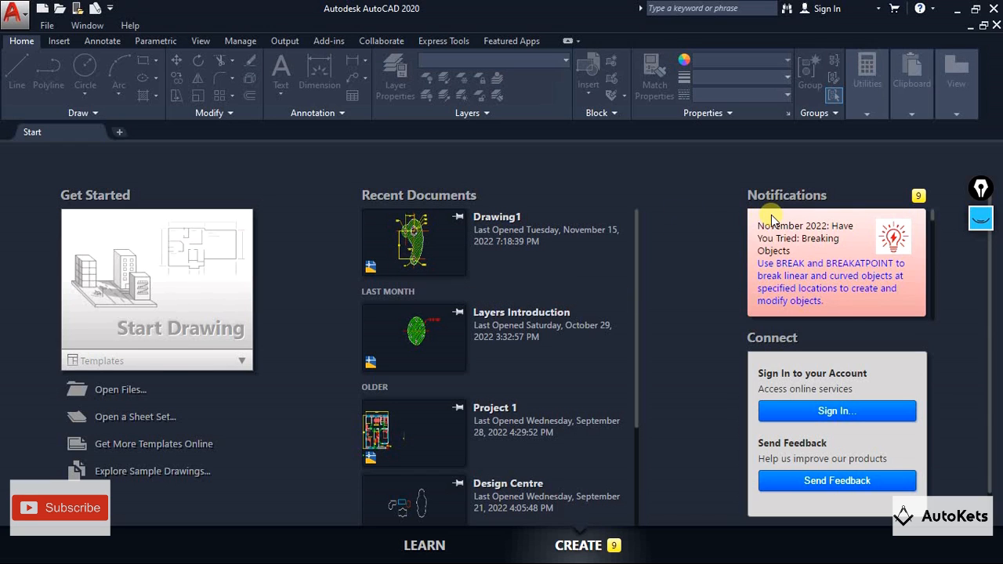
scroll(796, 365, "down", 1)
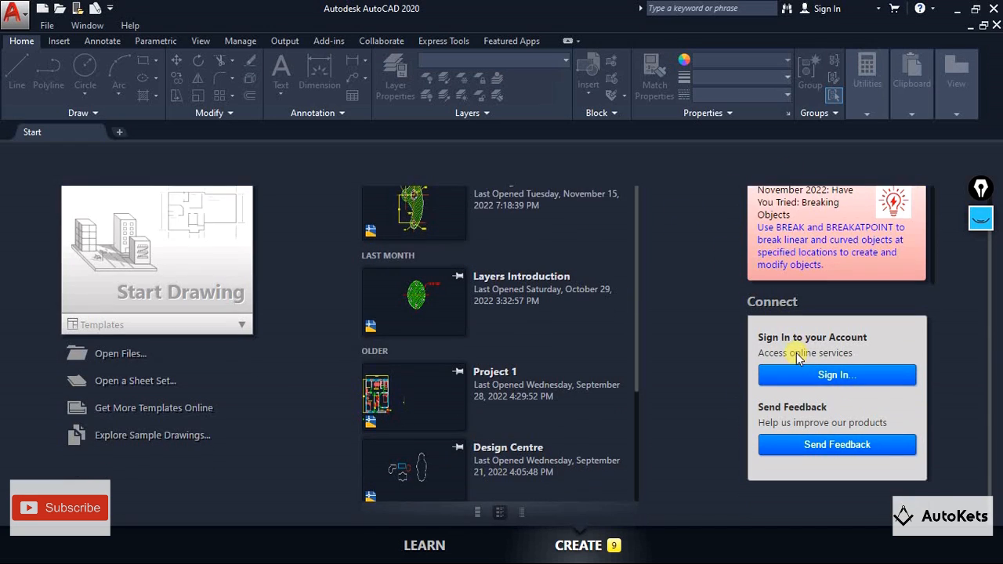
scroll(796, 355, "up", 1)
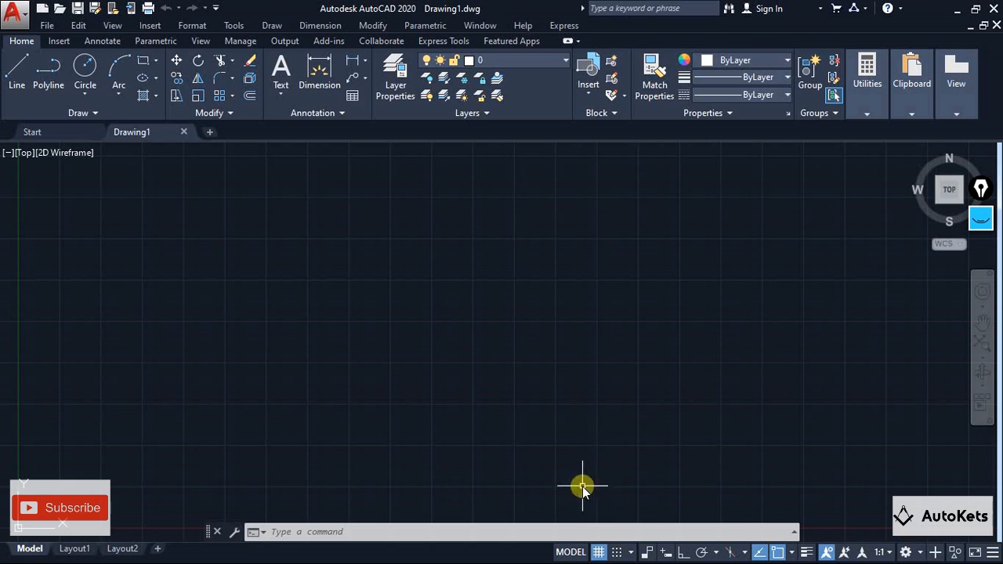
Choose Drafting & Annotation as the workspace for the drawing
left_click(907, 553)
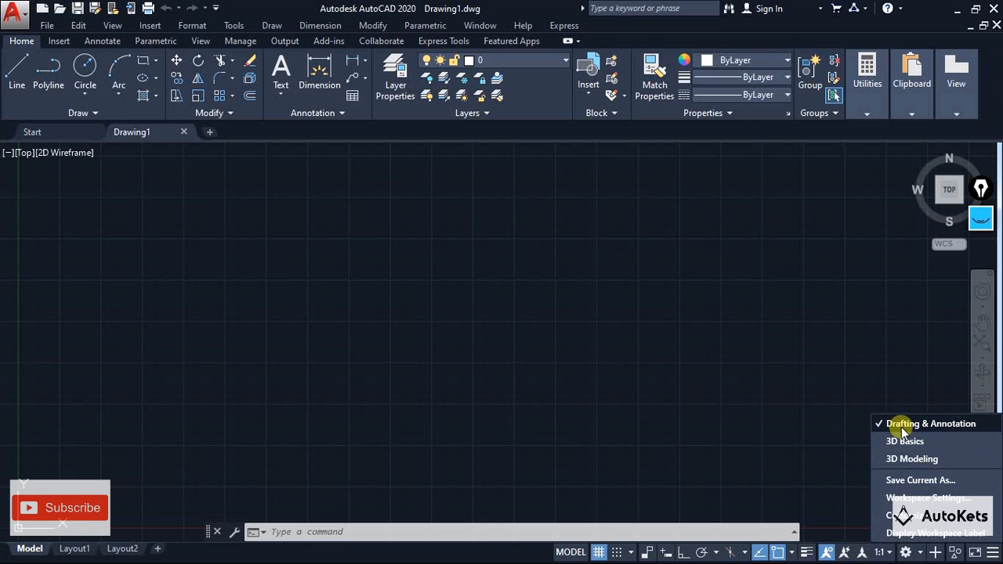
left_click(959, 425)
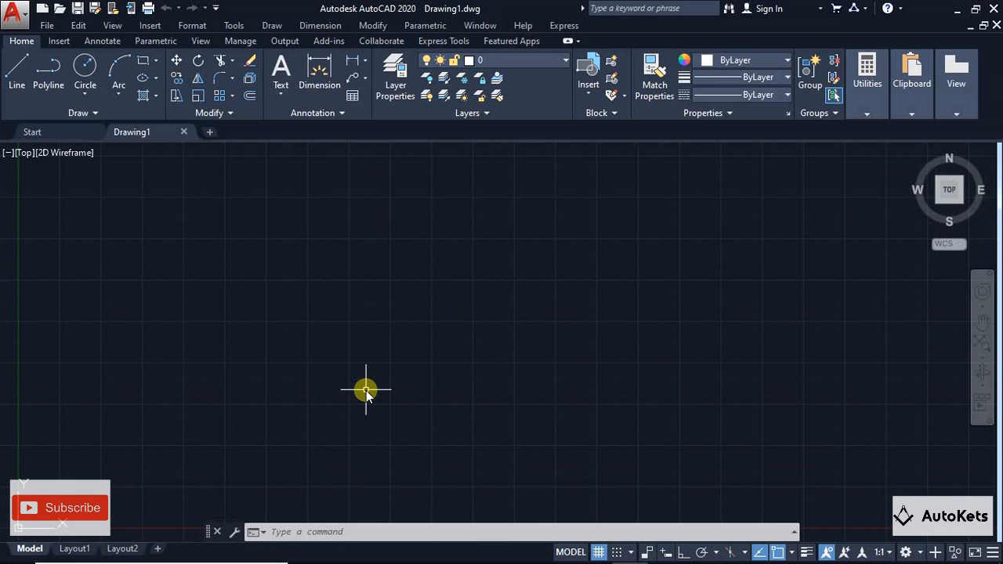
left_click(13, 11)
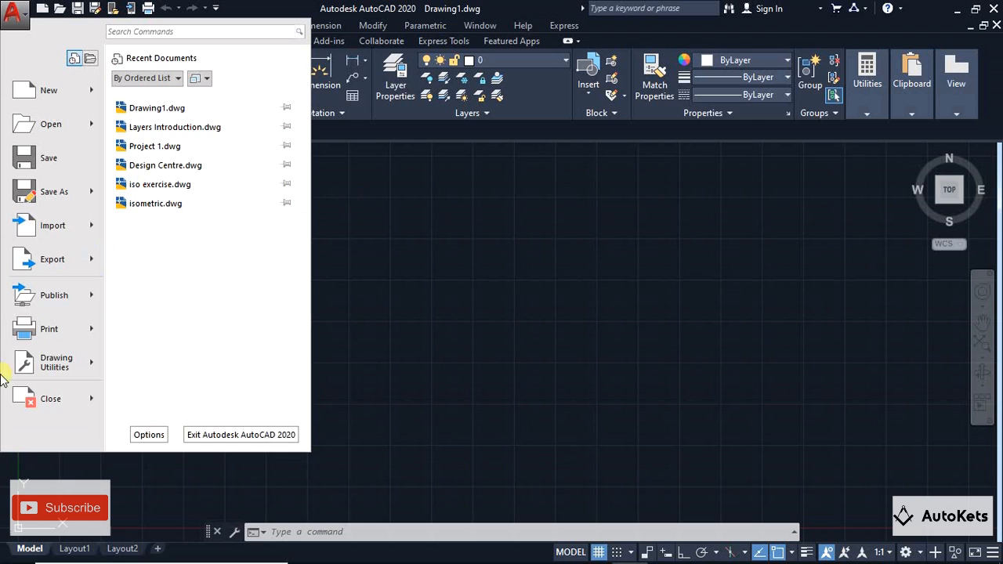
left_click(370, 238)
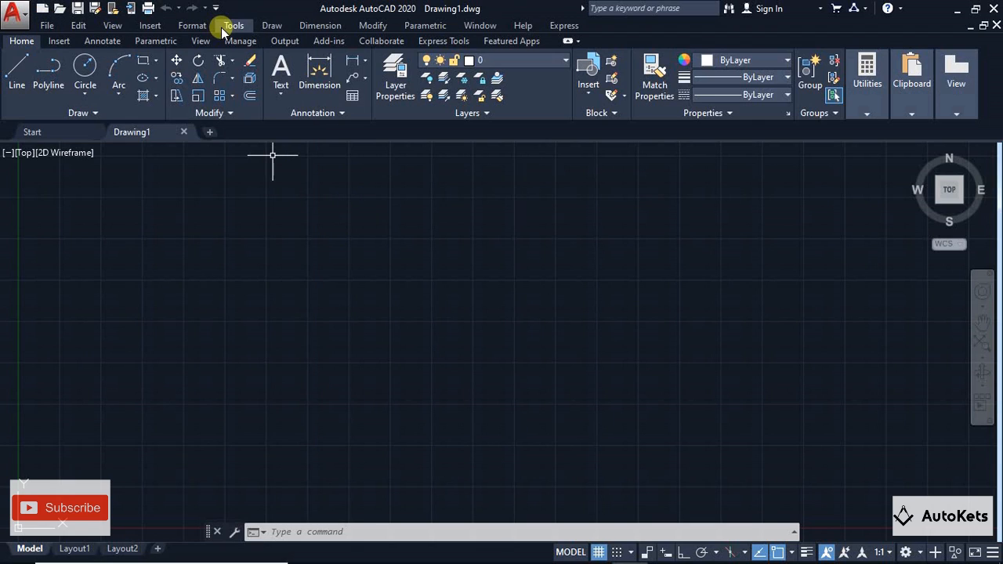
left_click(362, 26)
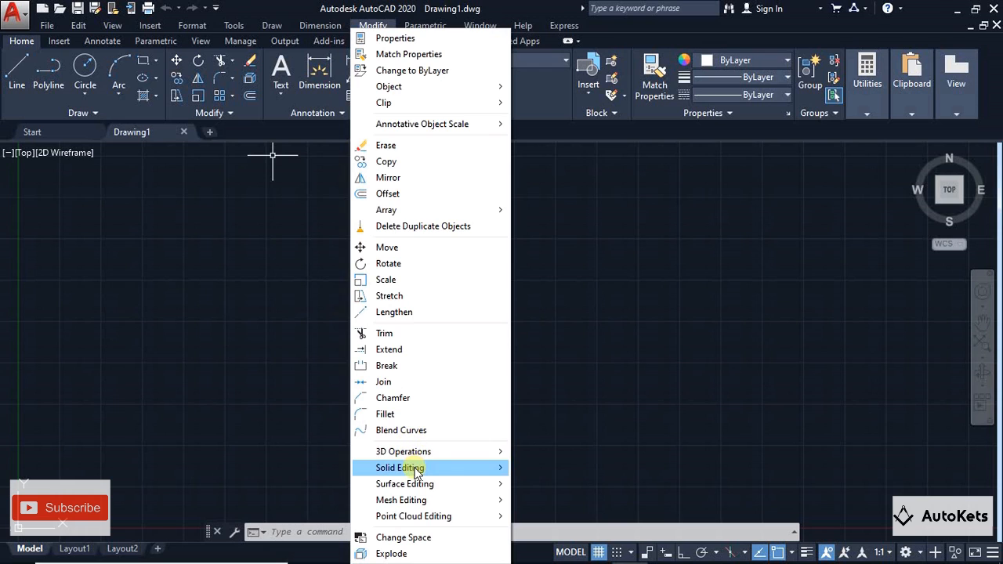
mouse_move(414, 455)
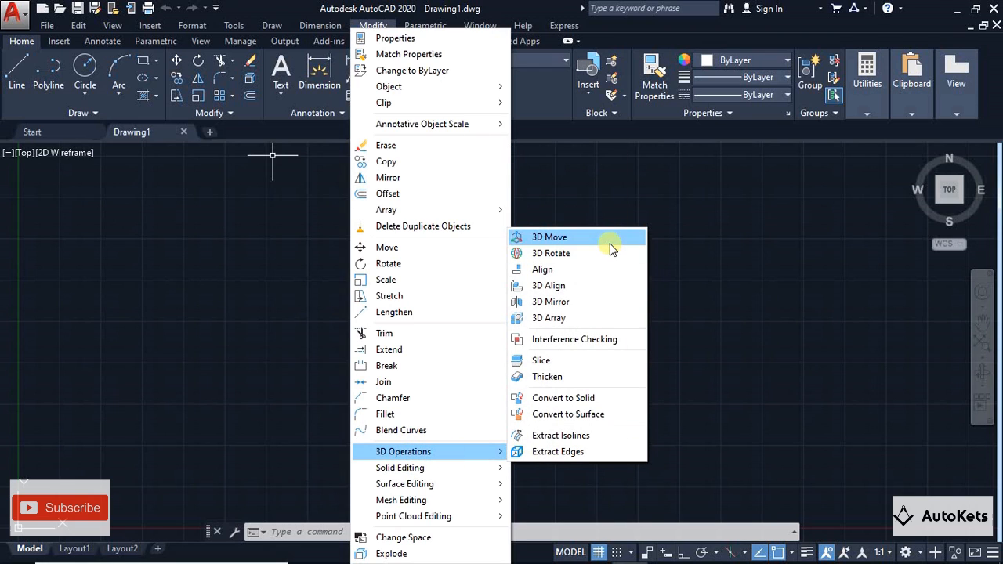
left_click(737, 275)
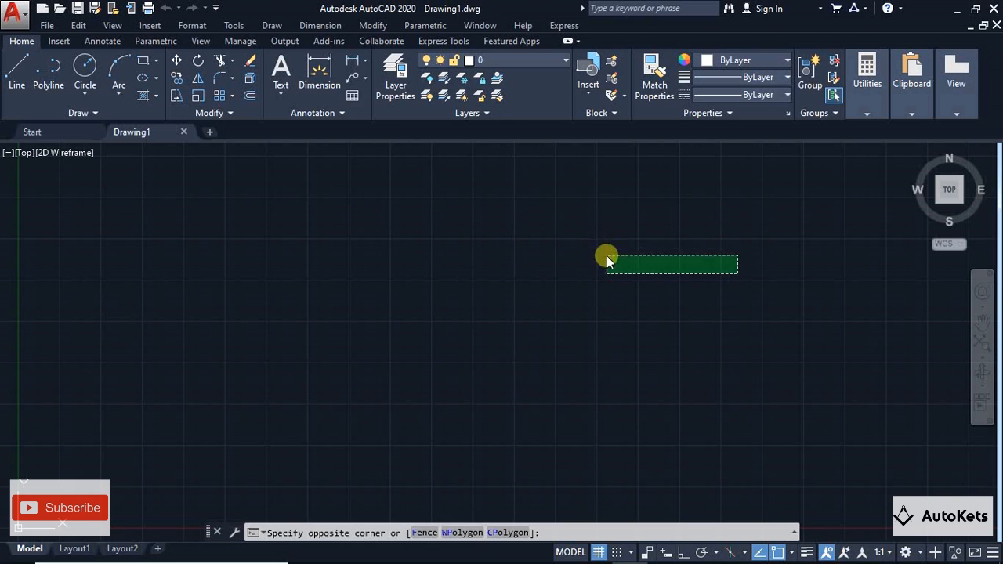
left_click(600, 249)
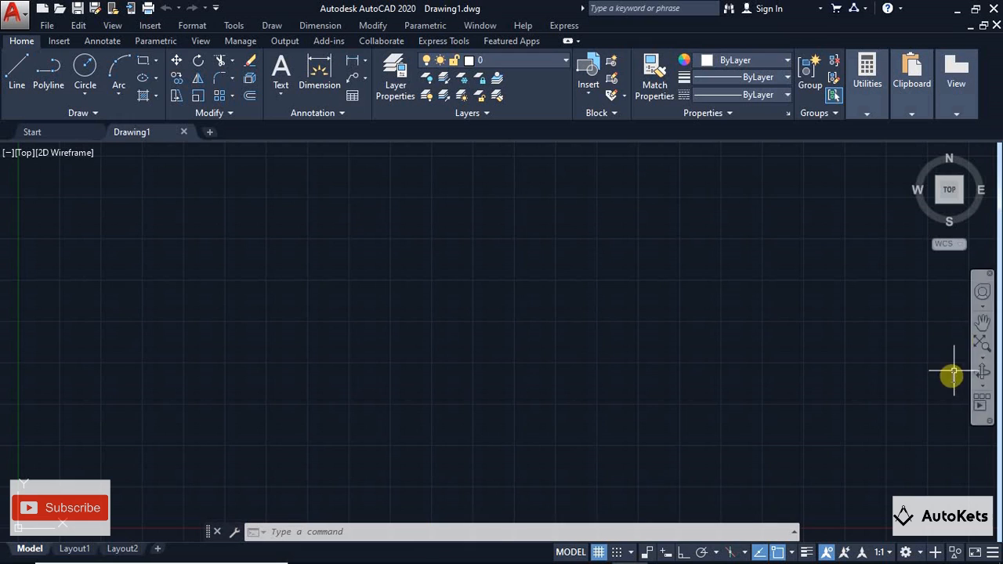
Expand the screen-annotation toolbar and select its highlighter, then collapse the toolbar beside the drawing area
mouse_move(504, 561)
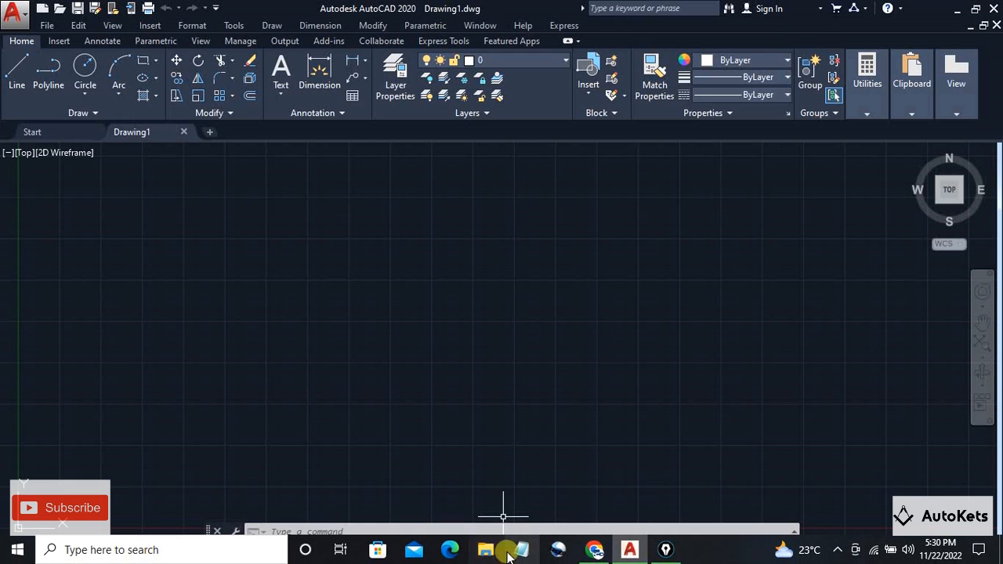
left_click(667, 551)
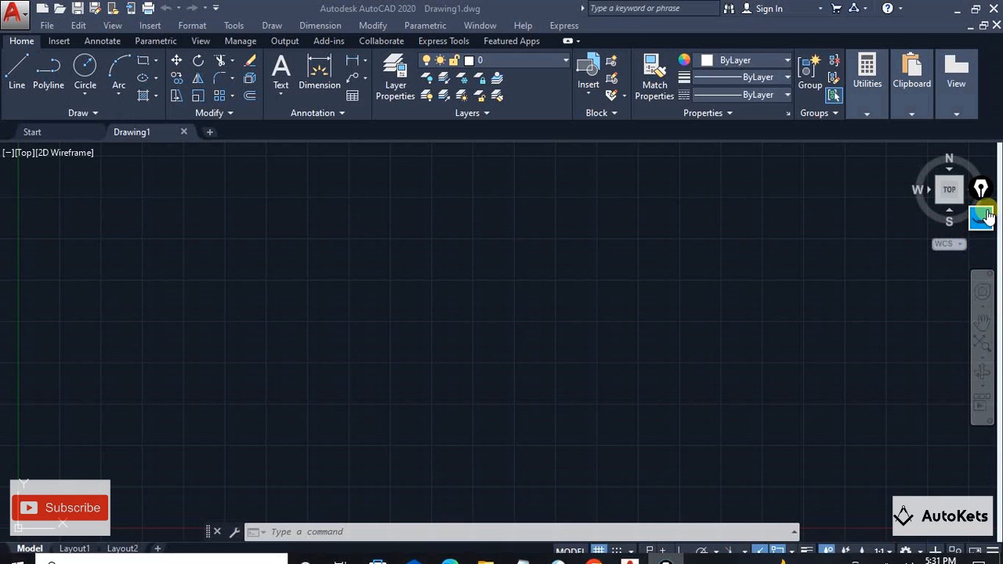
left_click(985, 218)
mouse_move(976, 294)
left_click(980, 266)
left_click(488, 515)
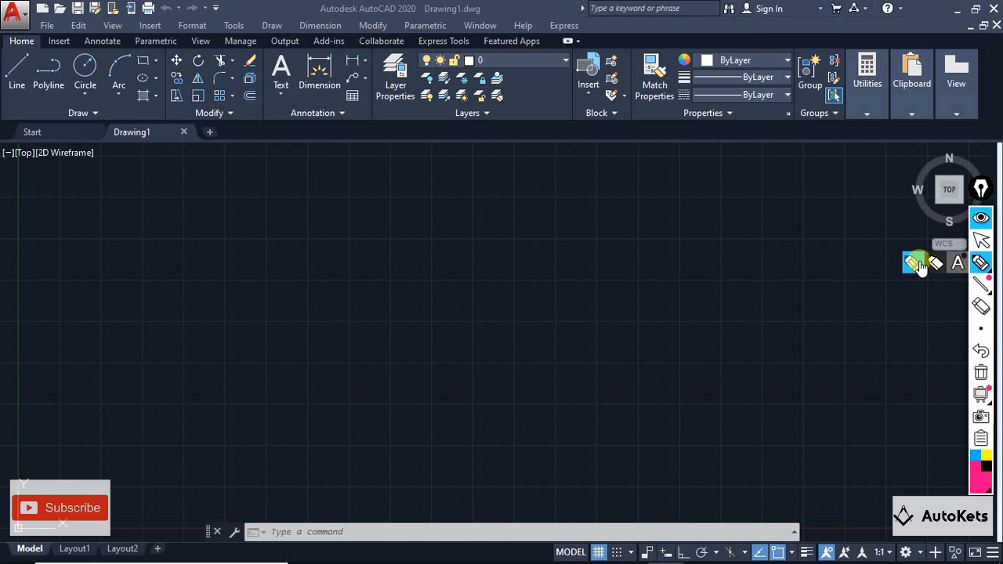
left_click(616, 461)
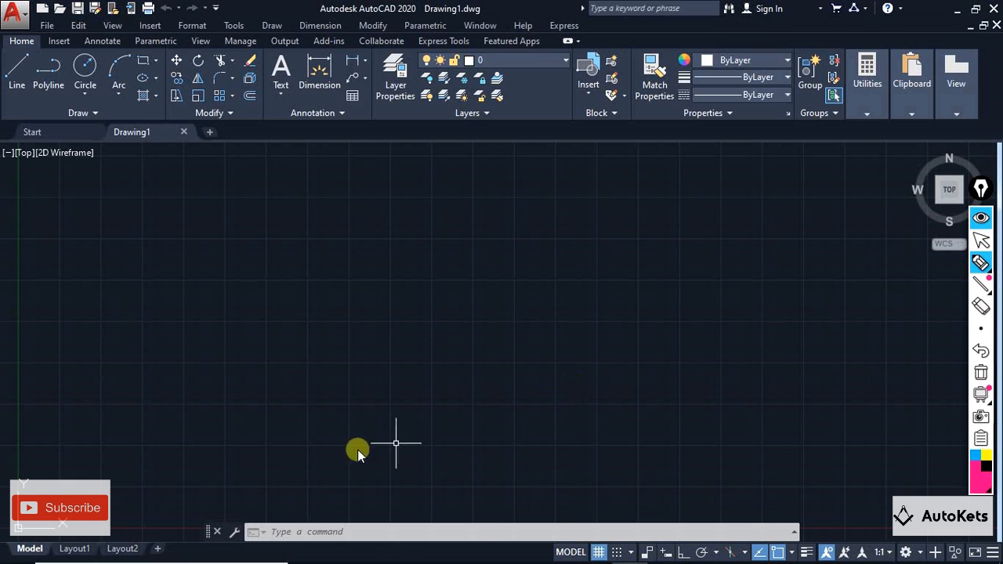
key("Escape")
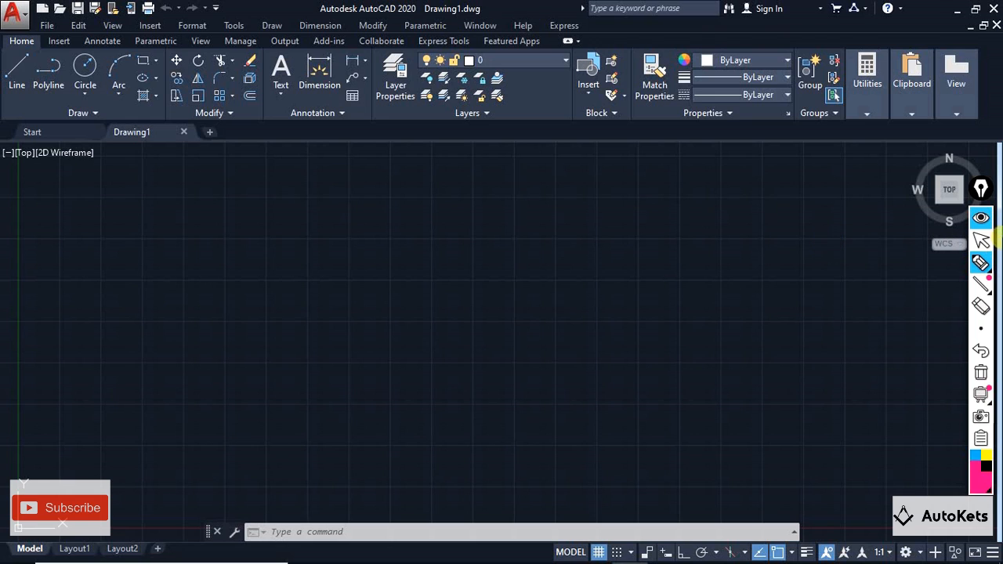
left_click(981, 218)
left_click_drag(982, 199, 947, 316)
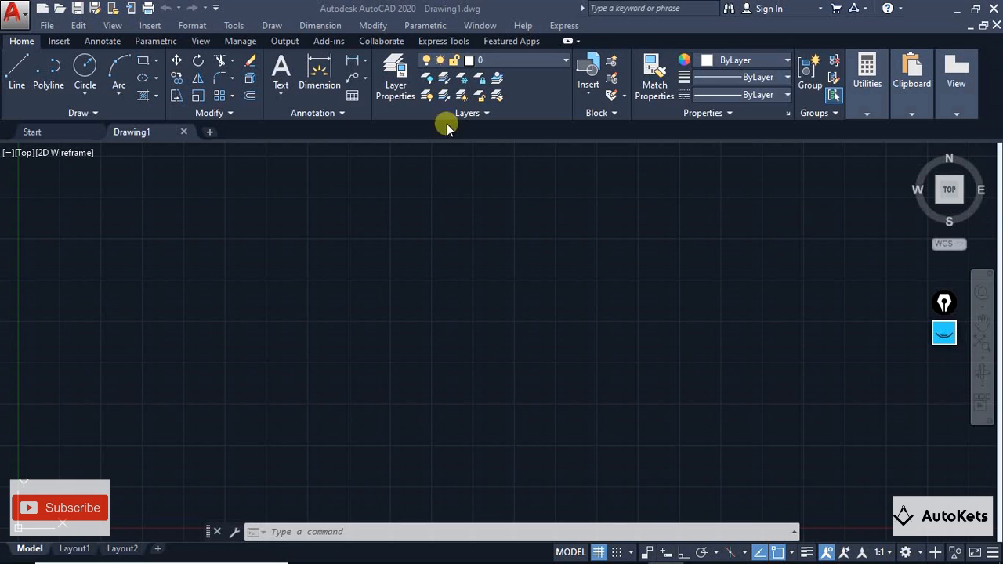
Examine the model views and visual styles available for the viewport, keeping the 2D Wireframe top view
left_click(24, 154)
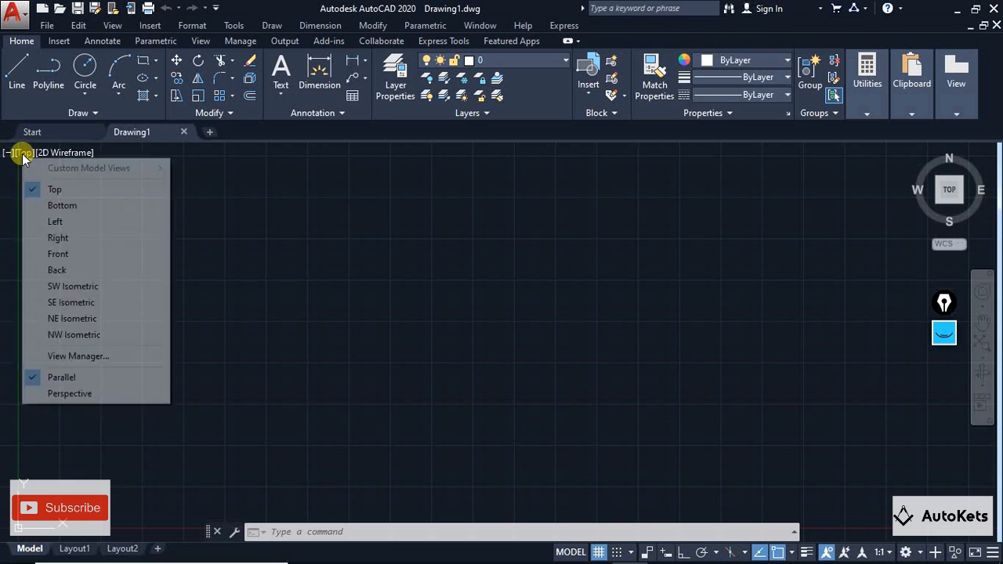
left_click(274, 215)
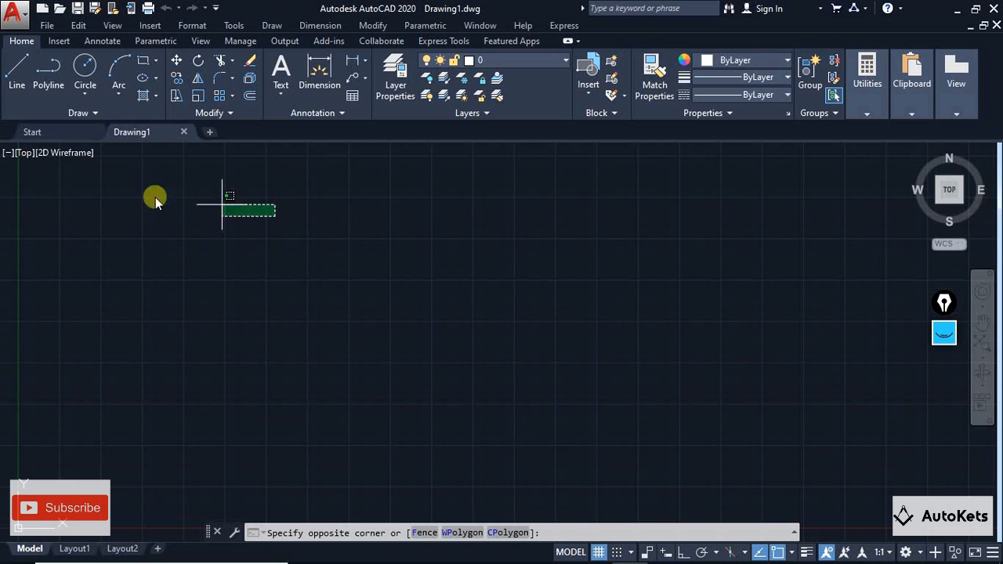
left_click(65, 194)
left_click(55, 156)
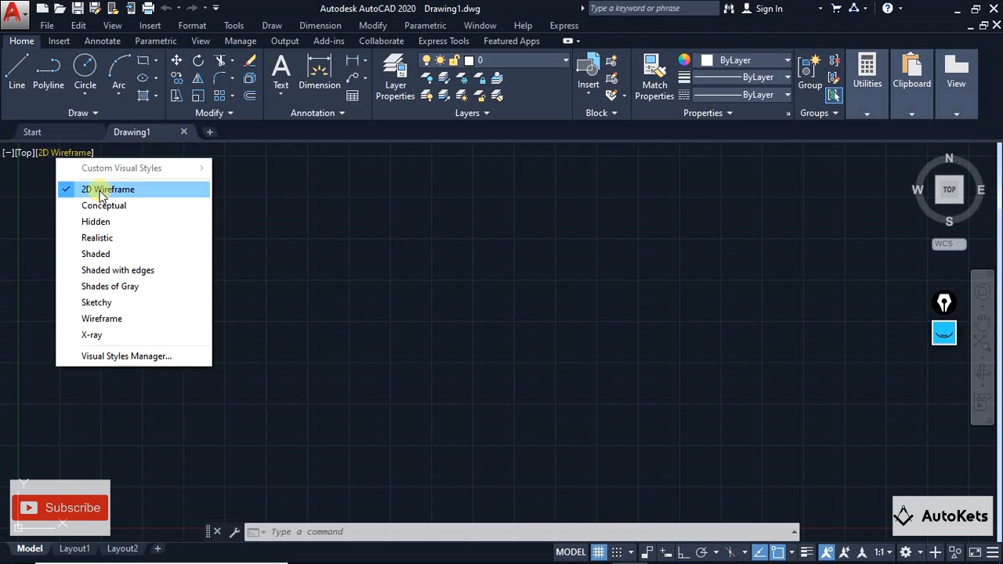
left_click(32, 195)
left_click(354, 361)
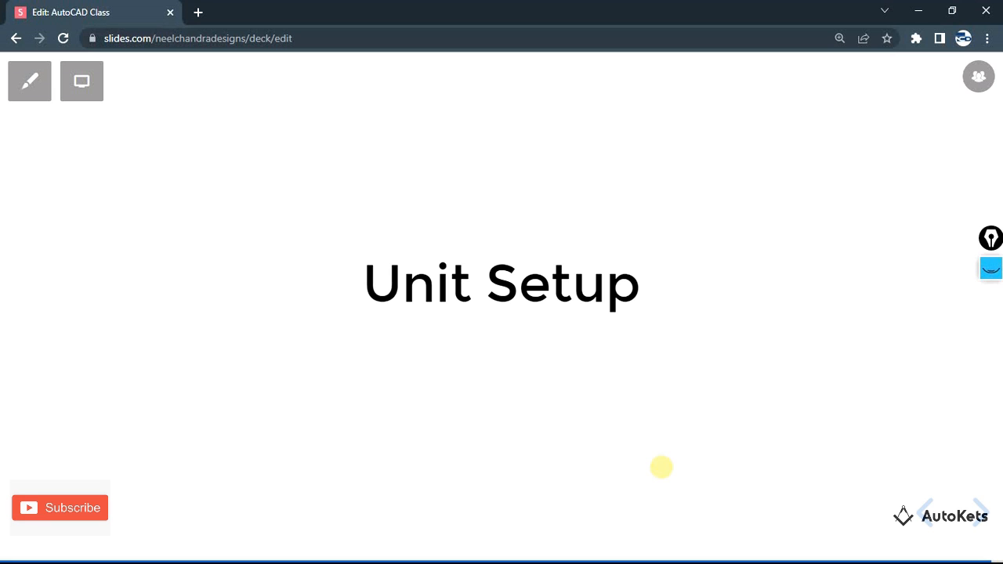
Advance the class slides from Unit Setup to Line Command and switch back to AutoCAD
key("Right")
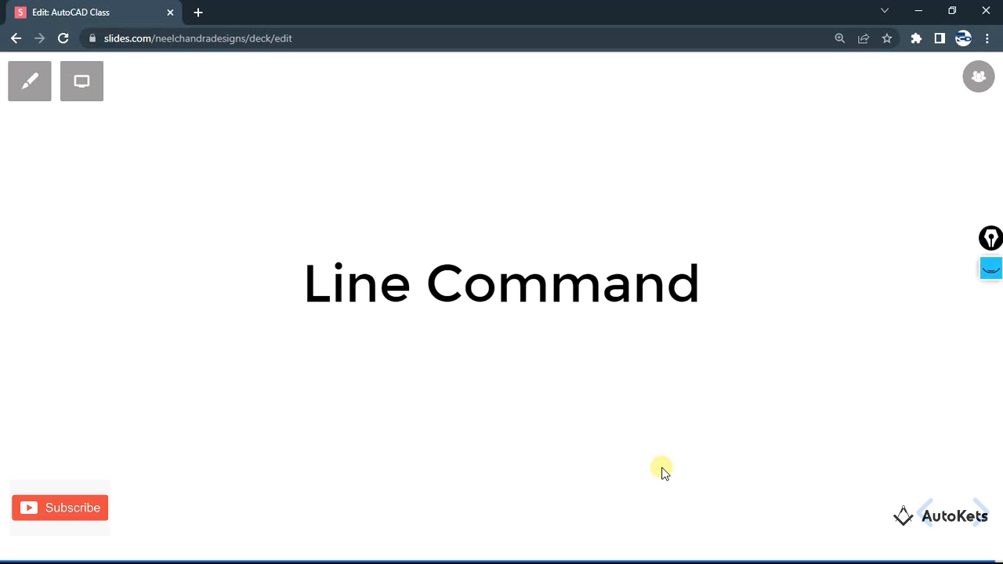
key("alt+Tab")
key("alt+Tab")
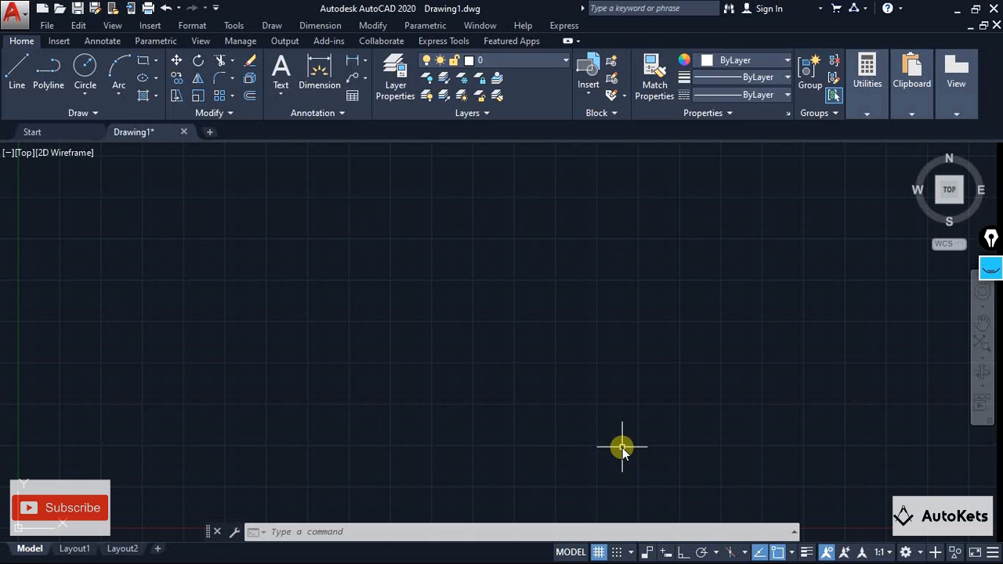
Open the Drawing Units dialog from the drawing utilities and close it without changes
left_click(21, 15)
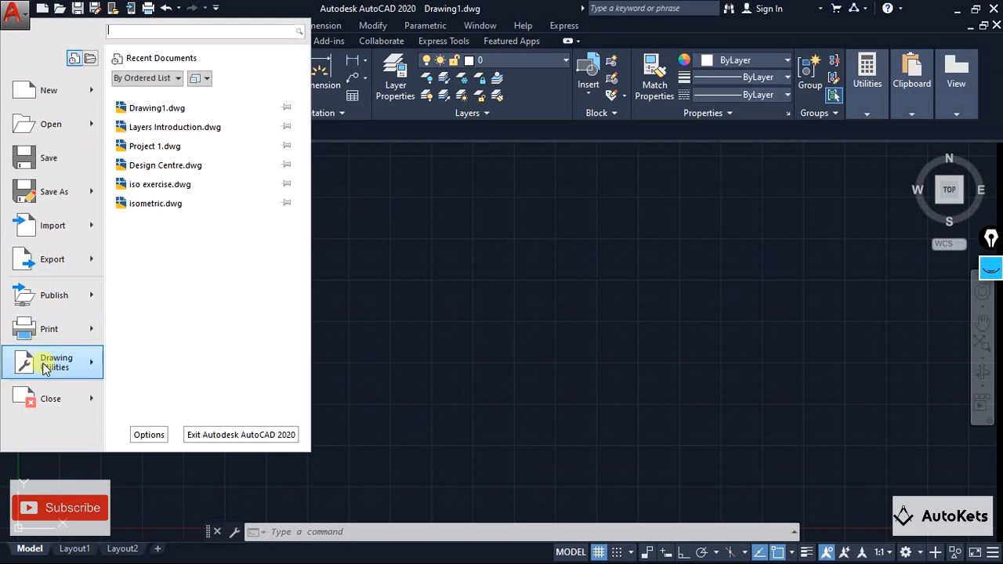
mouse_move(27, 358)
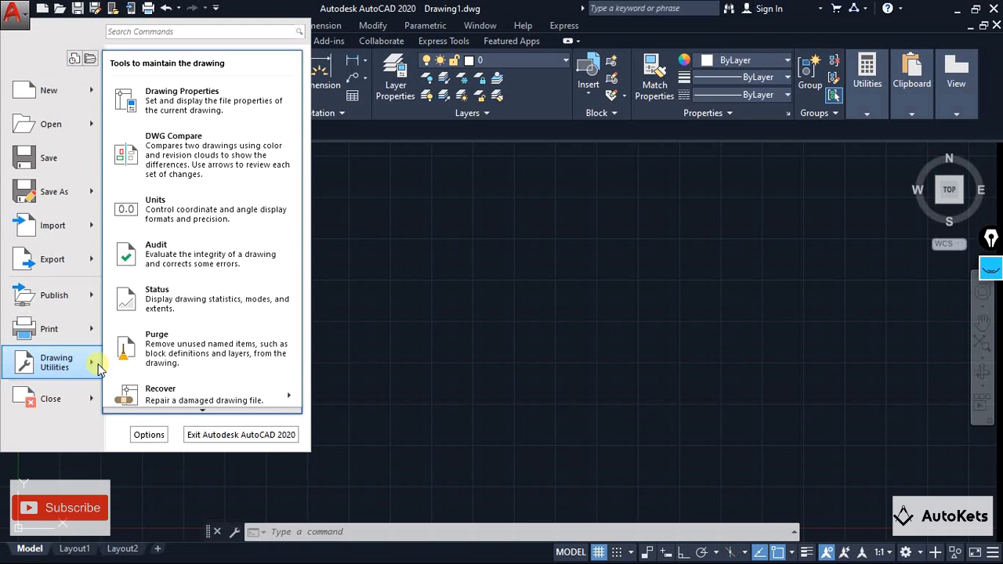
left_click(183, 218)
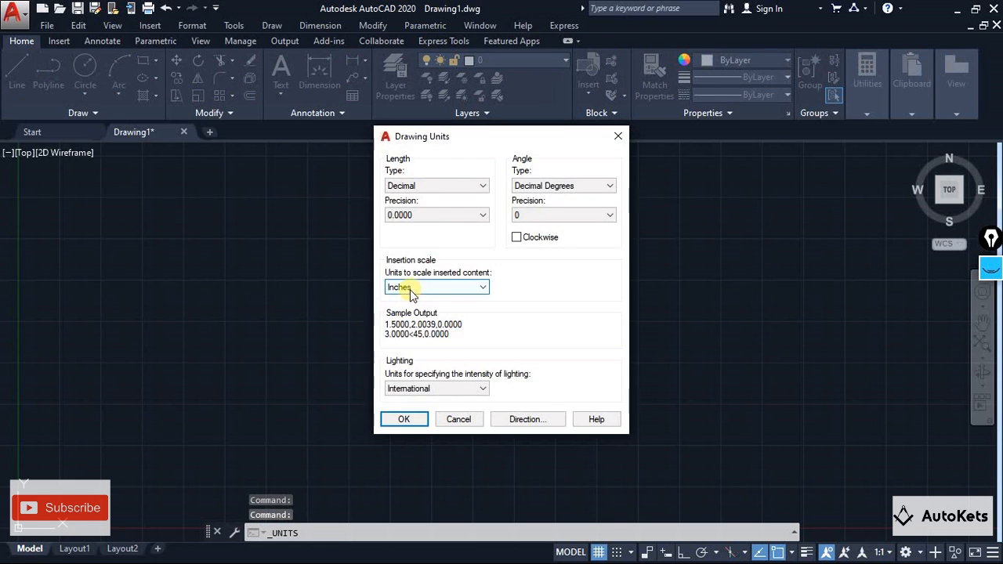
left_click(618, 137)
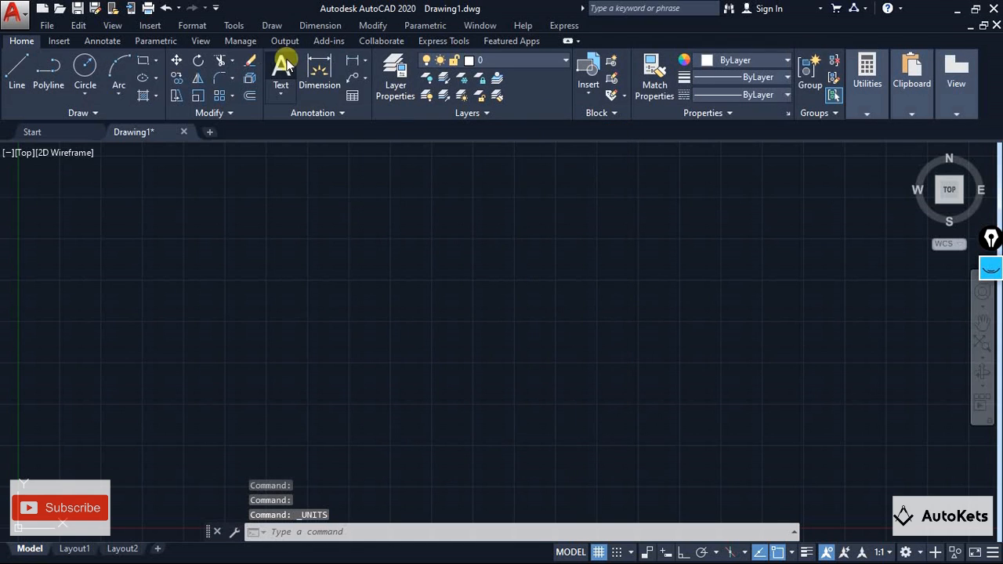
Bring up the Drawing Units dialog a second time through the format commands and dismiss it
left_click(193, 26)
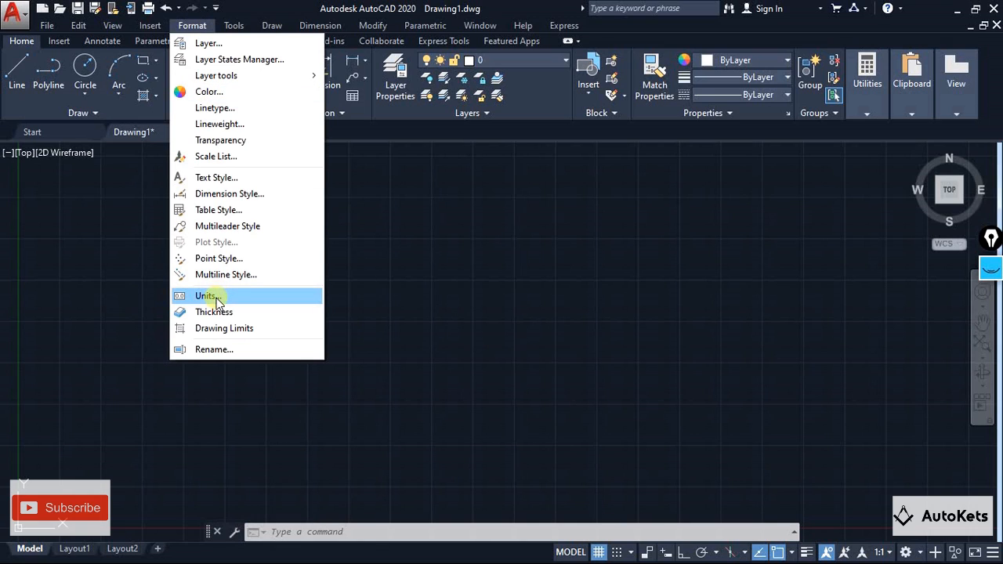
left_click(218, 301)
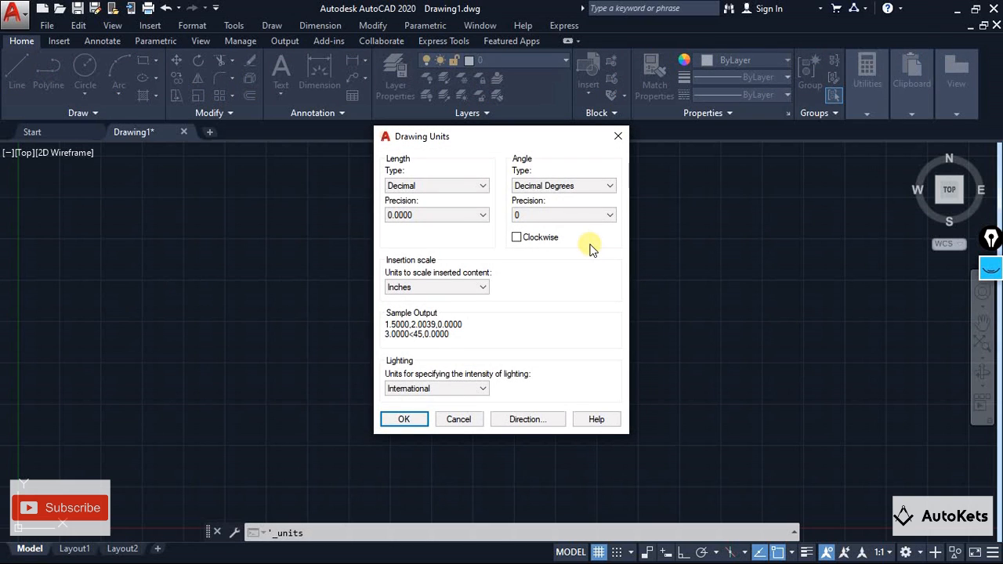
left_click(619, 136)
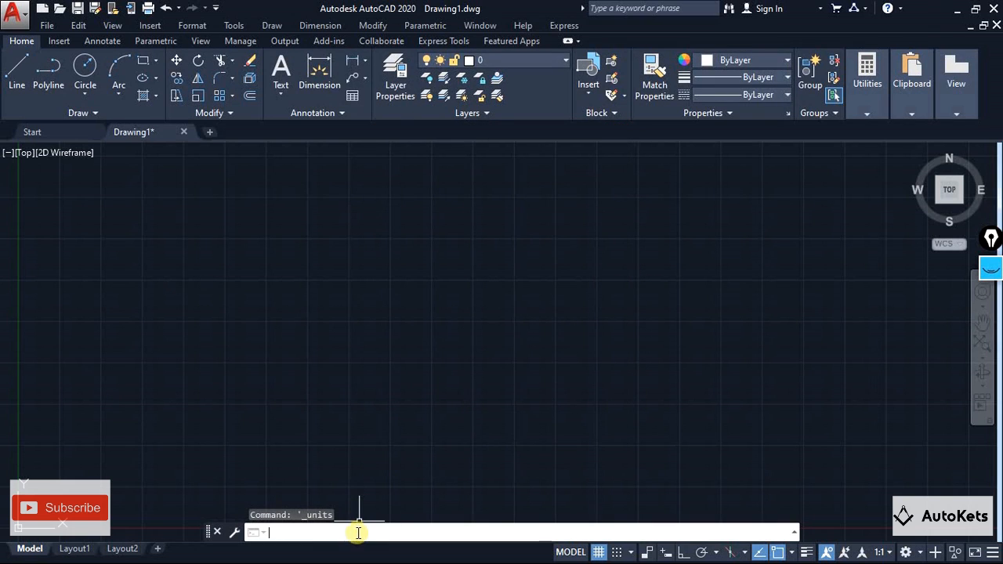
Run the UNITS command to open the Drawing Units dialog
left_click(401, 536)
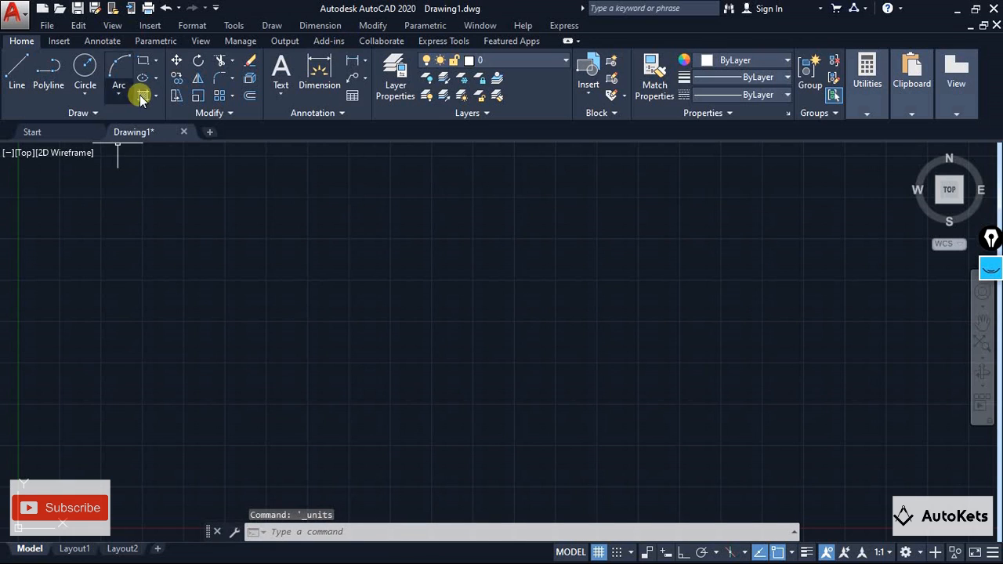
left_click(302, 533)
type("units")
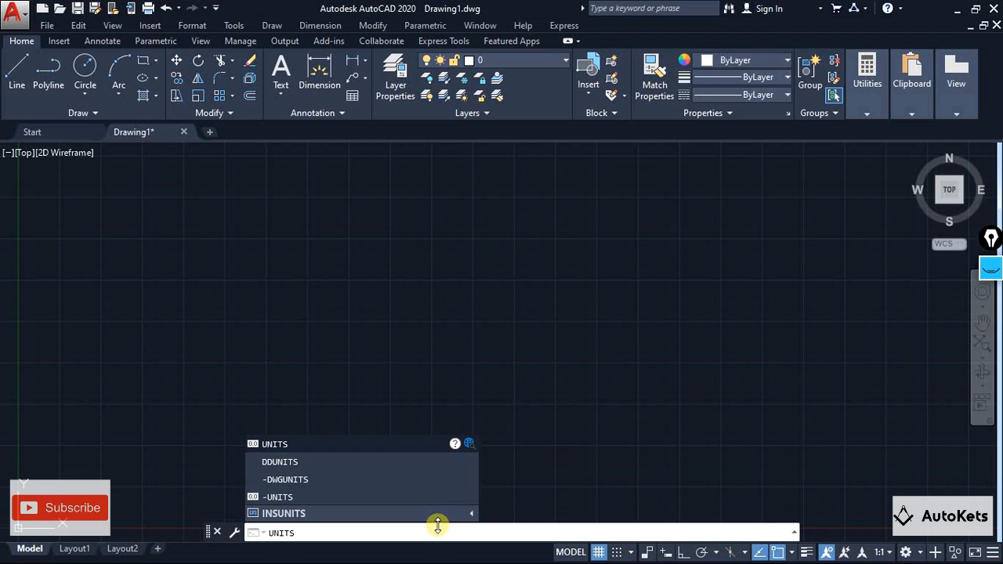
left_click(335, 445)
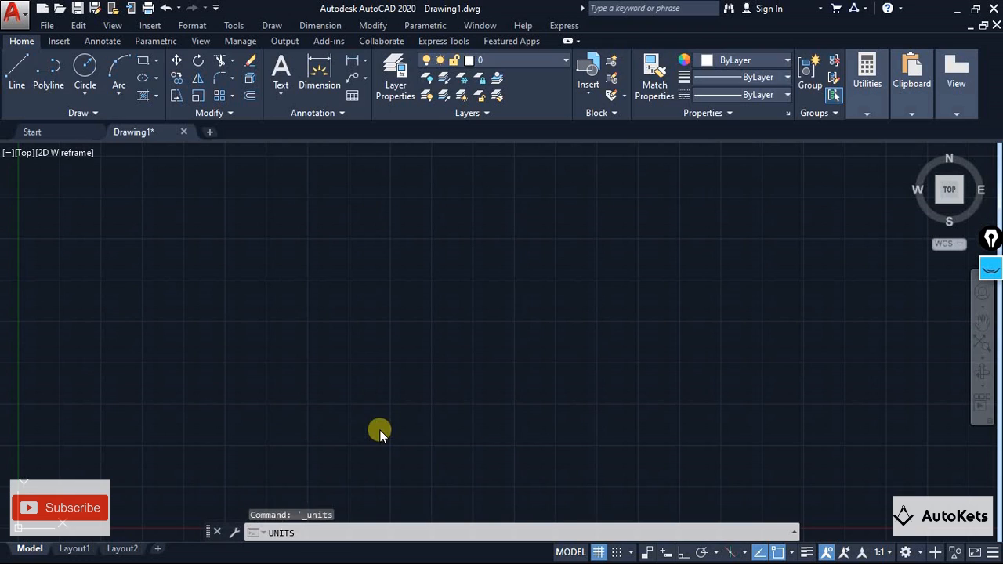
key("Return")
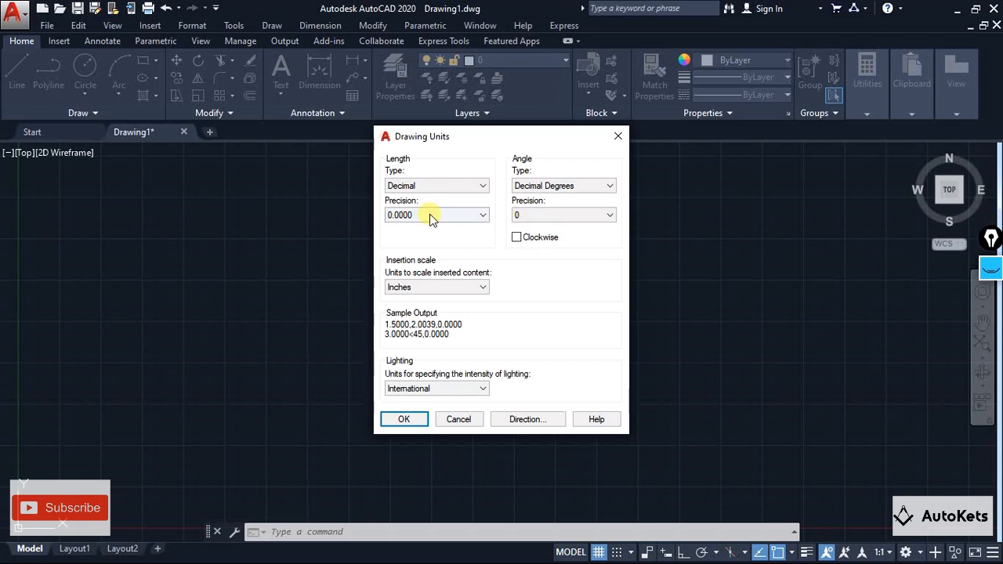
Try the Decimal, Architectural and Engineering length types in the Drawing Units dialog
left_click(431, 188)
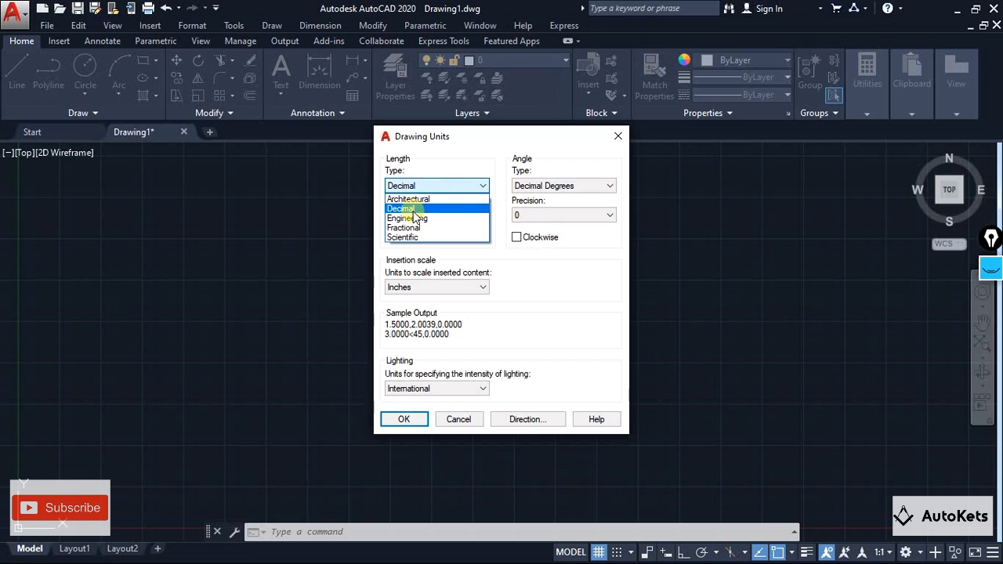
left_click(415, 209)
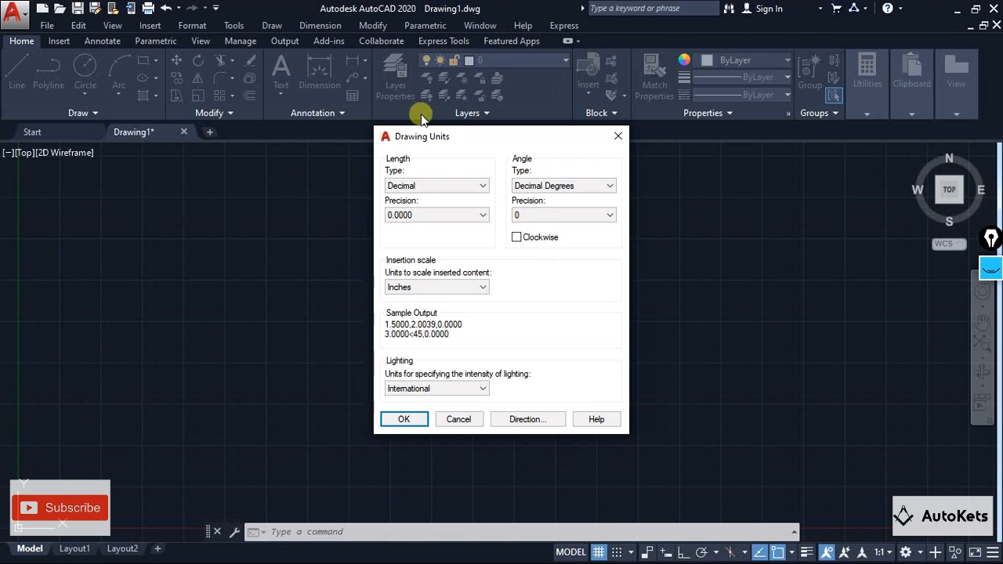
left_click(435, 185)
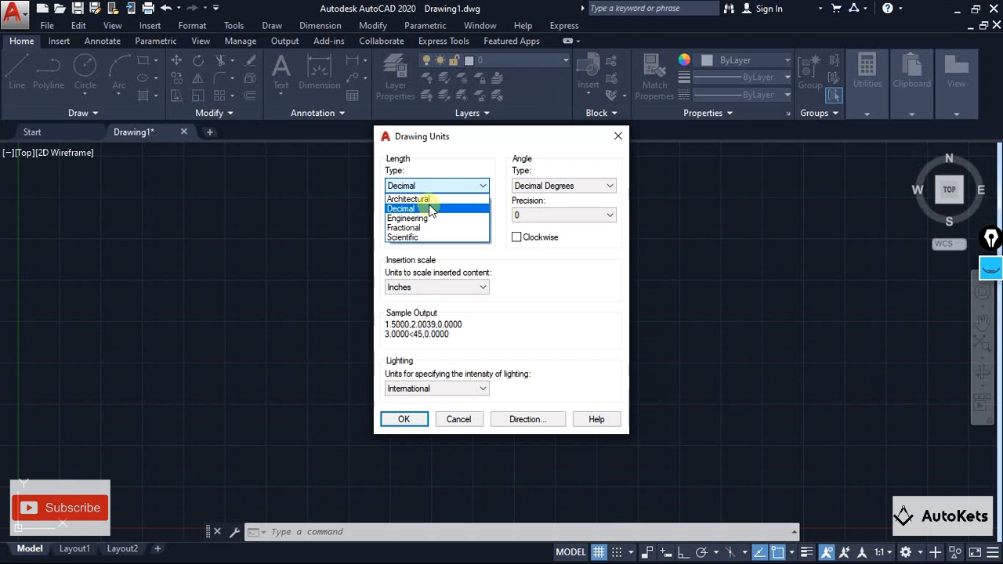
left_click(426, 199)
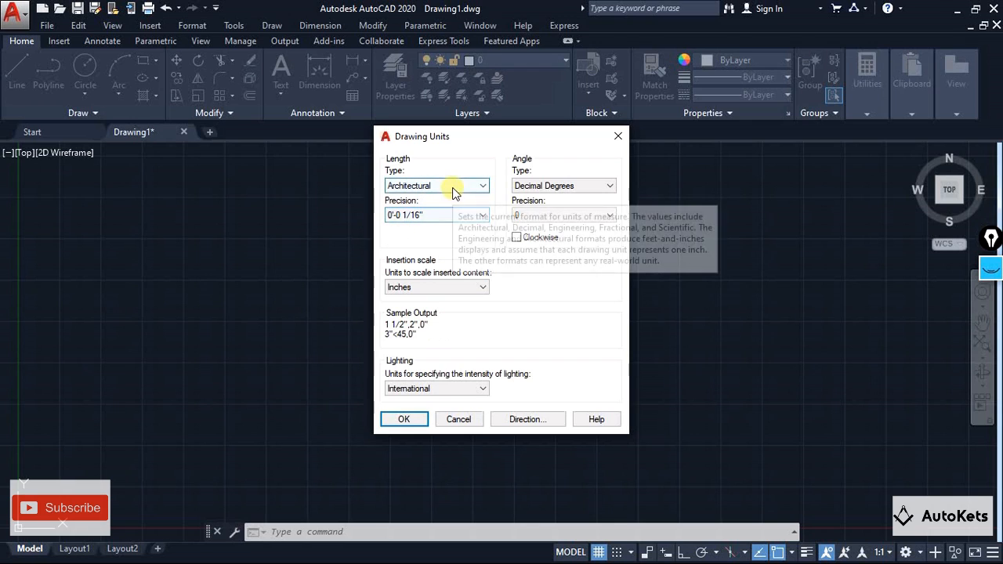
left_click(453, 187)
left_click(433, 217)
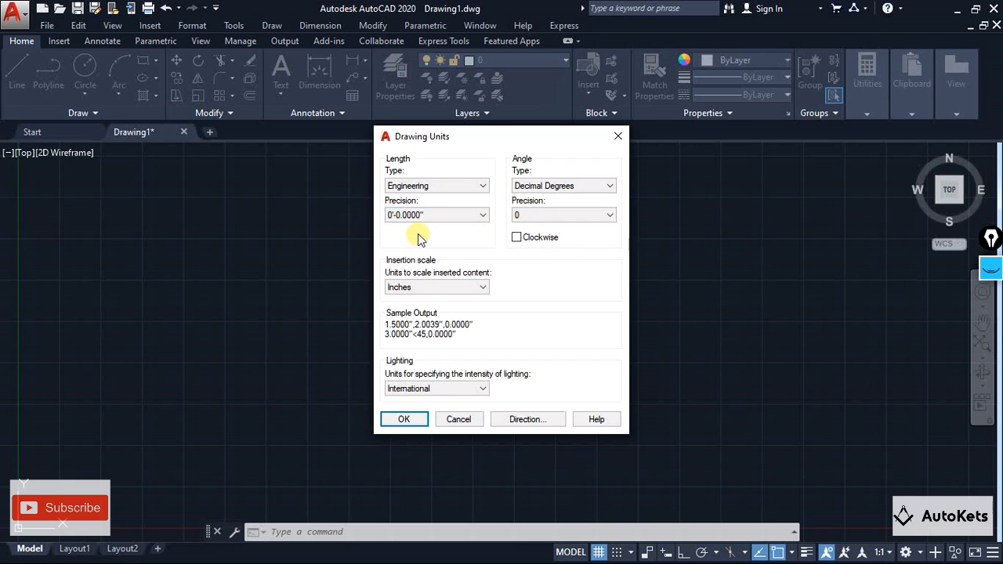
Try the Fractional length type, view its precision choices, and switch the length type to Scientific
left_click(431, 189)
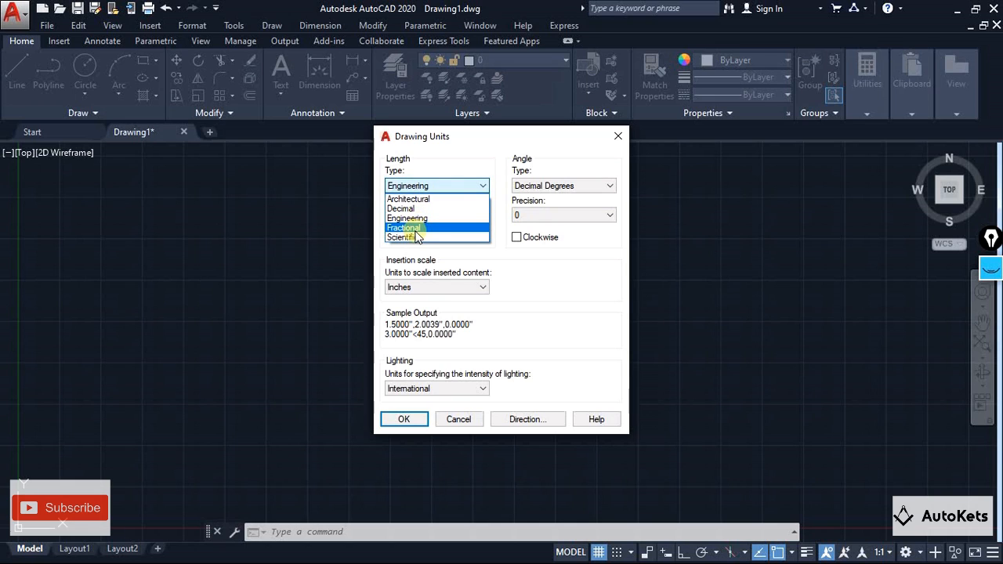
left_click(415, 229)
left_click(416, 215)
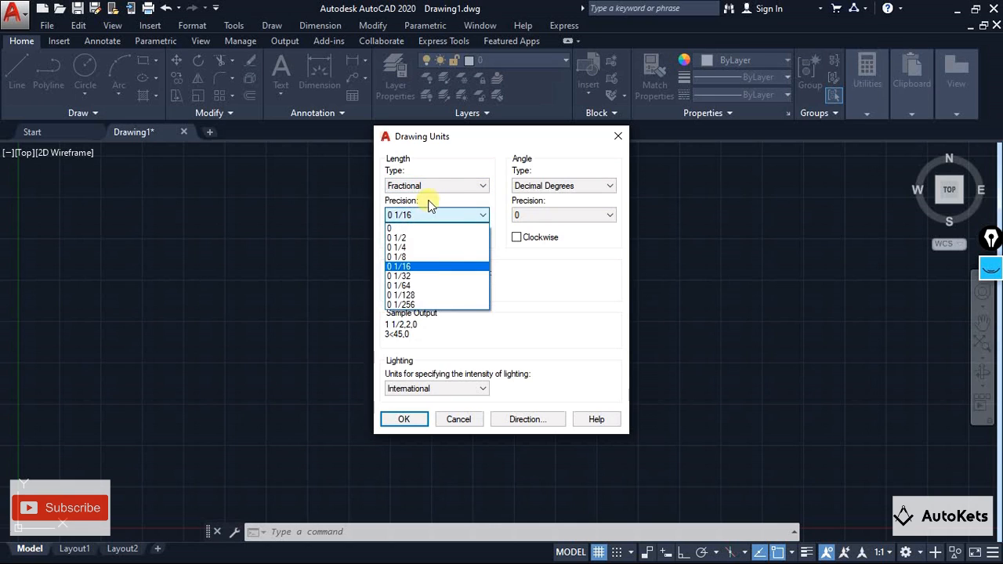
left_click(440, 189)
left_click(446, 186)
left_click(407, 228)
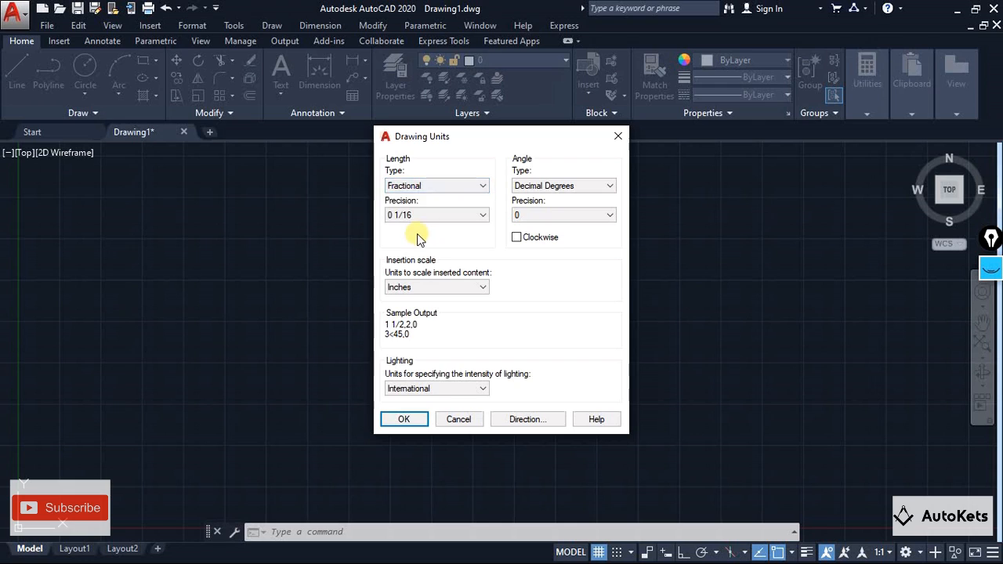
left_click(419, 186)
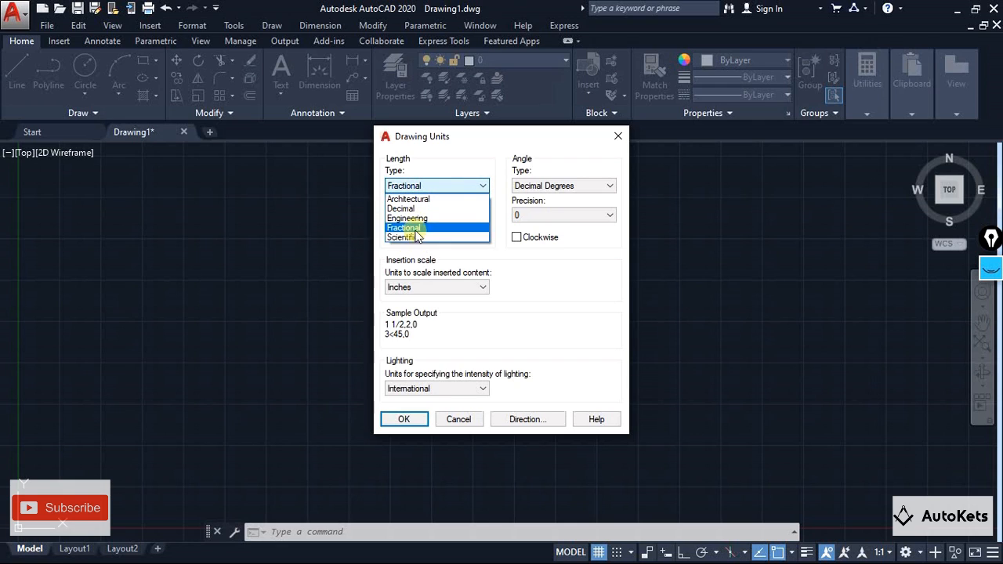
left_click(415, 228)
left_click(423, 186)
left_click(404, 237)
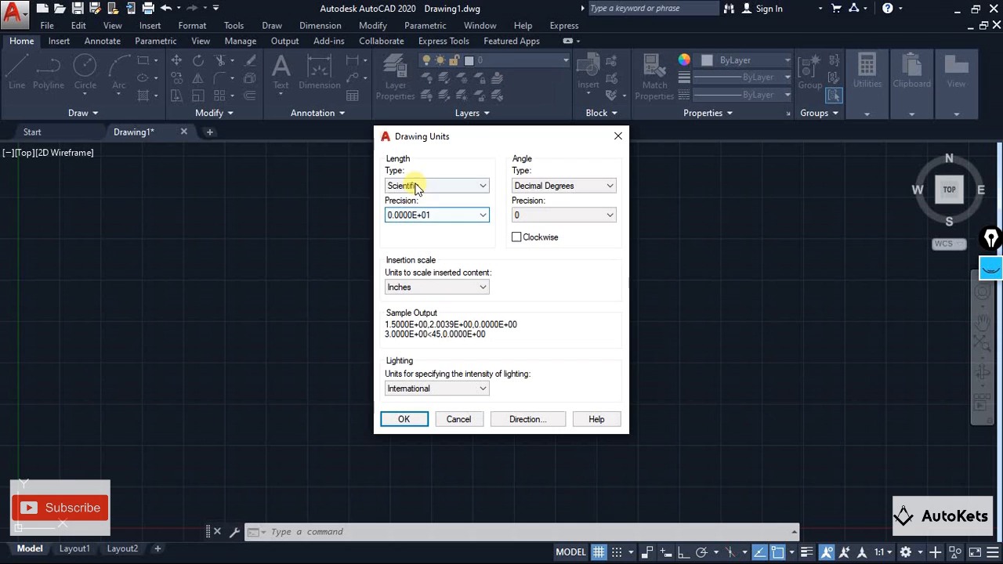
Switch the length type back to Decimal and change it to Engineering
left_click(416, 186)
left_click(411, 210)
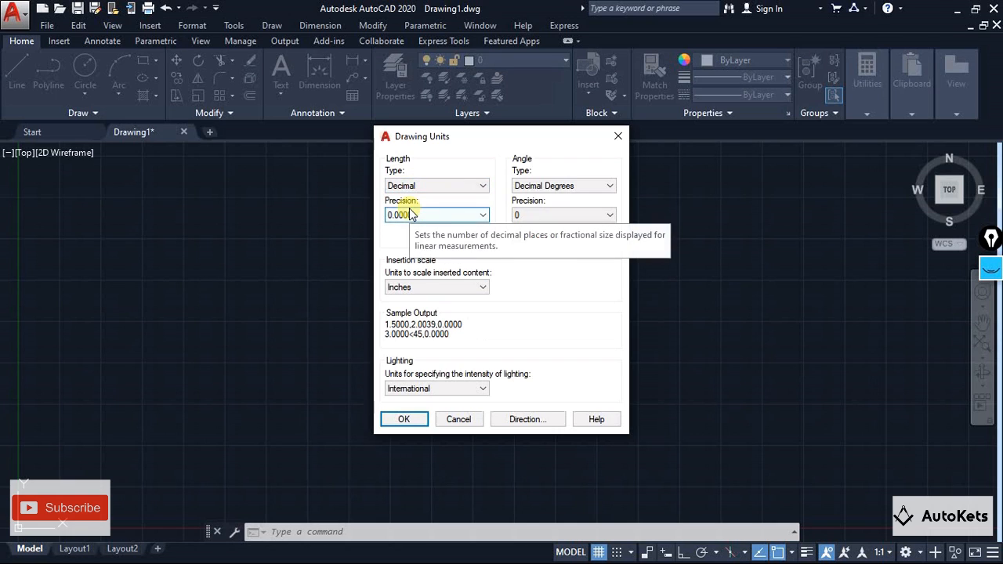
left_click(415, 186)
left_click(412, 219)
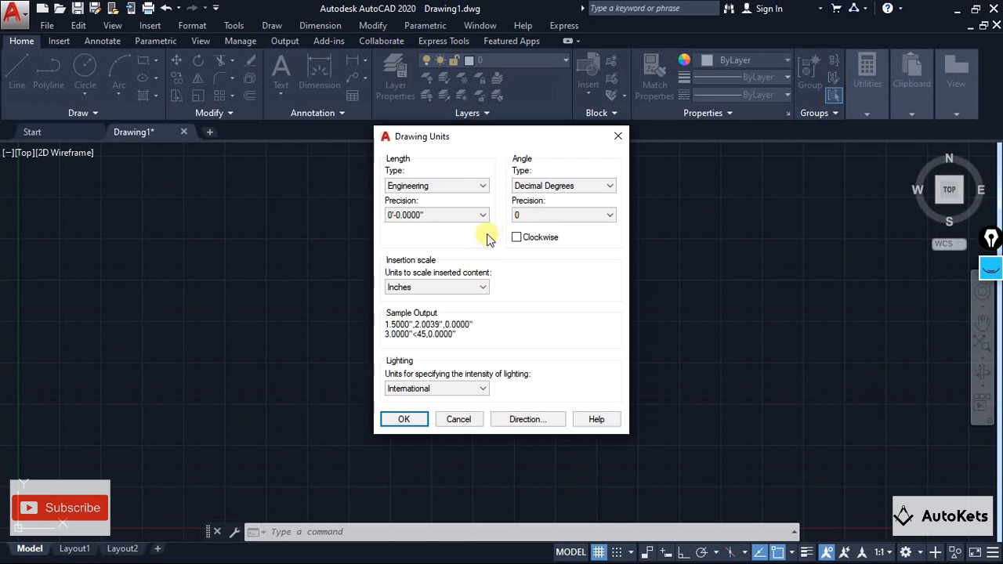
Try the Deg/Min/Sec, Grads, Radians and Surveyor's Units angle types and return to Decimal Degrees
left_click(538, 186)
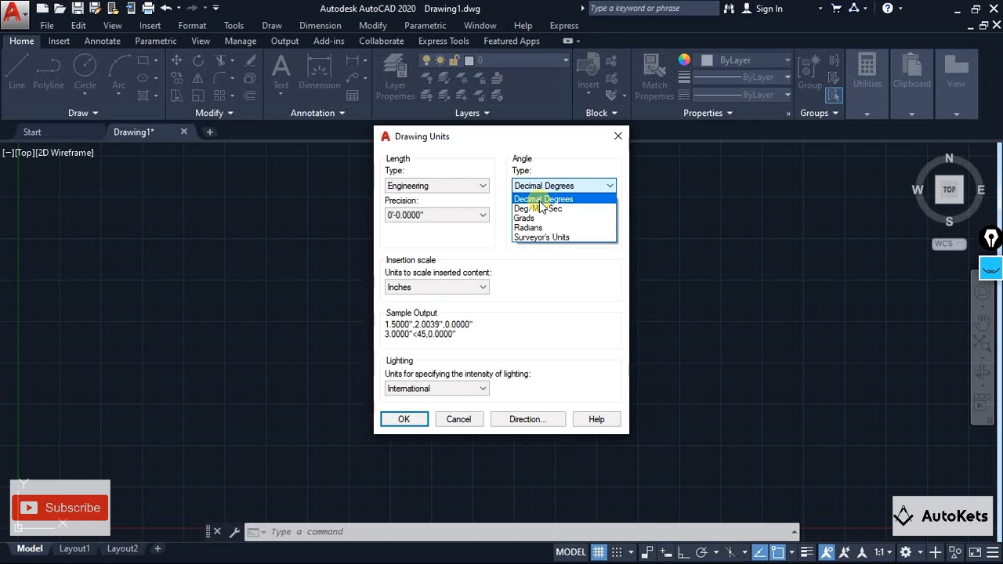
left_click(540, 200)
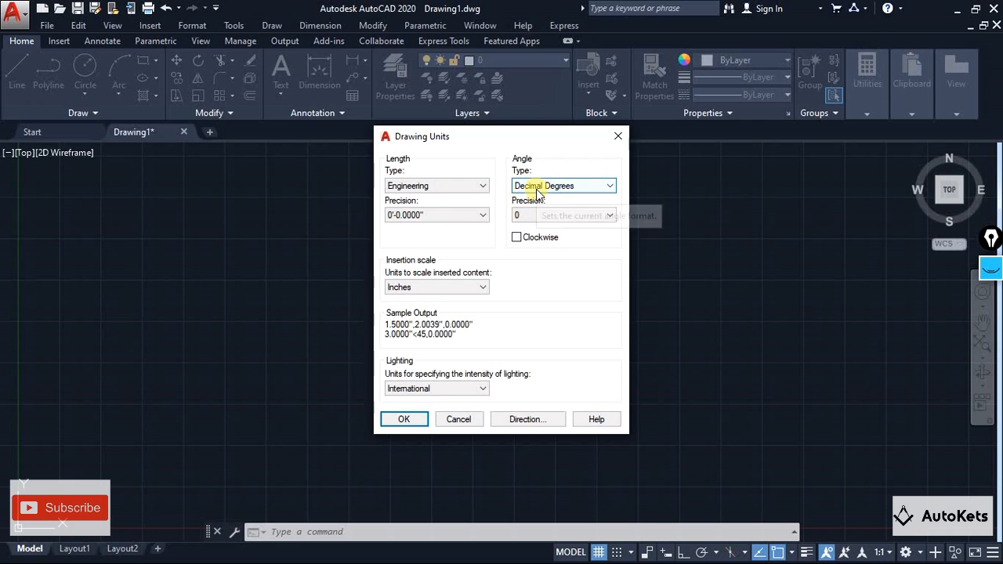
left_click(538, 188)
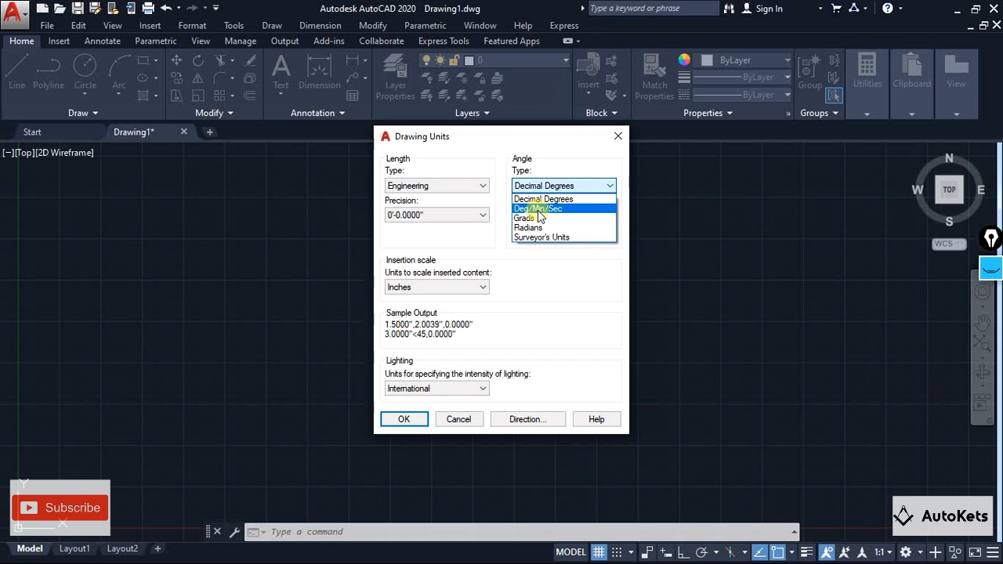
left_click(538, 209)
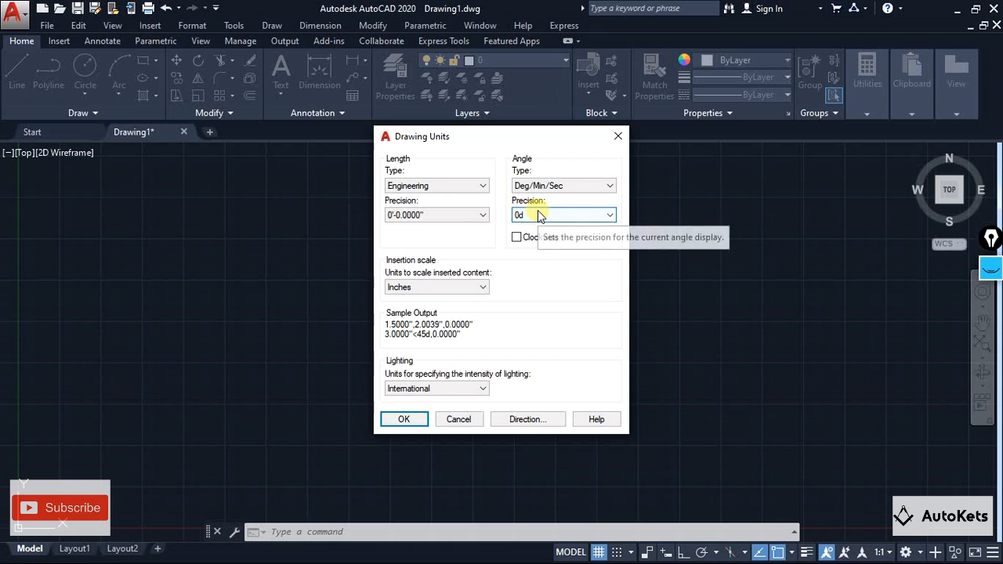
left_click(544, 189)
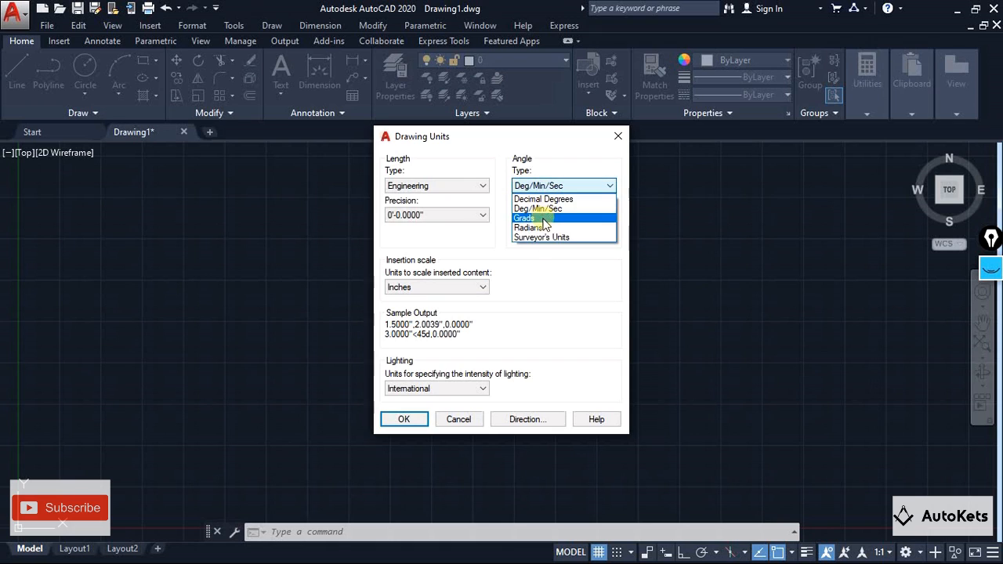
left_click(527, 218)
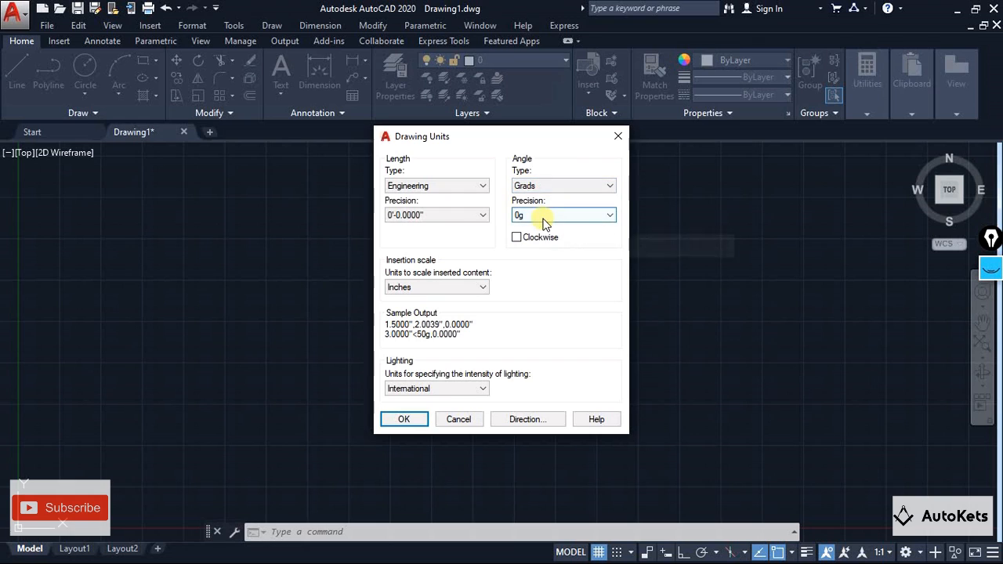
left_click(531, 182)
left_click(530, 229)
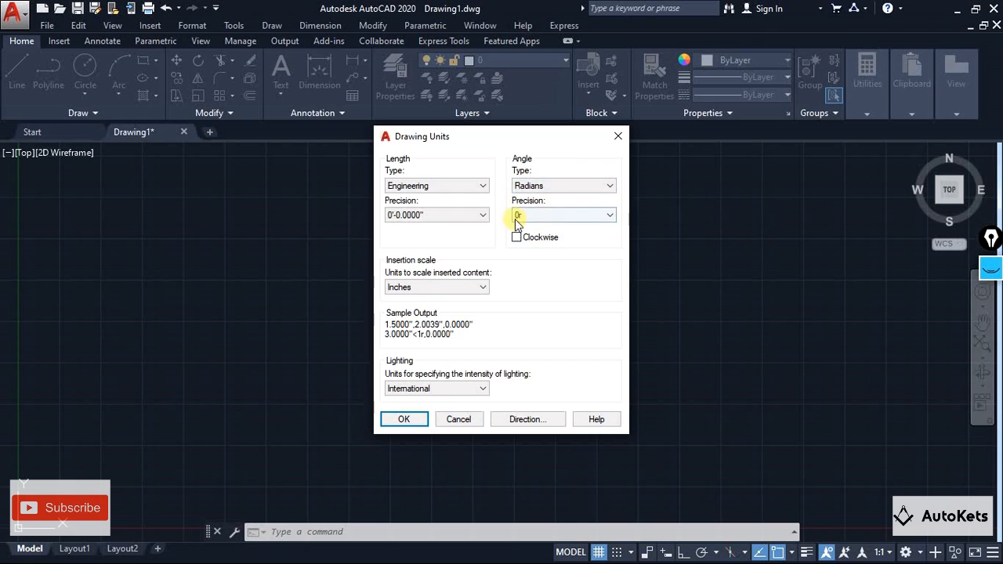
left_click(533, 186)
left_click(534, 238)
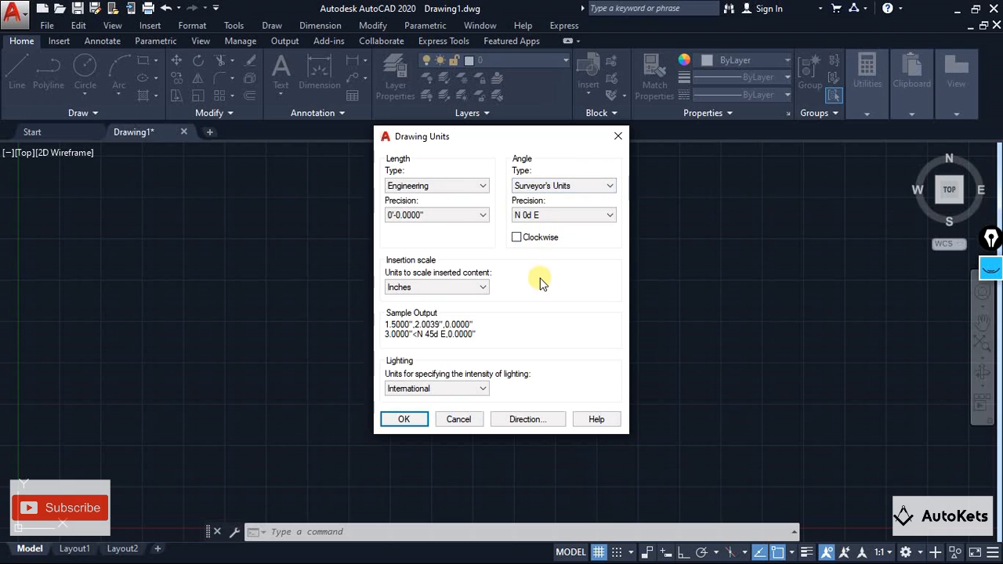
left_click(544, 187)
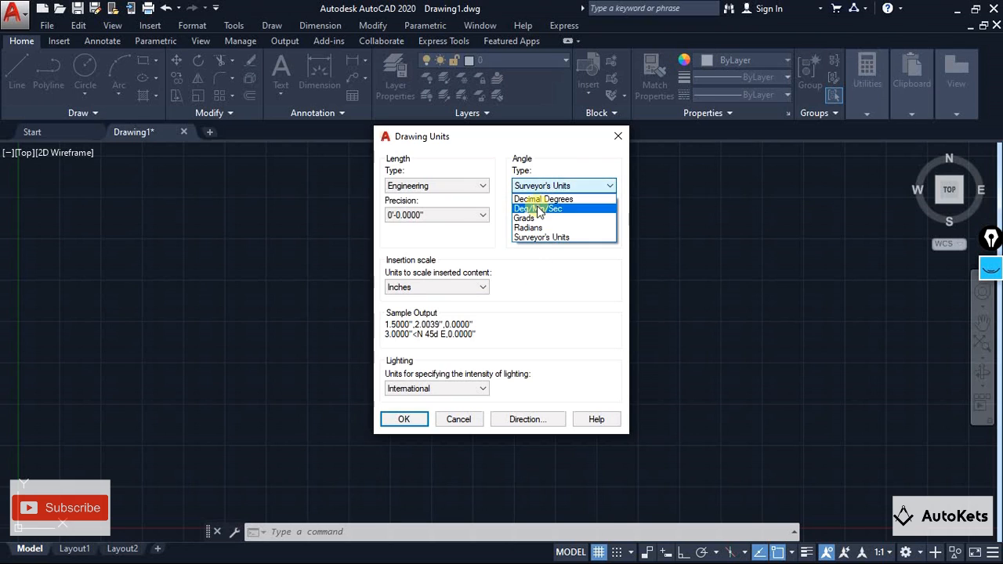
left_click(535, 199)
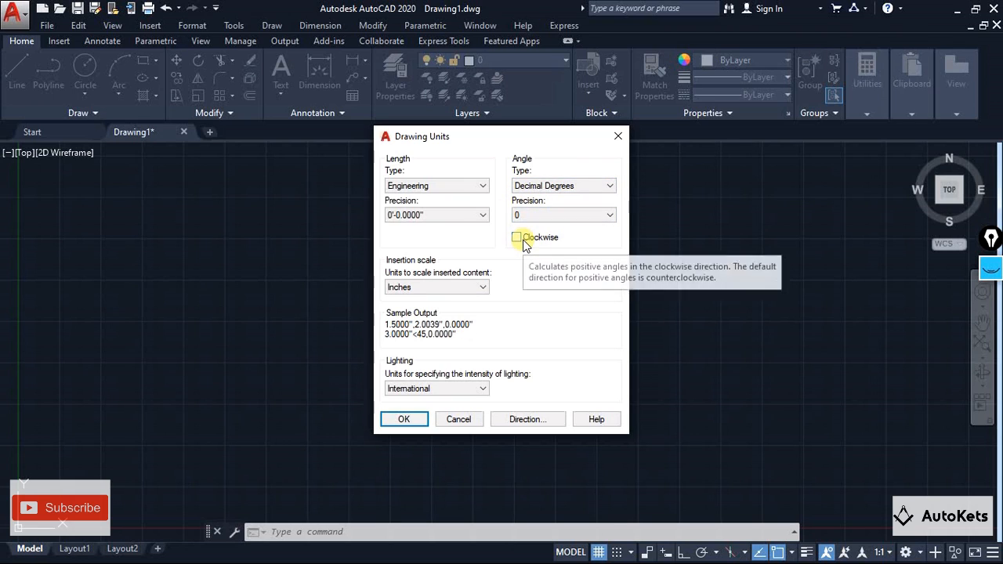
Try a length precision of 0'-0.0" and set it to three decimal places, 0'-0.000"
left_click(470, 215)
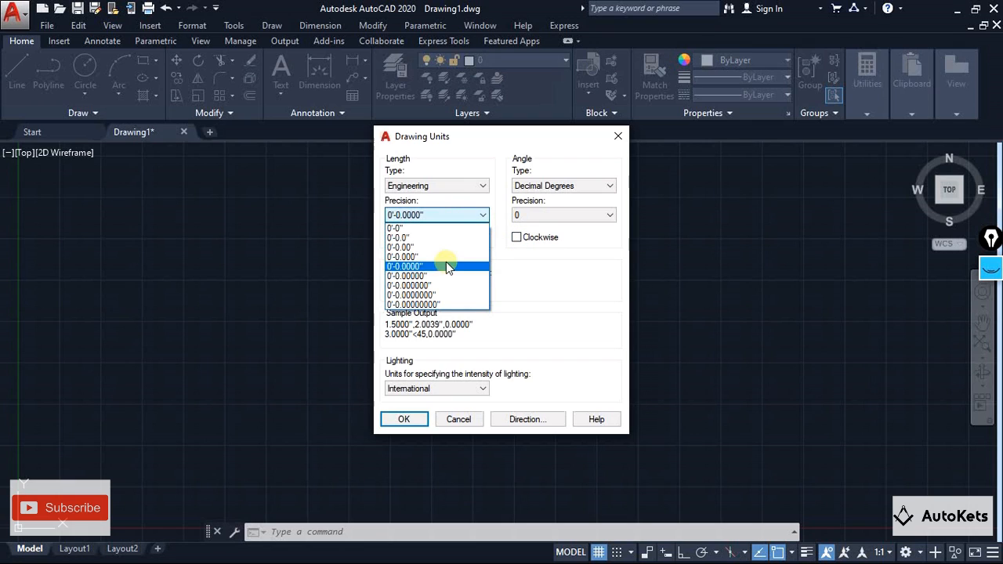
left_click(407, 238)
left_click(416, 216)
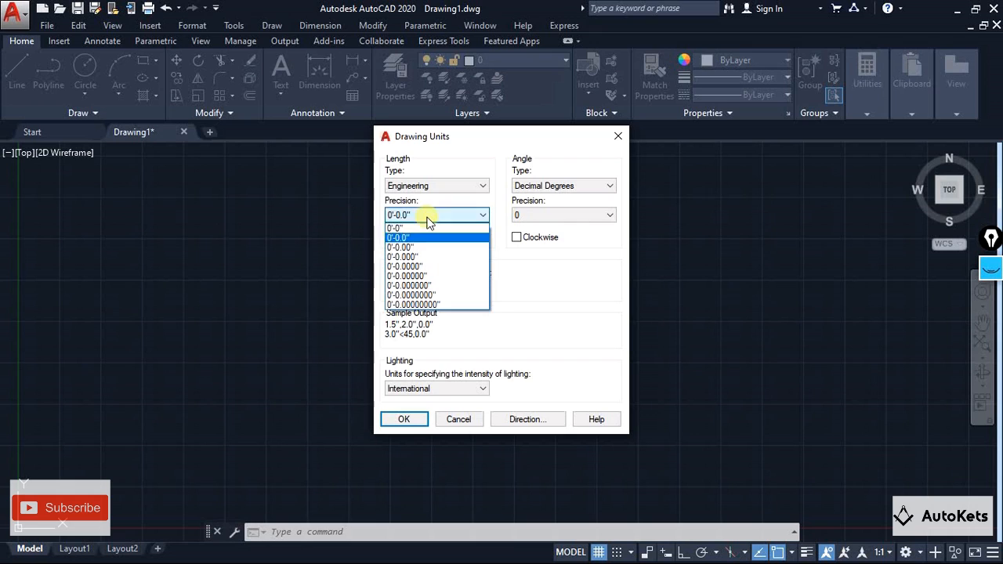
left_click(411, 255)
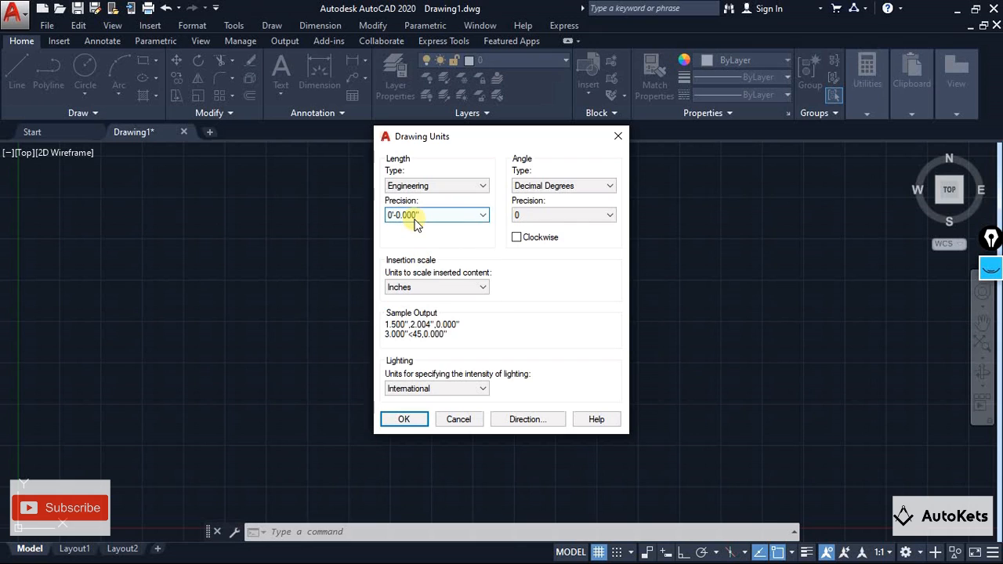
Set the angle precision to 0.000 and check the other available precision choices
left_click(517, 215)
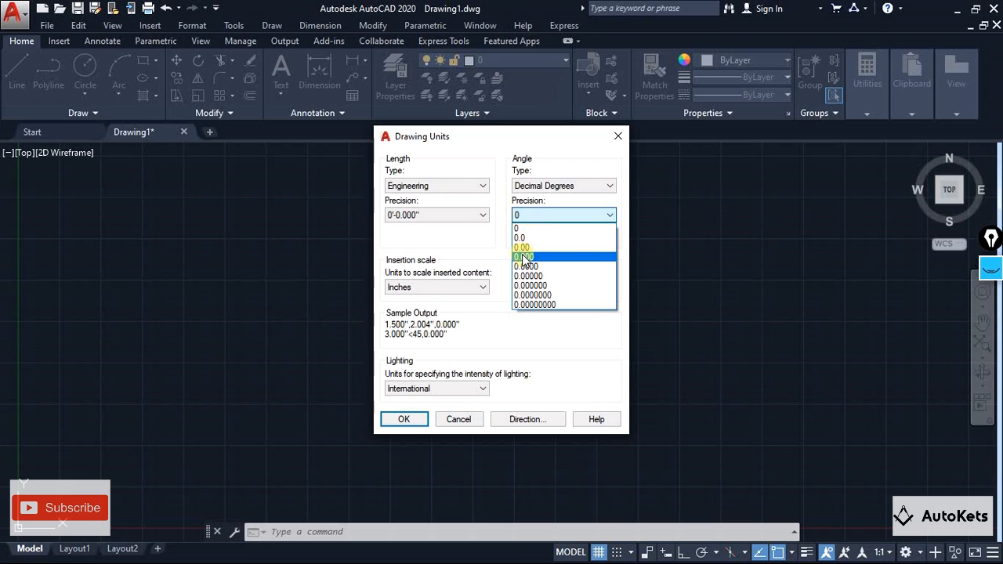
left_click(522, 256)
left_click(513, 215)
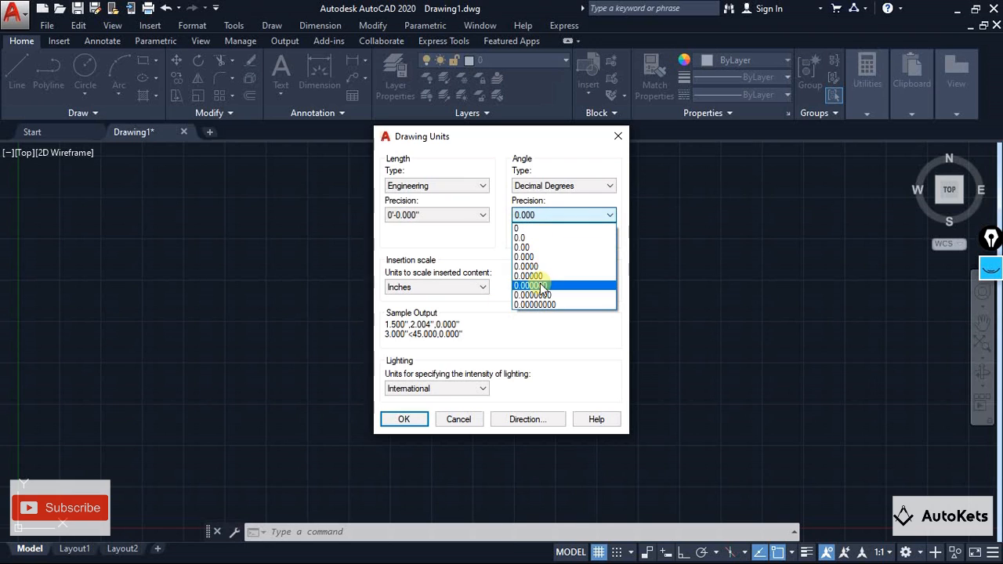
left_click(479, 241)
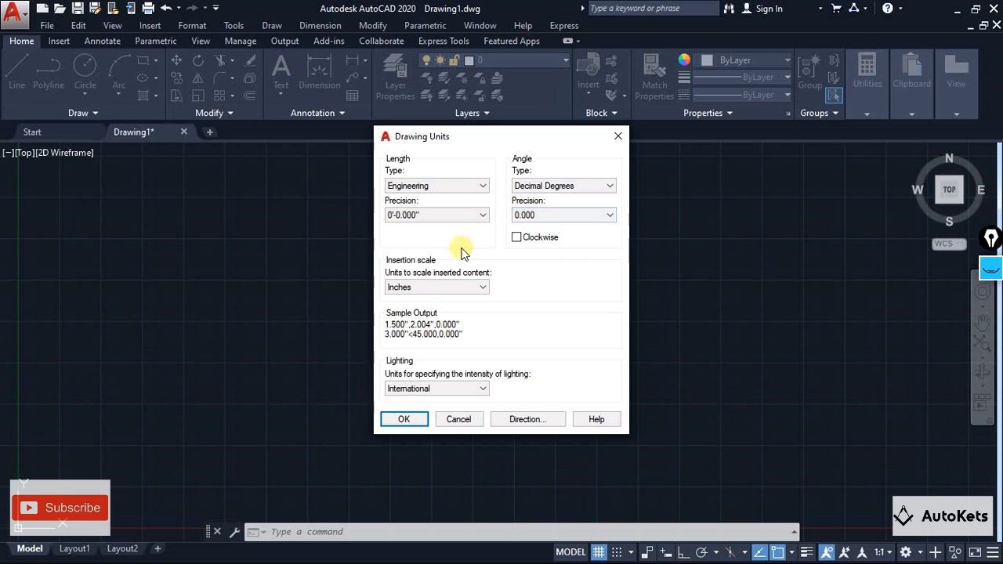
Review the insertion scale units and select Inches for scaling inserted content
left_click(446, 286)
left_click(559, 291)
left_click(465, 287)
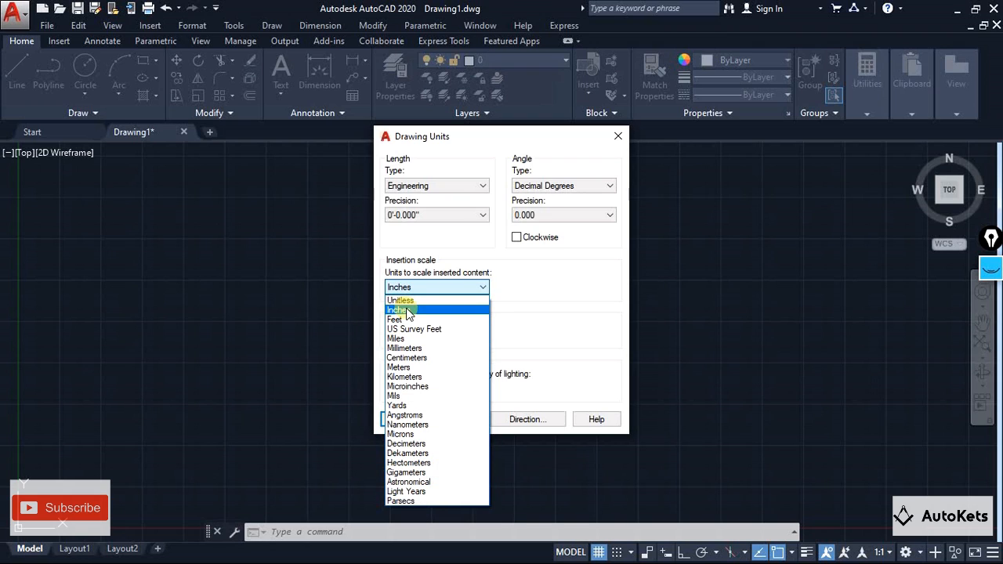
left_click(408, 312)
Set the length type to Decimal and accept the drawing unit settings
left_click(441, 186)
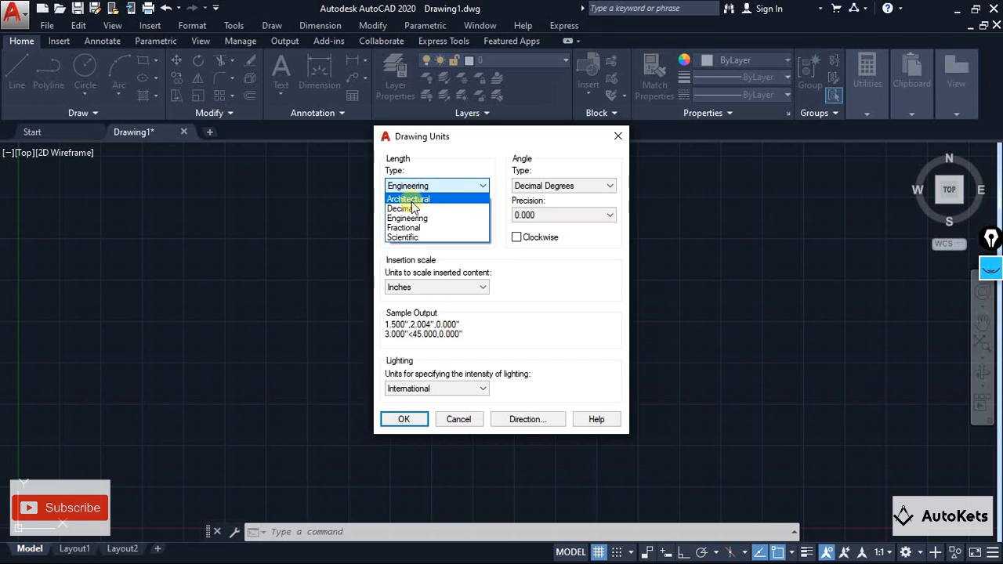
left_click(413, 208)
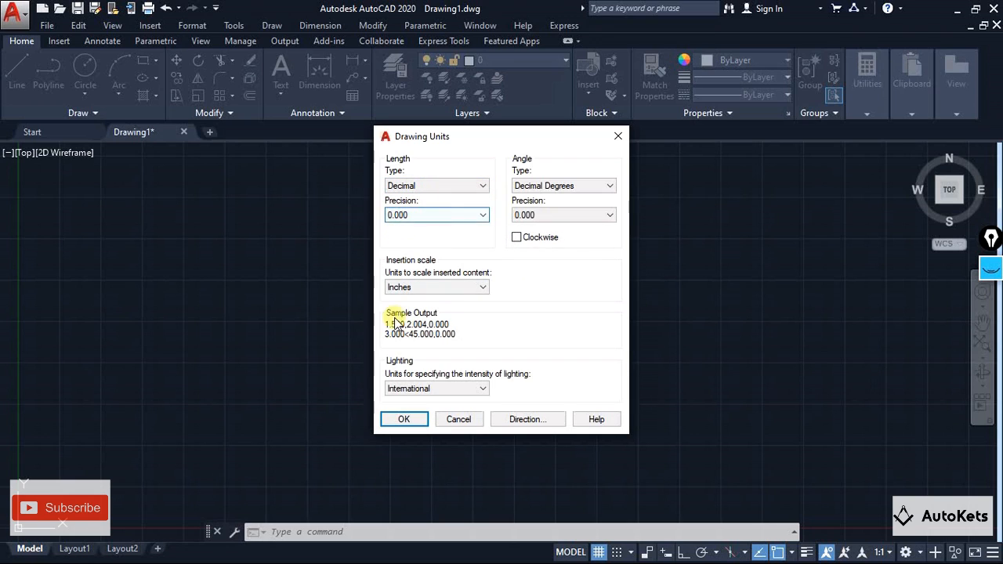
left_click(404, 419)
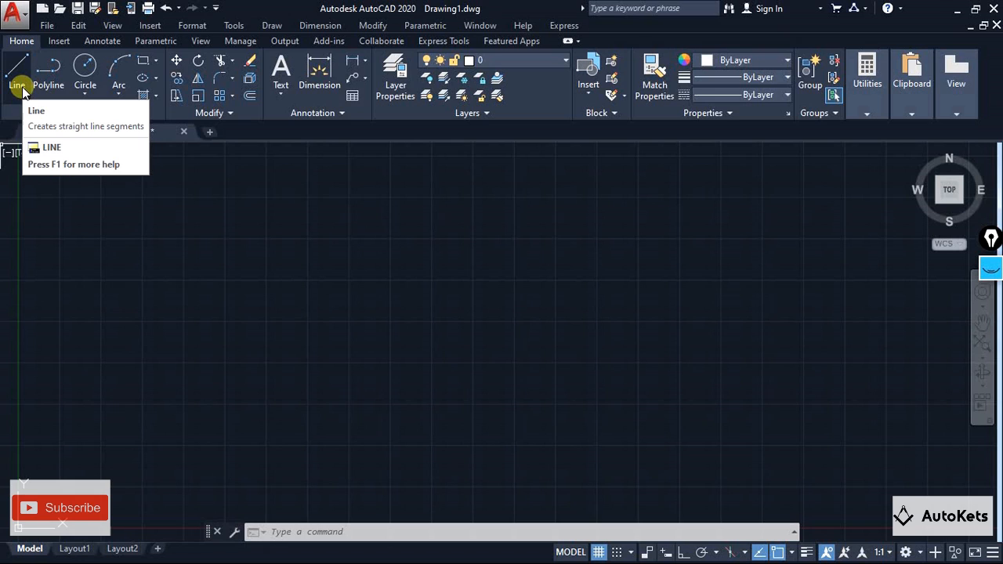
left_click(343, 530)
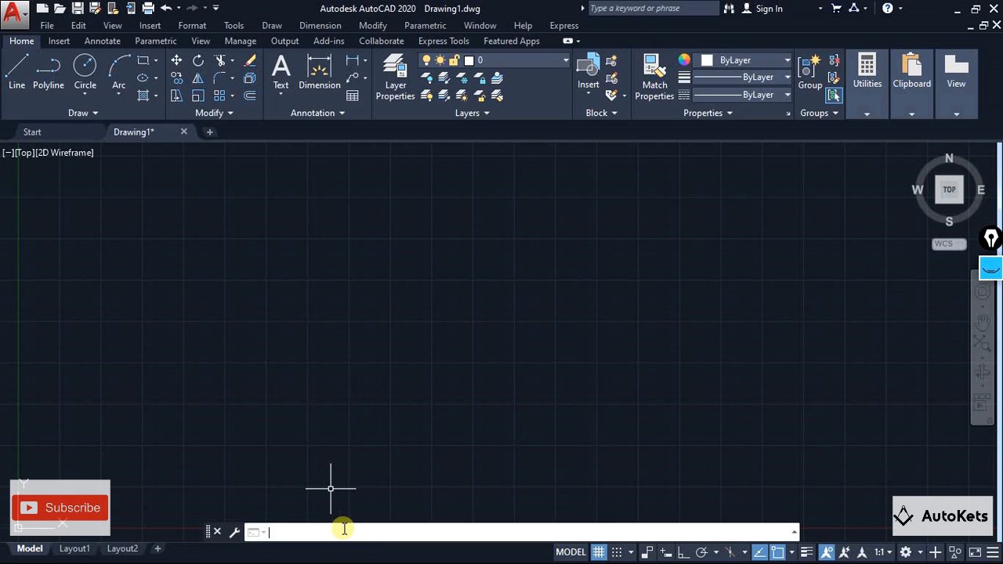
type("line")
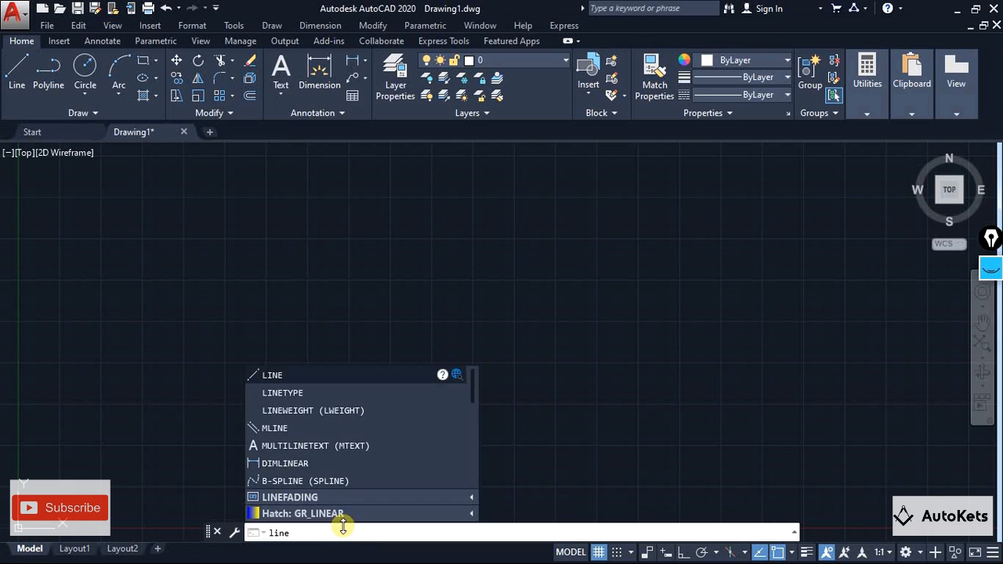
key("Return")
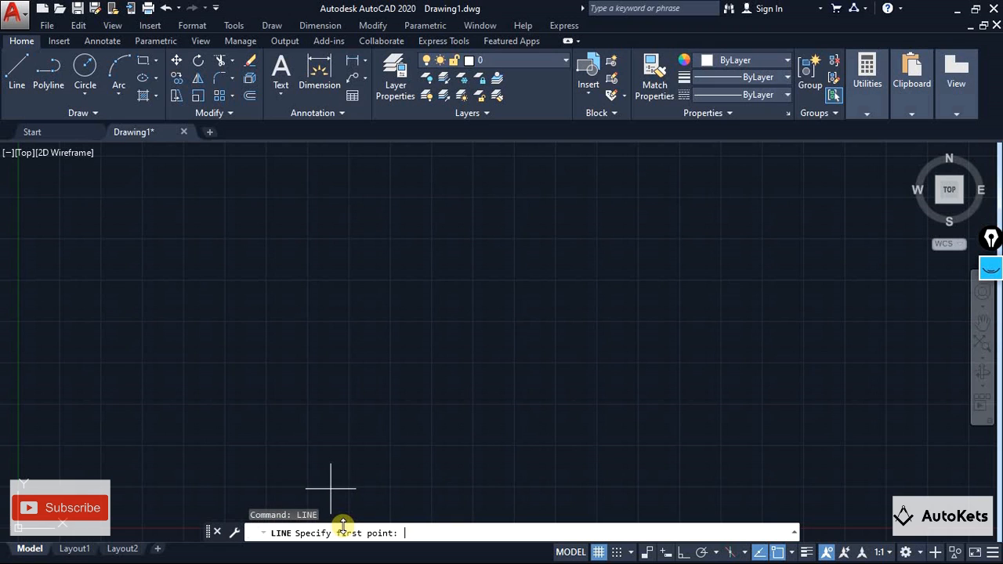
key("Escape")
Mark two crosses joined by a freehand stroke over the empty drawing area with the screen annotation pen, then clear the markings
left_click(990, 269)
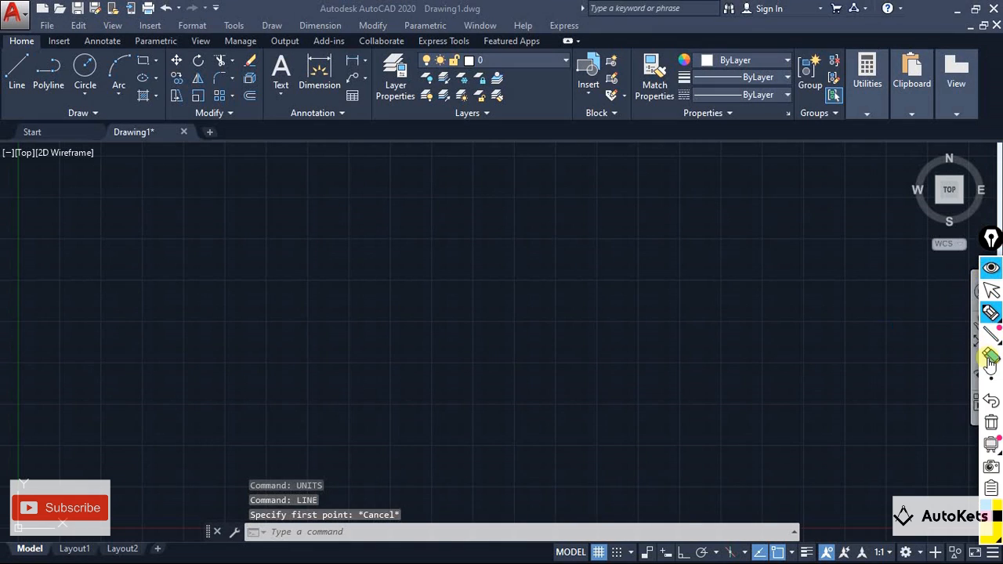
mouse_move(992, 313)
left_click_drag(211, 335, 279, 361)
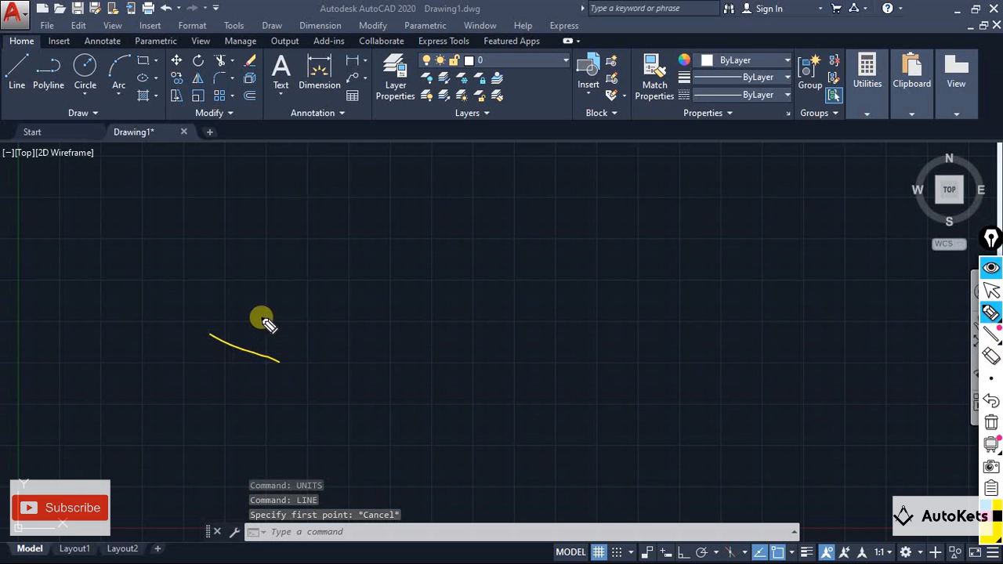
left_click_drag(261, 317, 234, 380)
mouse_move(623, 210)
left_mouse_down()
mouse_move(660, 219)
mouse_move(643, 249)
left_mouse_up()
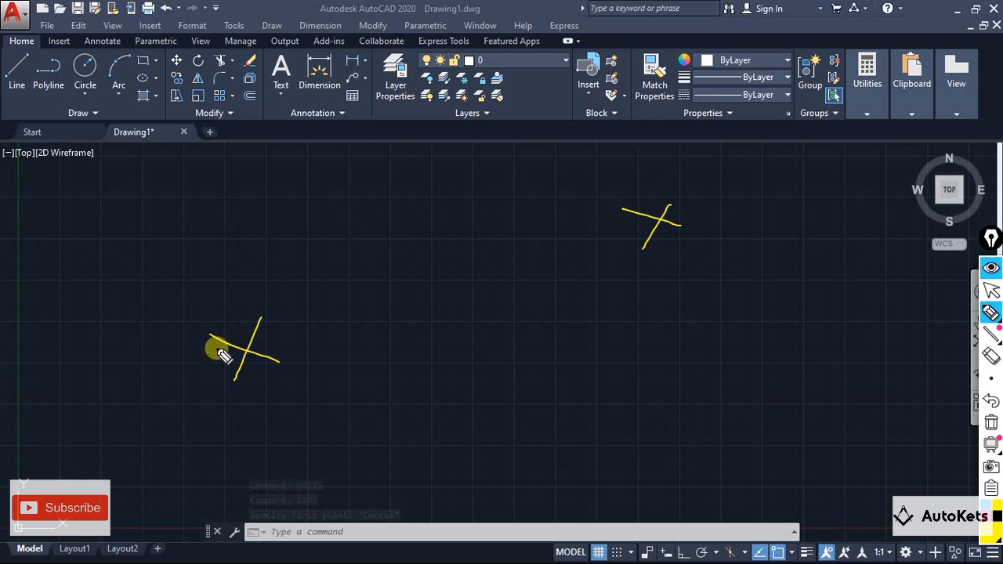
mouse_move(248, 345)
left_mouse_down()
mouse_move(543, 279)
mouse_move(650, 226)
left_mouse_up()
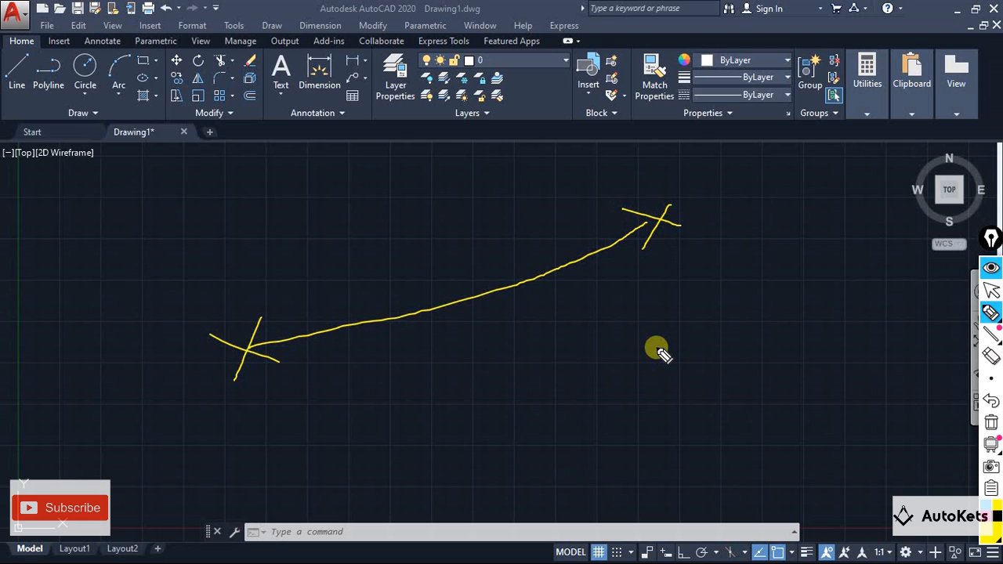
left_click(992, 423)
left_click(992, 267)
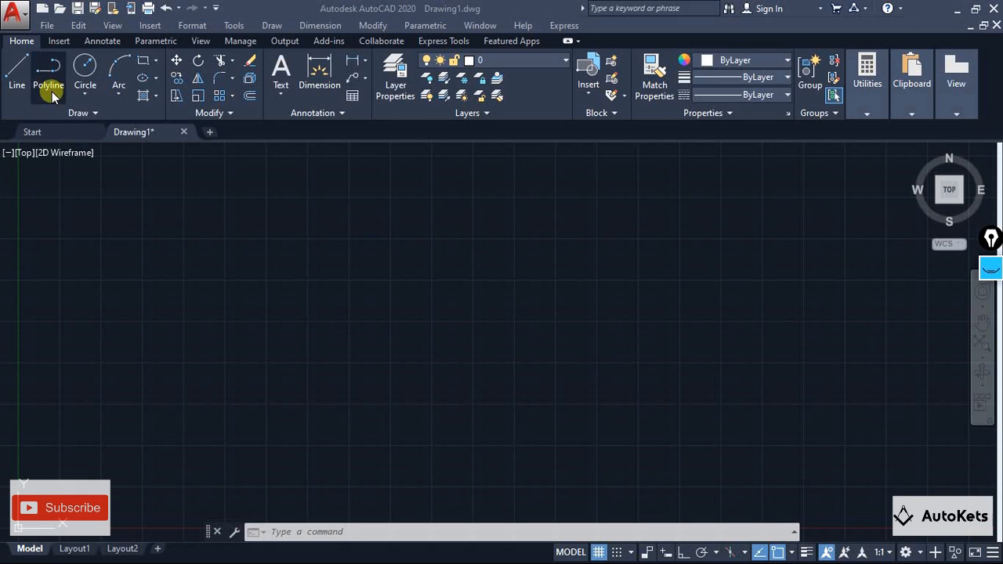
Draw an open outline of nine connected segments with the Line command: a long rising line, a falling line, and a zigzag running back beneath them
left_click(214, 405)
left_click(187, 312)
left_click(19, 69)
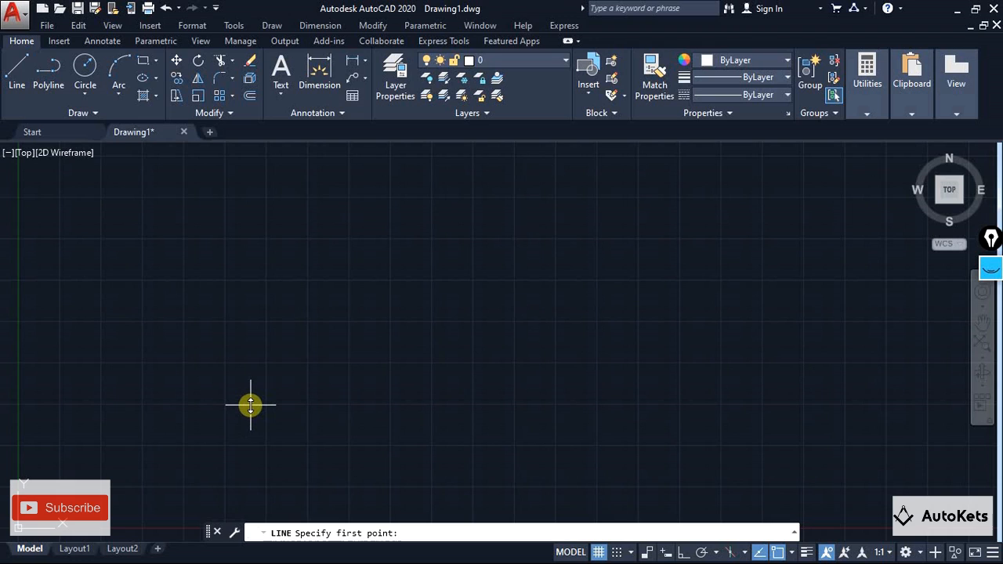
left_click(222, 337)
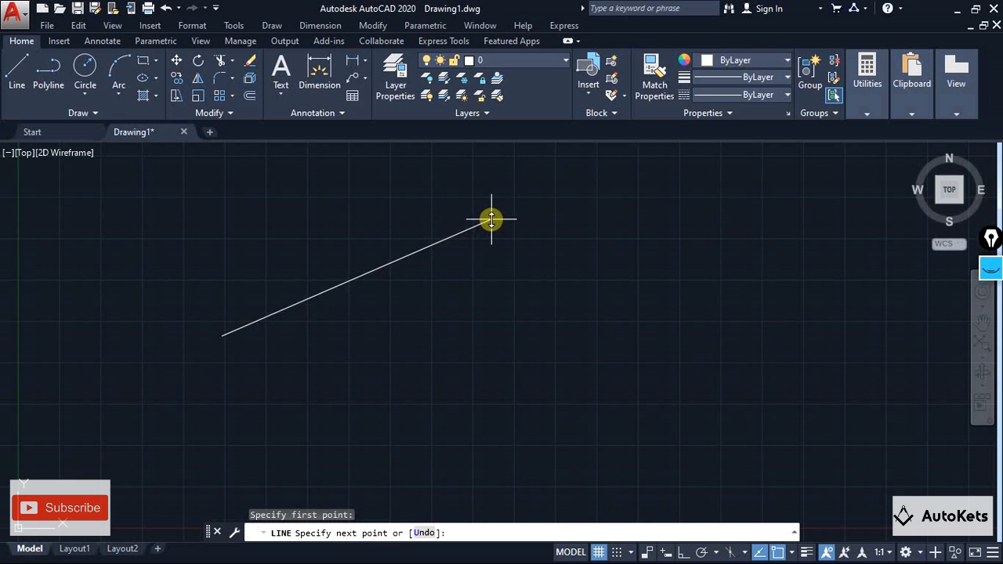
left_click(493, 216)
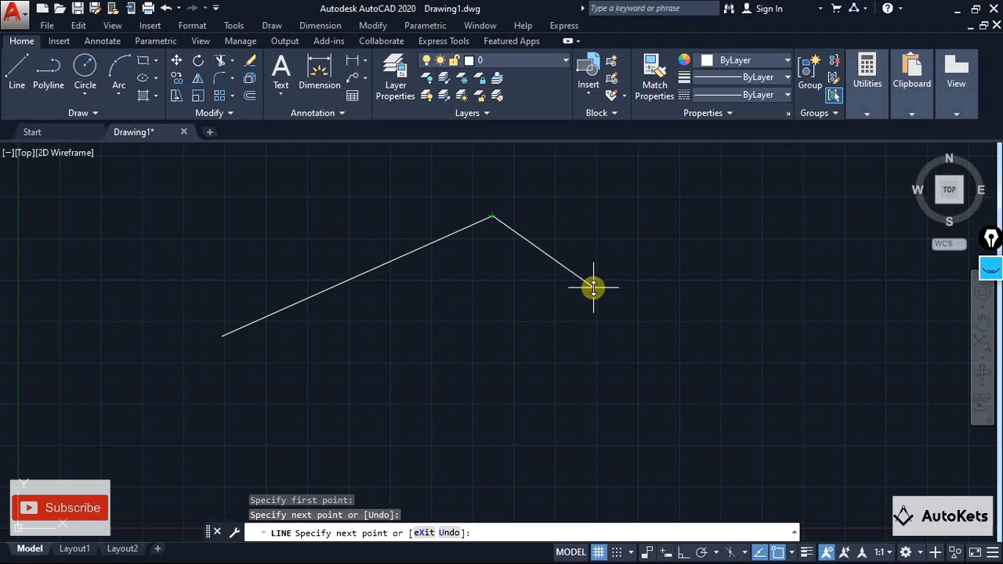
left_click(610, 331)
left_click(520, 343)
left_click(521, 393)
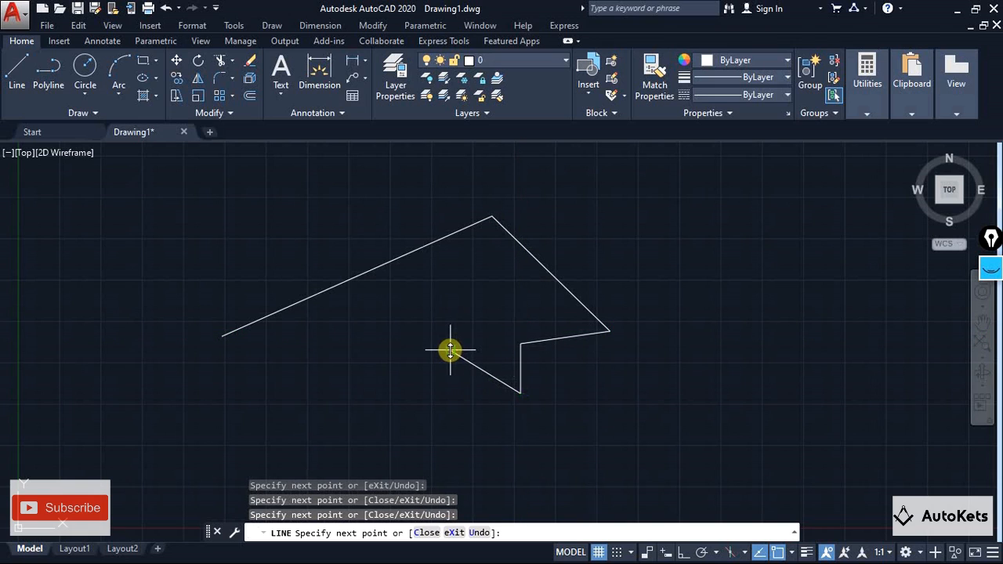
left_click(451, 350)
left_click(429, 385)
left_click(385, 346)
left_click(349, 385)
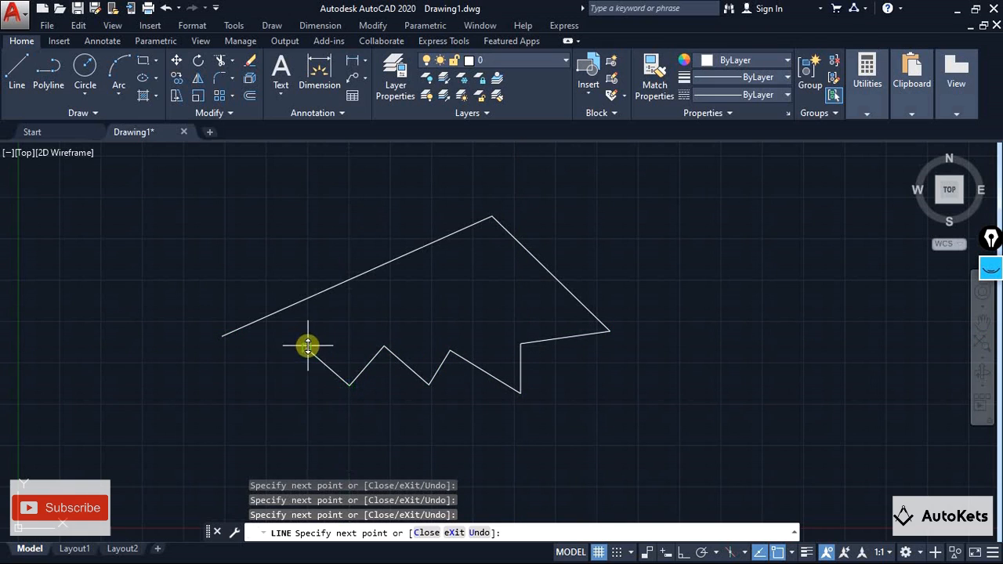
left_click(307, 347)
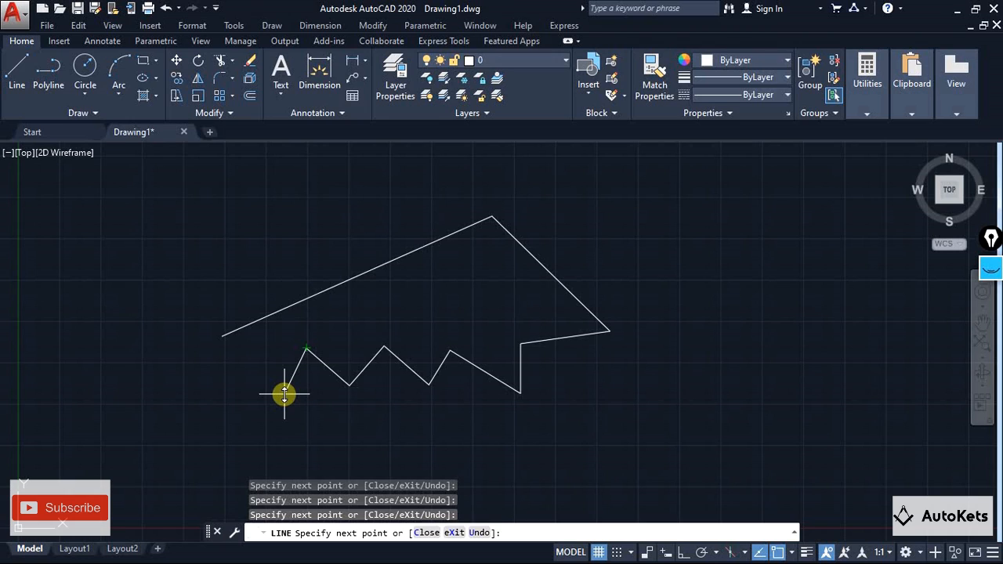
key("Escape")
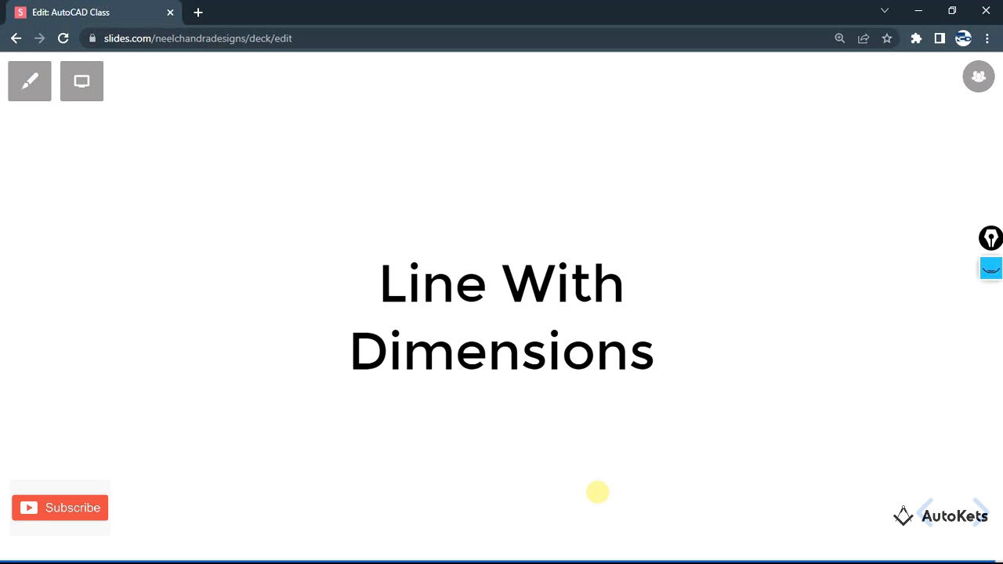
Switch from the slides to AutoCAD and draw an open zigzag of nine connected lines running rightward from above the origin
key("alt+Tab")
key("alt+Tab")
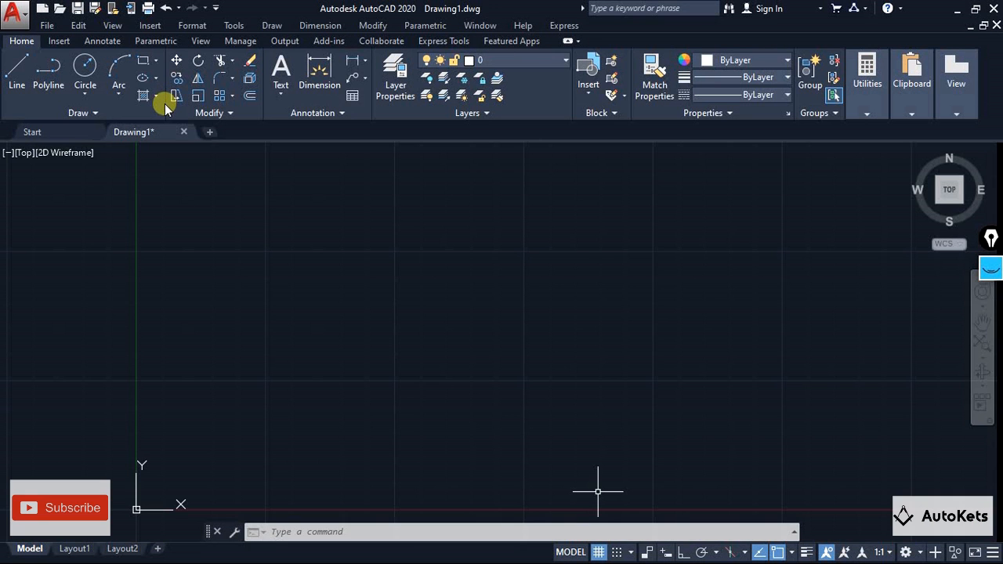
left_click(18, 83)
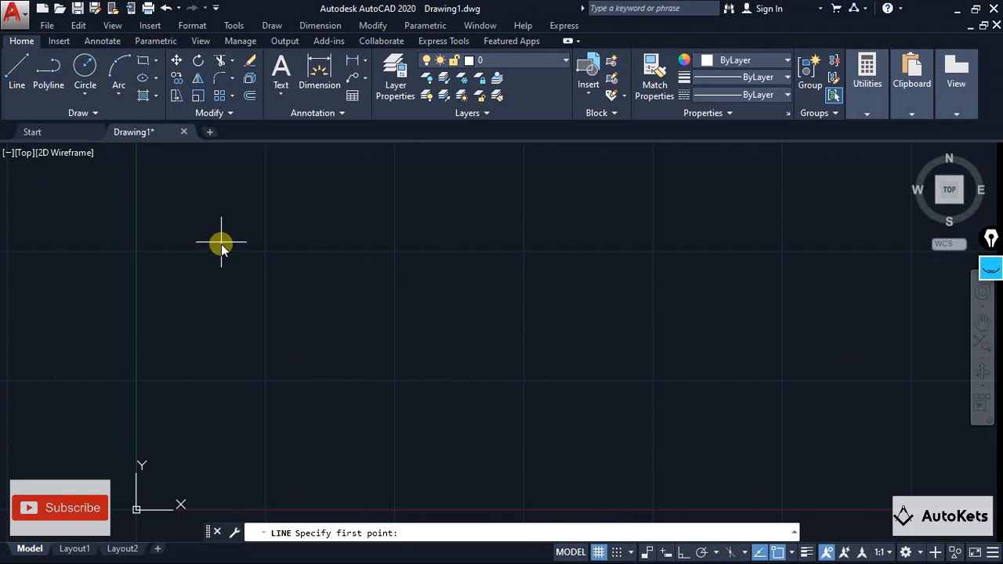
left_click(226, 342)
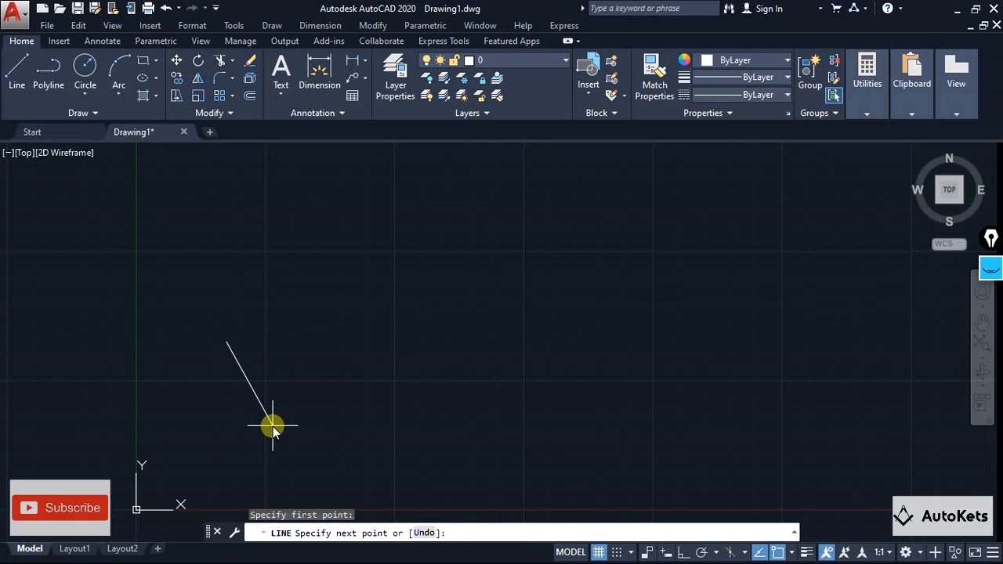
left_click(359, 237)
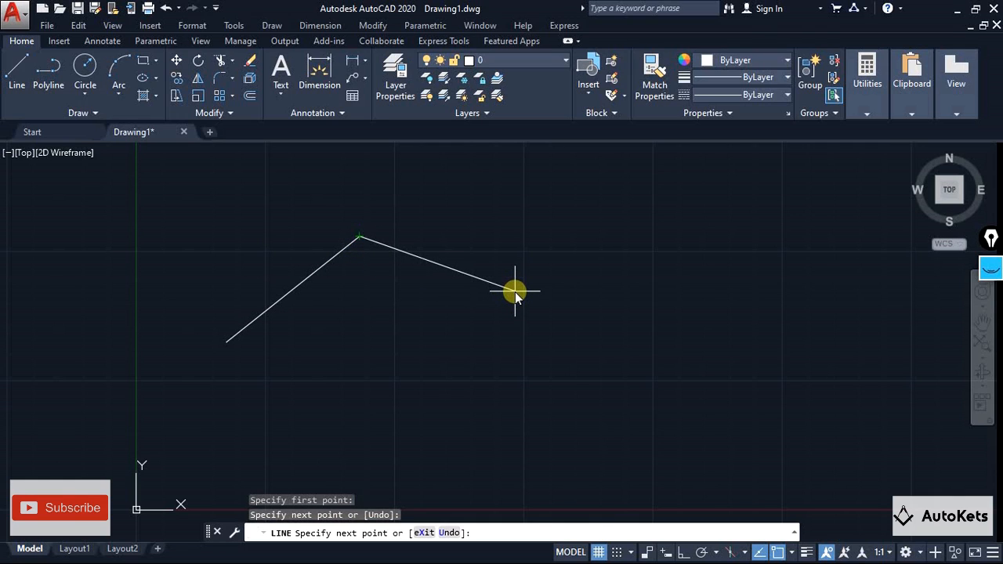
left_click(515, 292)
left_click(443, 356)
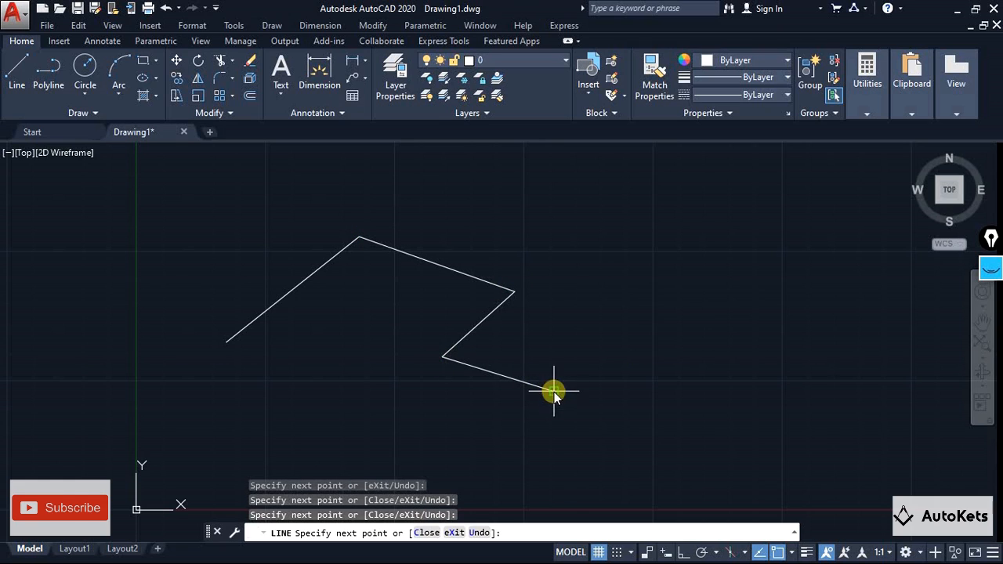
left_click(554, 390)
left_click(618, 296)
left_click(700, 352)
left_click(639, 394)
left_click(698, 435)
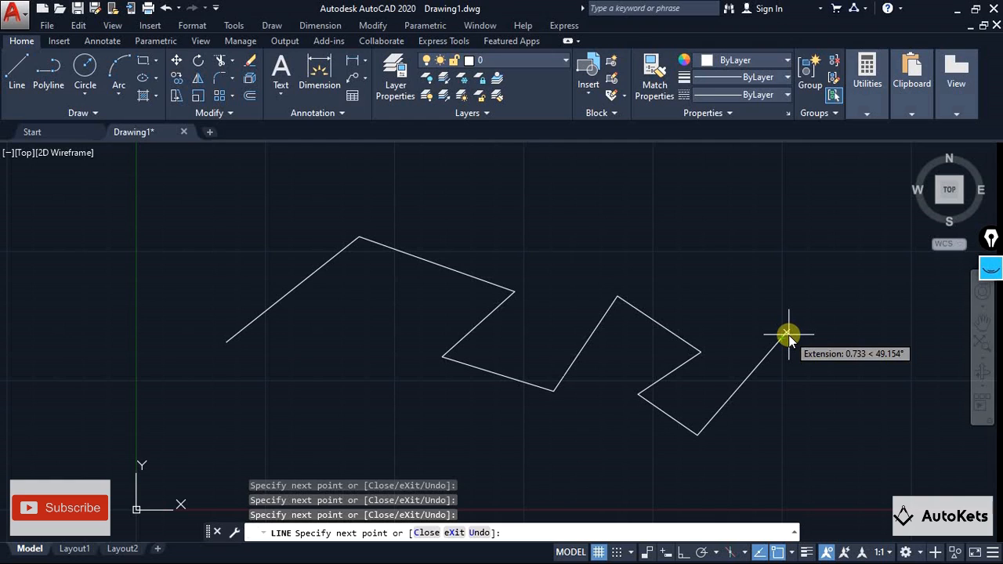
key("Escape")
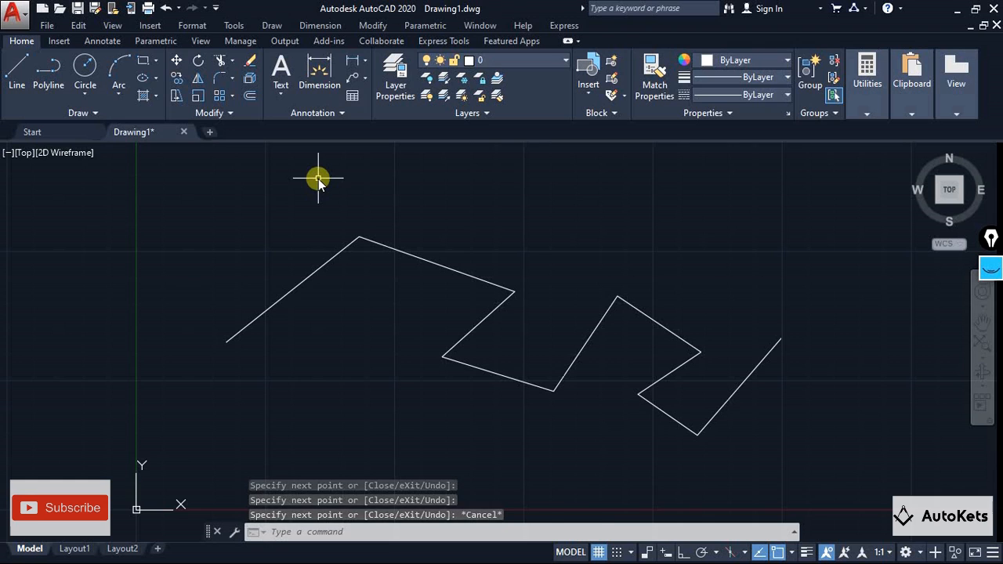
Select the whole zigzag with a selection window and delete it
scroll(351, 224, "down", 2)
middle_click_drag(352, 225, 357, 279)
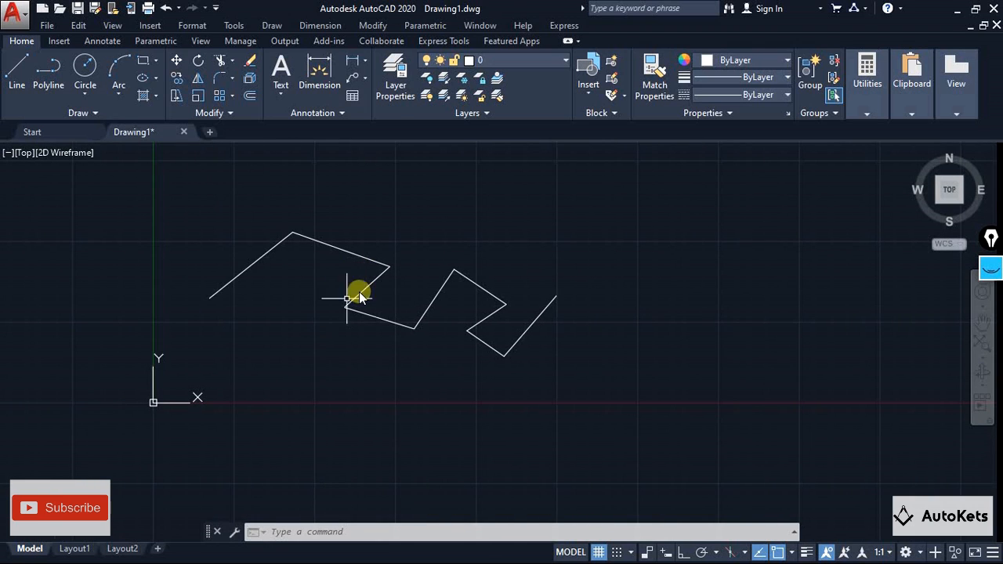
left_click(179, 195)
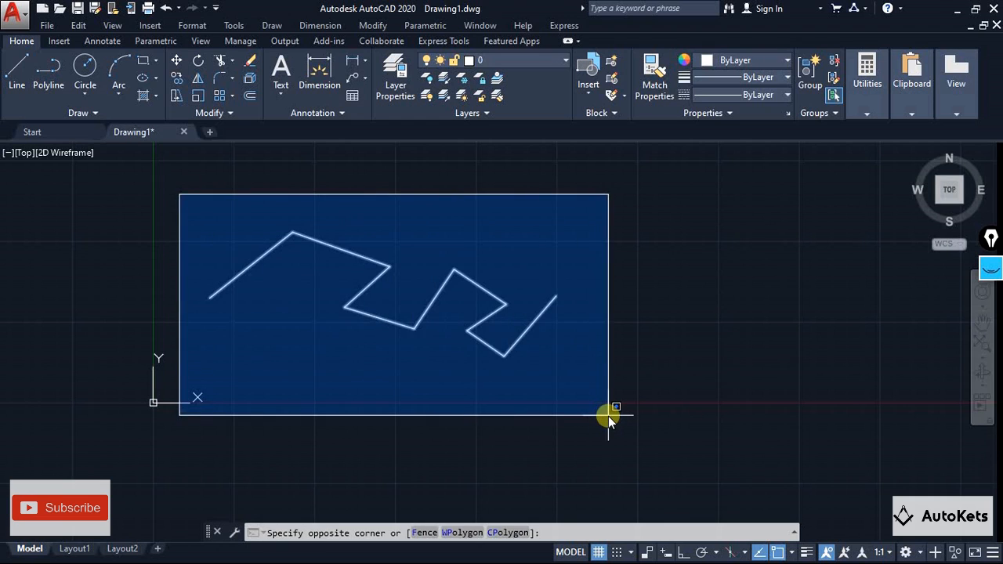
left_click(607, 415)
key("Delete")
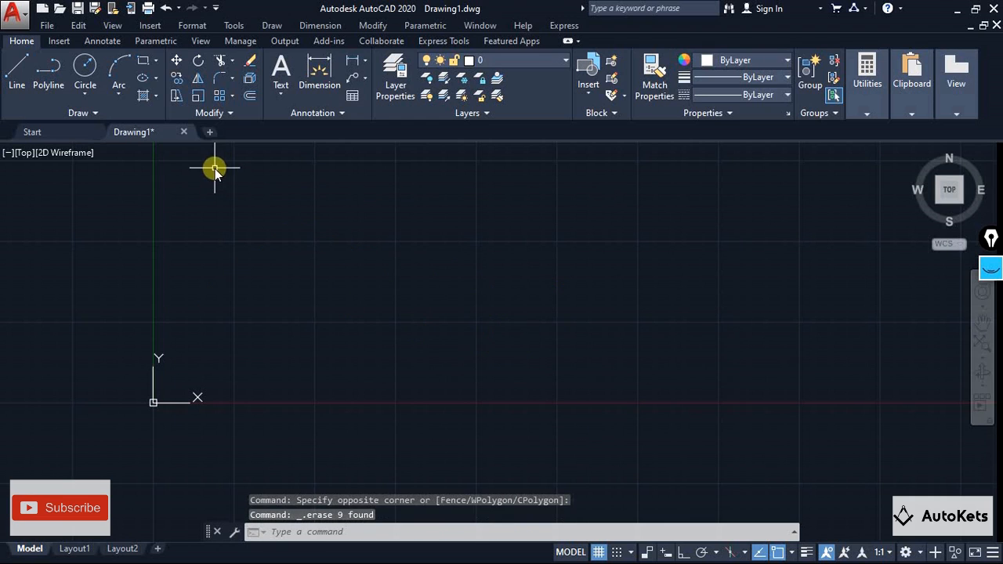
Draw a single line 100 units long, starting above and right of the origin and rising slightly to the right
left_click(16, 85)
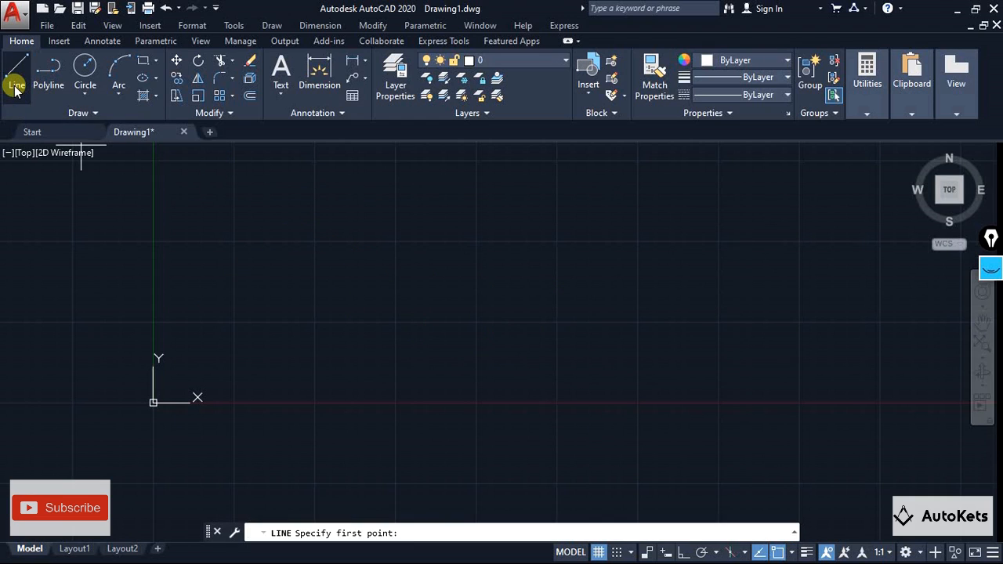
left_click(210, 283)
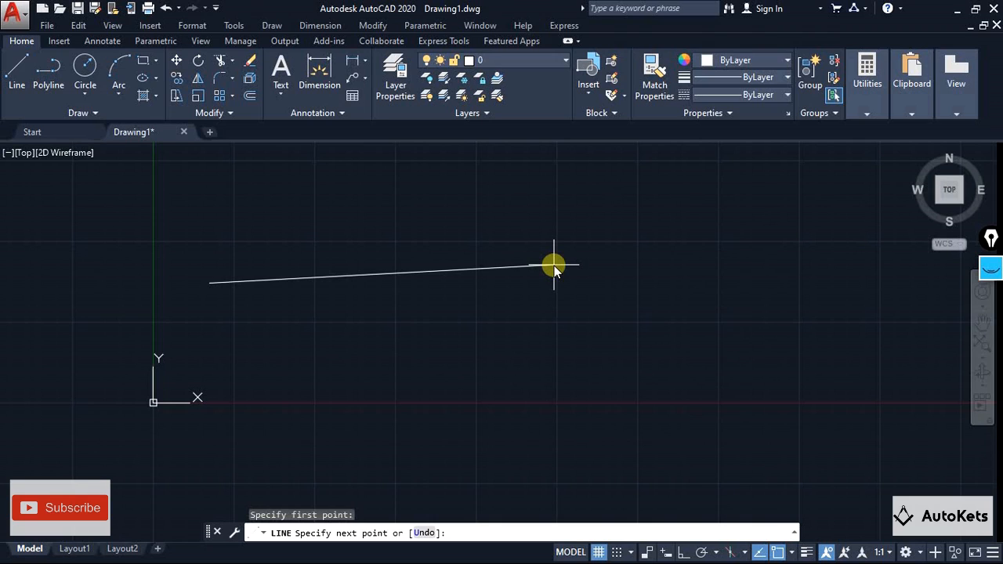
type("100")
key("Return")
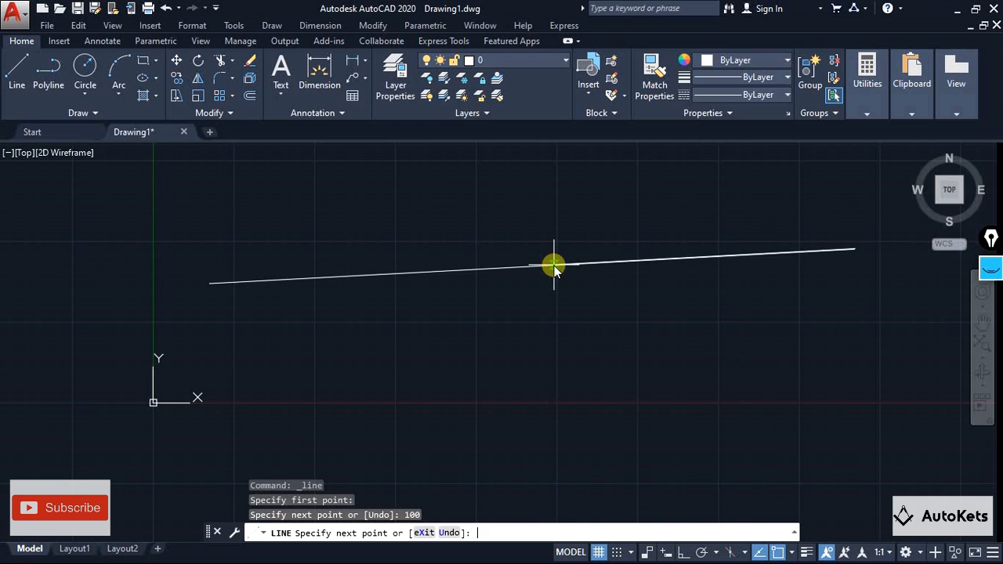
scroll(690, 416, "down", 1)
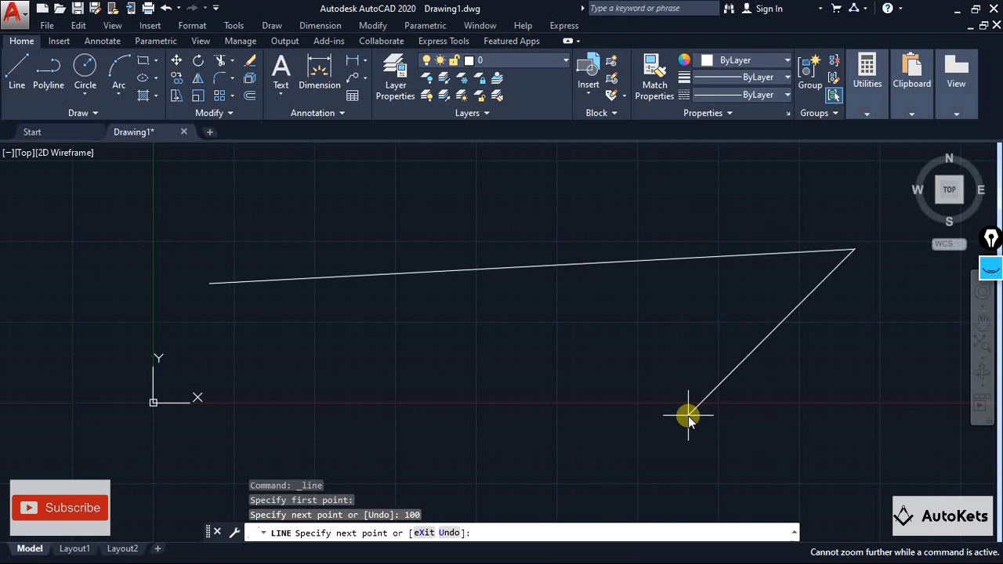
mouse_move(542, 407)
middle_mouse_down()
mouse_move(481, 408)
mouse_move(497, 399)
mouse_move(486, 397)
middle_mouse_up()
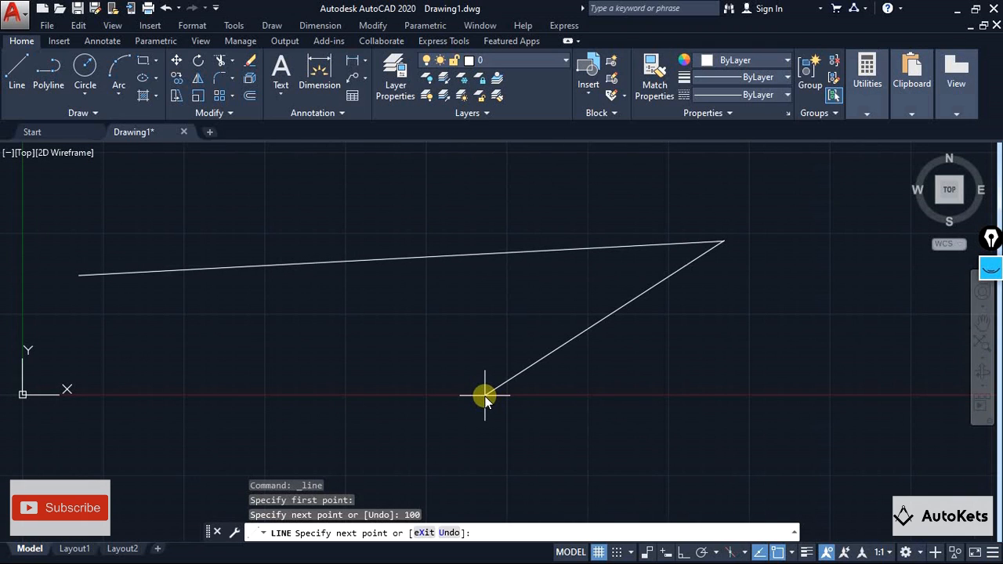
key("Escape")
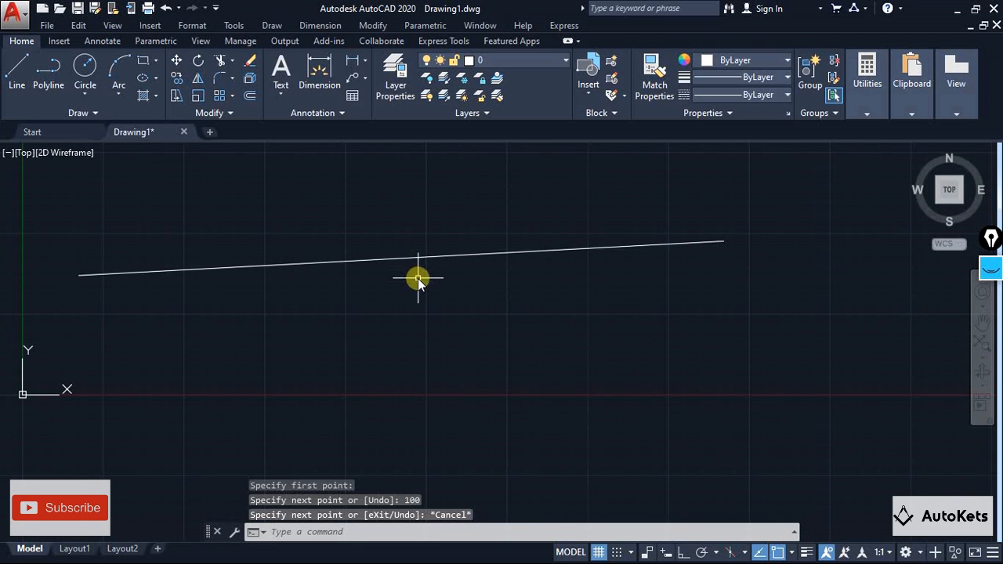
Draw a nearly horizontal line 50 units long to the right, starting just below the left end of the 100-unit line
scroll(419, 277, "down", 2)
middle_click_drag(418, 278, 424, 287)
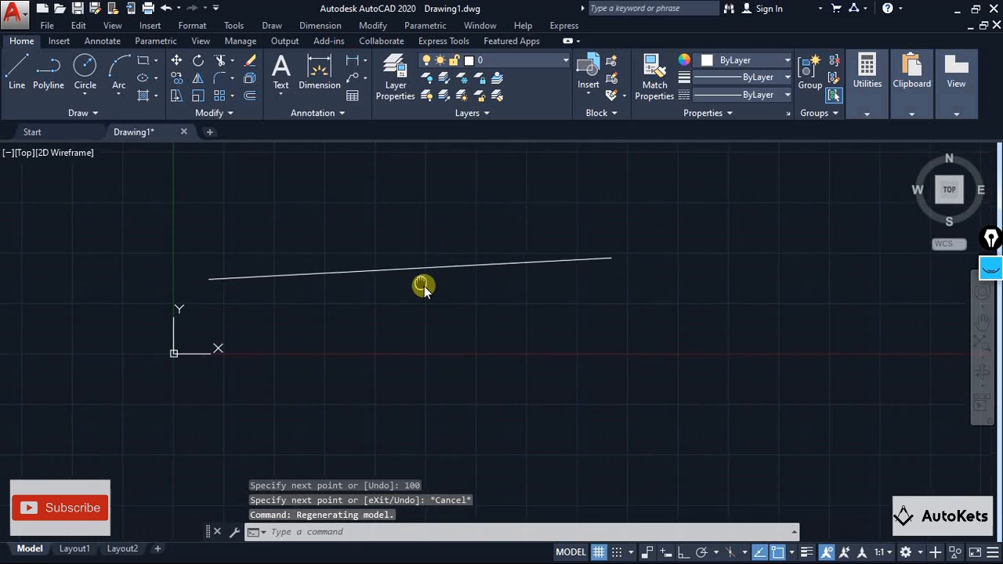
left_click(15, 81)
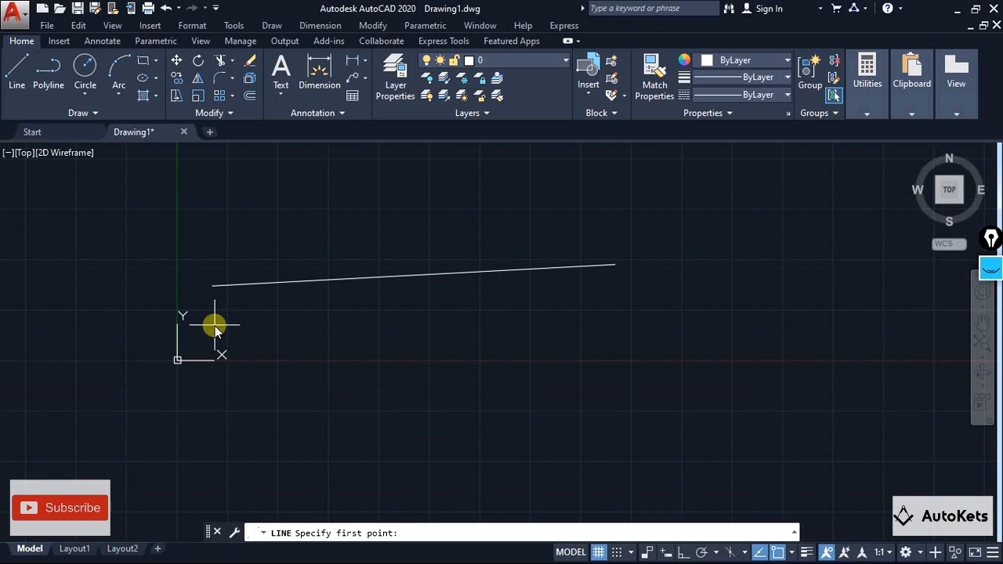
left_click(215, 326)
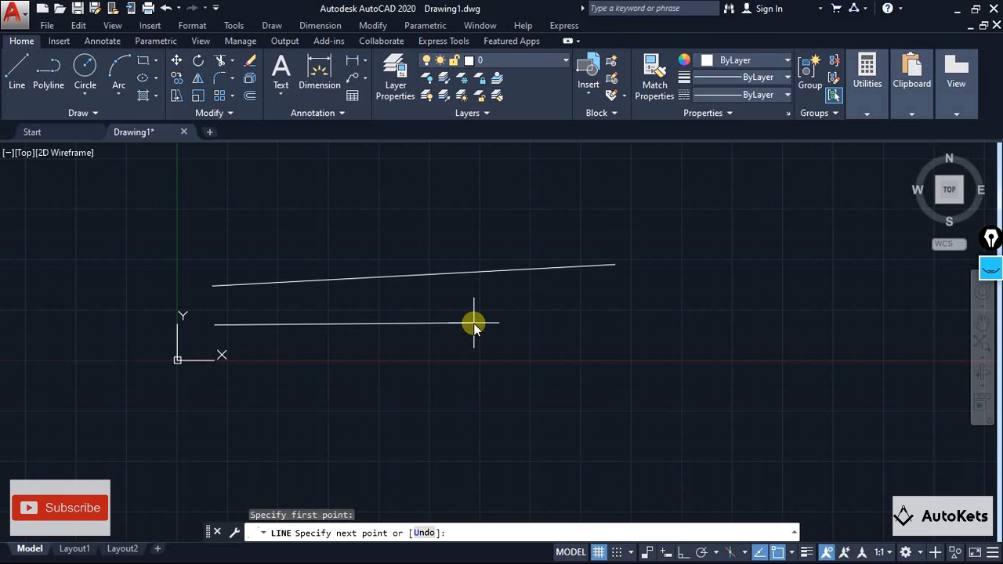
type("50")
key("Return")
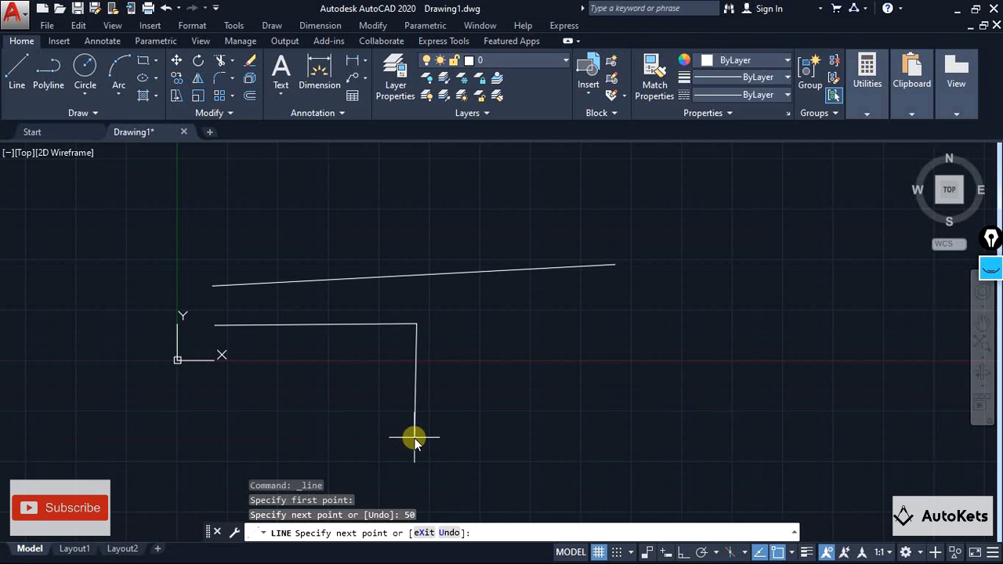
Complete the four-sided shape with a 50-unit line downward, a 50-unit line to the left, and a closing line up to the start point
middle_click_drag(412, 439, 451, 370)
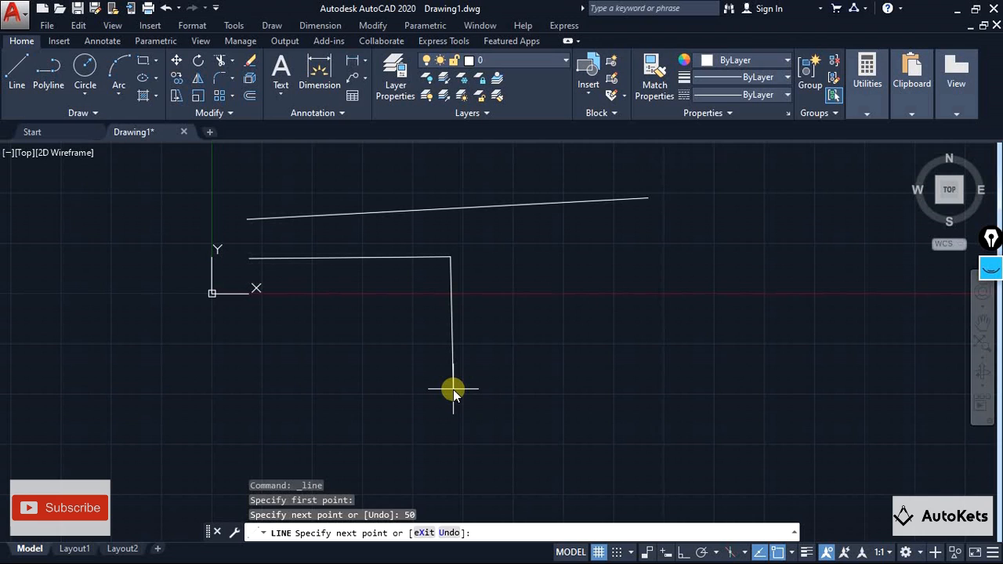
type("50")
key("Return")
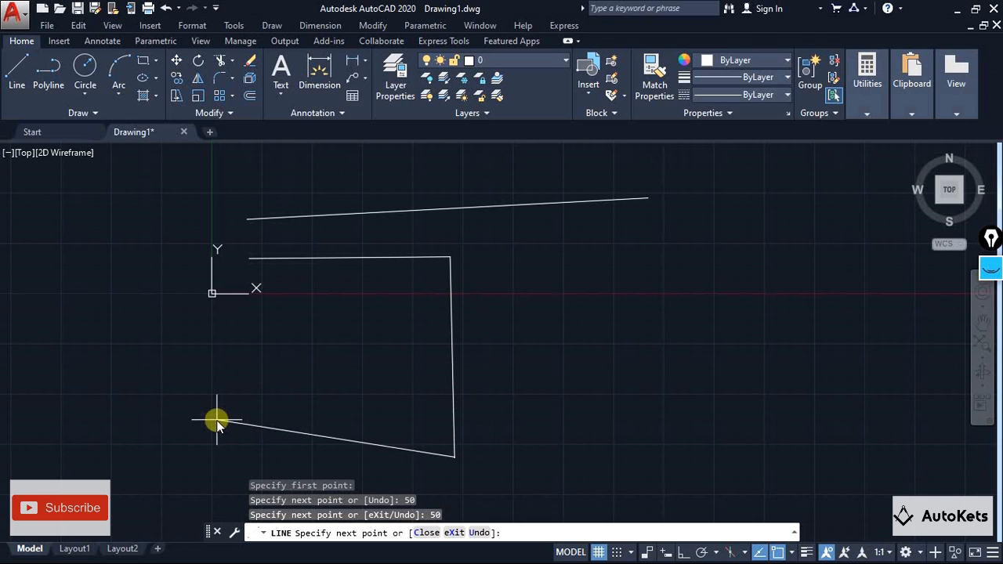
type("50")
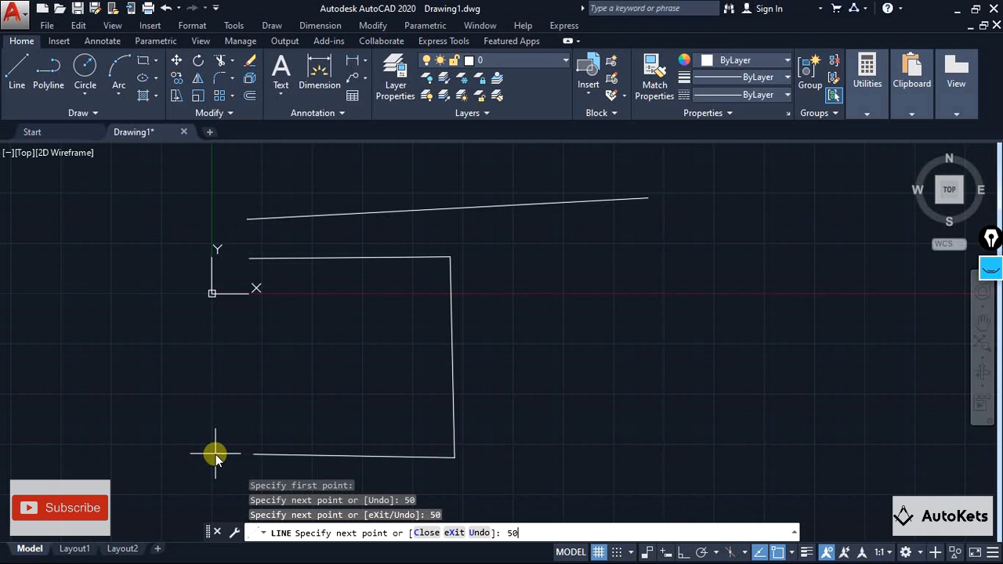
key("Return")
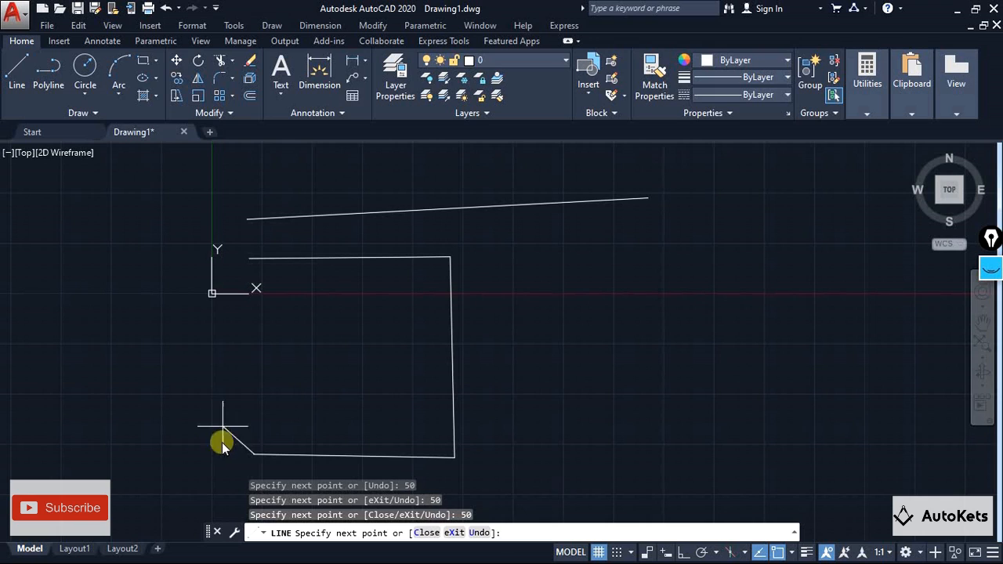
left_click(250, 259)
key("Escape")
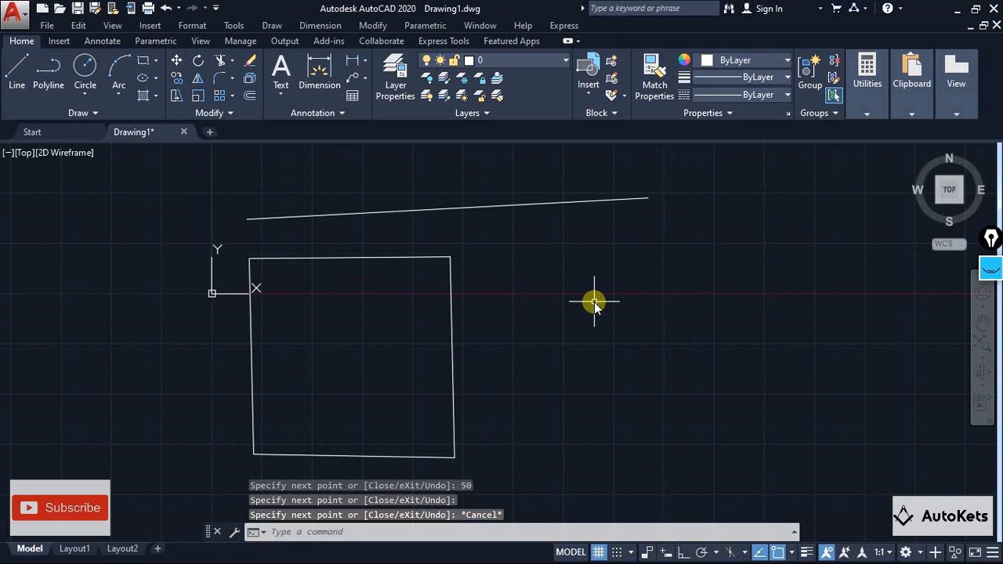
Sketch a yellow pen annotation linking the square's upper-right corner to the long line's right end, and clear it
scroll(594, 301, "down", 2)
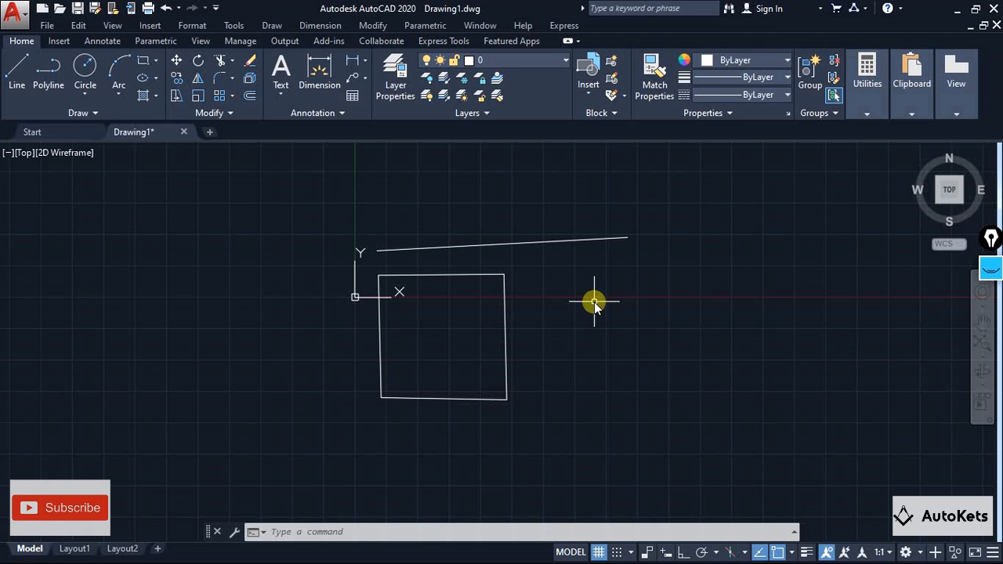
scroll(595, 302, "up", 2)
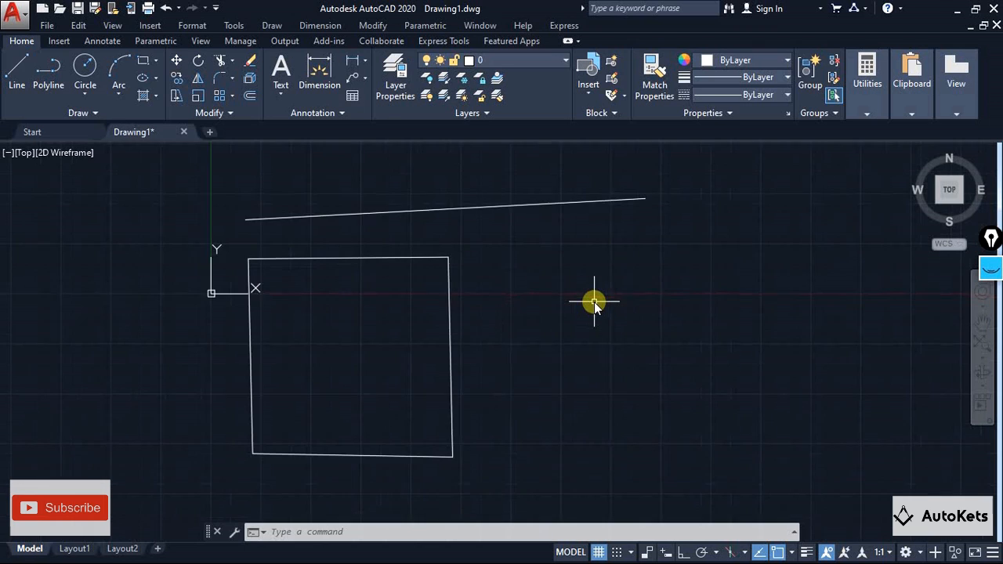
middle_click_drag(593, 297, 510, 309)
scroll(510, 309, "down", 2)
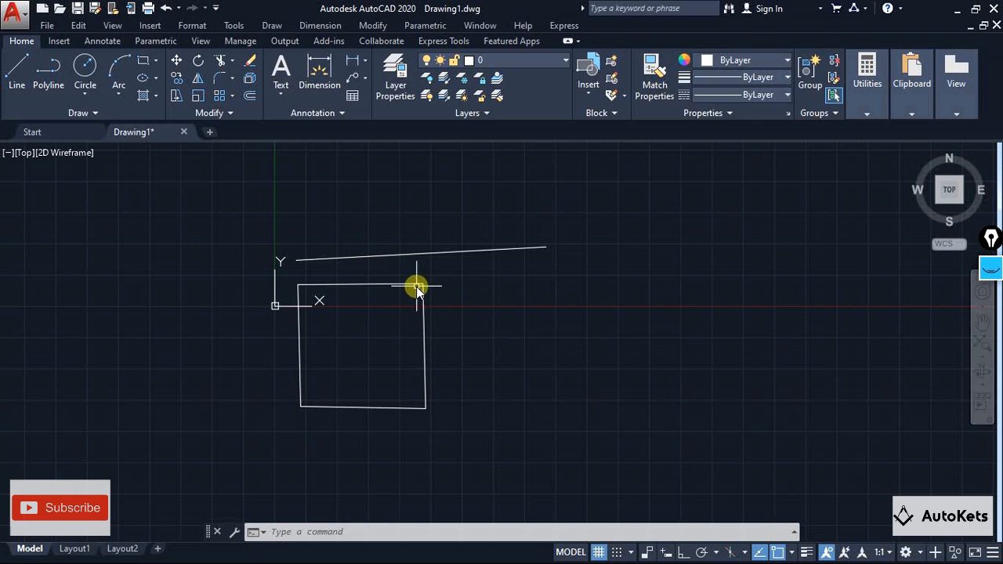
left_click(992, 275)
left_click(991, 313)
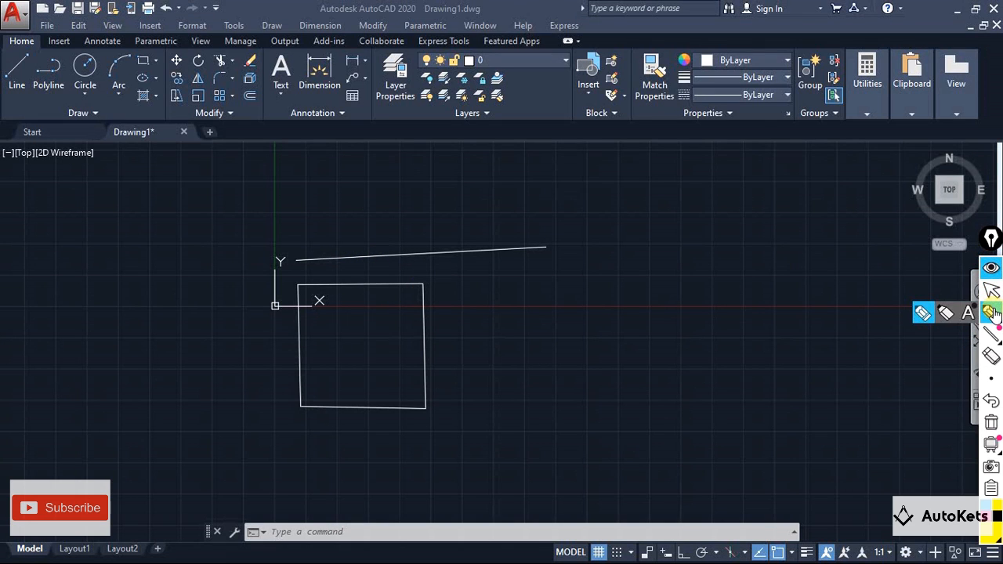
mouse_move(415, 279)
left_mouse_down()
mouse_move(427, 292)
mouse_move(417, 294)
left_mouse_up()
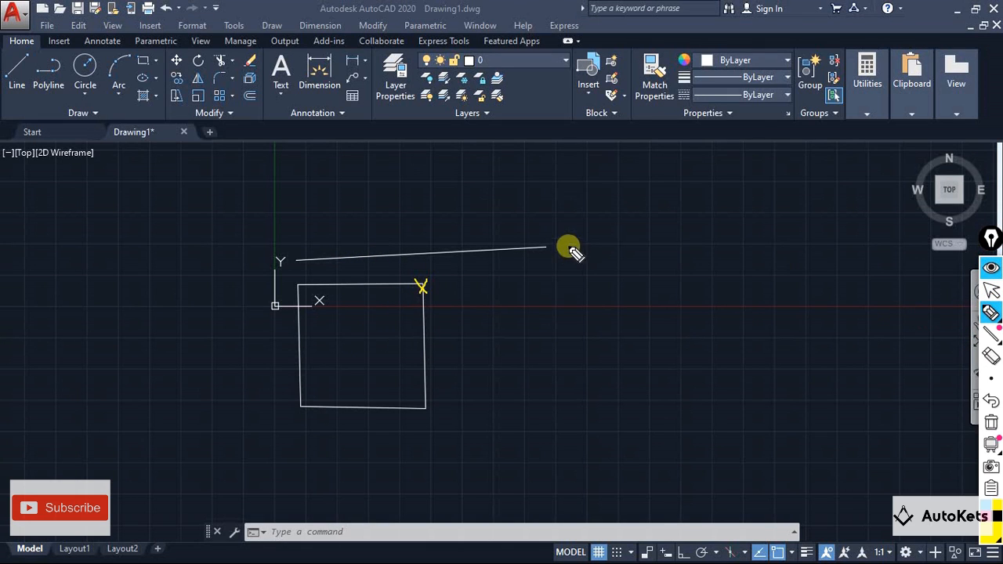
mouse_move(537, 242)
left_mouse_down()
mouse_move(552, 253)
mouse_move(529, 254)
left_mouse_up()
left_click_drag(423, 288, 547, 249)
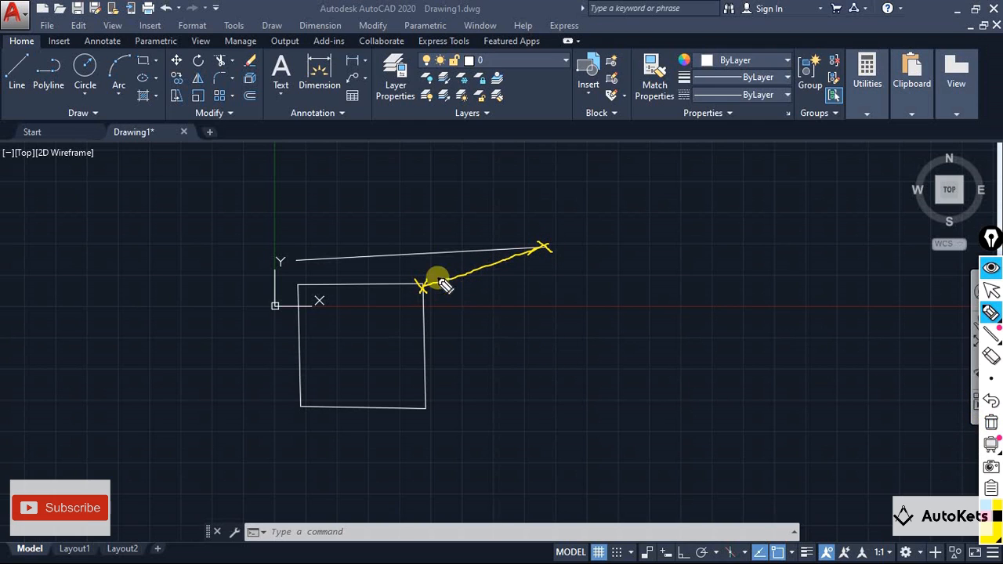
left_click(992, 423)
left_click(991, 268)
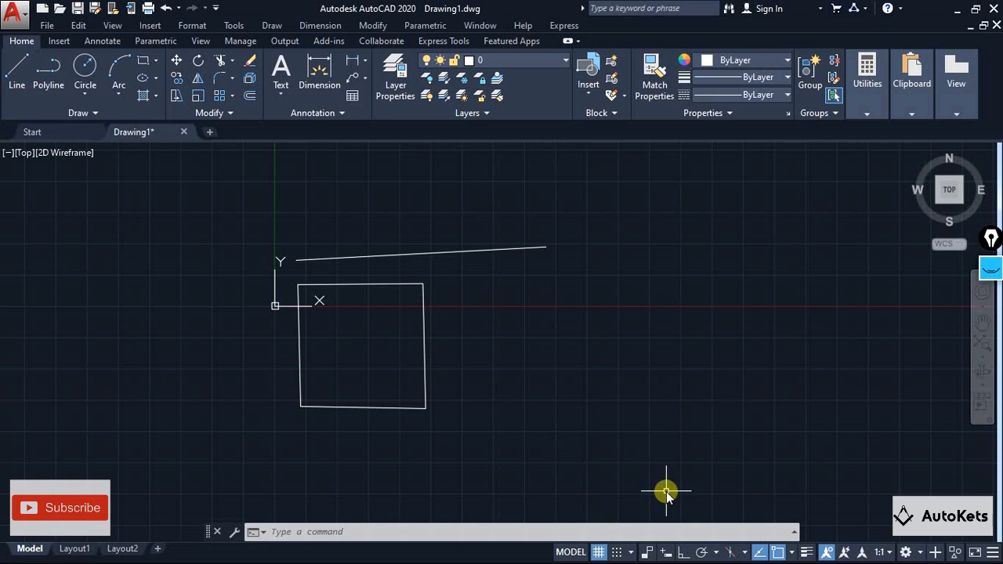
Draw a line from the square's upper-right corner to the right end of the 100-unit line
left_click(23, 82)
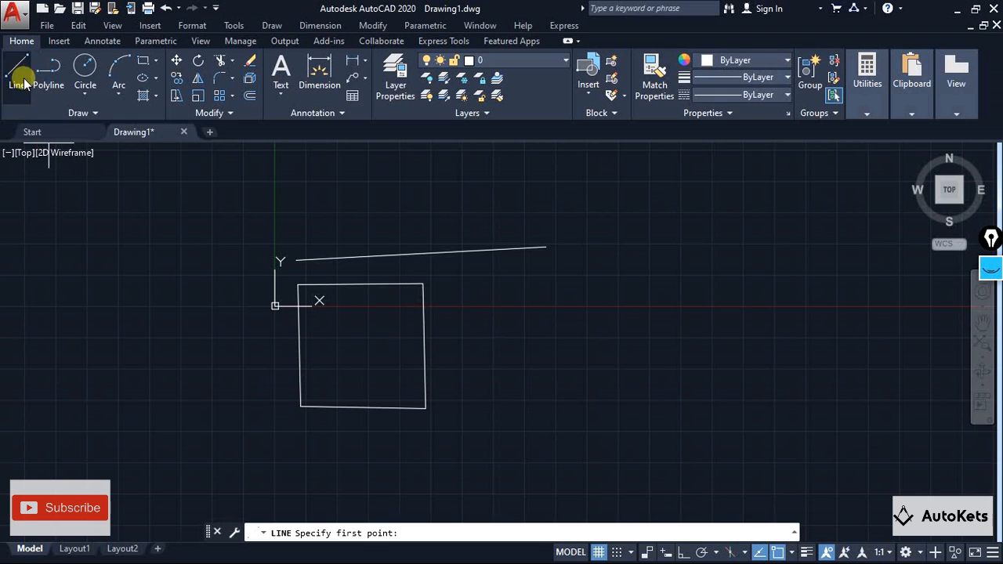
left_click(424, 284)
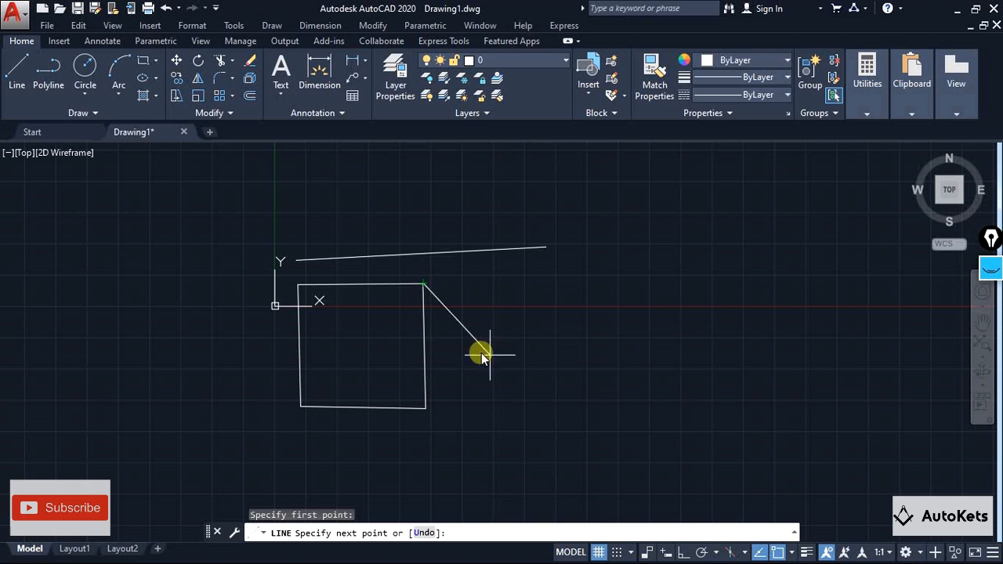
left_click(544, 249)
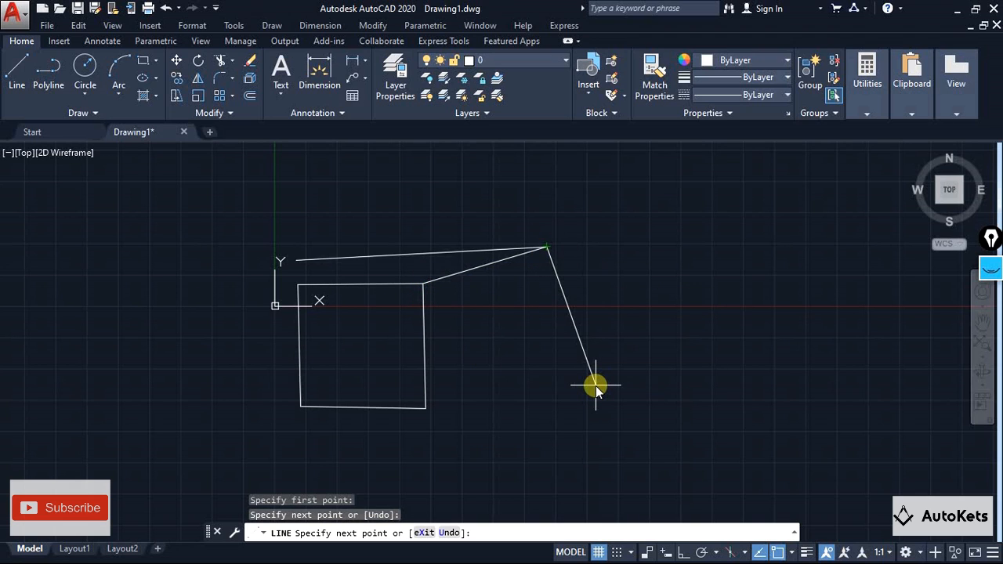
key("Escape")
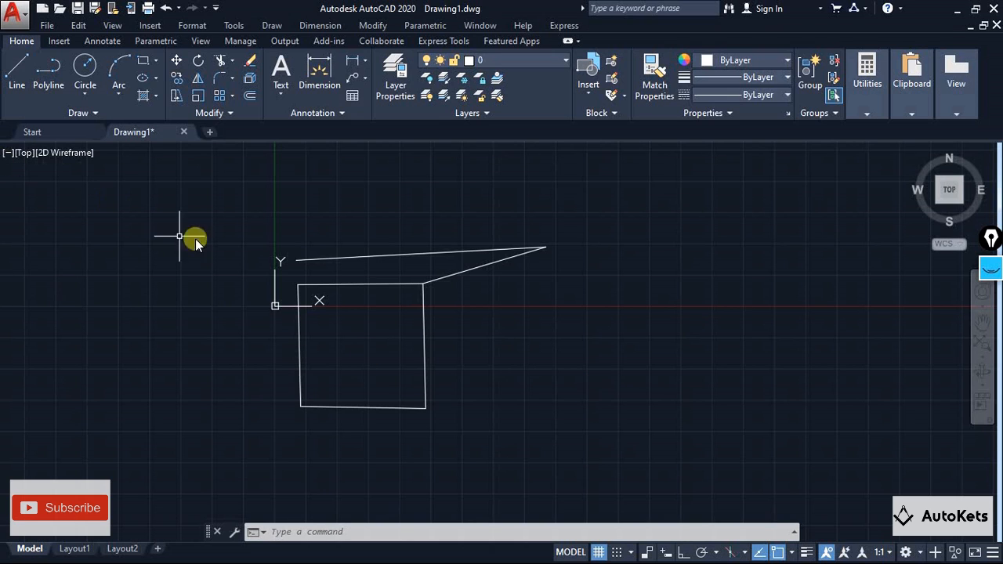
Select all the drawn lines with a selection window and delete them
left_click(244, 241)
left_click(631, 461)
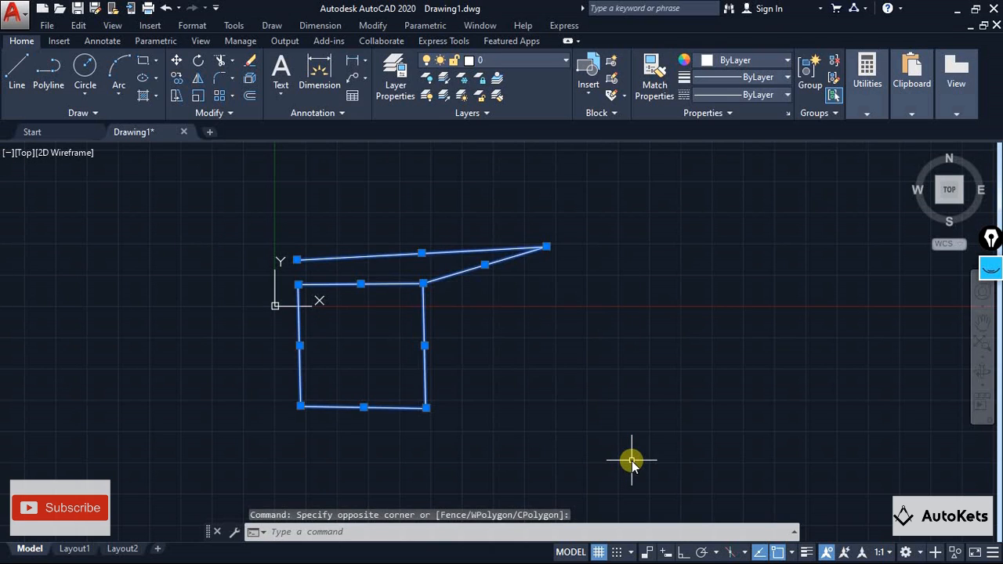
key("Delete")
Draw a nearly vertical line 100 units long upward, starting just below the X axis to the right of the origin
left_click(15, 69)
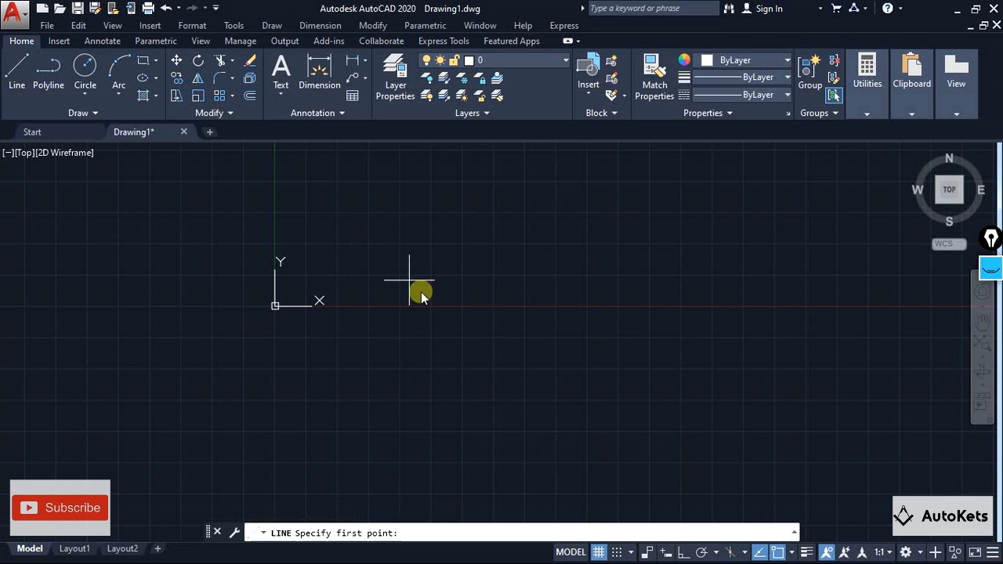
left_click(383, 308)
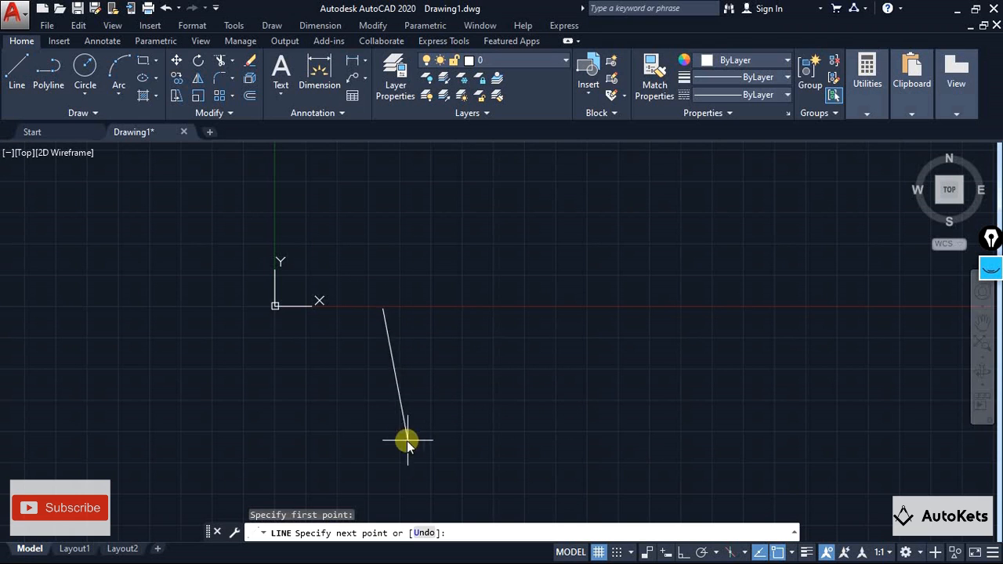
scroll(389, 401, "down", 1)
mouse_move(389, 400)
middle_mouse_down()
mouse_move(392, 475)
mouse_move(390, 431)
middle_mouse_up()
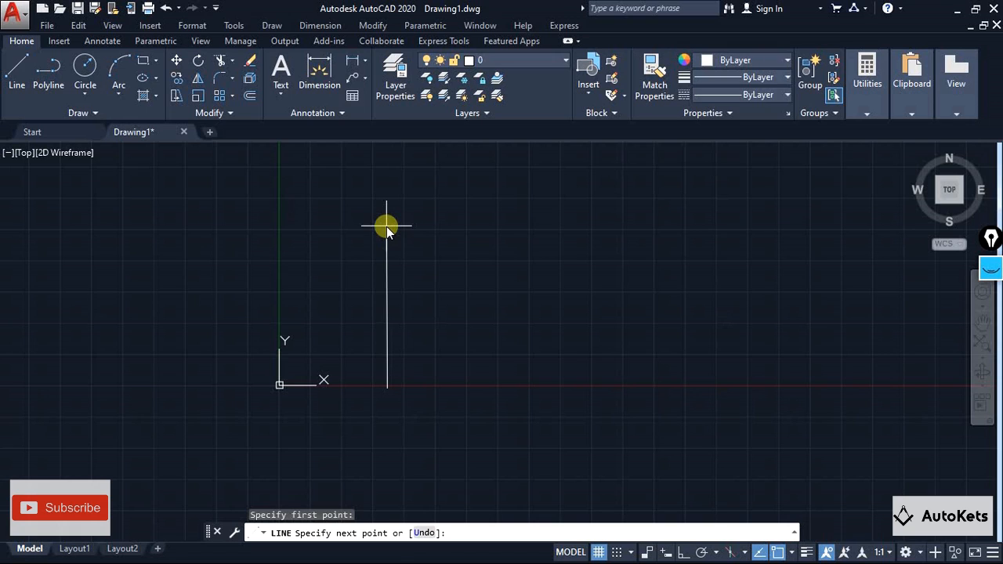
type("100")
key("Return")
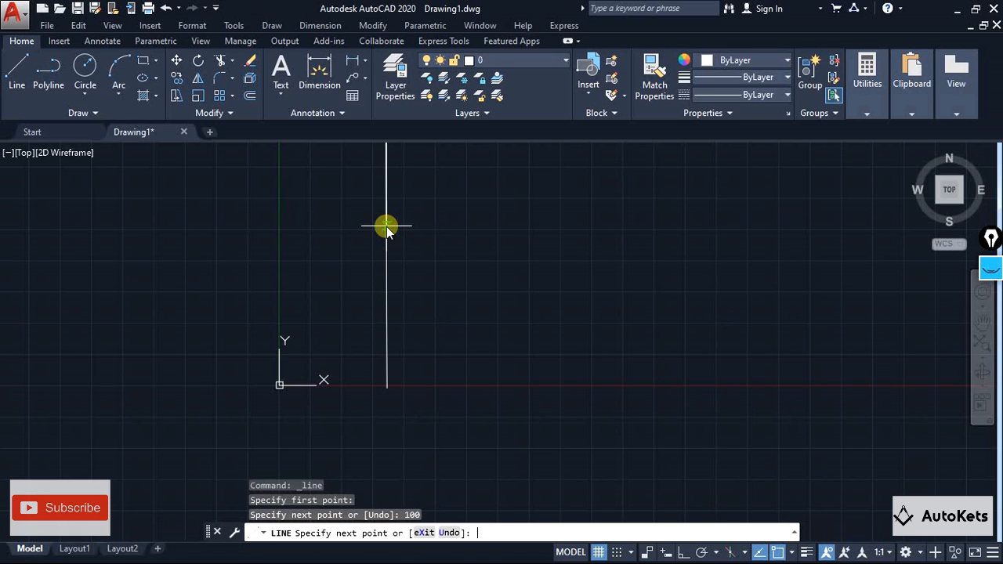
scroll(392, 232, "down", 1)
key("Escape")
scroll(523, 236, "down", 3)
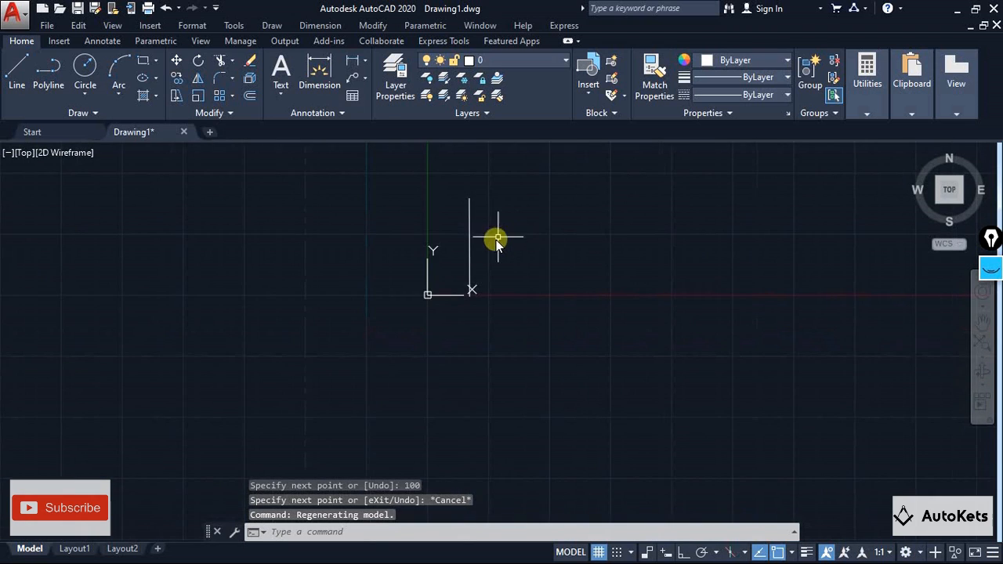
scroll(379, 285, "up", 3)
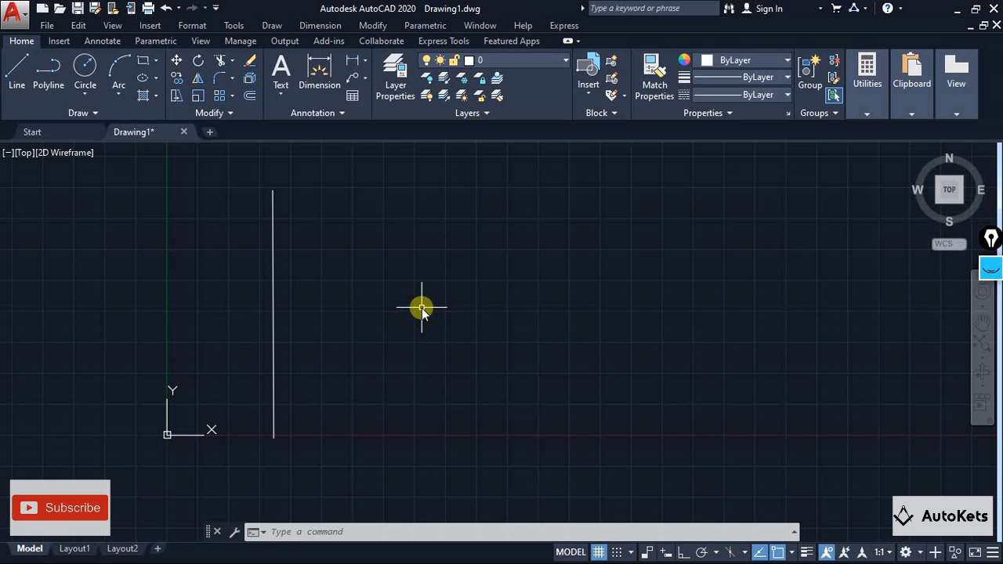
Select the nearly vertical line with a selection window and delete it
left_click(218, 184)
left_click(381, 451)
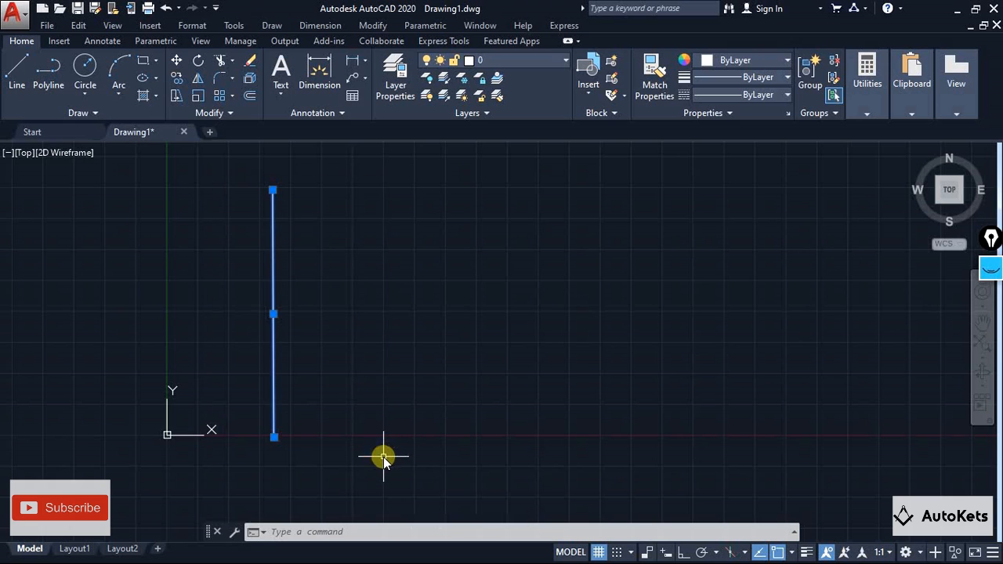
key("Delete")
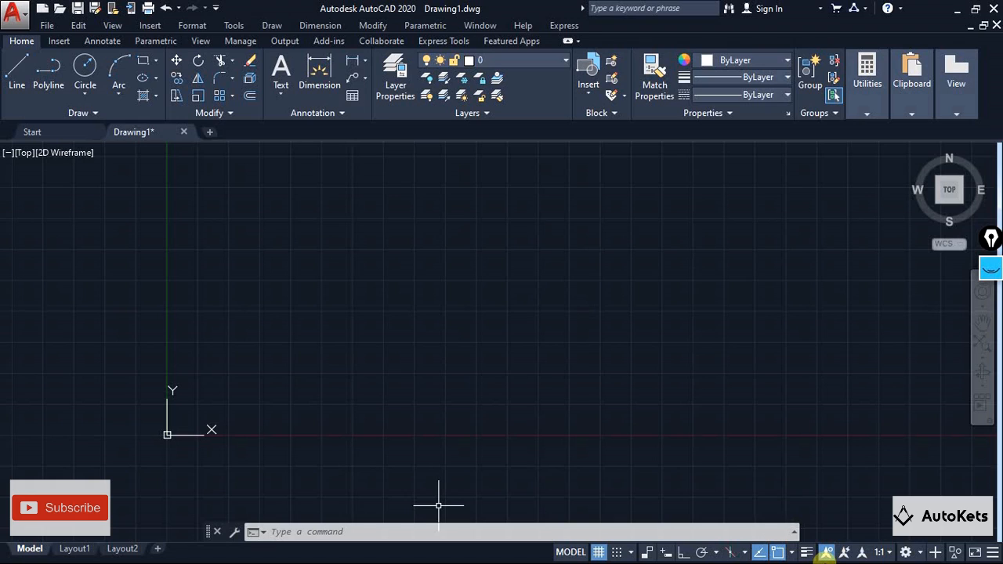
Turn on Ortho mode and draw two connected 100-unit lines, rightward and then downward, starting above and right of the origin
left_click(687, 554)
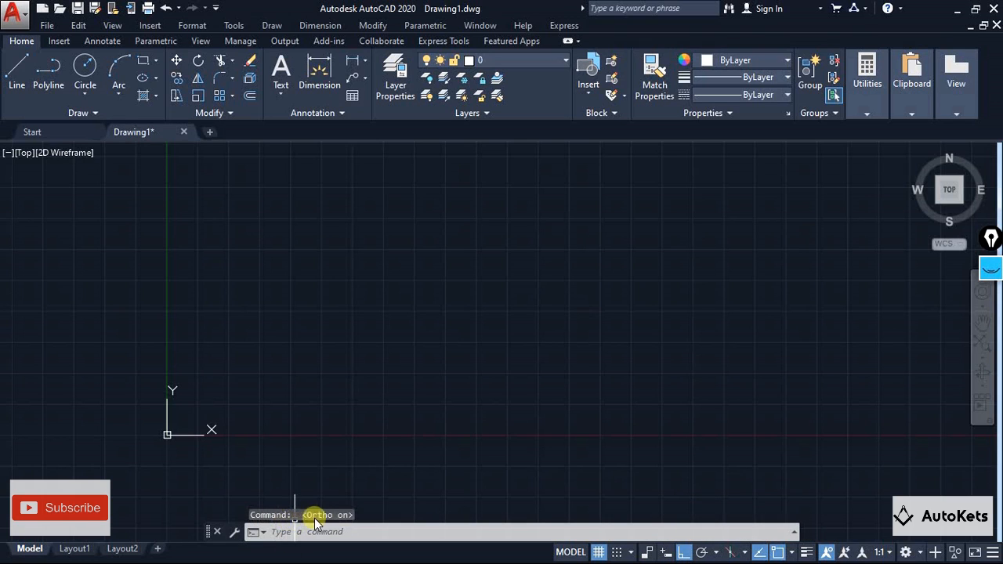
left_click(14, 81)
left_click(267, 265)
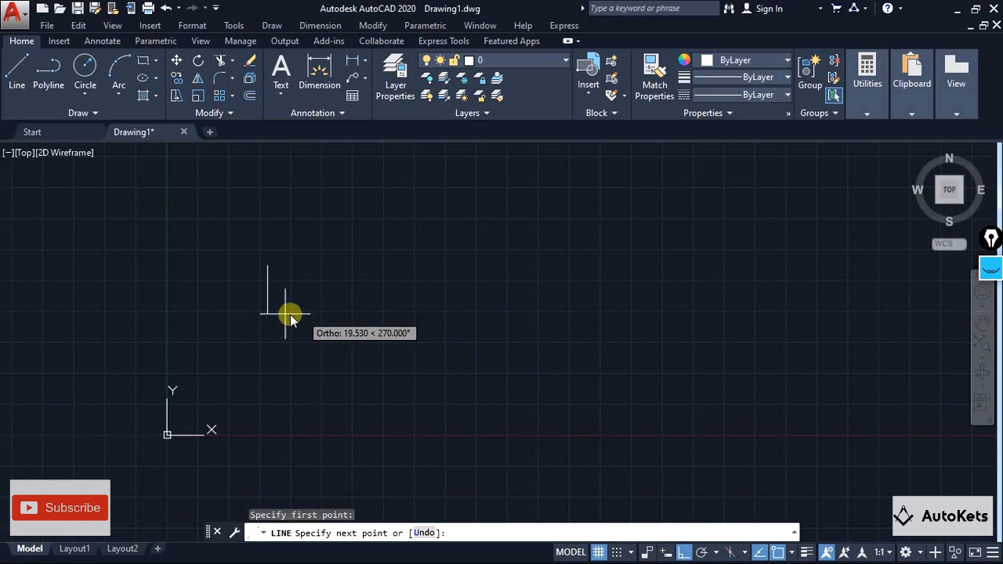
key("Return")
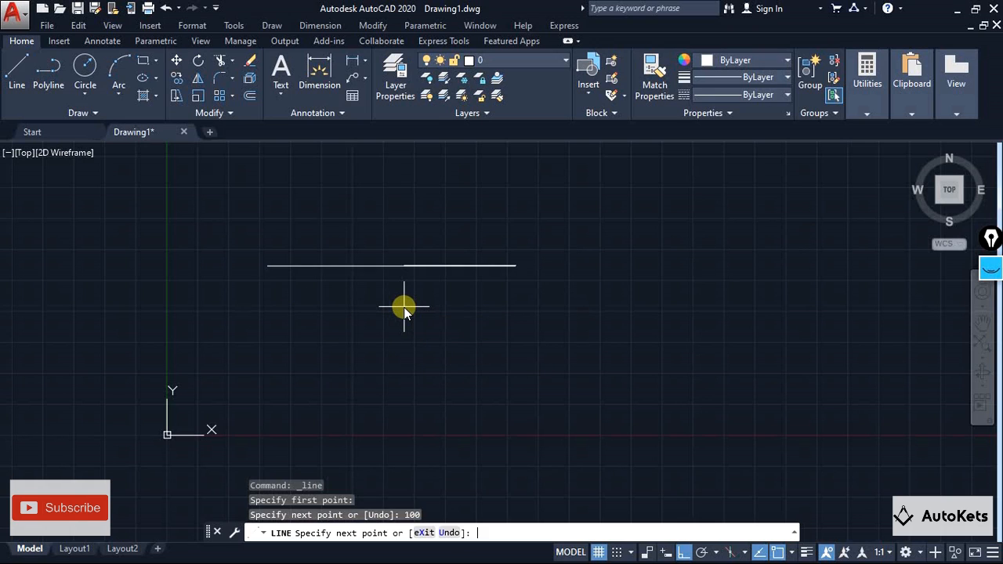
type("00")
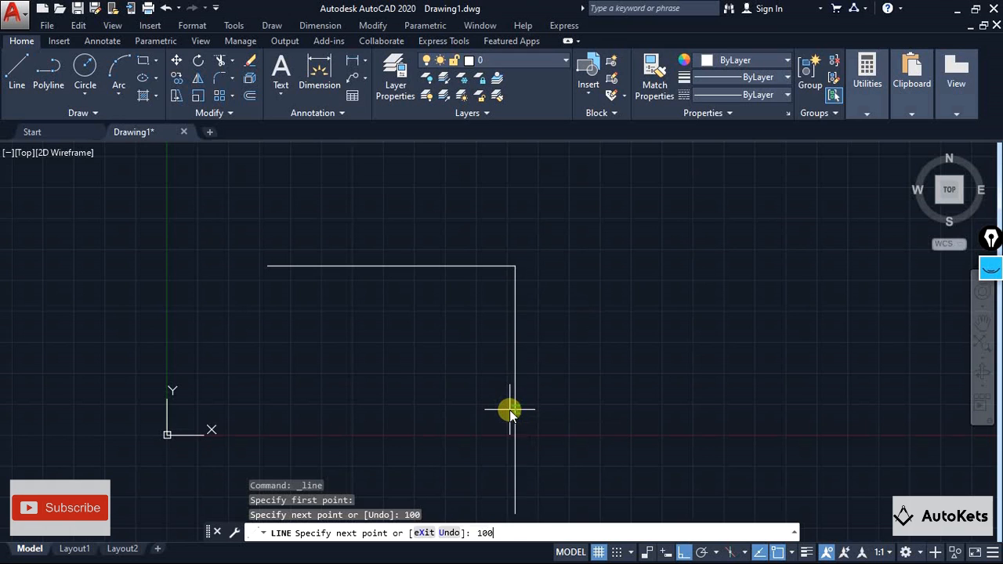
key("Return")
Complete the square with a 100-unit line to the left and a closing line up to the start point
scroll(609, 329, "down", 2)
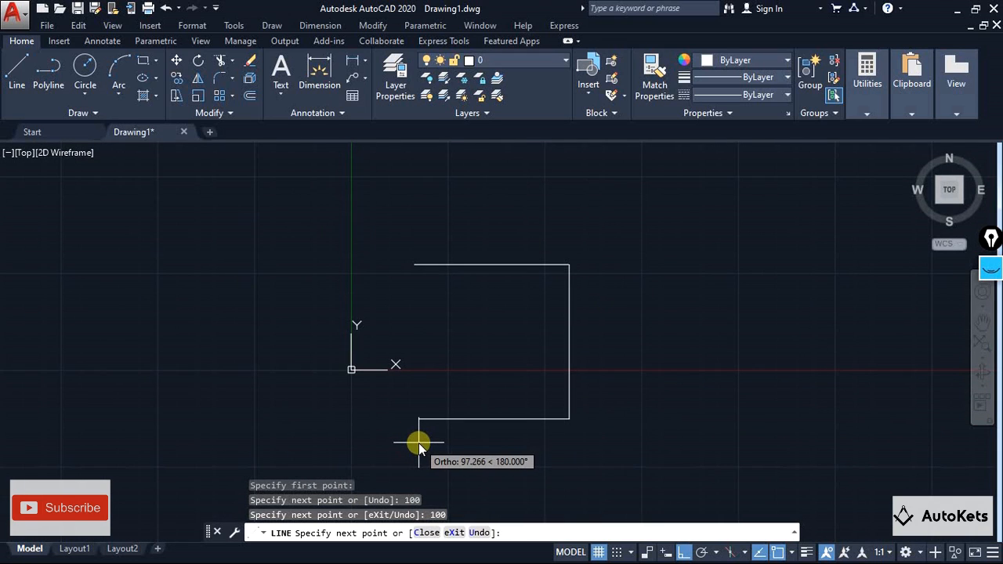
type("100")
key("Return")
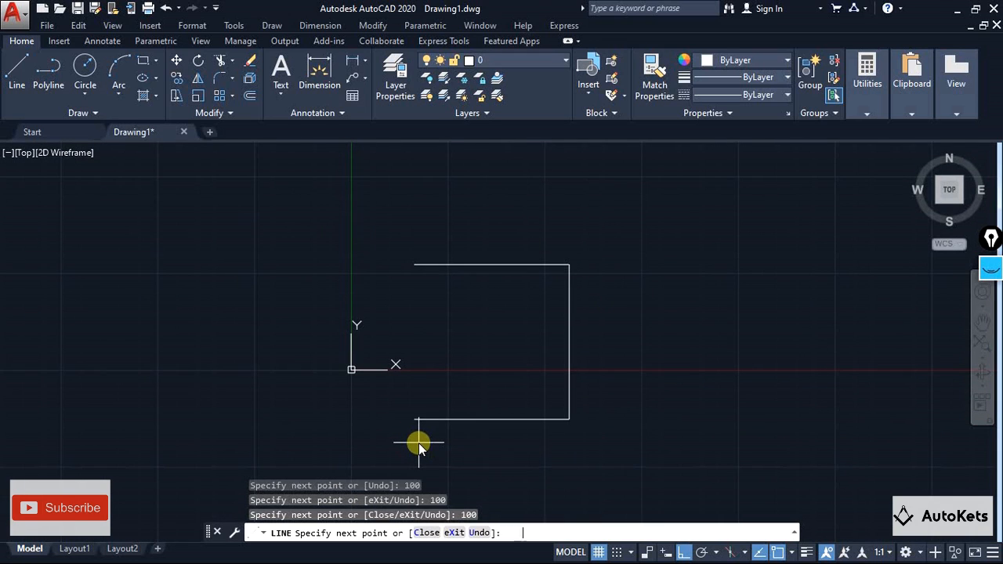
left_click(414, 263)
key("Escape")
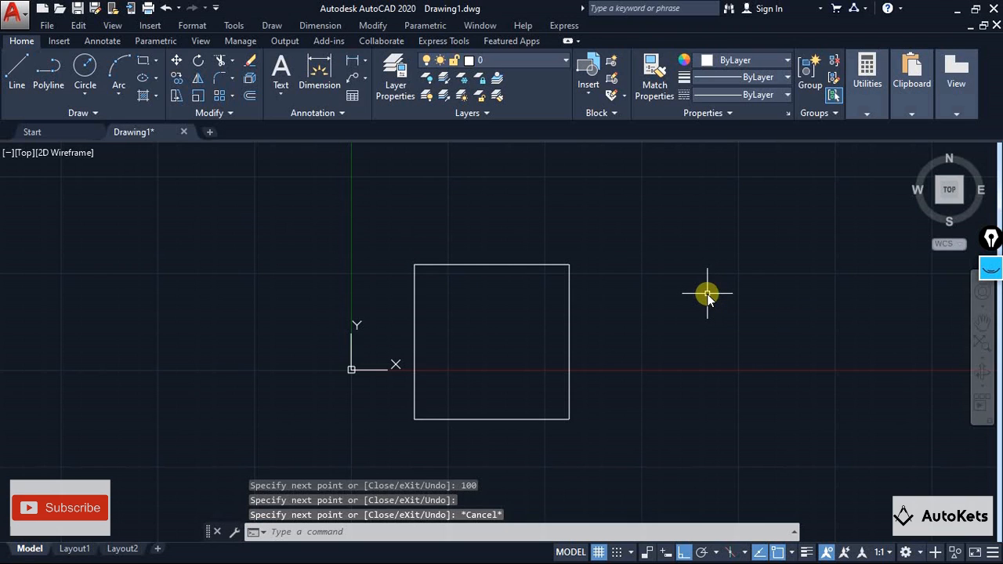
Draw a closed rectangle 100 units wide and 150 units high with connected Ortho lines, to the right of the square
middle_click_drag(708, 293, 489, 243)
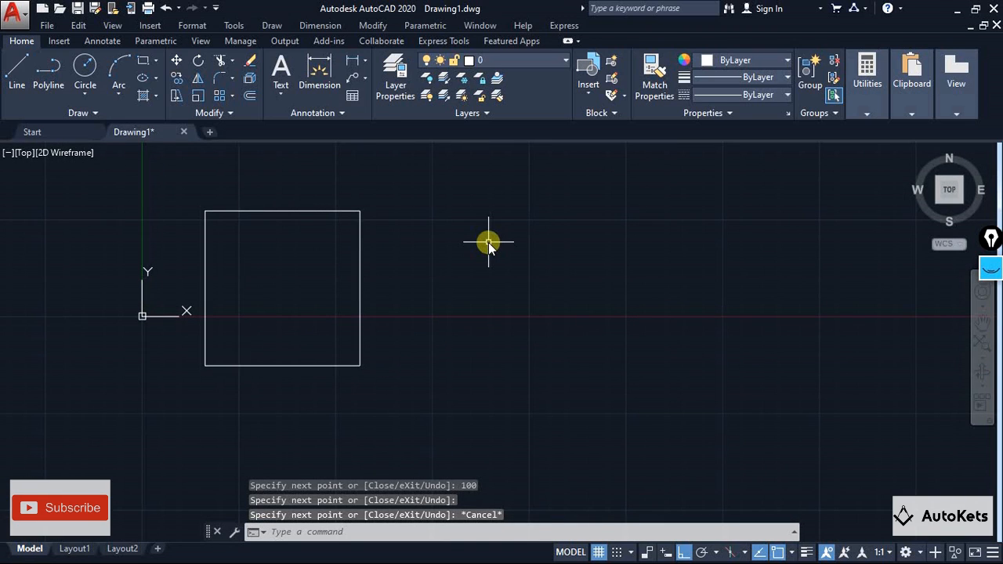
left_click(17, 72)
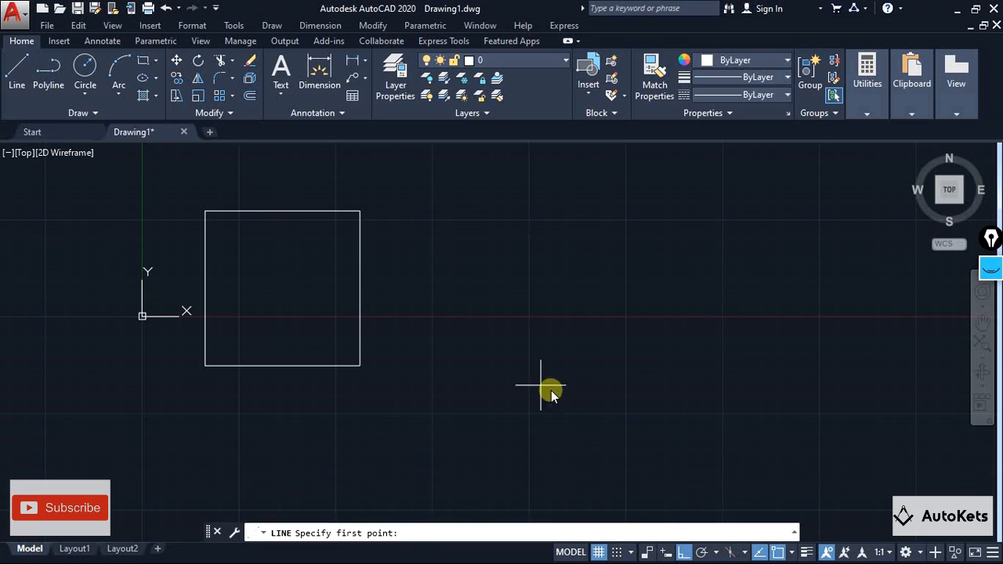
left_click(522, 363)
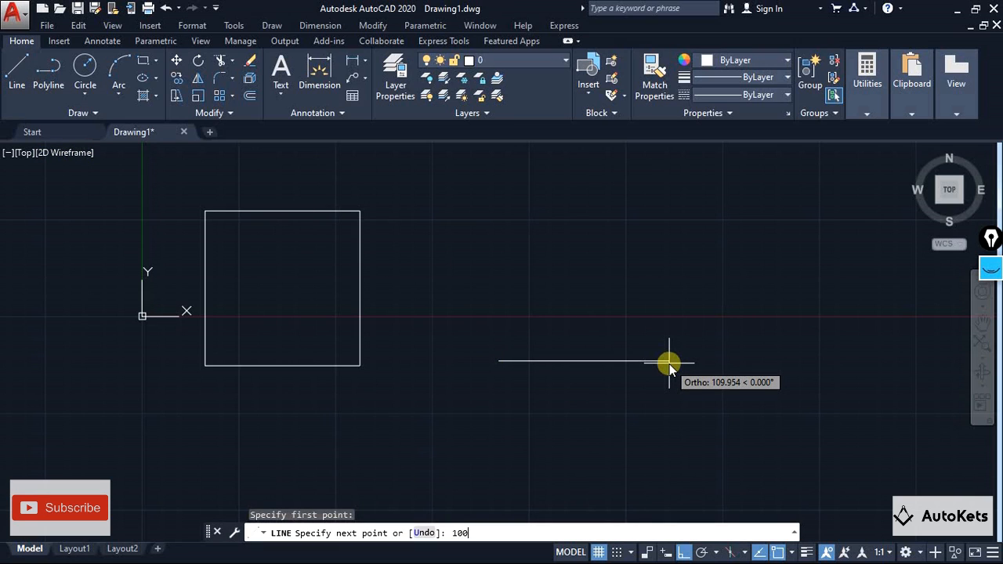
type("100")
key("Return")
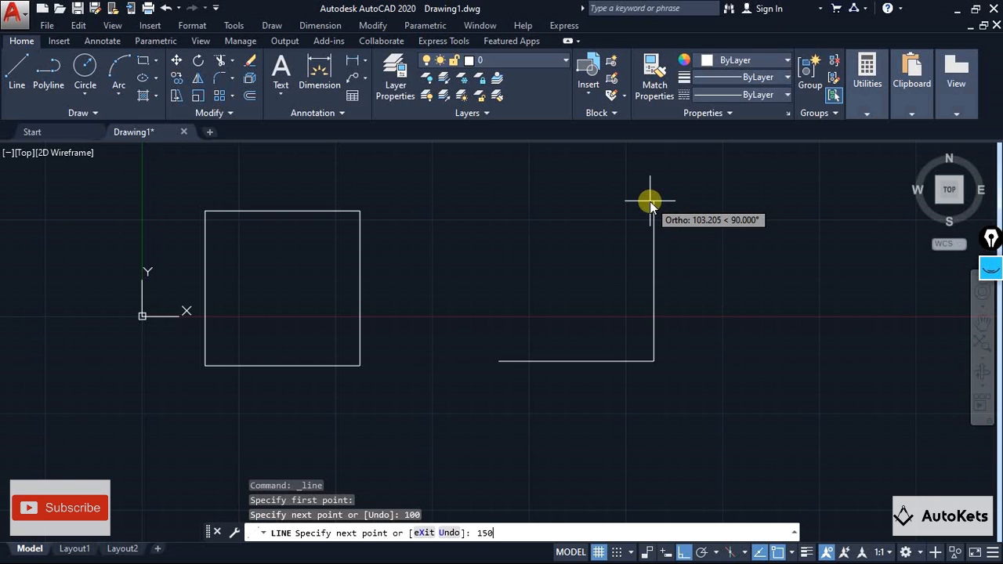
type("150")
key("Return")
scroll(555, 239, "down", 2)
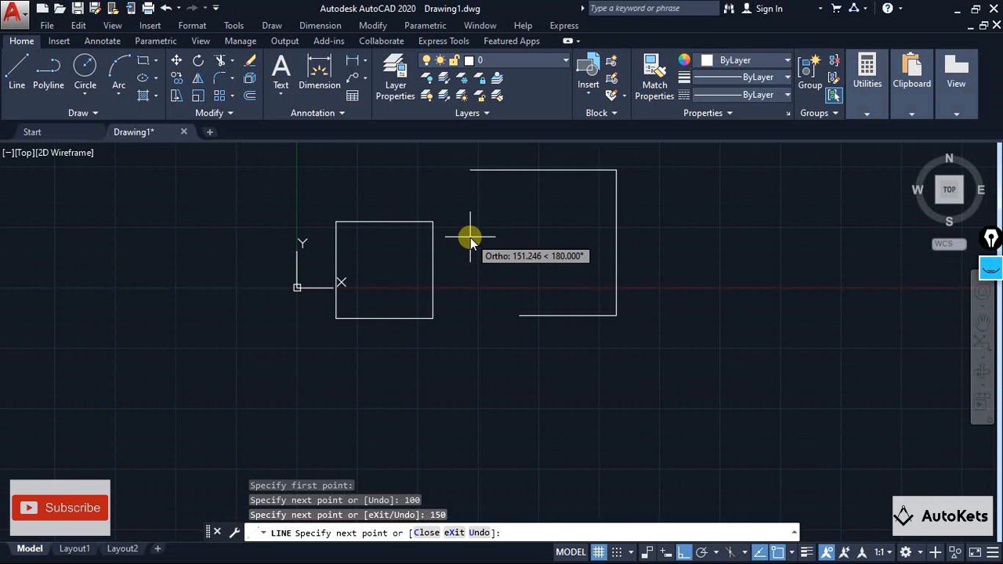
type("100")
key("Return")
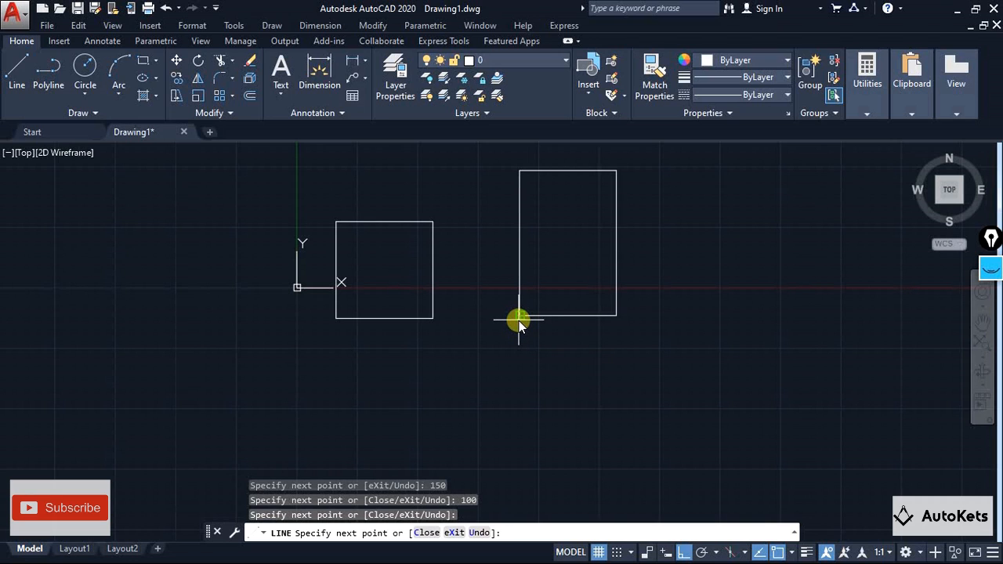
key("Escape")
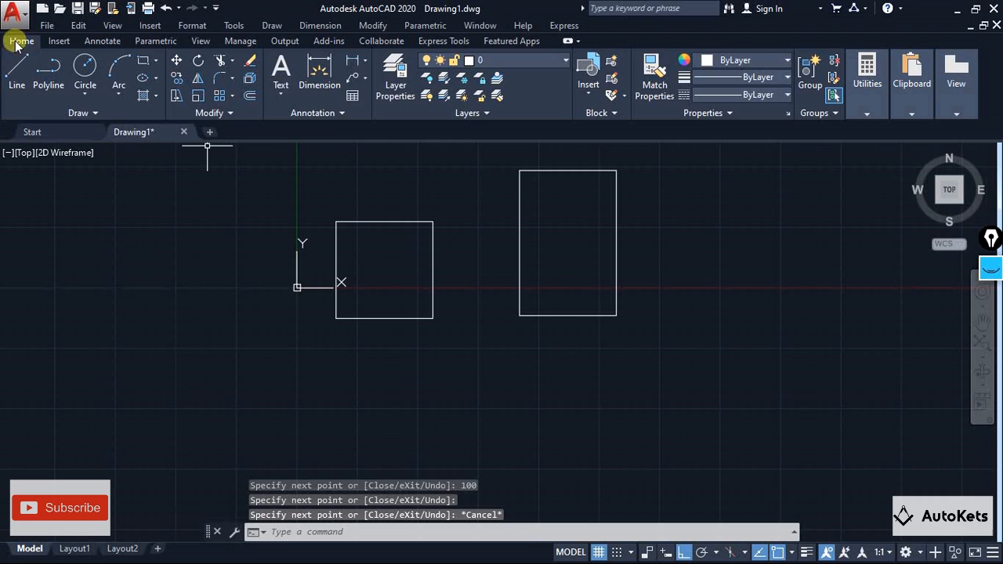
Try line previews below the two shapes with Ortho mode off and on, cancelling each line
left_click(20, 79)
left_click(760, 552)
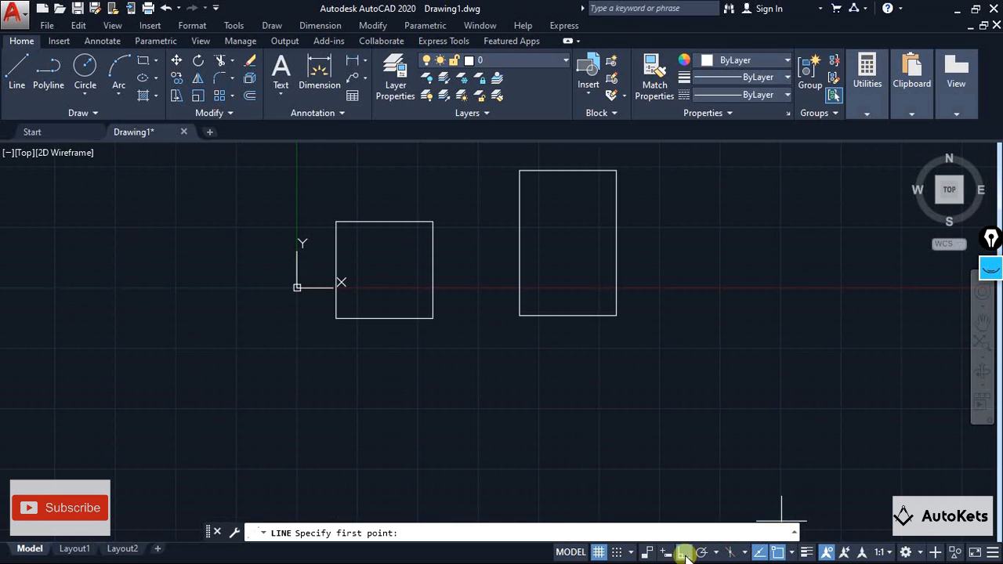
left_click(472, 387)
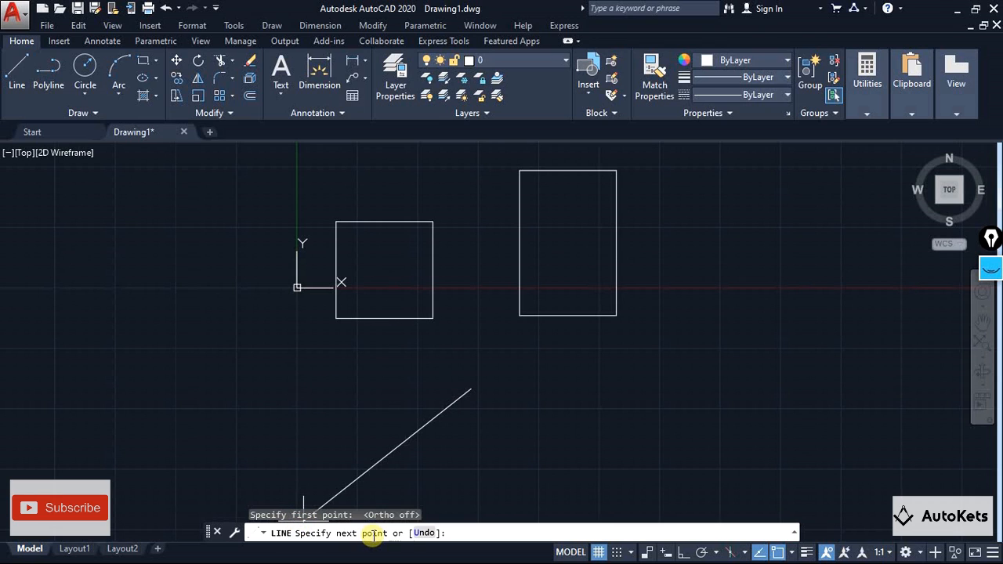
left_click(684, 553)
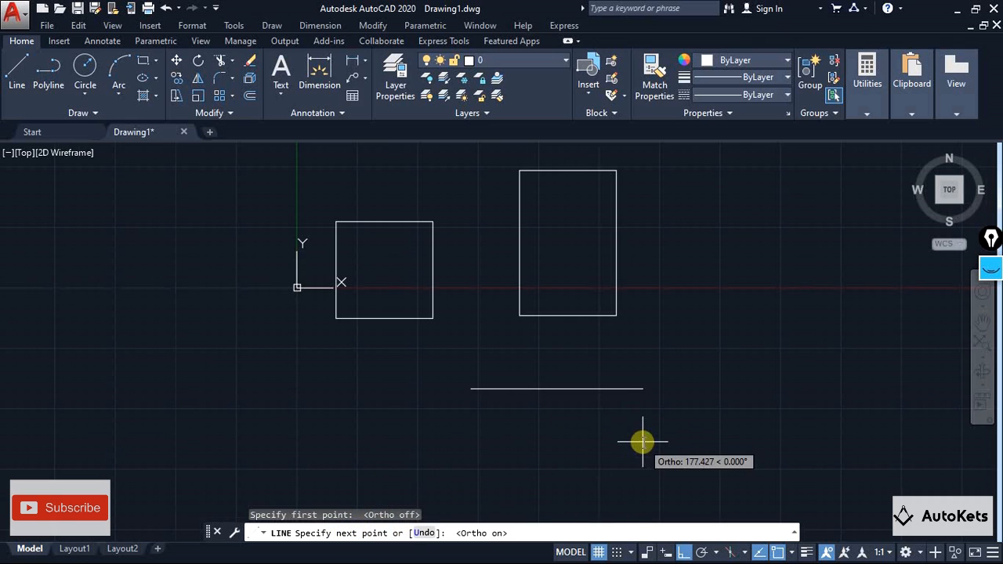
key("Escape")
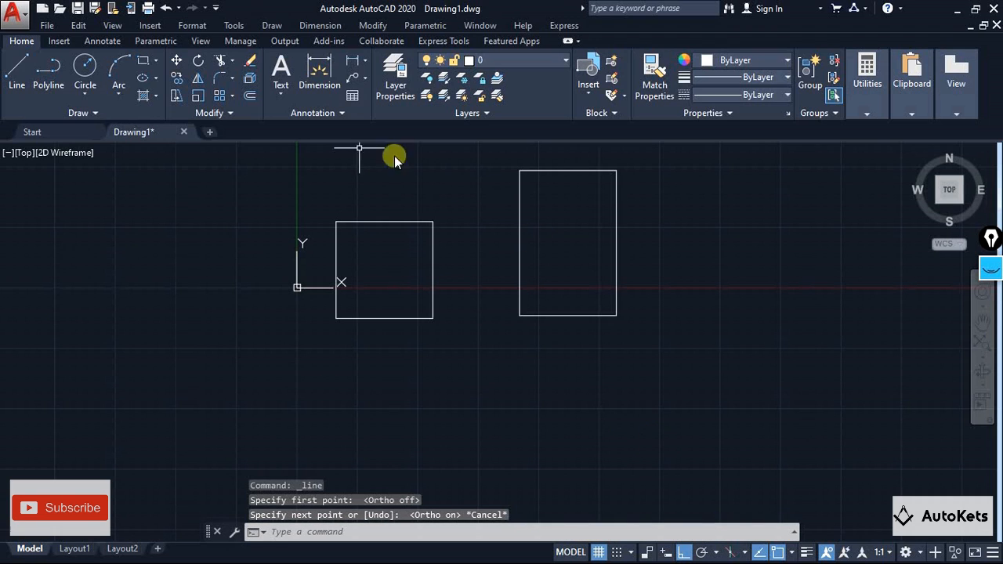
left_click(21, 77)
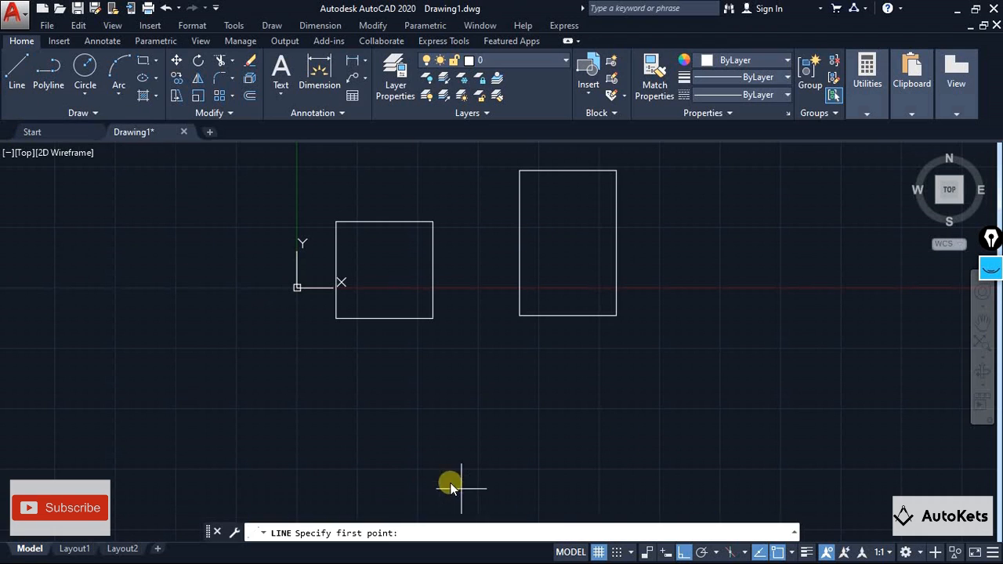
left_click(679, 552)
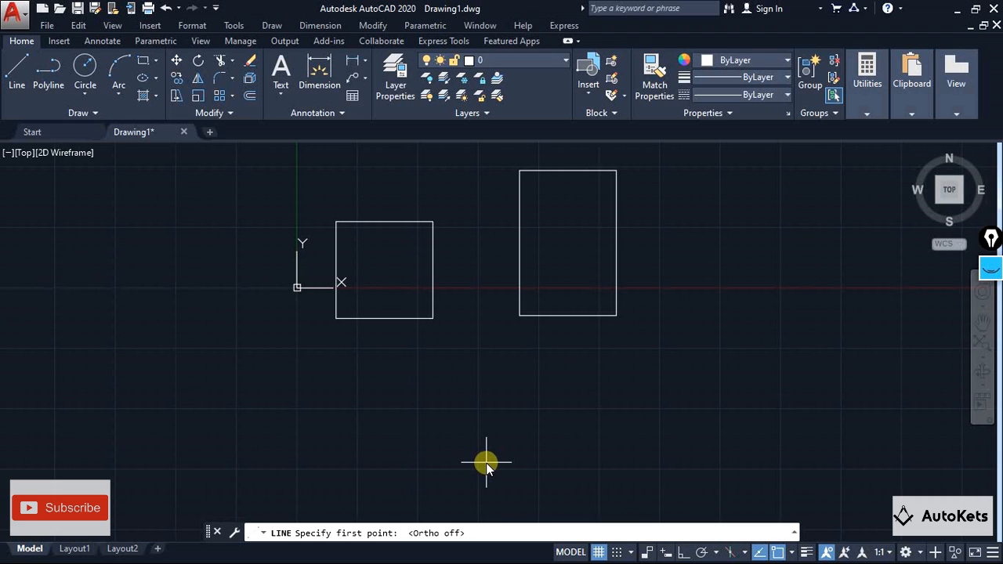
left_click(682, 552)
left_click(480, 467)
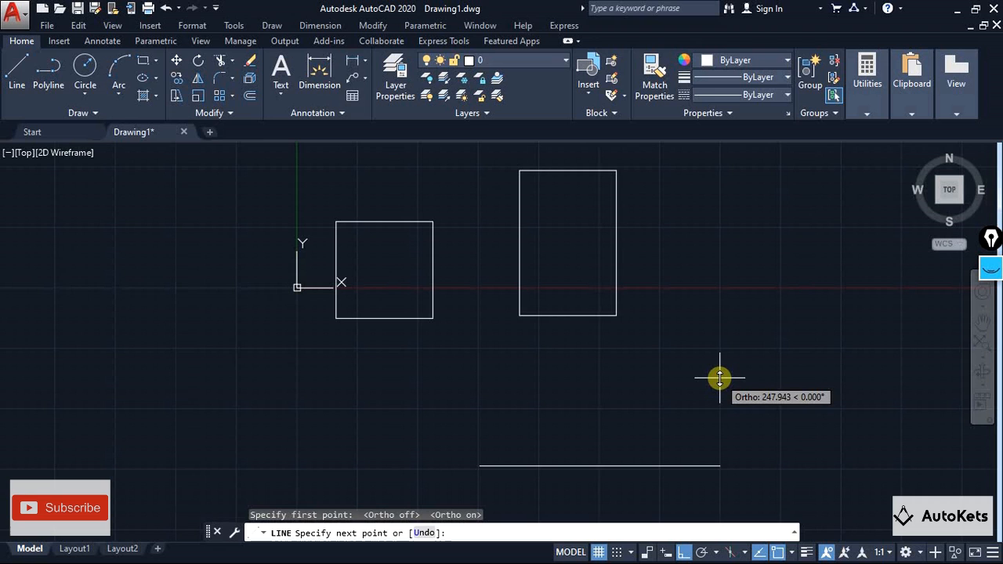
key("Escape")
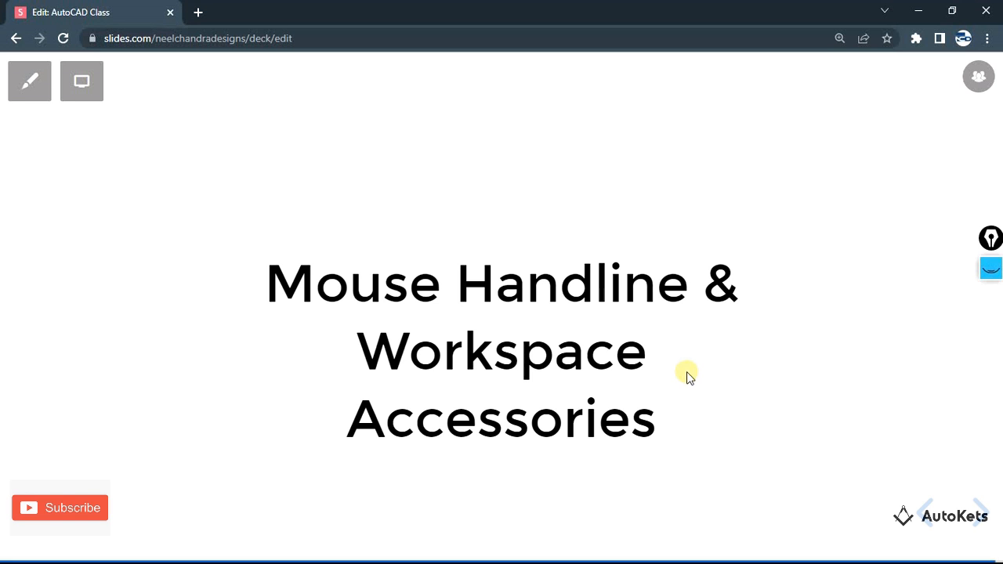
Switch to the AutoCAD drawing and draw a horizontal line just above the X axis, starting to the right of the origin
key("alt+Tab")
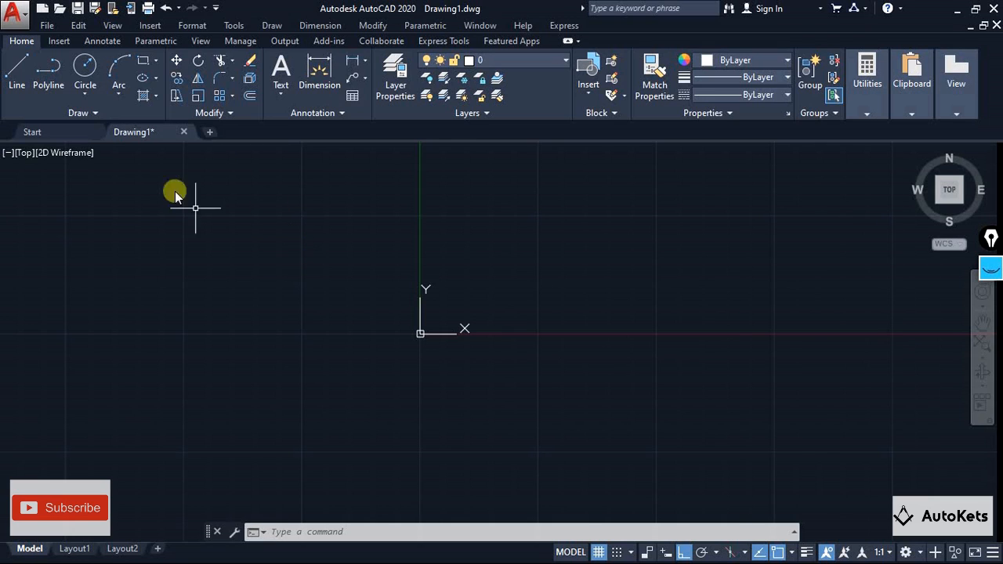
left_click(15, 78)
left_click(476, 319)
left_click(680, 319)
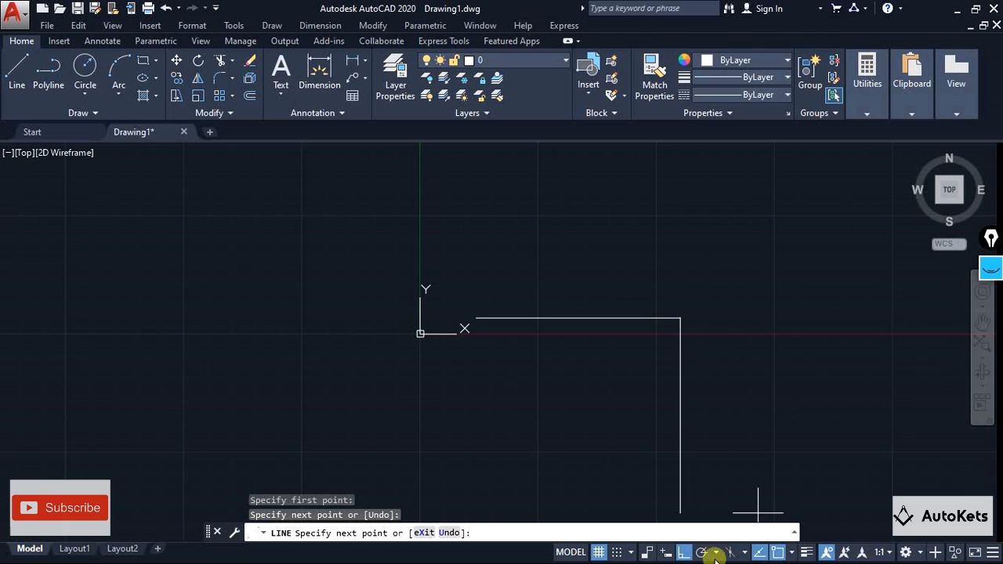
Turn off Ortho mode and continue the line as a freehand chain of zigzag segments looping around the origin, ending the chain at the far right
left_click(684, 553)
left_click(486, 301)
left_click(477, 401)
left_click(358, 235)
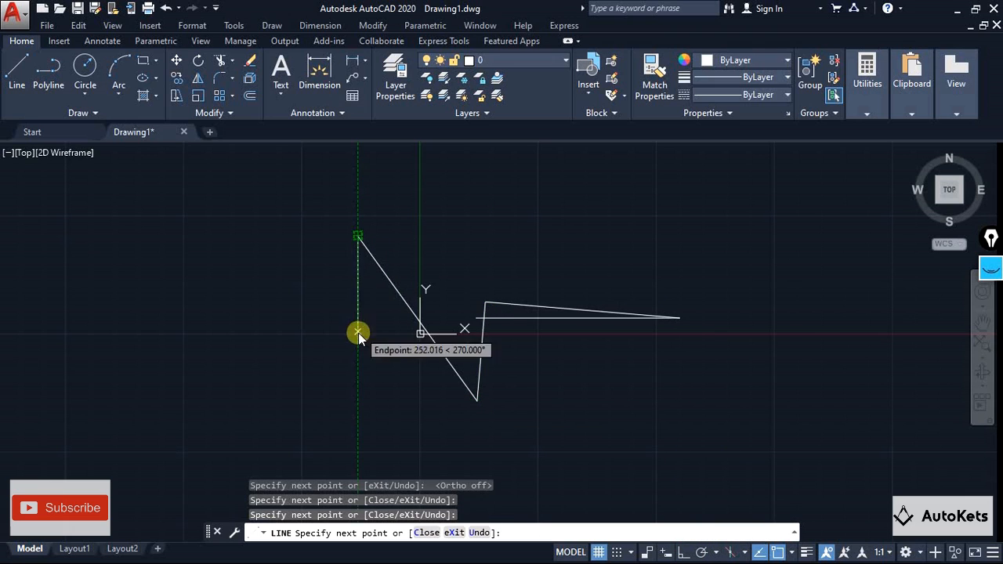
left_click(358, 331)
left_click(504, 244)
left_click(563, 318)
left_click(622, 244)
left_click(742, 336)
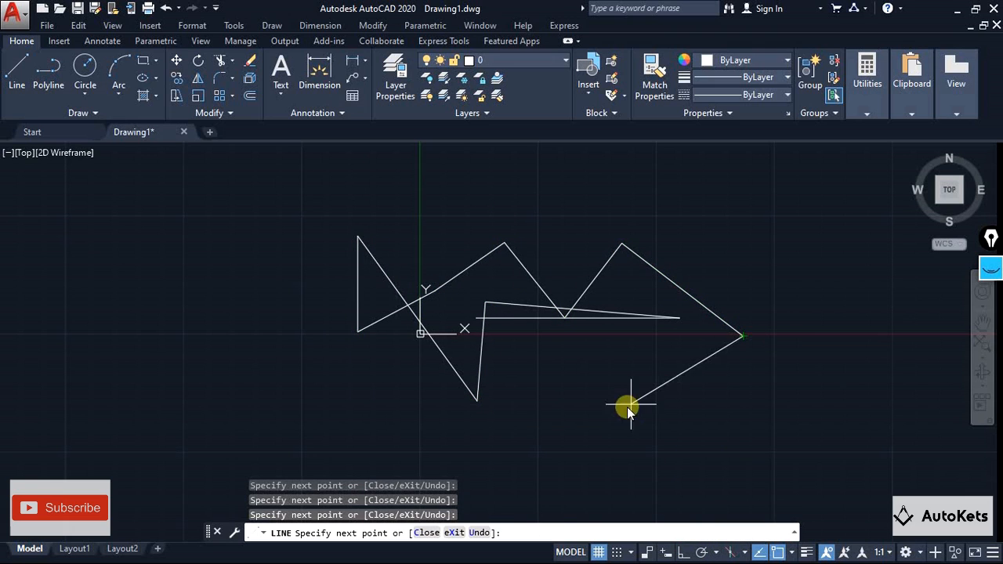
left_click(626, 406)
left_click(549, 363)
left_click(516, 418)
left_click(341, 366)
left_click(264, 312)
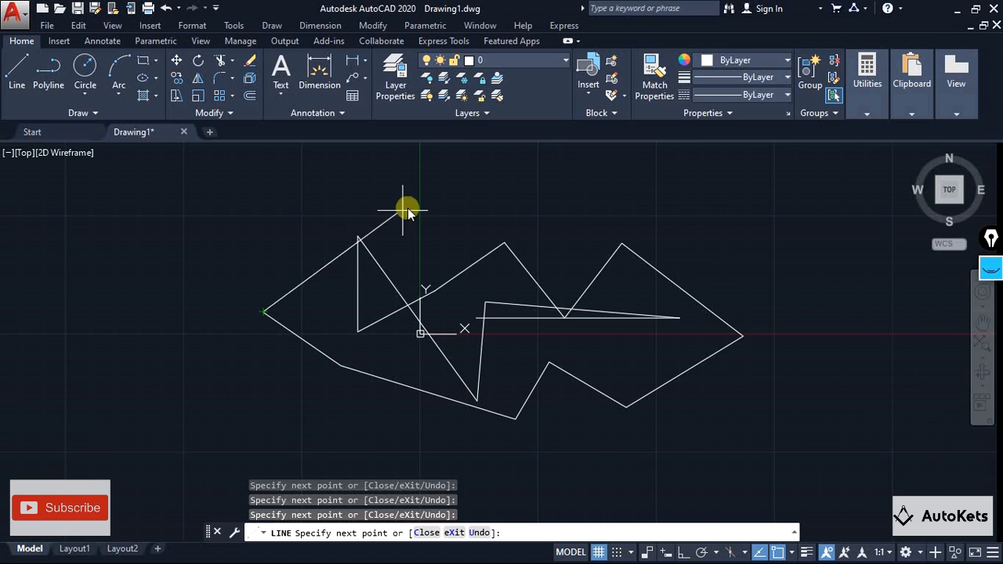
left_click(412, 207)
left_click(748, 228)
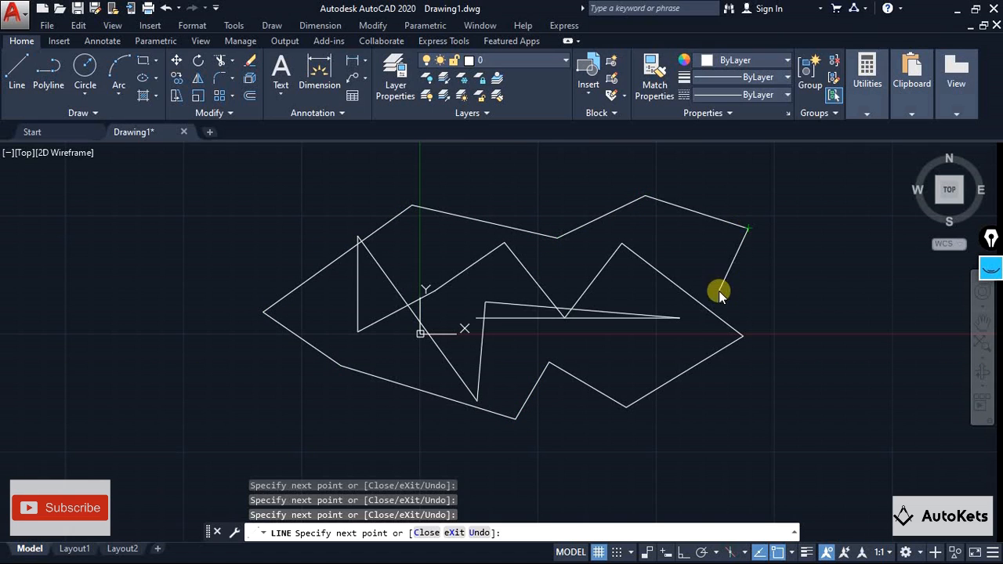
left_click(719, 291)
left_click(809, 301)
key("Escape")
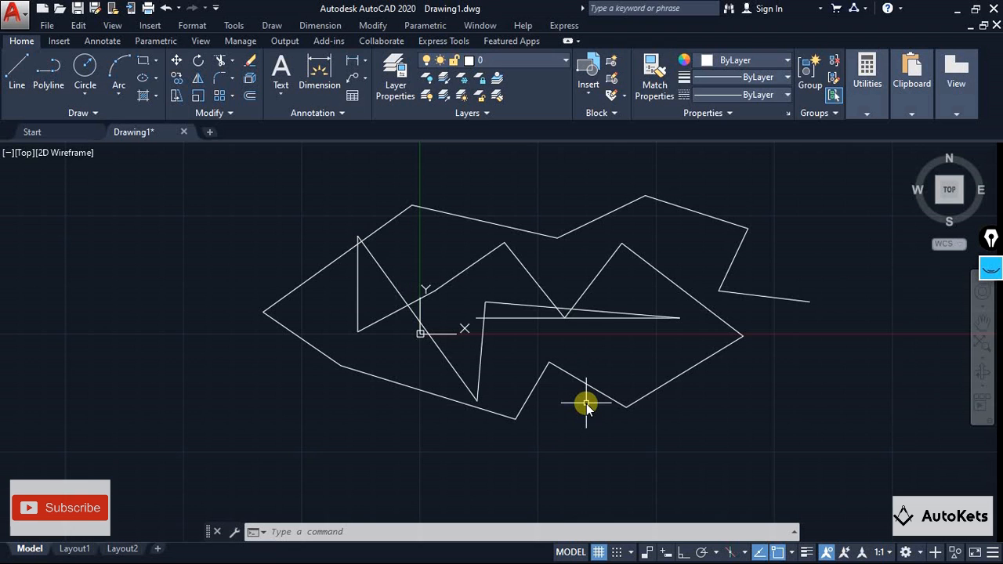
Examine the zigzag figure at different magnifications by repeatedly zooming in and out around it and panning the view
scroll(586, 404, "down", 4)
scroll(589, 401, "up", 6)
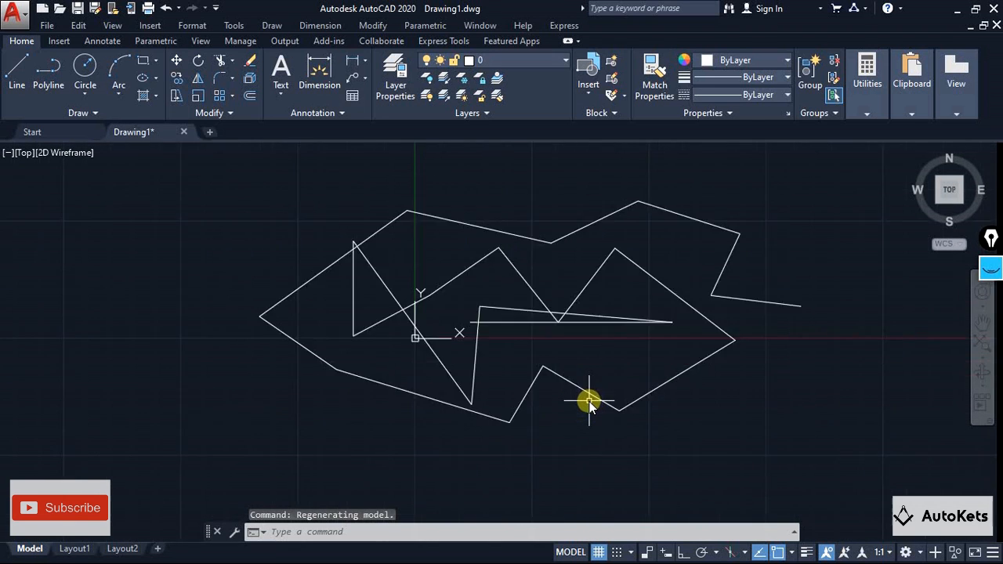
scroll(590, 402, "down", 5)
scroll(589, 402, "up", 6)
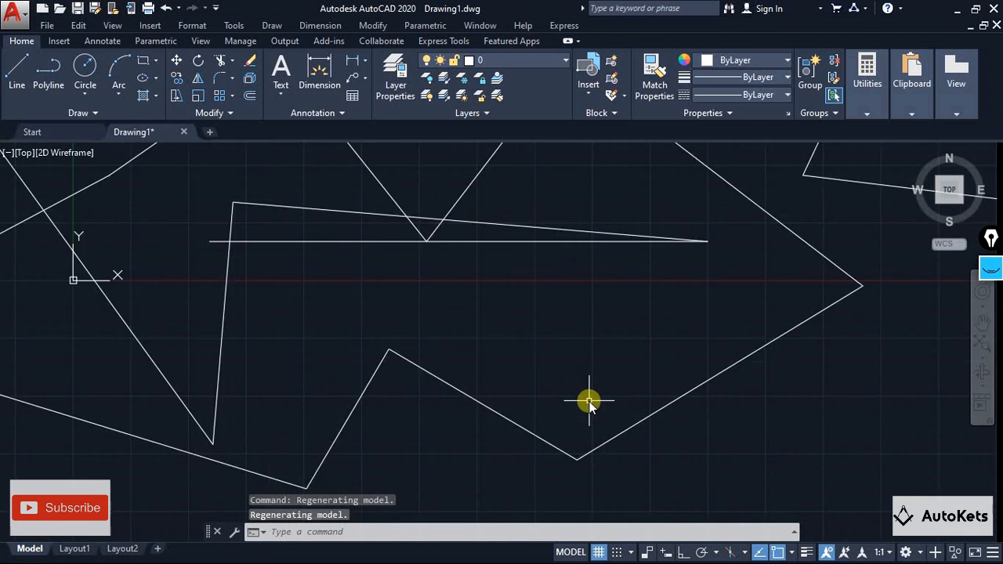
scroll(590, 401, "down", 7)
scroll(589, 402, "up", 7)
scroll(590, 401, "down", 4)
scroll(589, 401, "up", 3)
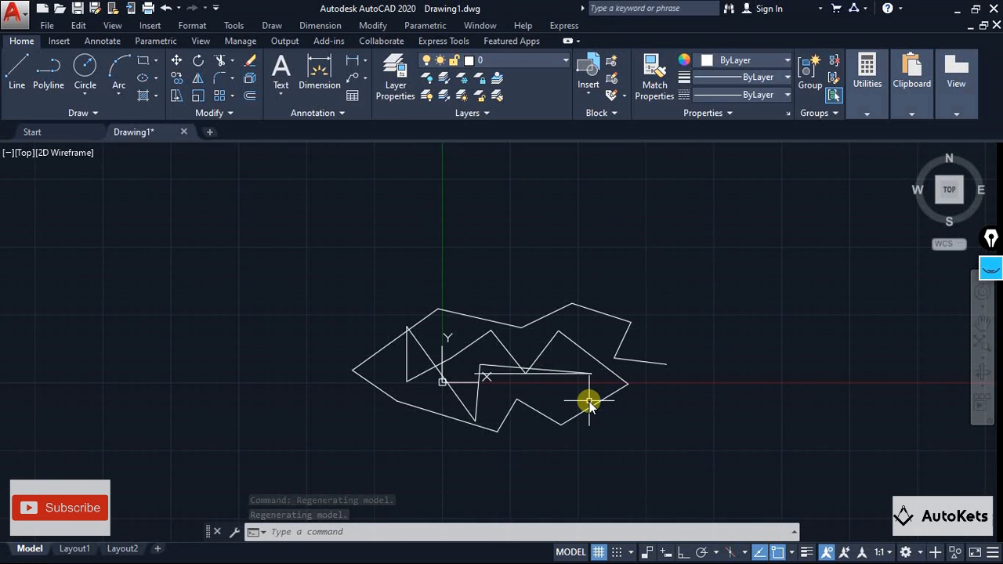
scroll(590, 401, "up", 5)
scroll(589, 401, "down", 7)
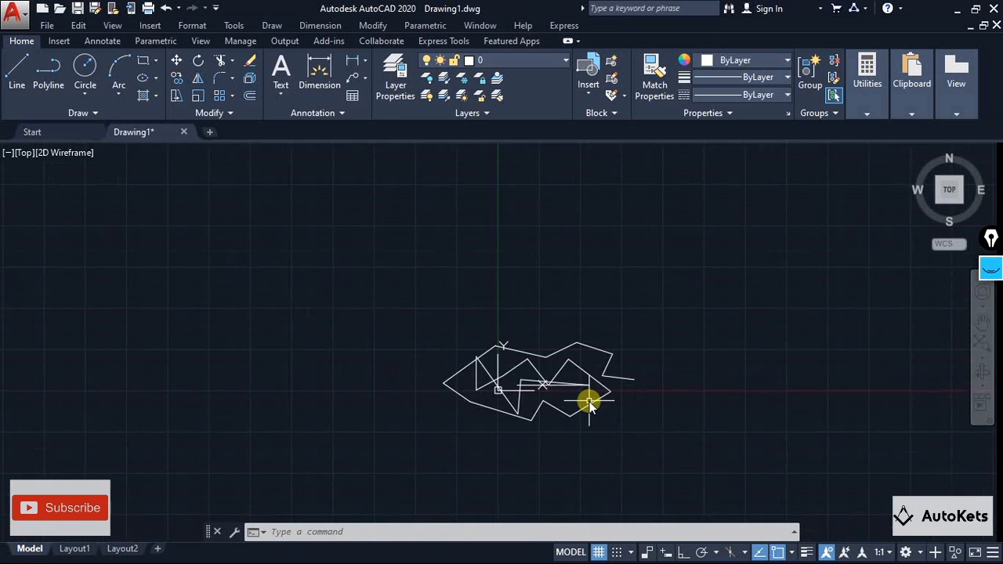
scroll(589, 401, "up", 2)
scroll(497, 358, "up", 4)
scroll(555, 421, "down", 6)
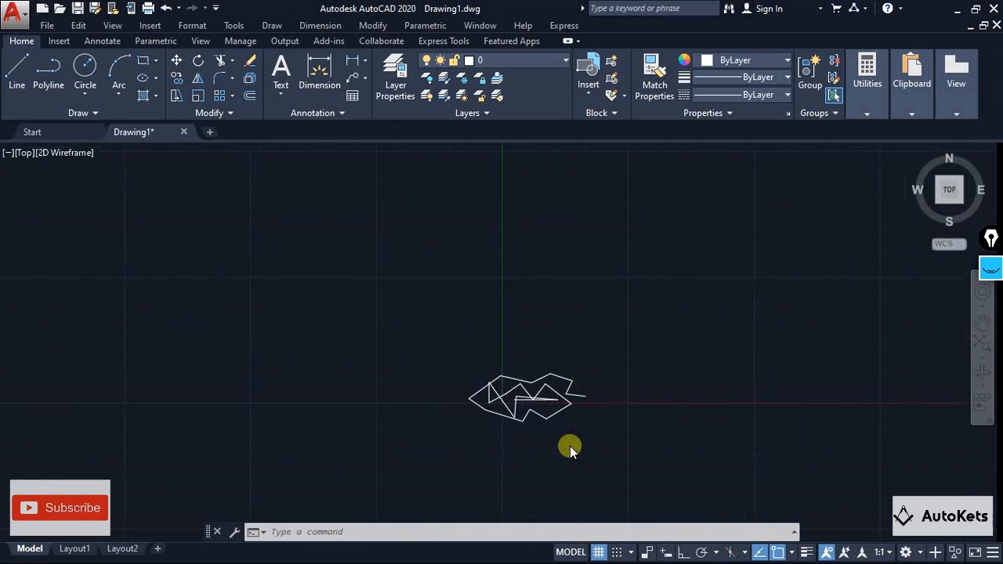
scroll(569, 447, "up", 2)
scroll(460, 351, "up", 6)
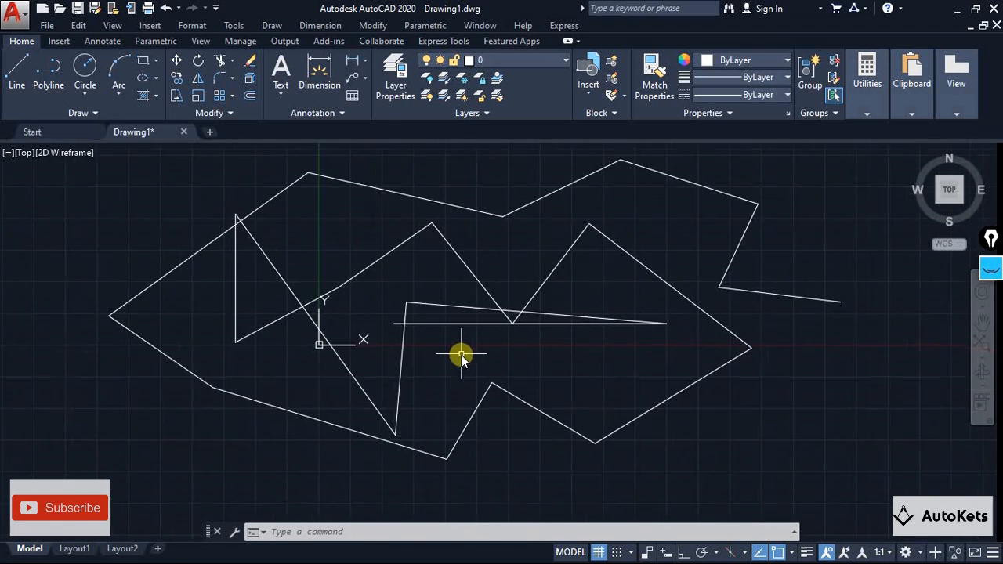
scroll(461, 357, "down", 8)
scroll(416, 212, "up", 6)
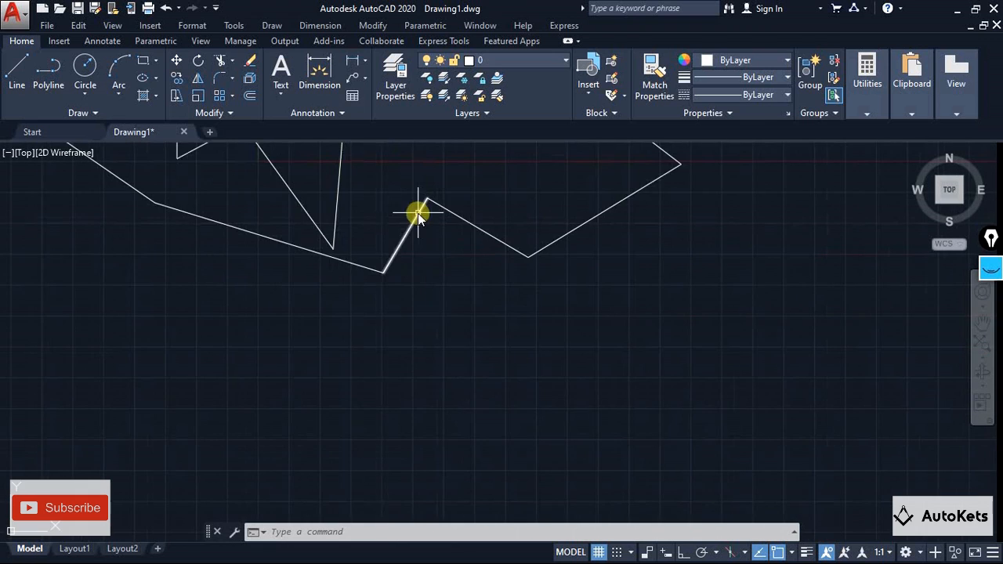
scroll(442, 322, "down", 6)
scroll(439, 323, "up", 7)
scroll(431, 416, "down", 5)
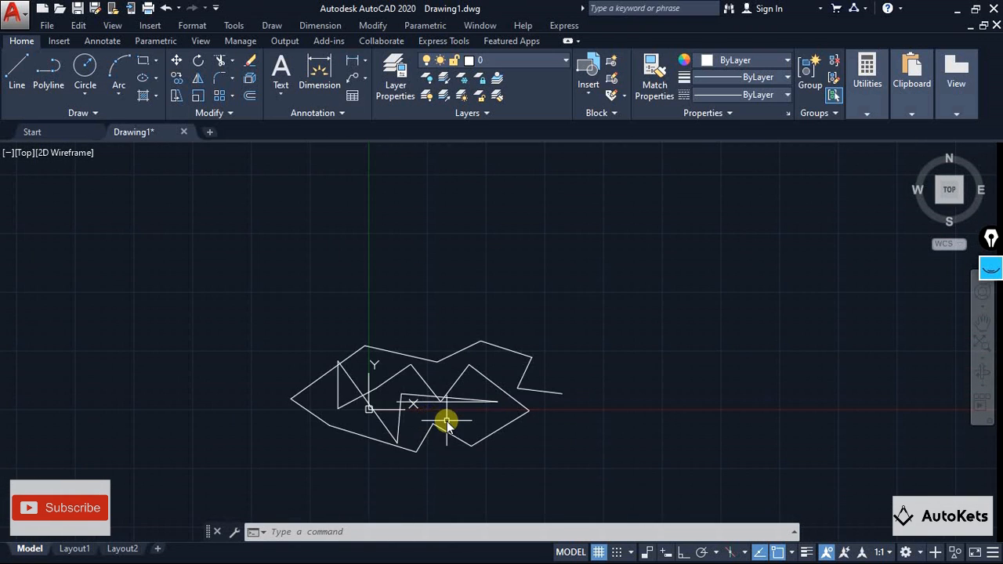
middle_click_drag(448, 418, 478, 369)
scroll(474, 376, "down", 6)
scroll(473, 433, "up", 8)
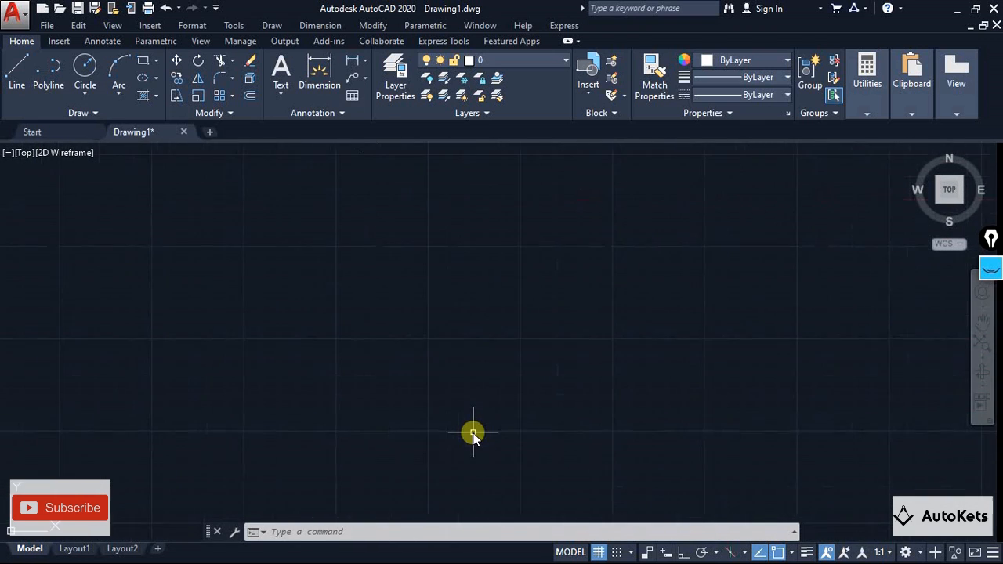
scroll(473, 433, "down", 6)
scroll(523, 372, "up", 4)
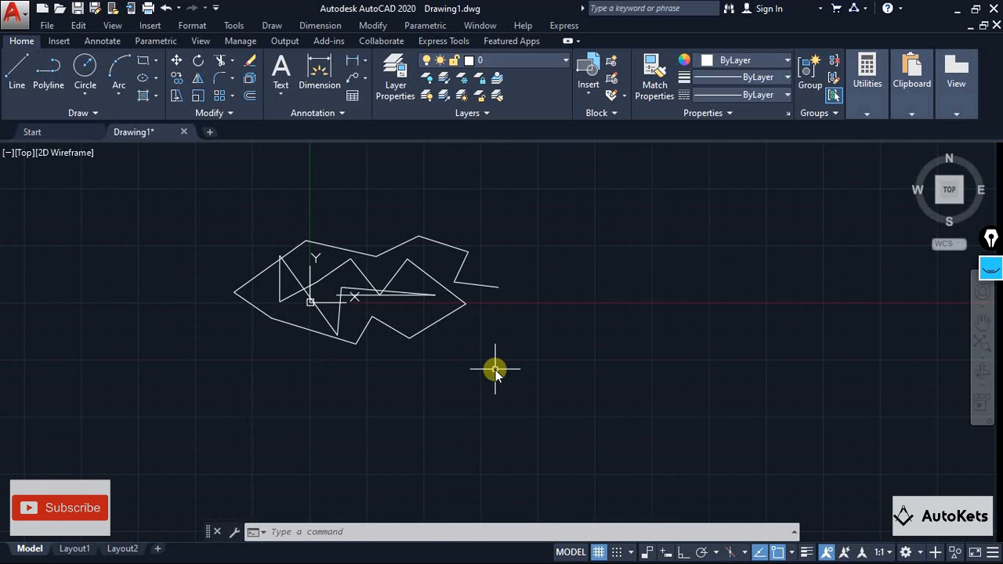
scroll(495, 370, "down", 3)
scroll(496, 370, "up", 6)
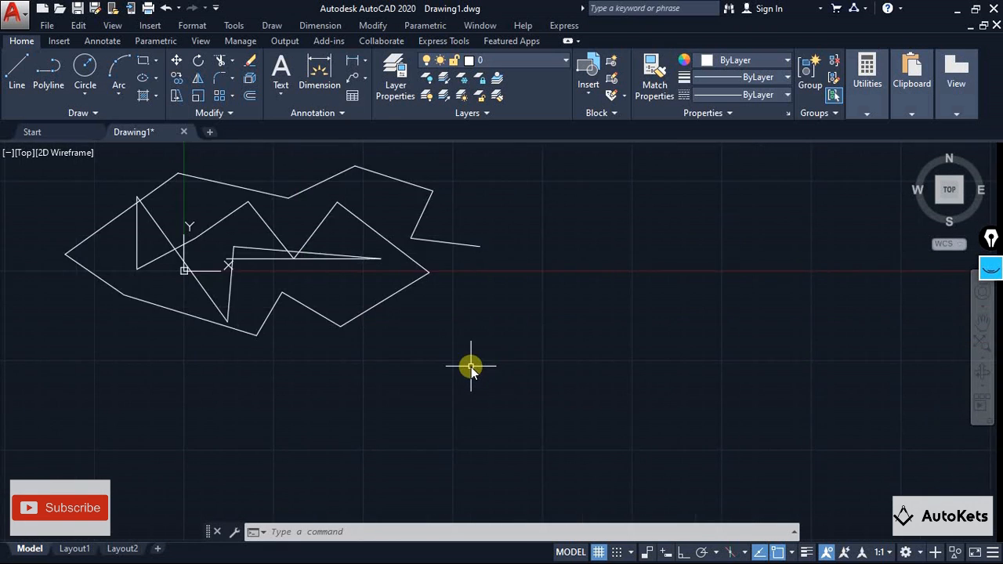
scroll(471, 367, "down", 5)
scroll(471, 367, "up", 8)
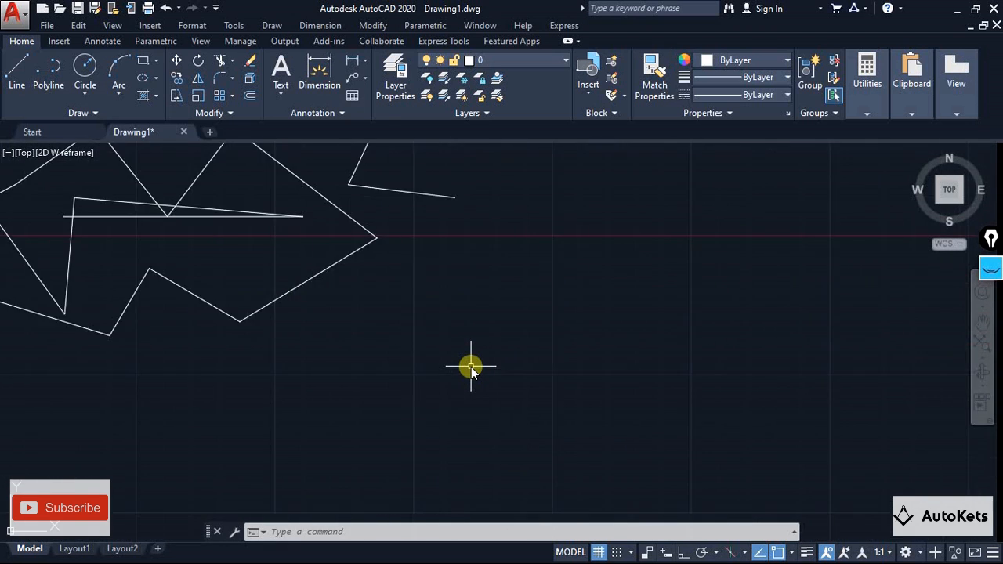
scroll(471, 367, "up", 2)
scroll(471, 367, "down", 5)
scroll(471, 367, "up", 2)
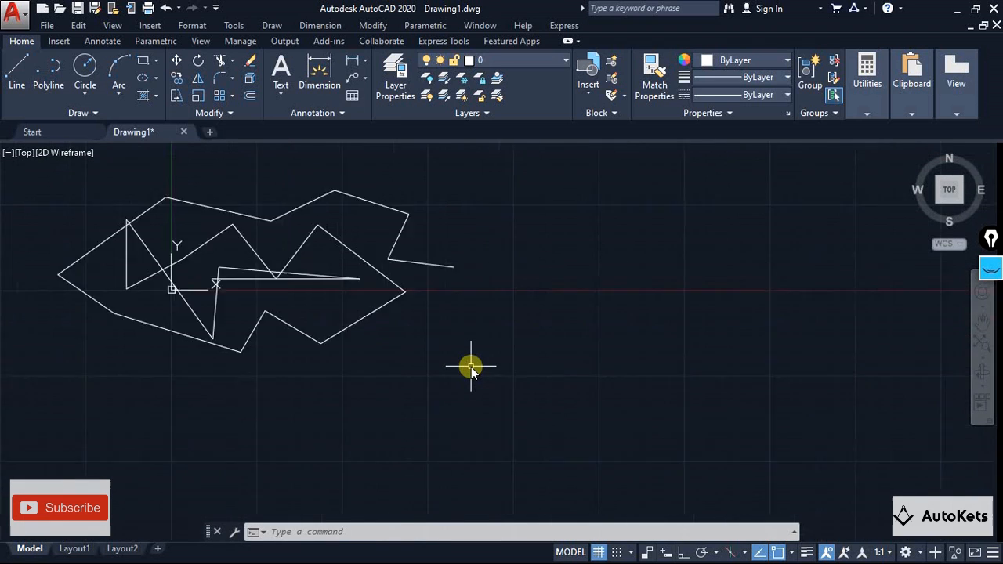
Practise zooming in and out about a fixed point just below the zigzag figure's far right end
scroll(471, 367, "up", 2)
scroll(471, 366, "down", 5)
scroll(472, 367, "up", 1)
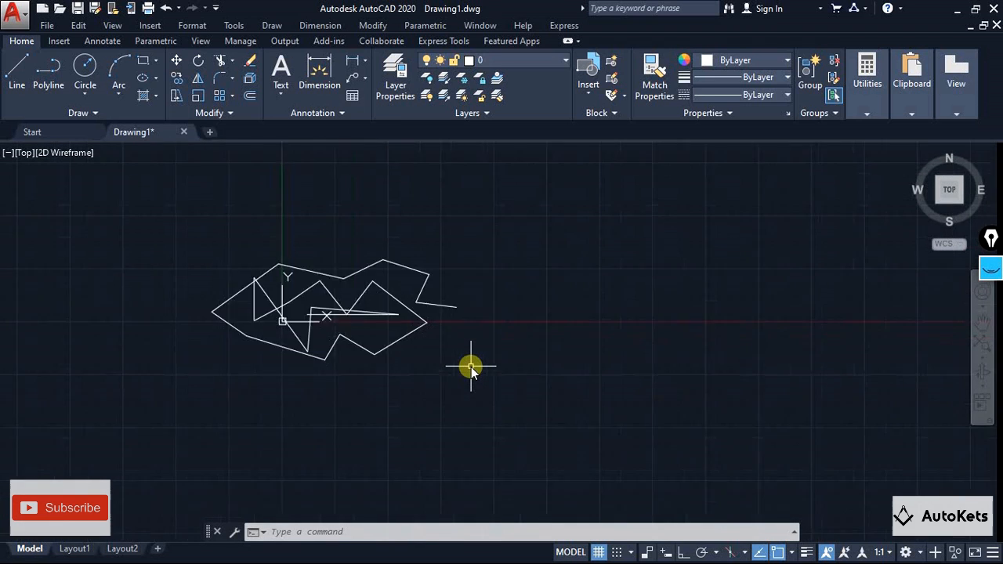
scroll(471, 366, "up", 3)
scroll(471, 367, "down", 5)
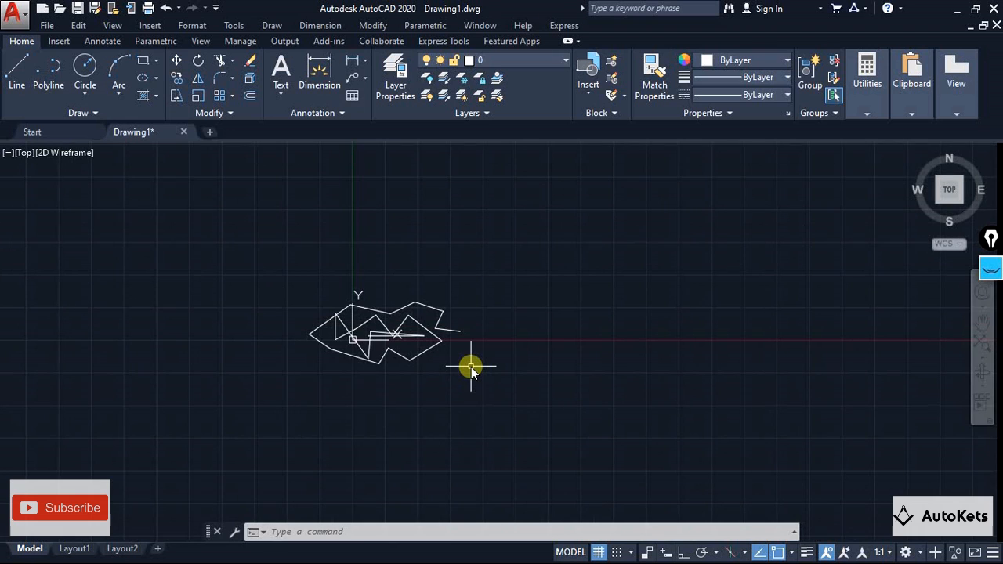
scroll(471, 367, "up", 3)
scroll(471, 367, "down", 3)
scroll(471, 367, "up", 3)
scroll(472, 367, "down", 2)
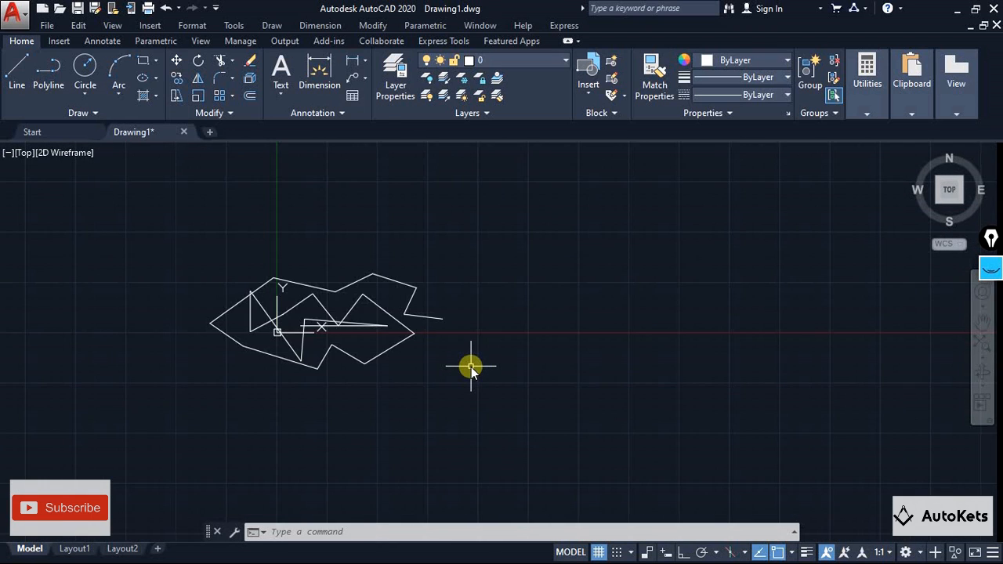
scroll(471, 367, "down", 4)
scroll(471, 367, "up", 7)
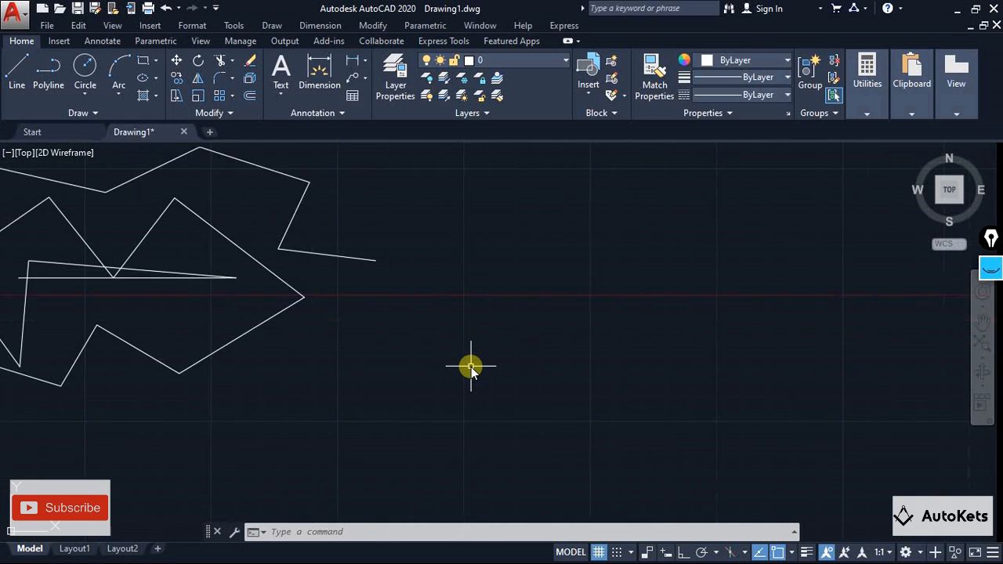
scroll(471, 367, "up", 3)
scroll(471, 367, "down", 4)
scroll(471, 367, "up", 2)
scroll(471, 367, "down", 2)
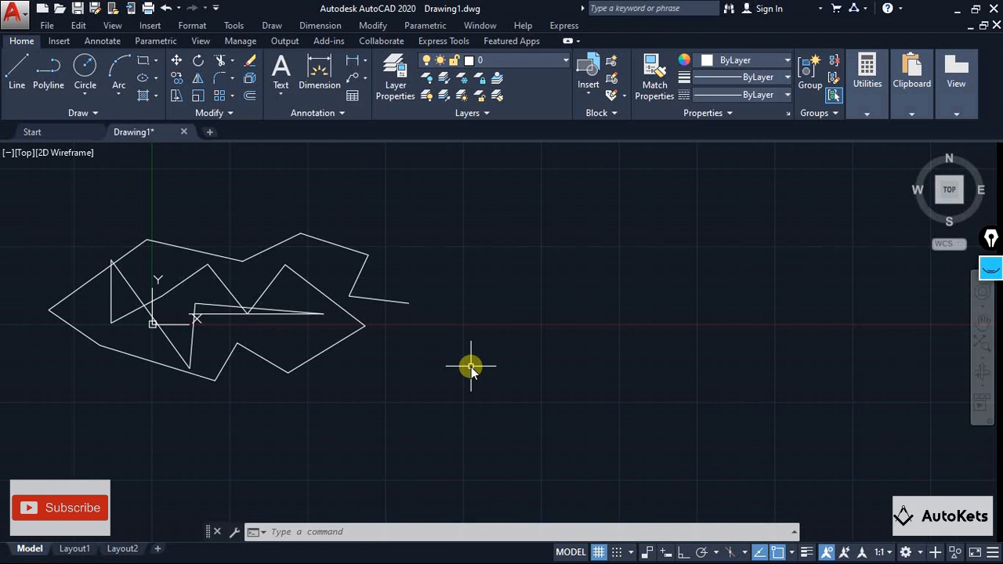
scroll(463, 372, "down", 3)
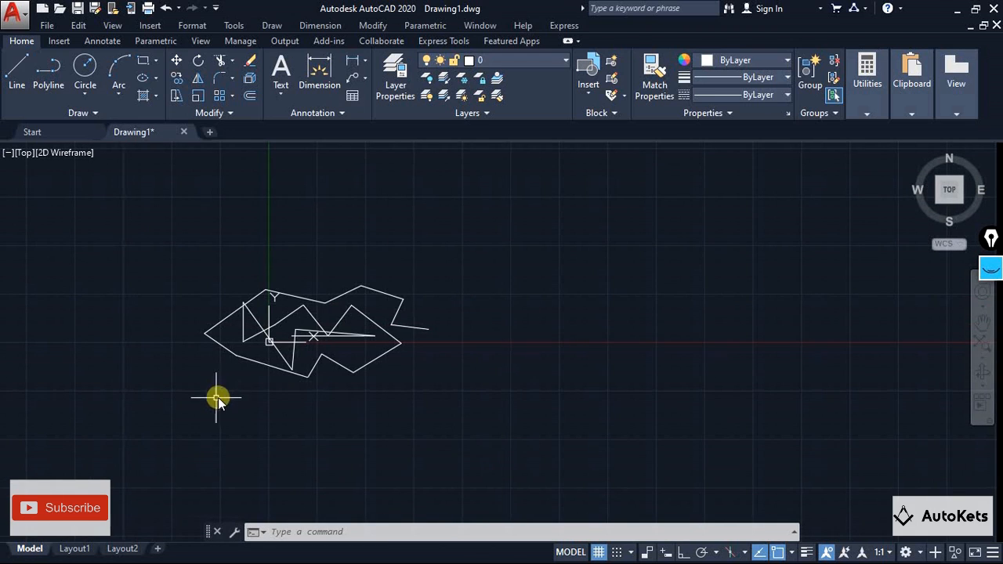
Pan the zigzag figure rightward across the workspace and inspect its lower edge at closer and wider magnifications
mouse_move(194, 398)
middle_mouse_down()
mouse_move(369, 369)
mouse_move(217, 369)
mouse_move(385, 298)
mouse_move(547, 403)
mouse_move(297, 277)
mouse_move(343, 405)
mouse_move(510, 345)
mouse_move(329, 266)
mouse_move(319, 364)
mouse_move(473, 381)
mouse_move(313, 280)
mouse_move(322, 394)
mouse_move(486, 397)
mouse_move(352, 259)
mouse_move(246, 354)
mouse_move(327, 399)
mouse_move(348, 399)
middle_mouse_up()
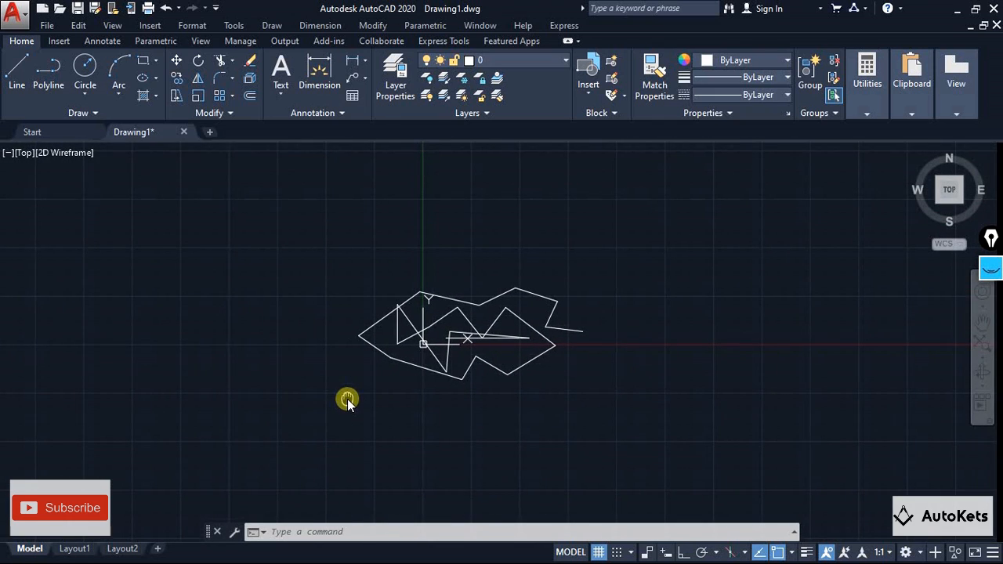
mouse_move(348, 399)
middle_mouse_down()
mouse_move(381, 414)
mouse_move(436, 397)
mouse_move(353, 298)
mouse_move(297, 374)
mouse_move(464, 377)
mouse_move(319, 307)
mouse_move(332, 410)
mouse_move(457, 417)
mouse_move(297, 263)
mouse_move(264, 379)
mouse_move(385, 432)
mouse_move(537, 337)
mouse_move(336, 368)
mouse_move(384, 394)
middle_mouse_up()
scroll(383, 394, "up", 5)
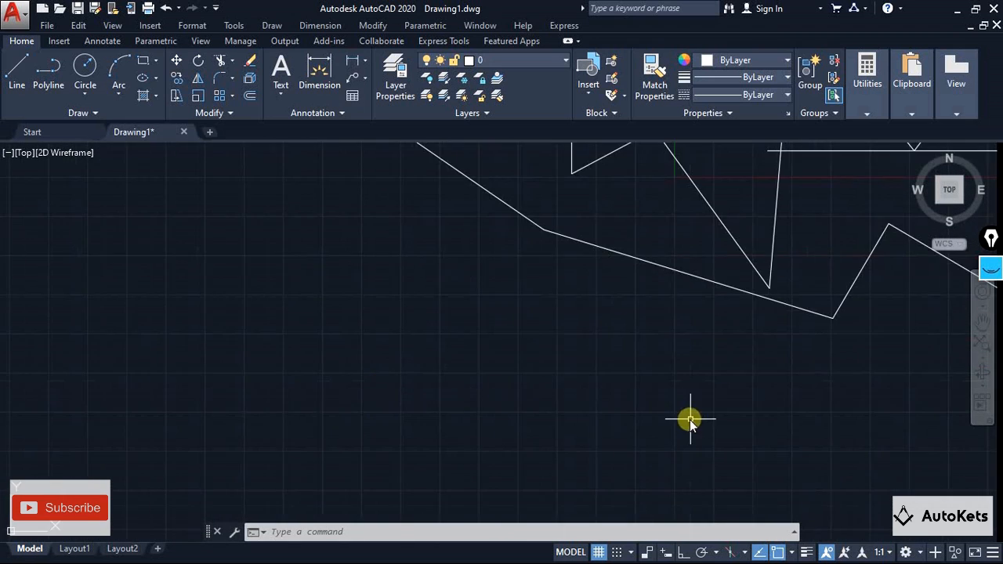
scroll(426, 430, "down", 6)
mouse_move(497, 394)
middle_mouse_down()
mouse_move(397, 351)
mouse_move(461, 363)
mouse_move(565, 439)
middle_mouse_up()
scroll(557, 444, "up", 4)
scroll(548, 458, "down", 2)
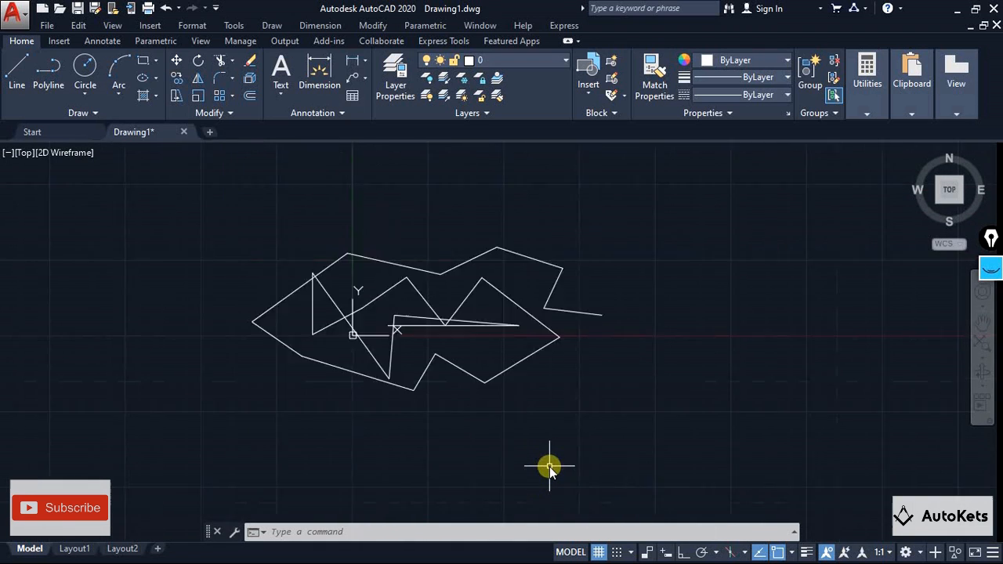
Zoom far out until the figure is lost from view and pan around the origin in the empty workspace
scroll(549, 467, "down", 5)
mouse_move(497, 488)
middle_mouse_down()
mouse_move(530, 343)
mouse_move(588, 368)
mouse_move(629, 410)
middle_mouse_up()
scroll(585, 327, "down", 10)
scroll(483, 369, "down", 5)
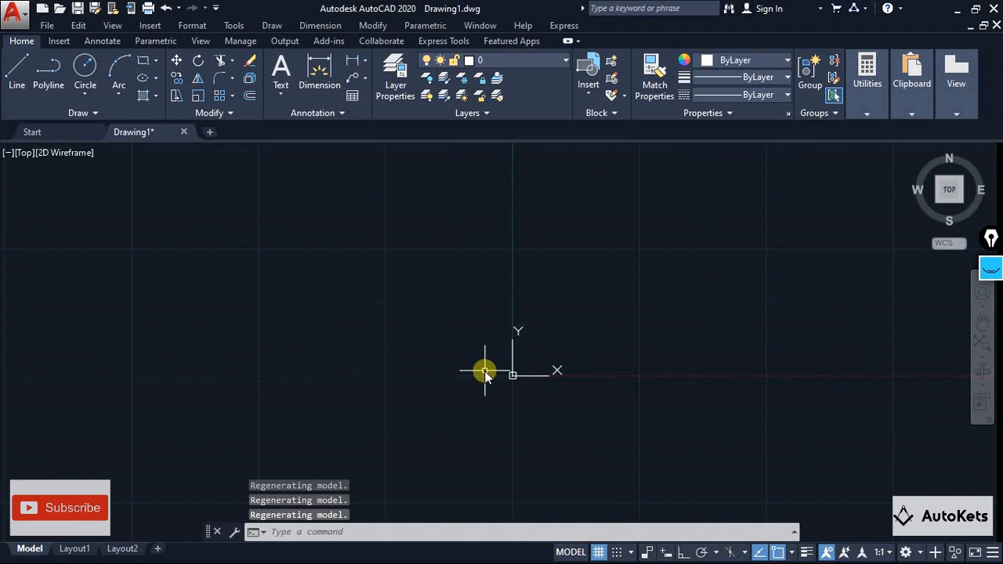
middle_click_drag(479, 443, 337, 384)
scroll(327, 334, "up", 6)
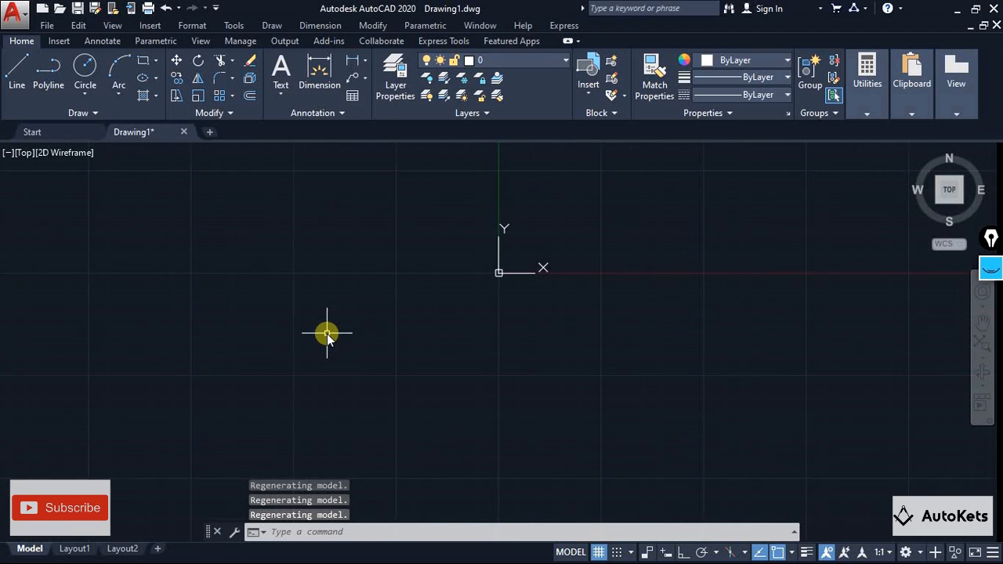
scroll(327, 334, "down", 3)
scroll(327, 334, "up", 3)
scroll(327, 334, "down", 2)
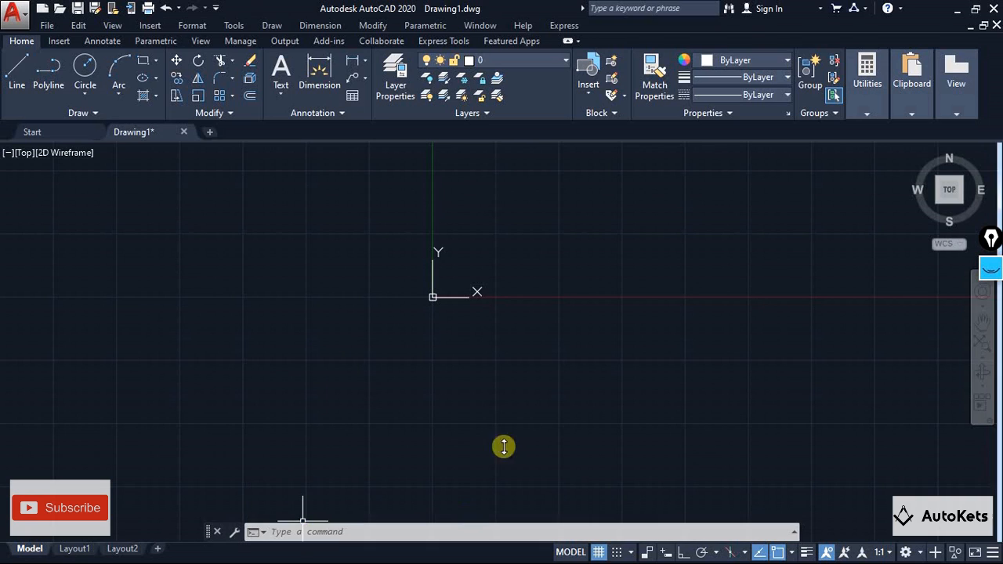
Bring the whole drawing back into view using the ZOOM command with the All option
type("z")
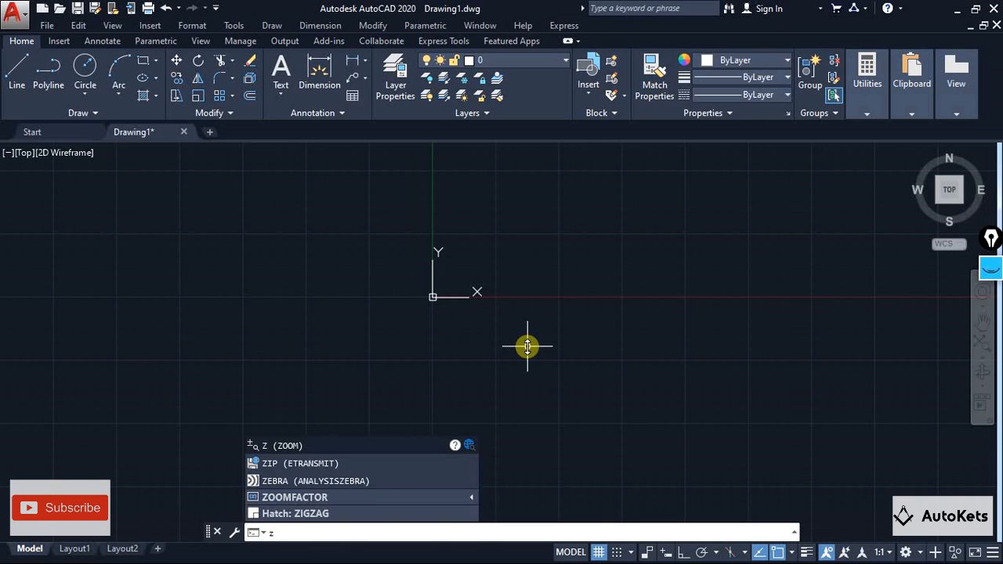
key("Return")
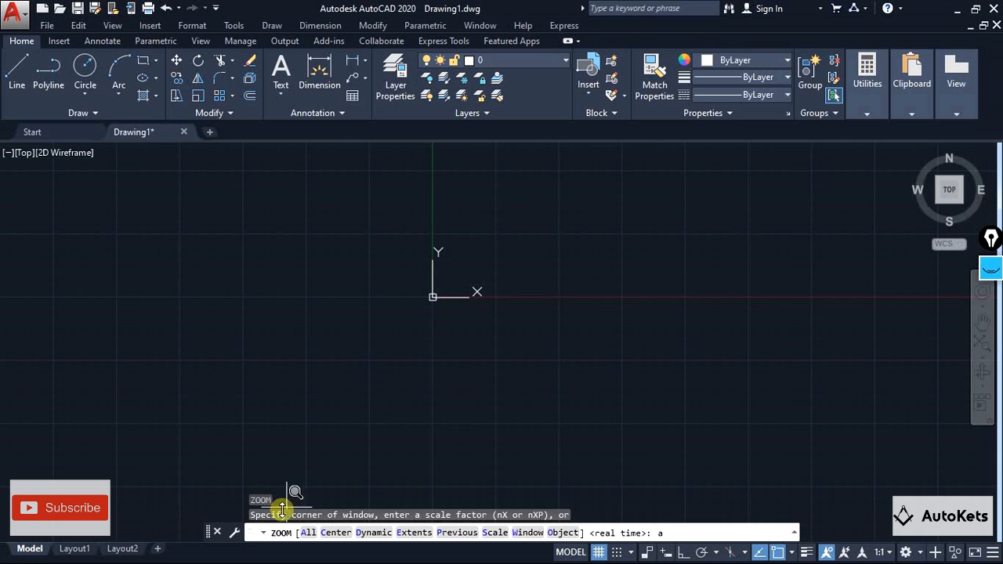
key("Return")
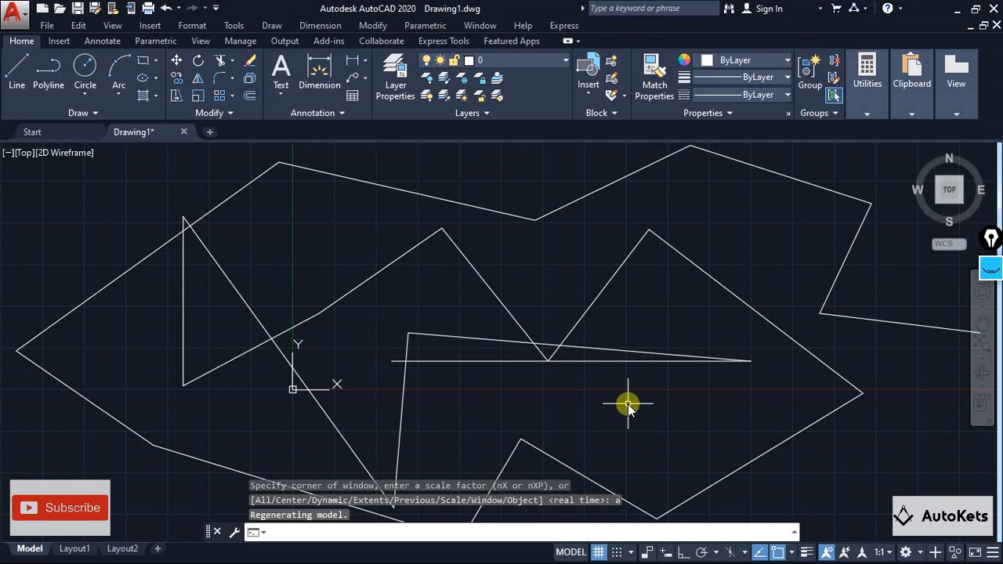
Zoom far out from the figure once more and refit the entire drawing with Zoom All
scroll(628, 403, "down", 6)
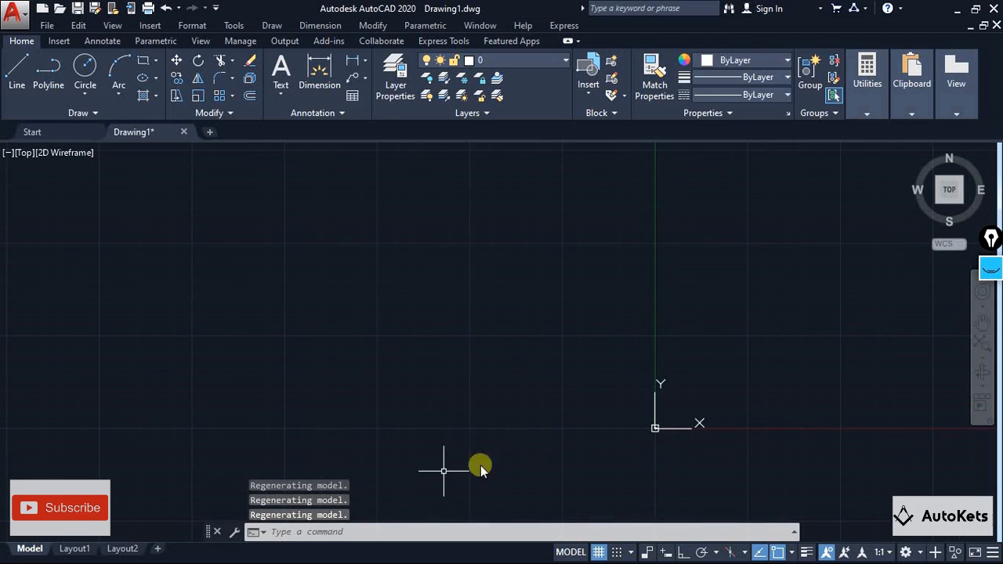
left_click(355, 533)
type("z")
key("Return")
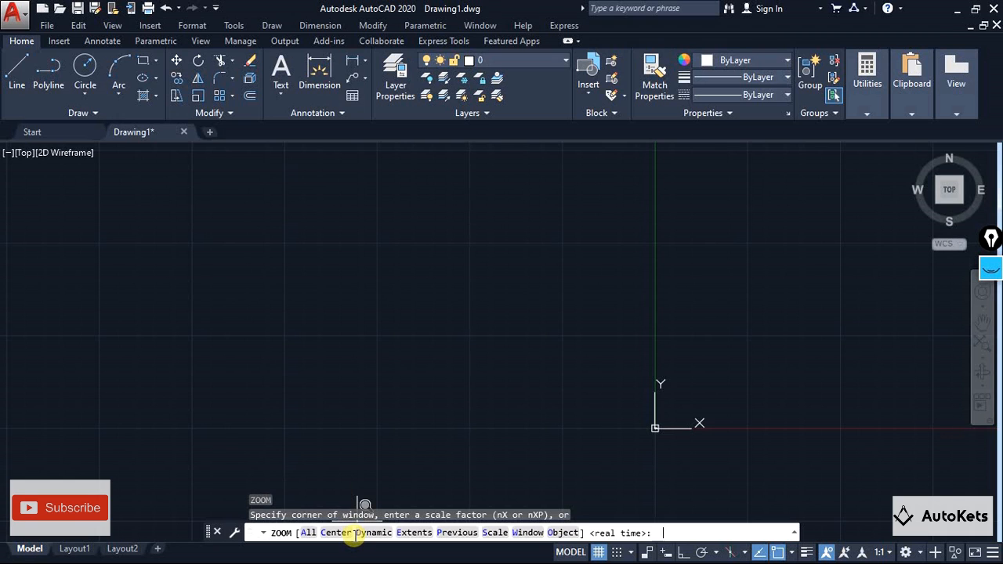
type("a")
key("Return")
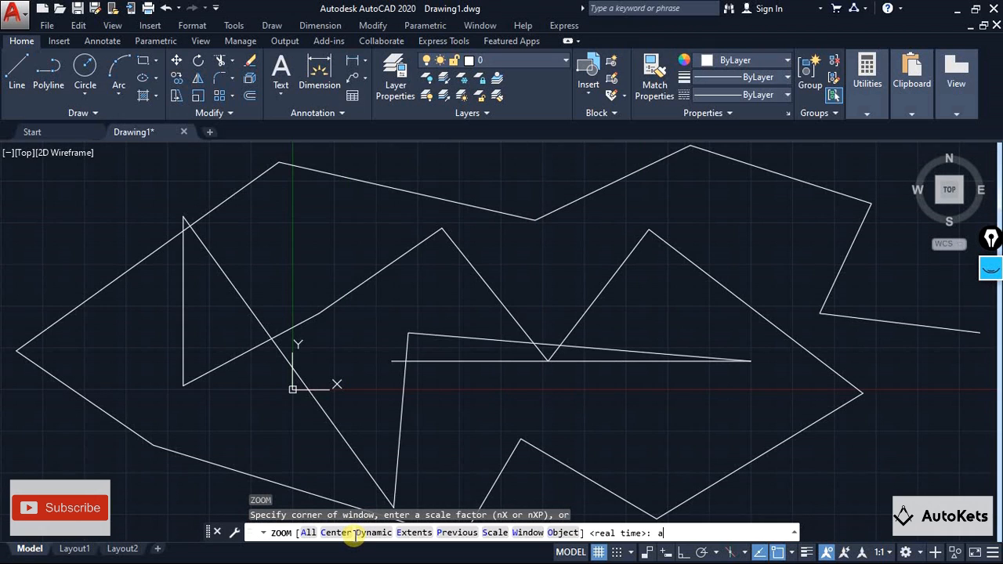
key("Return")
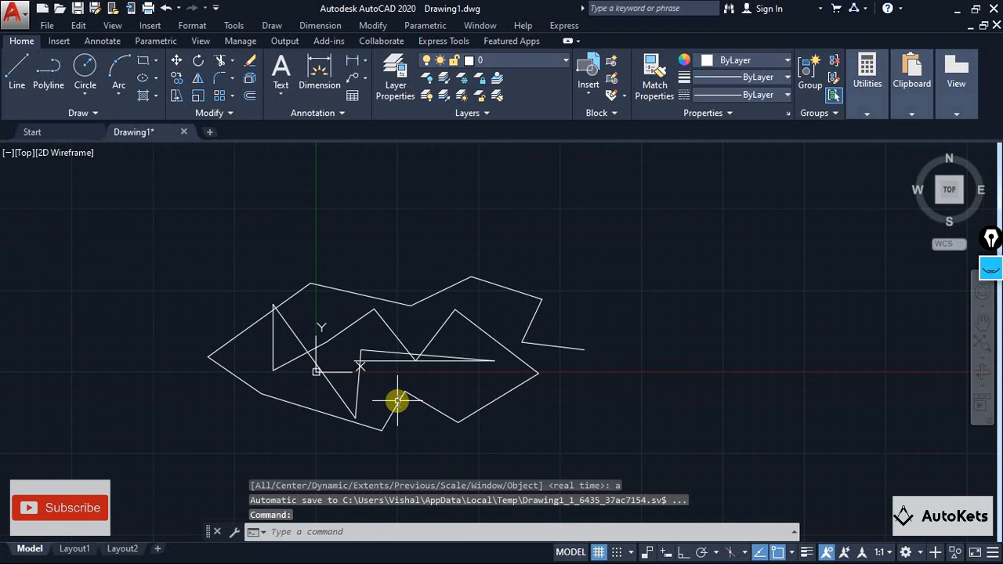
Select only the short line segment at the far right end of the zigzag chain
scroll(397, 402, "up", 1)
middle_click_drag(398, 402, 440, 401)
scroll(440, 402, "down", 1)
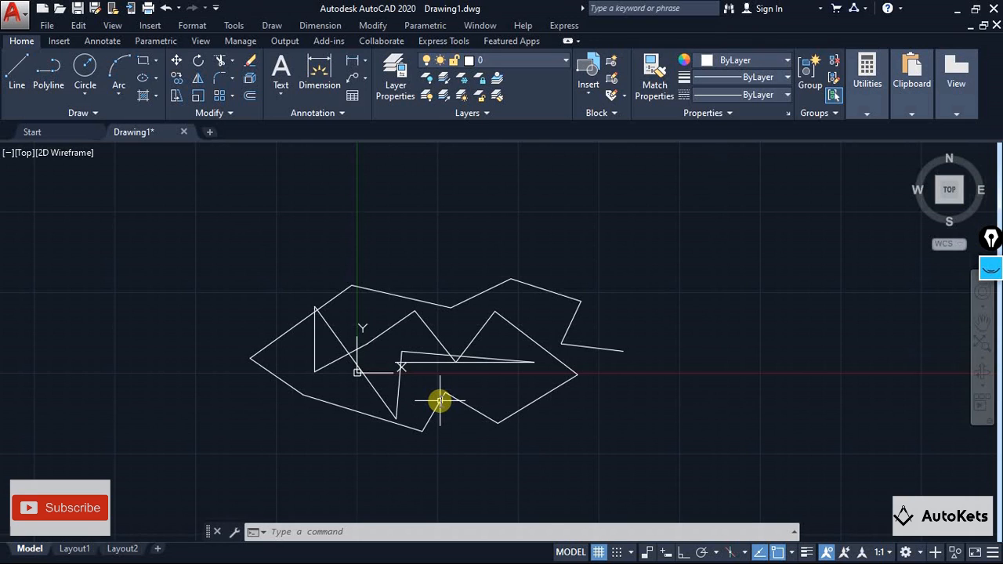
left_click(605, 349)
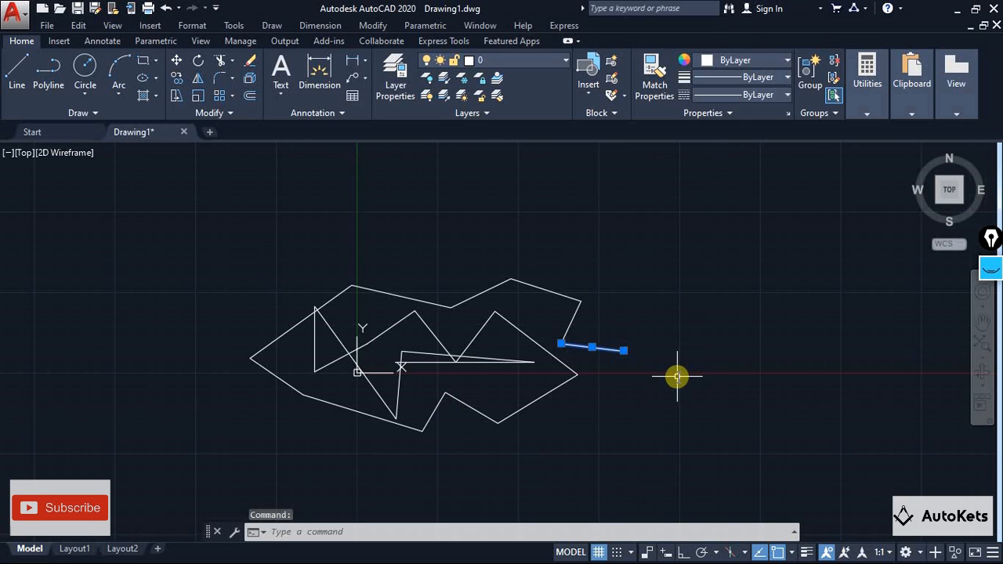
scroll(678, 376, "up", 1)
scroll(470, 364, "up", 1)
middle_click_drag(309, 353, 354, 360)
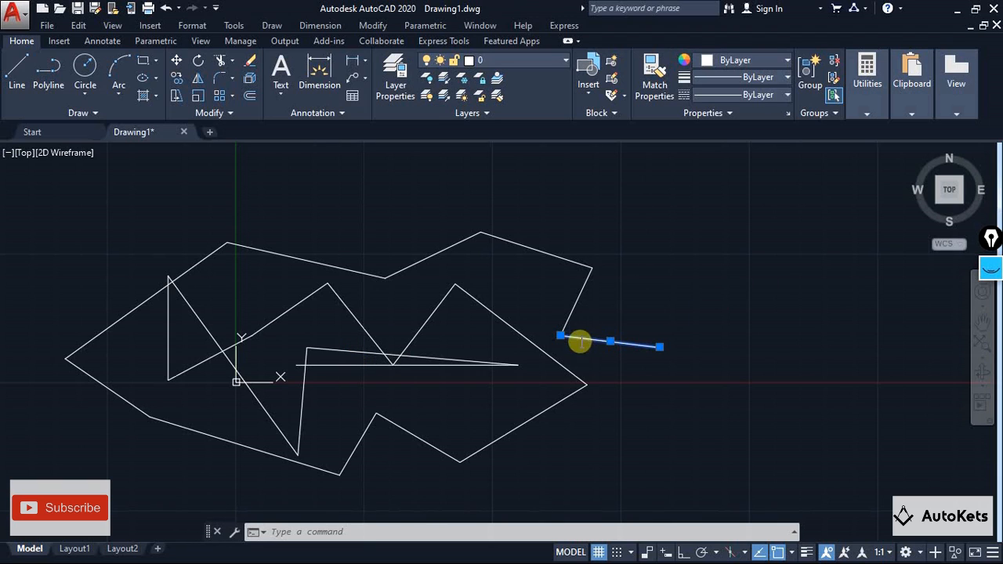
Remove the short end segment from the current selection by picking it individually
right_click(578, 341)
left_click(792, 360)
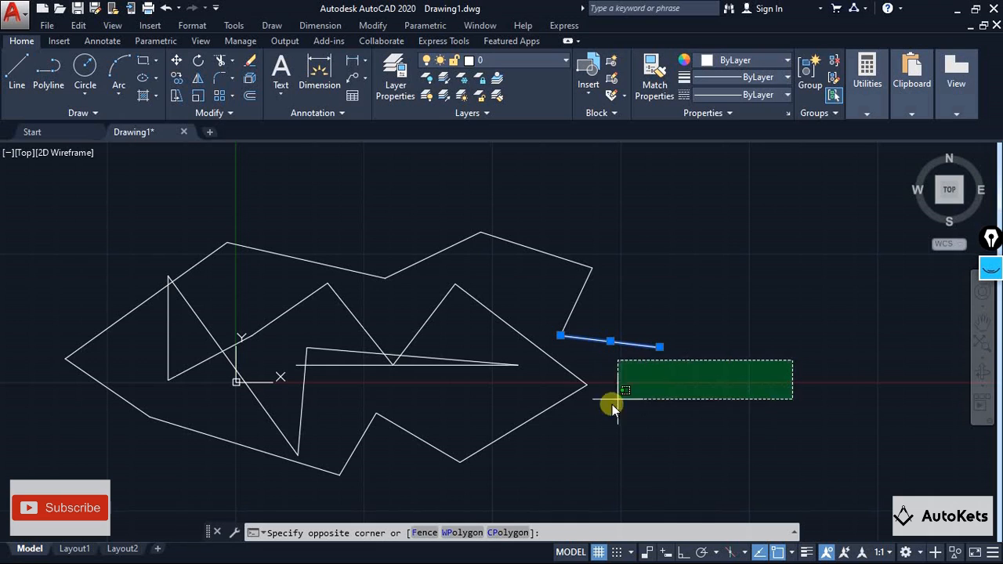
left_click(684, 436)
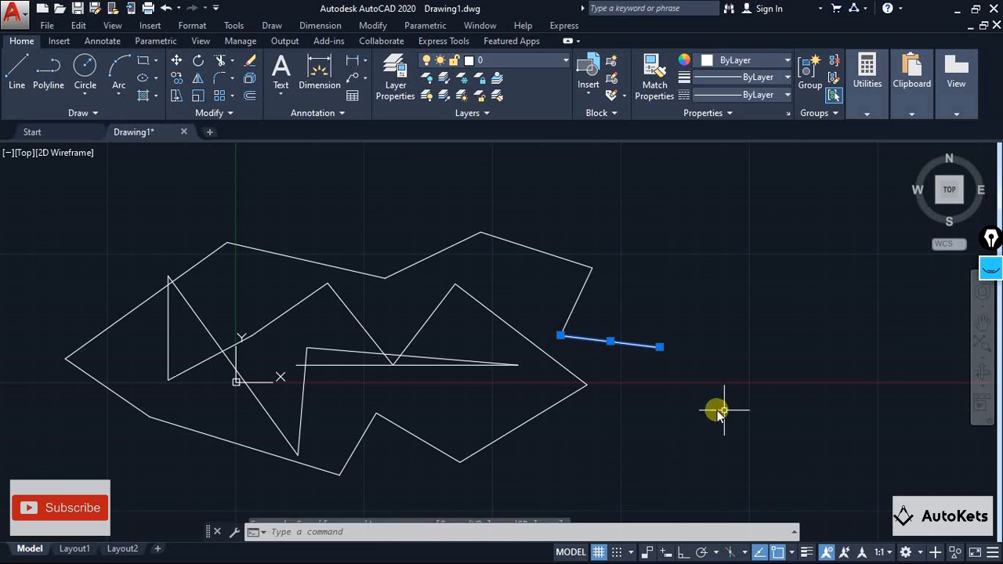
left_click(629, 343)
left_click(586, 339)
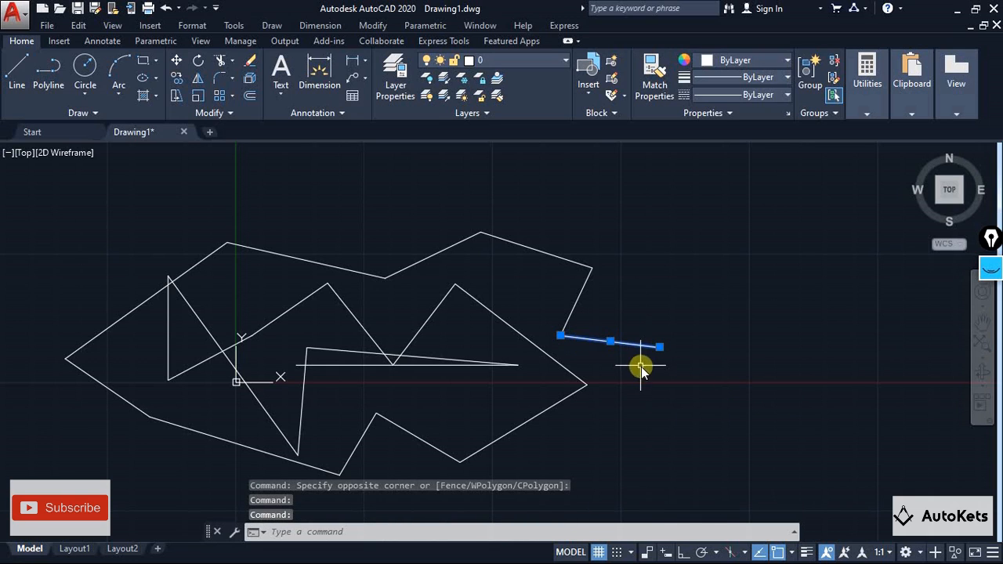
left_click(588, 339, "shift")
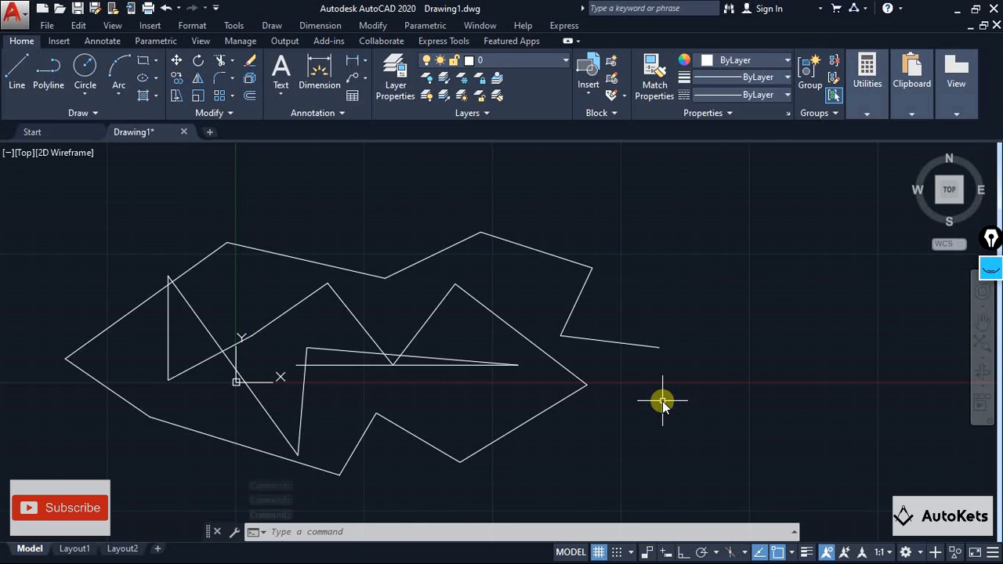
Select the short end segment again and cancel the whole selection
left_click(605, 344)
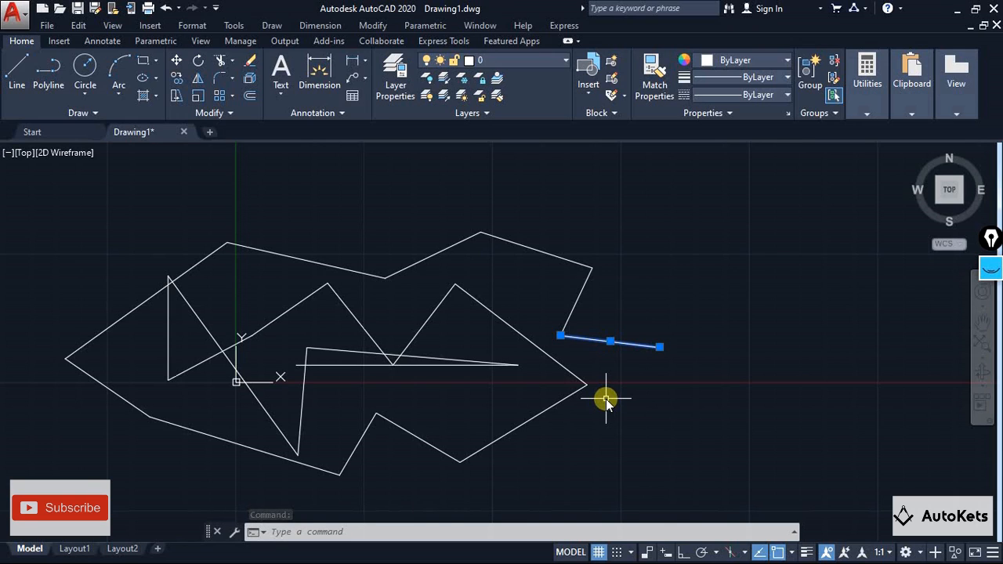
key("Escape")
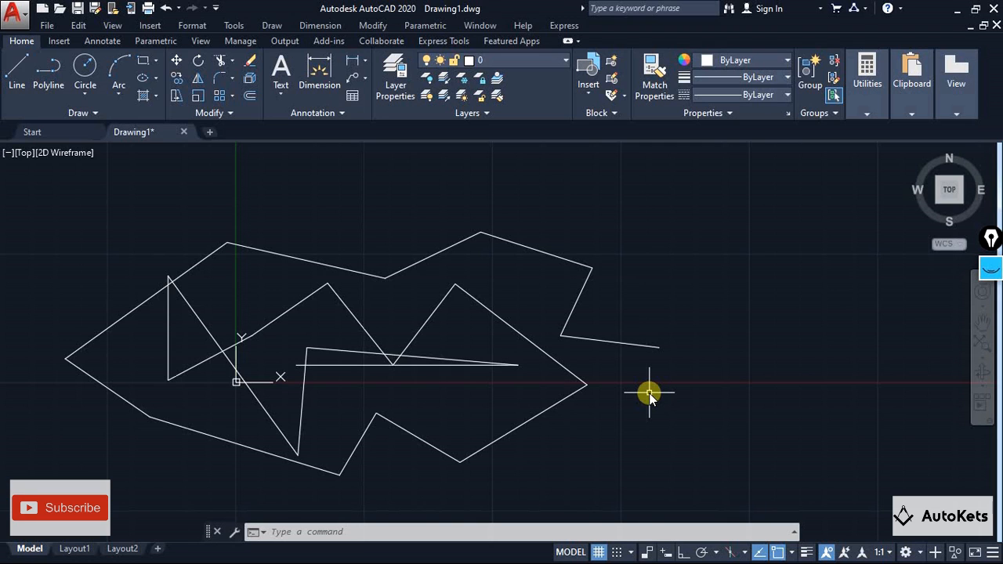
Practise making left-to-right window selection boxes in the empty area to the right of the zigzag figure
scroll(620, 384, "down", 2)
left_click(627, 196)
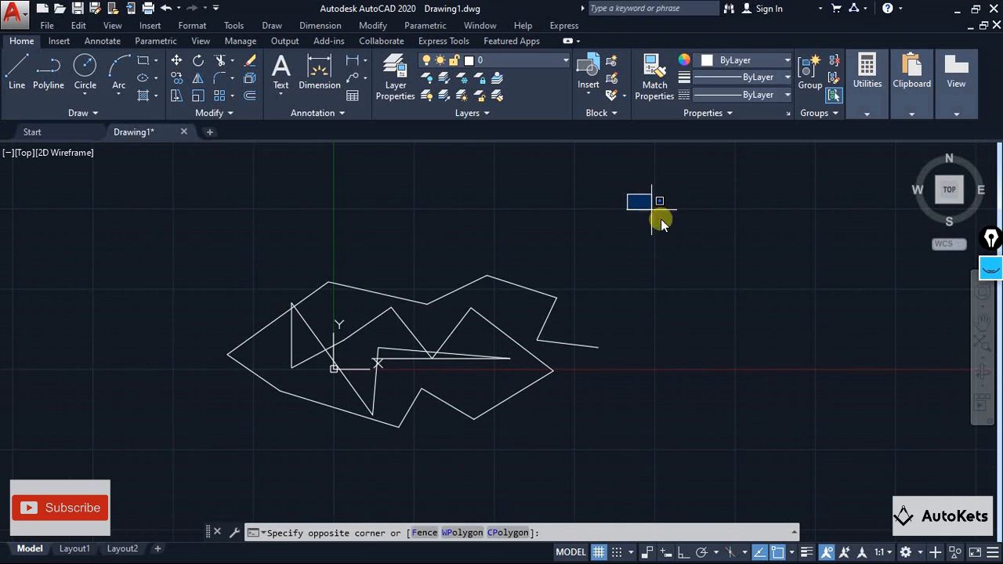
left_click(854, 478)
left_click(614, 183)
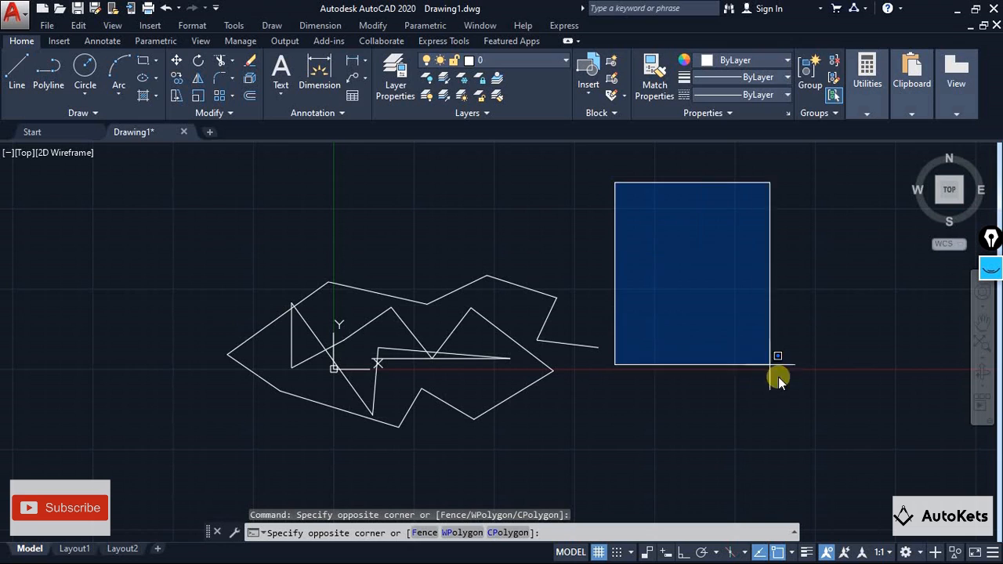
left_click(856, 486)
left_click(614, 180)
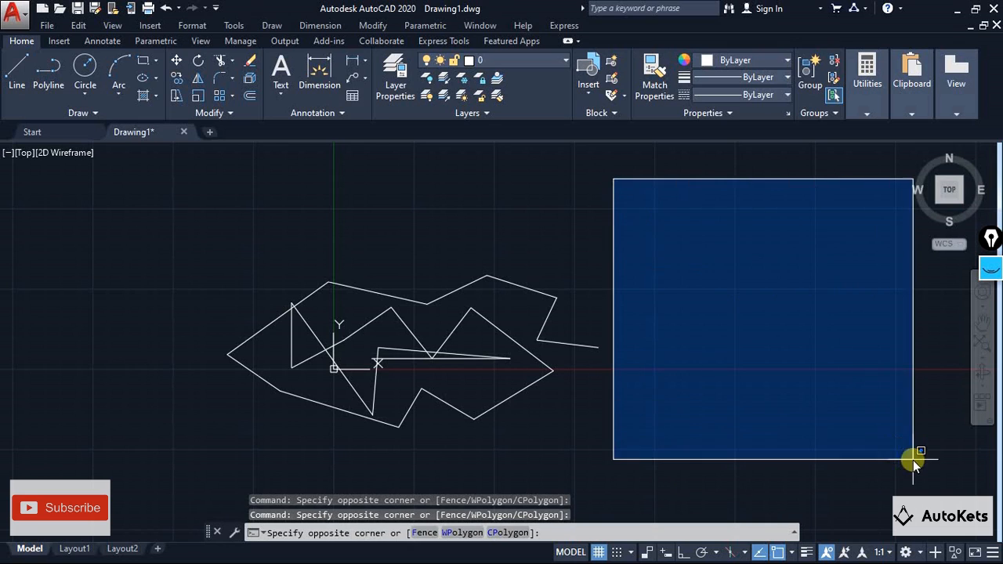
left_click(914, 463)
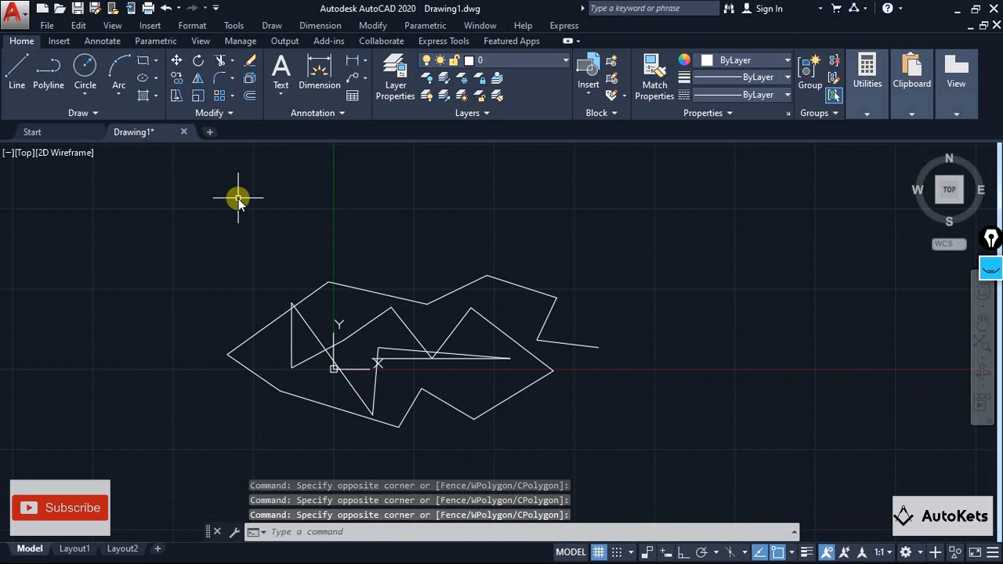
Select every line of the zigzag figure with a left-to-right window selection that fully encloses it
mouse_move(219, 190)
left_mouse_down()
mouse_move(271, 242)
mouse_move(246, 280)
mouse_move(240, 274)
left_mouse_up()
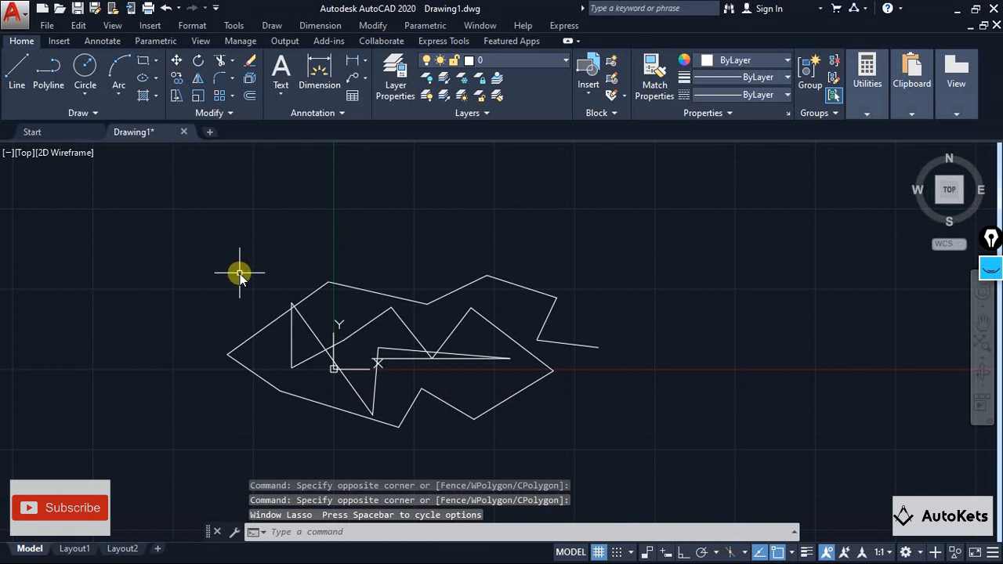
left_click(179, 175)
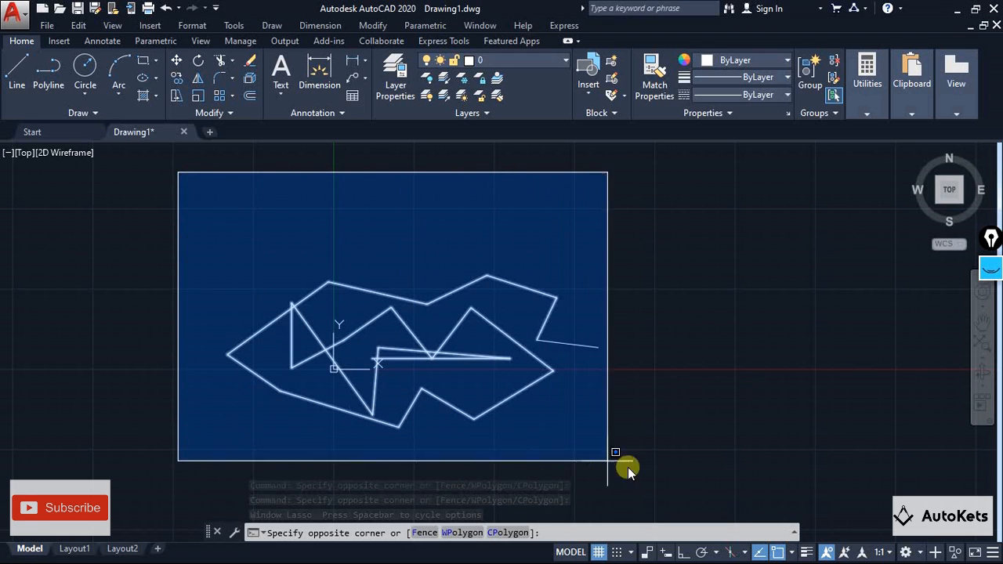
left_click(739, 477)
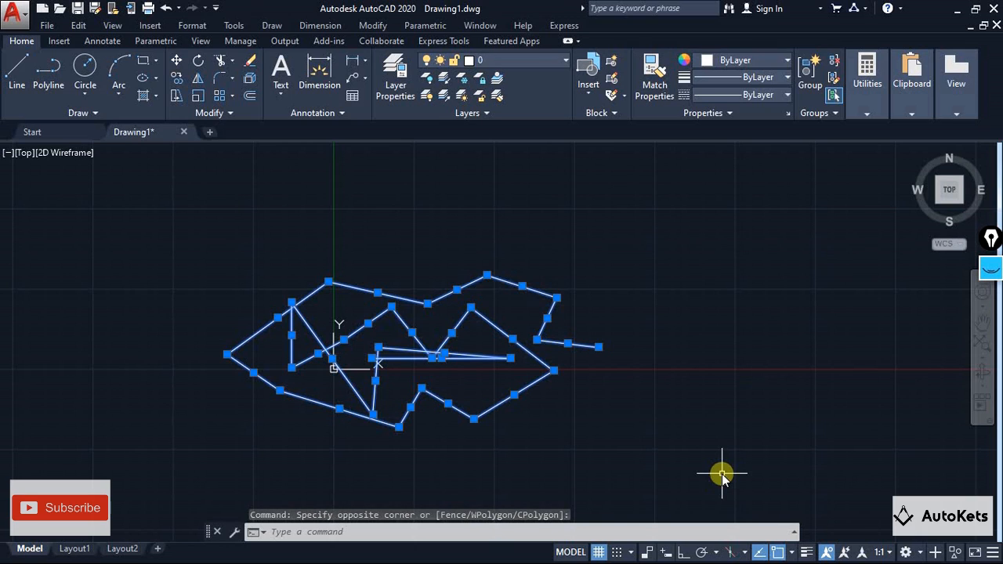
Select the zigzag figure's lines with a right-to-left crossing lasso and cancel the selection
key("Escape")
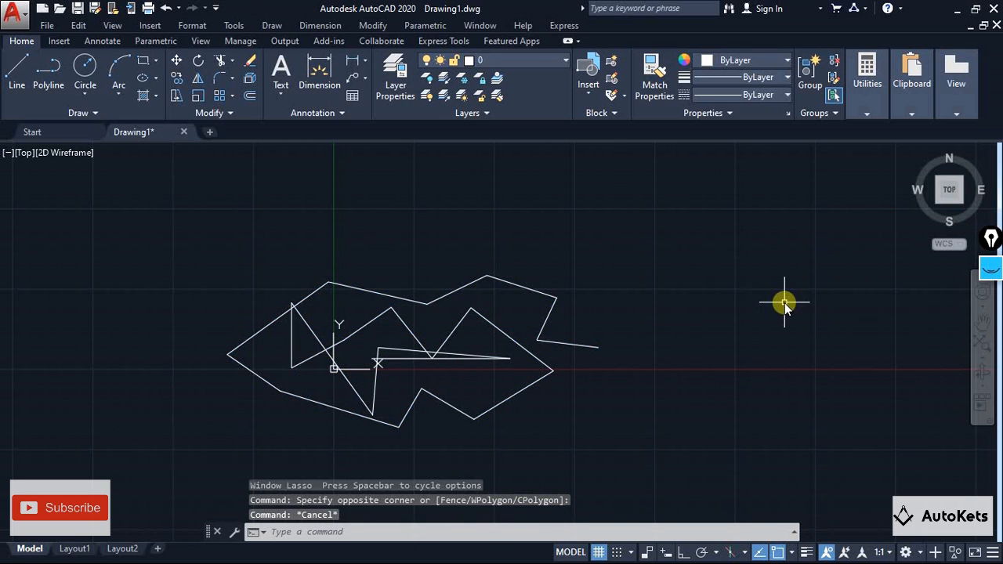
mouse_move(784, 302)
left_mouse_down()
mouse_move(711, 358)
mouse_move(698, 301)
mouse_move(685, 308)
mouse_move(600, 439)
mouse_move(479, 390)
mouse_move(487, 229)
mouse_move(667, 224)
mouse_move(804, 278)
mouse_move(828, 421)
mouse_move(432, 501)
mouse_move(104, 363)
mouse_move(288, 244)
mouse_move(456, 198)
left_mouse_up()
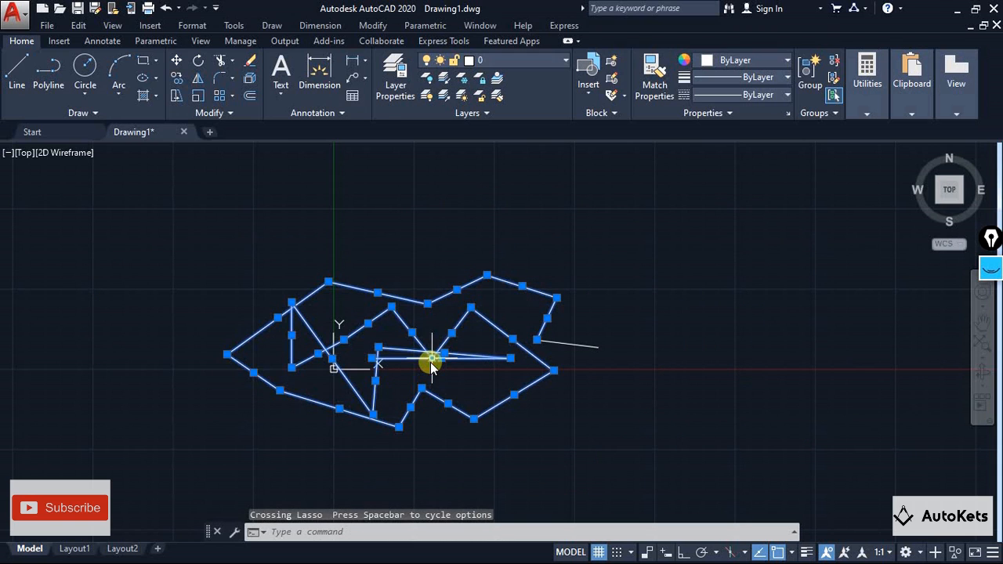
key("Escape")
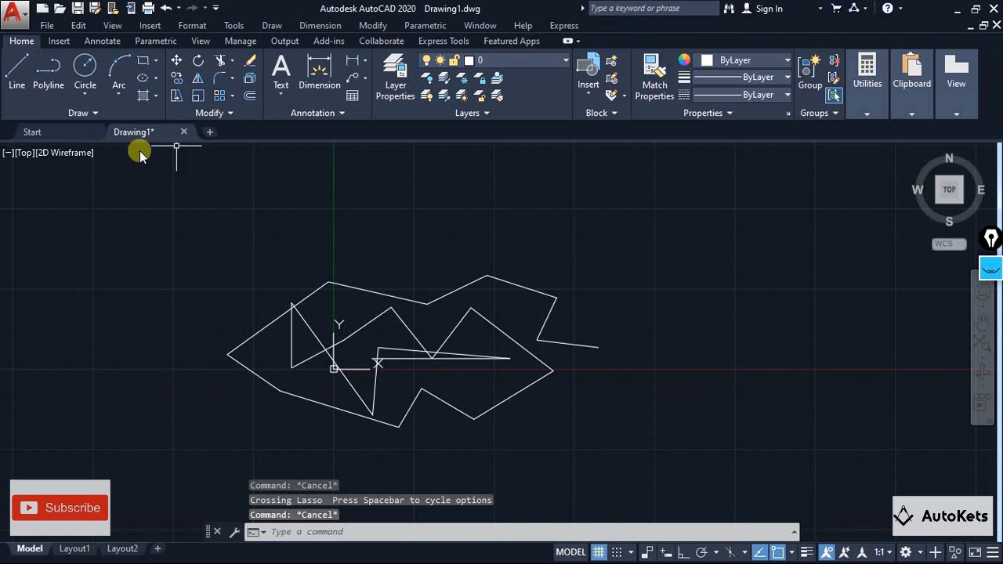
Enclose the entire zigzag figure in a left-to-right window selection and cancel the selection
left_click(106, 155)
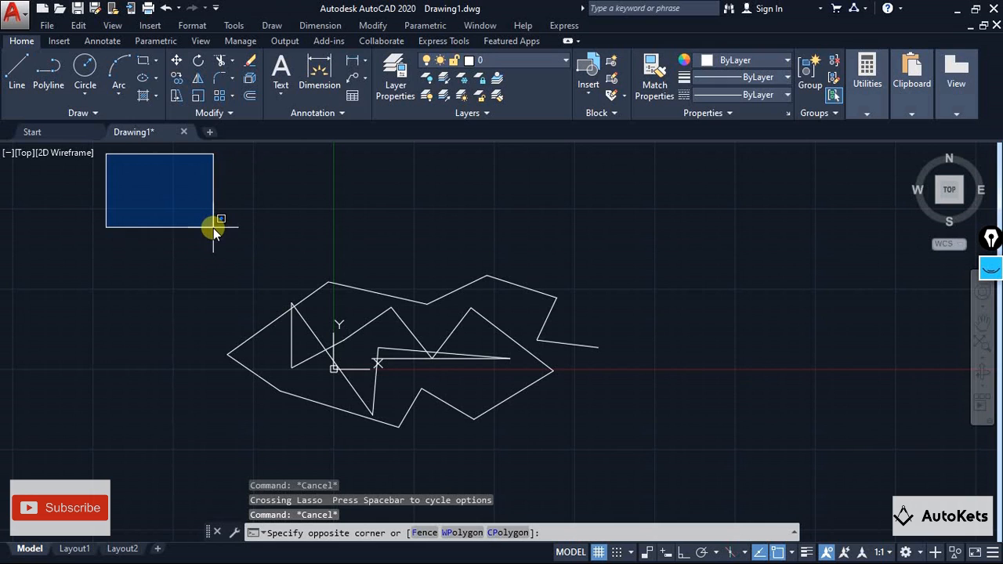
left_click(782, 492)
key("Escape")
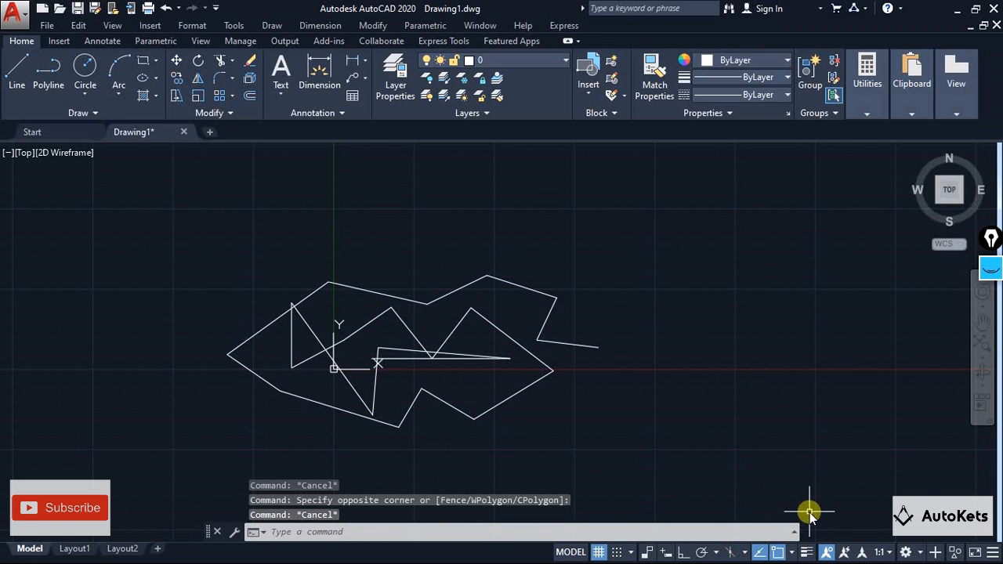
Erase the short end segment of the zigzag and the sloping segment joined to it, one at a time
scroll(457, 413, "up", 2)
middle_click_drag(457, 413, 515, 418)
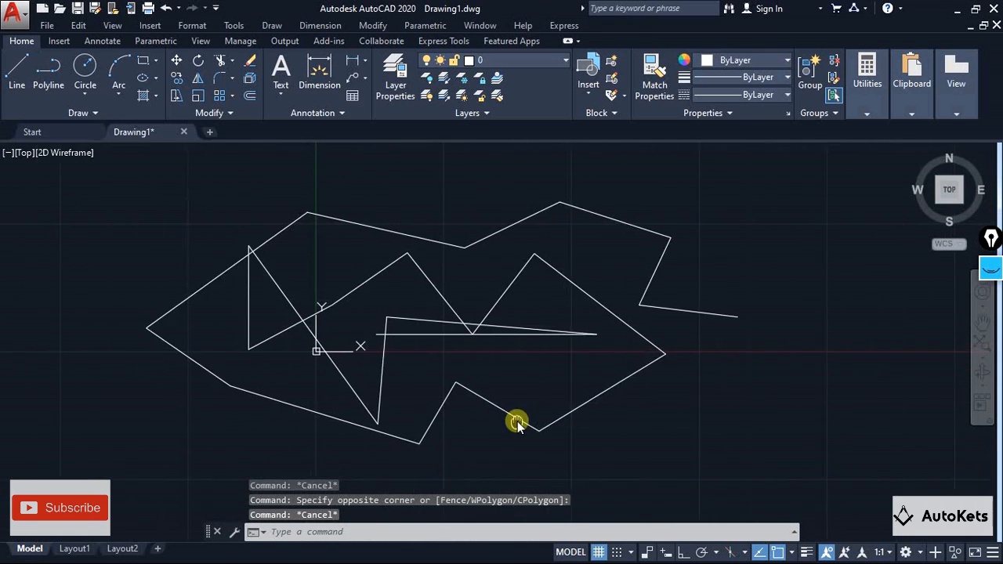
left_click(672, 308)
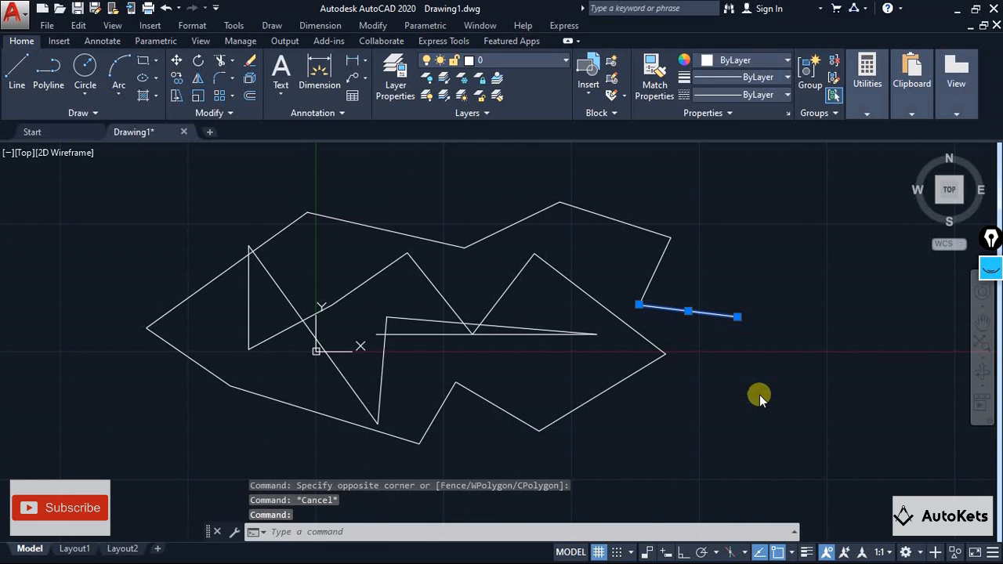
key("Delete")
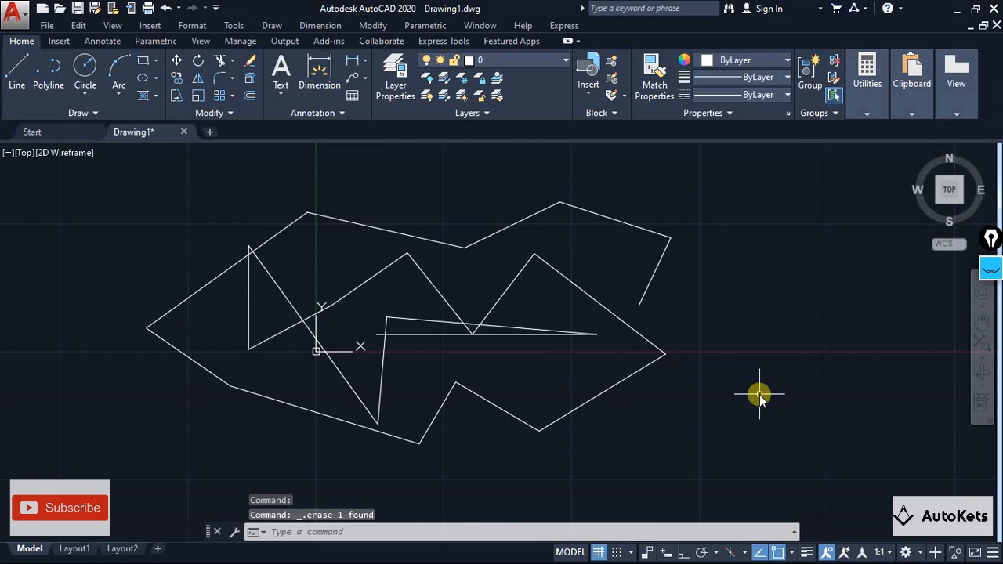
left_click(649, 281)
key("Delete")
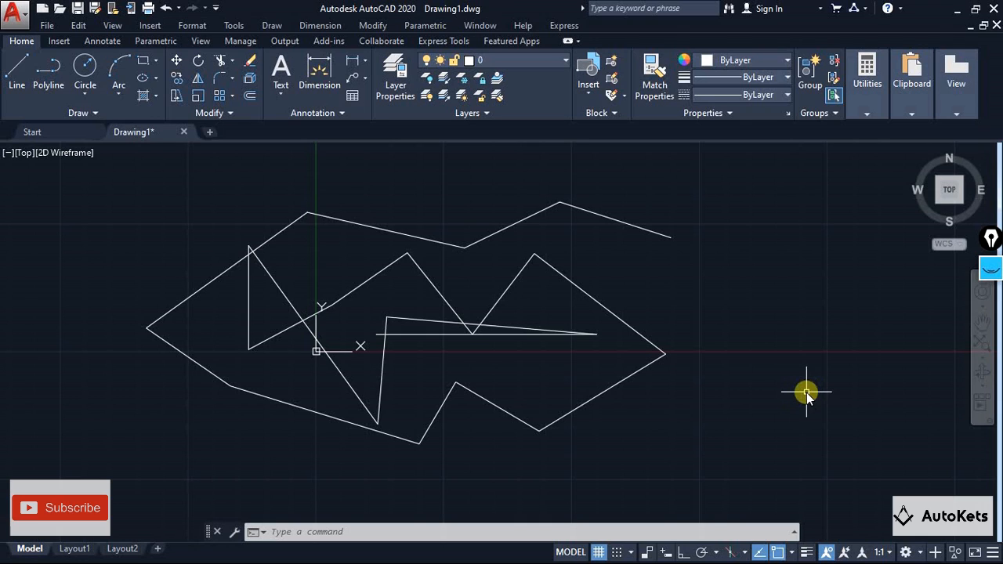
Undo both segment erasures
key("ctrl+z")
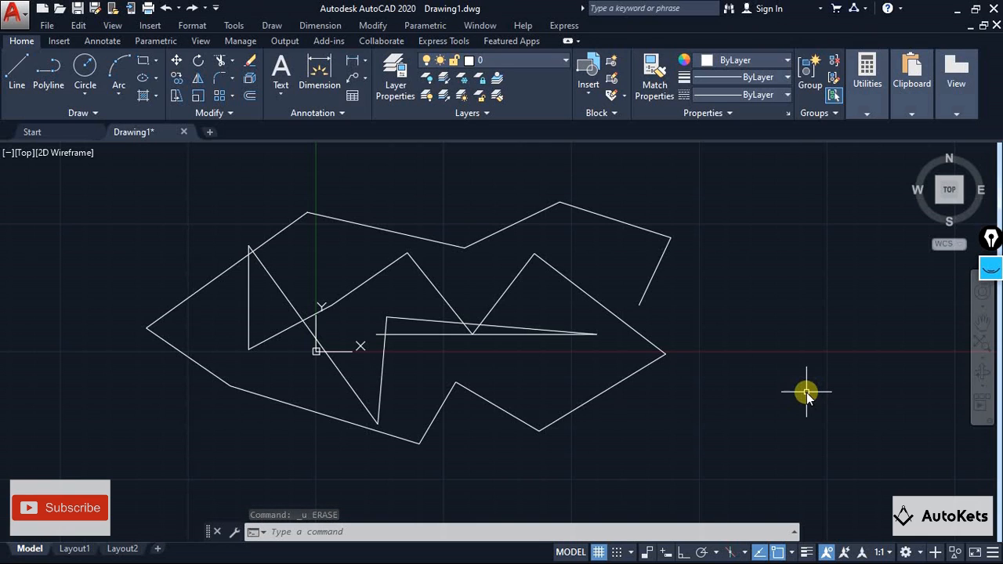
key("ctrl+z")
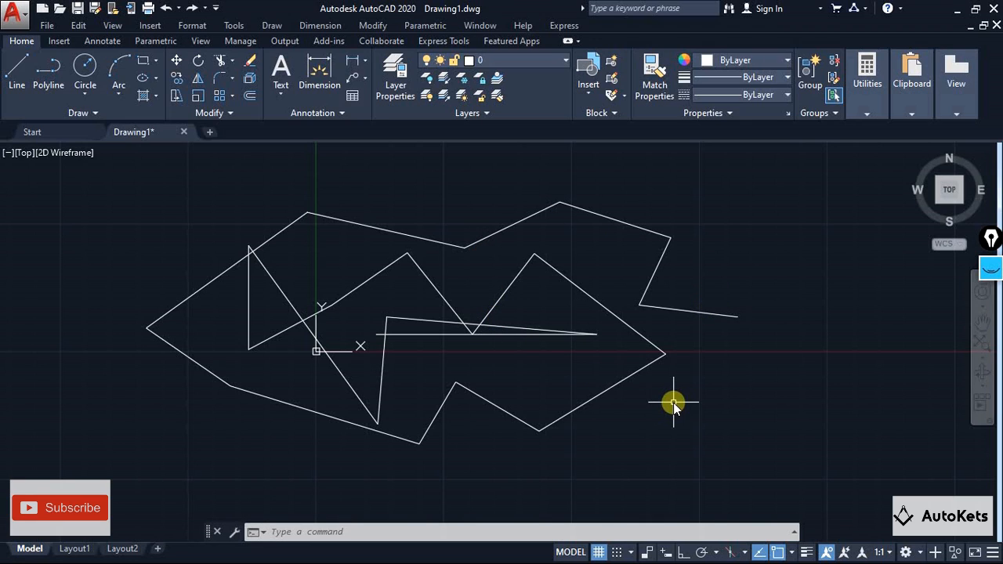
Erase the last four segments at the open end of the zigzag's upper outline
left_click(679, 311)
key("Delete")
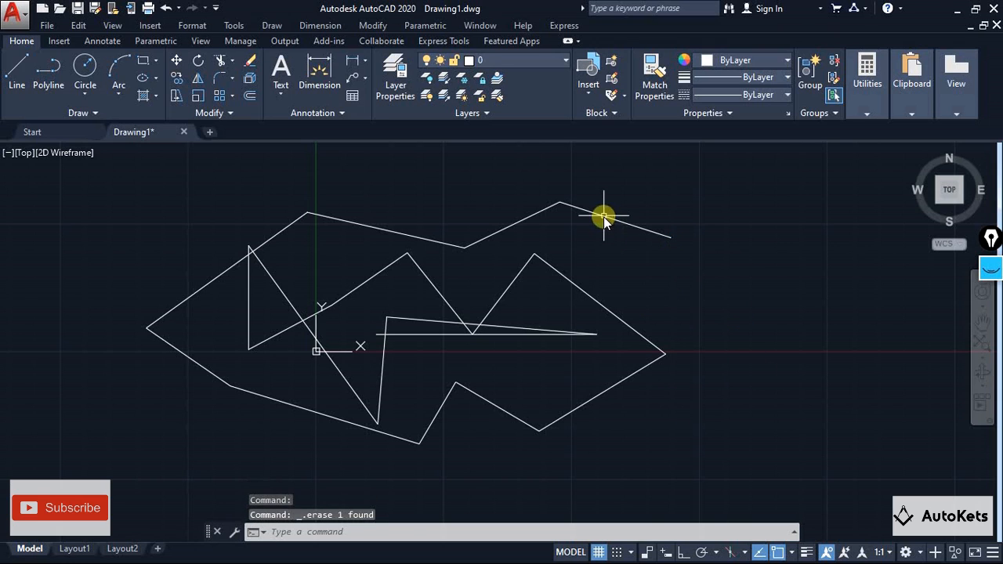
left_click(604, 213)
left_click(557, 214)
key("Delete")
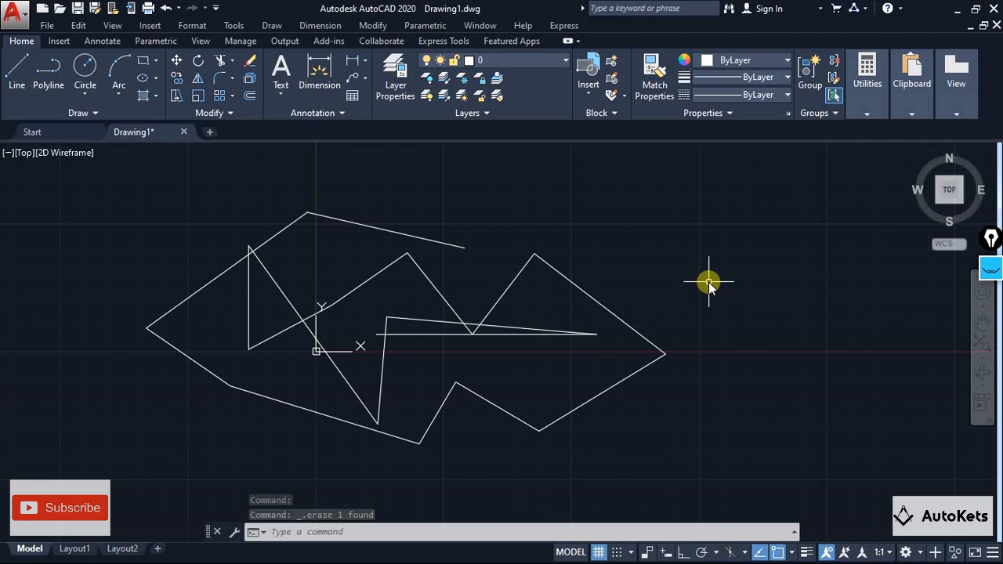
Undo the erasures of the upper outline's segments until the full zigzag figure is restored
key("ctrl+z")
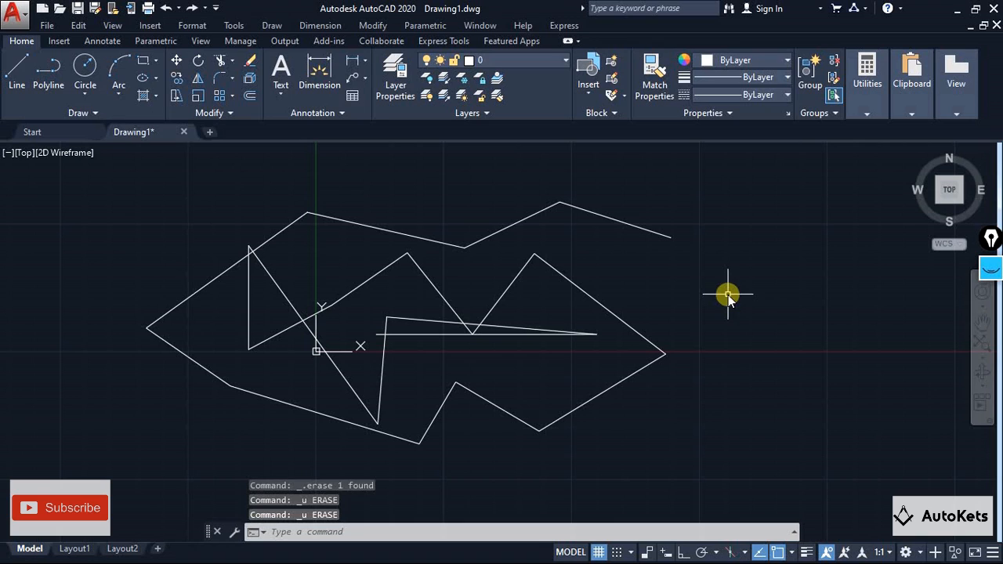
key("ctrl+z")
key("ctrl+z")
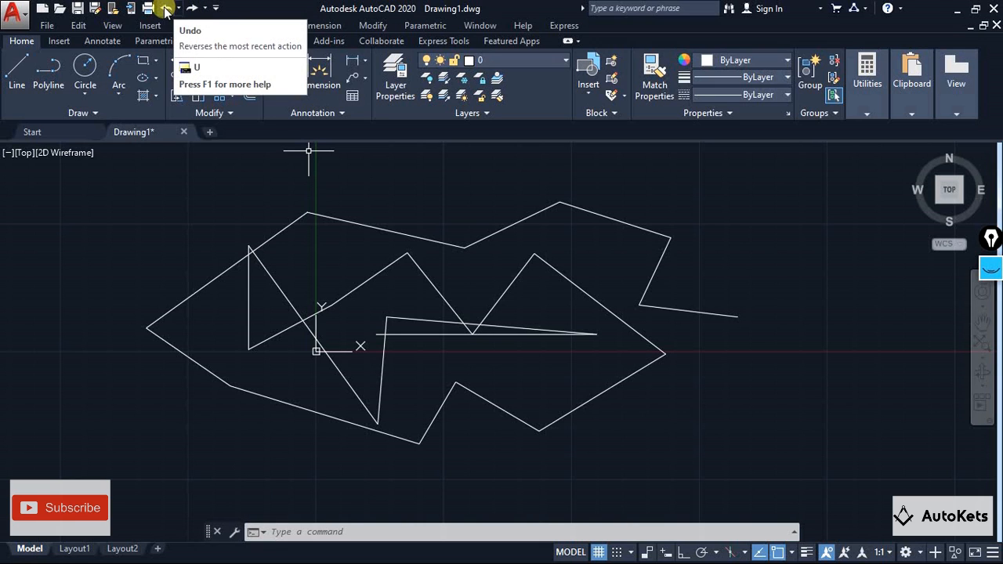
Practise redoing and undoing the erasure of the short end segment, finishing with an undo
left_click(193, 8)
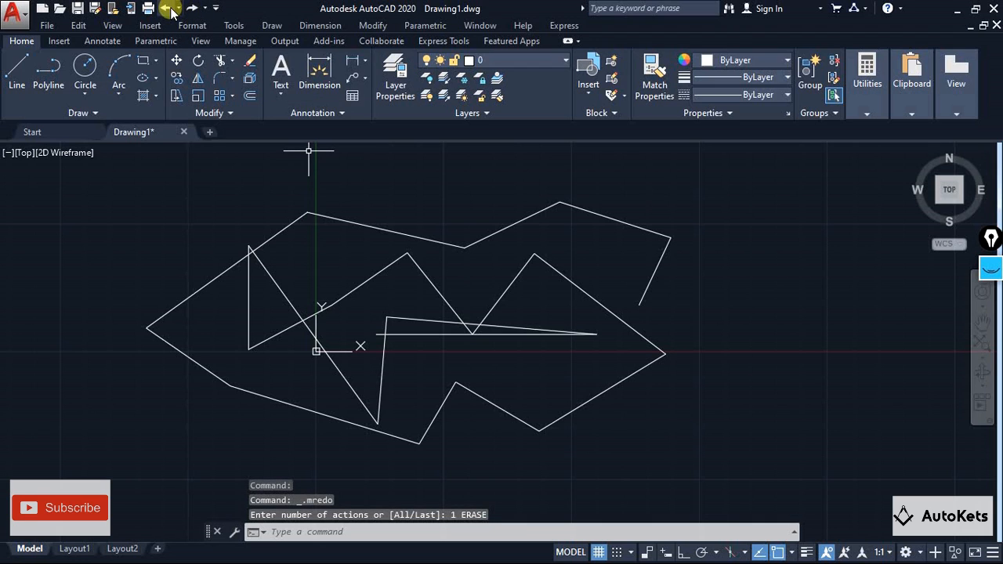
left_click(167, 7)
left_click(195, 7)
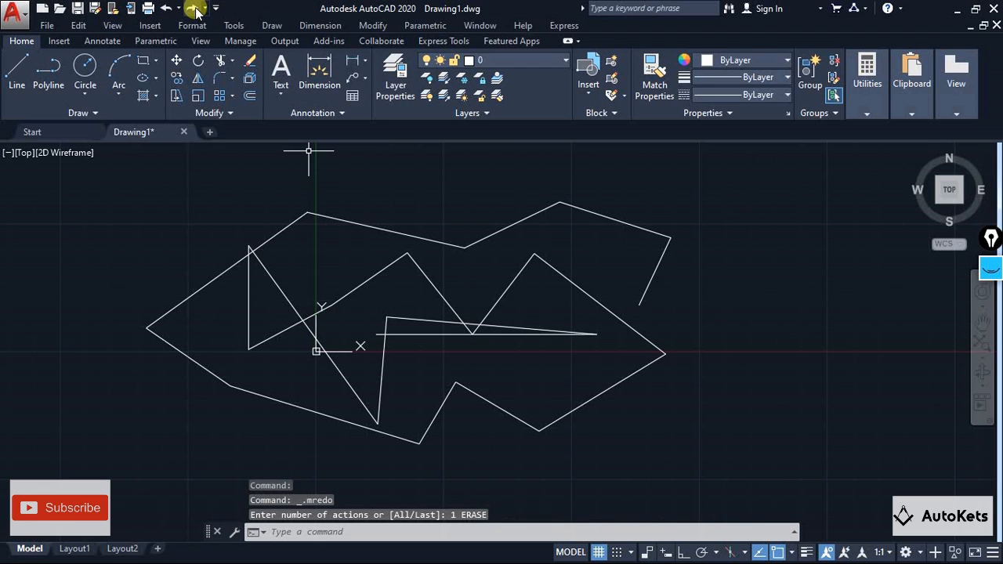
left_click(167, 9)
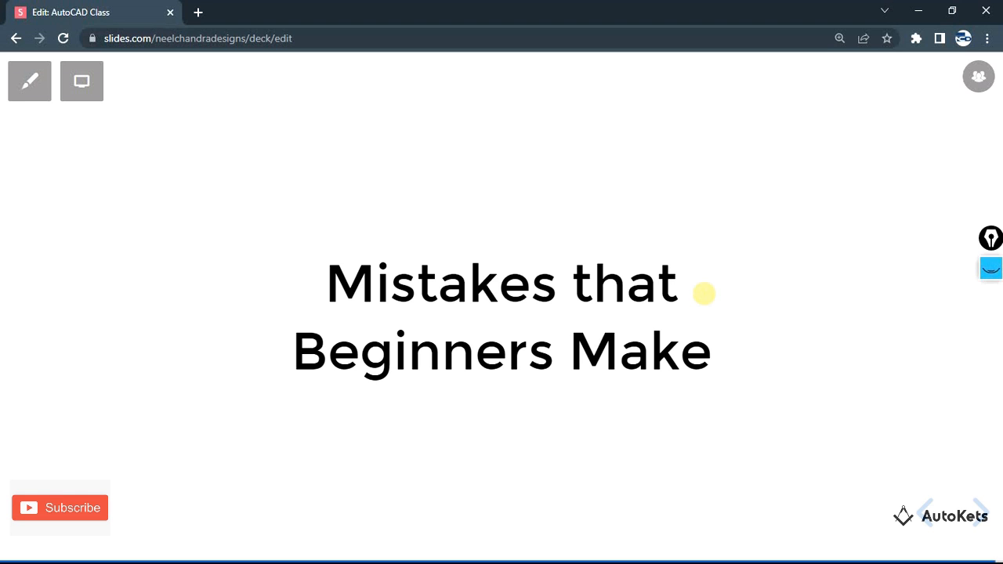
Switch from the slides to AutoCAD and erase the whole zigzag figure using an enclosing window selection
key("alt+Tab")
key("alt+Tab")
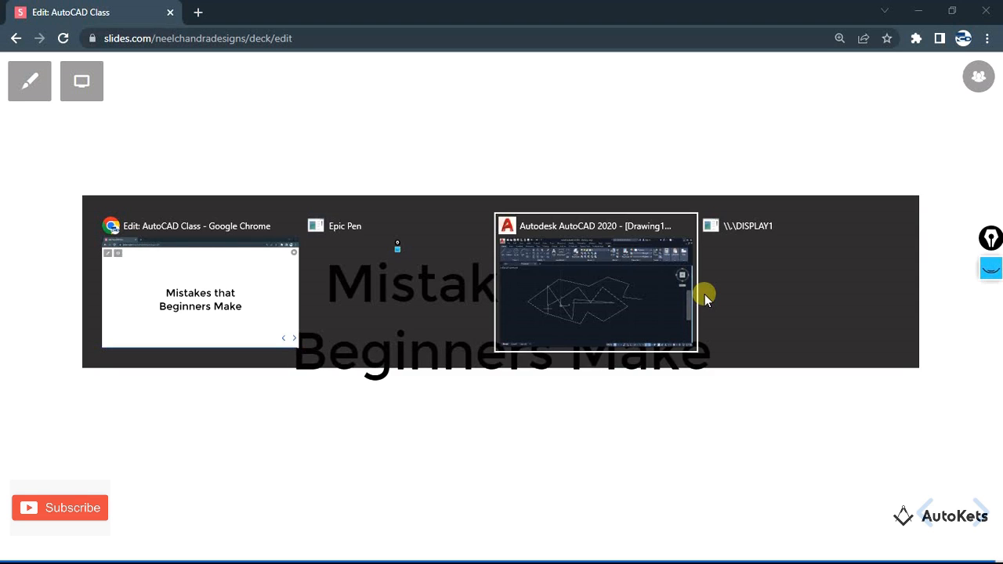
scroll(474, 247, "down", 4)
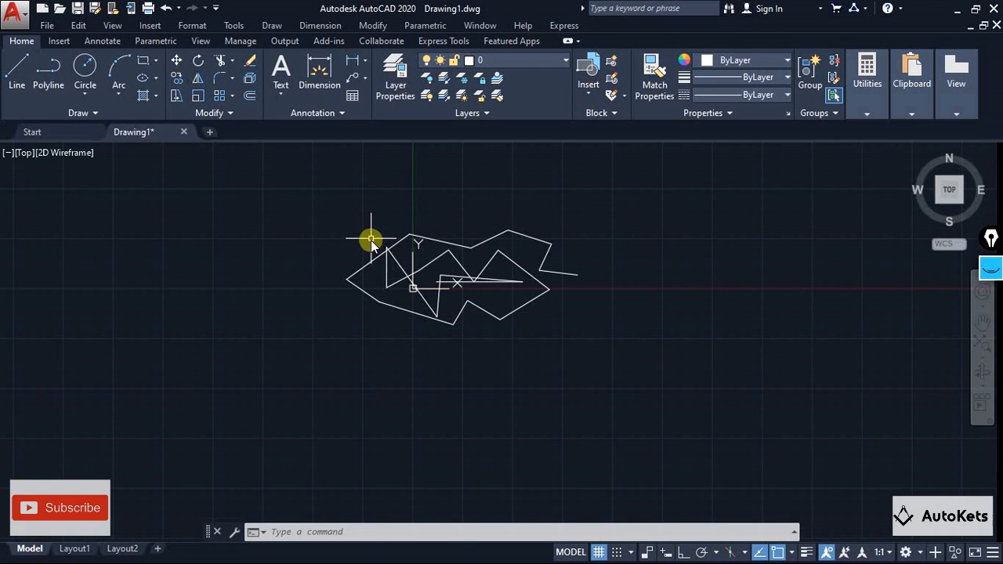
left_click(322, 180)
left_click(703, 431)
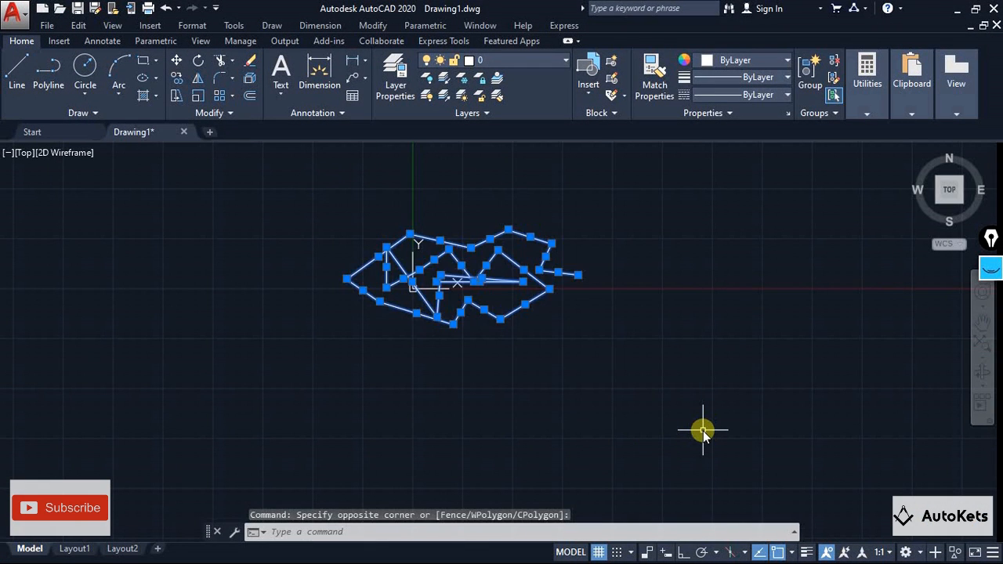
key("Delete")
Draw a horizontal line from 0,0 with Ortho turned on and a length of 100, and end the Line command
scroll(284, 342, "down", 3)
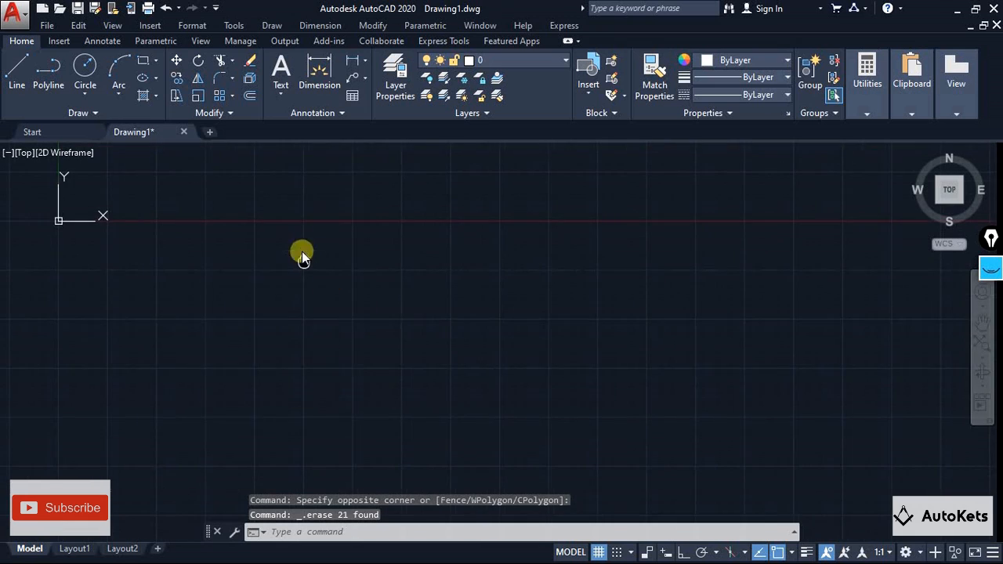
middle_click_drag(302, 253, 628, 357)
scroll(407, 327, "up", 3)
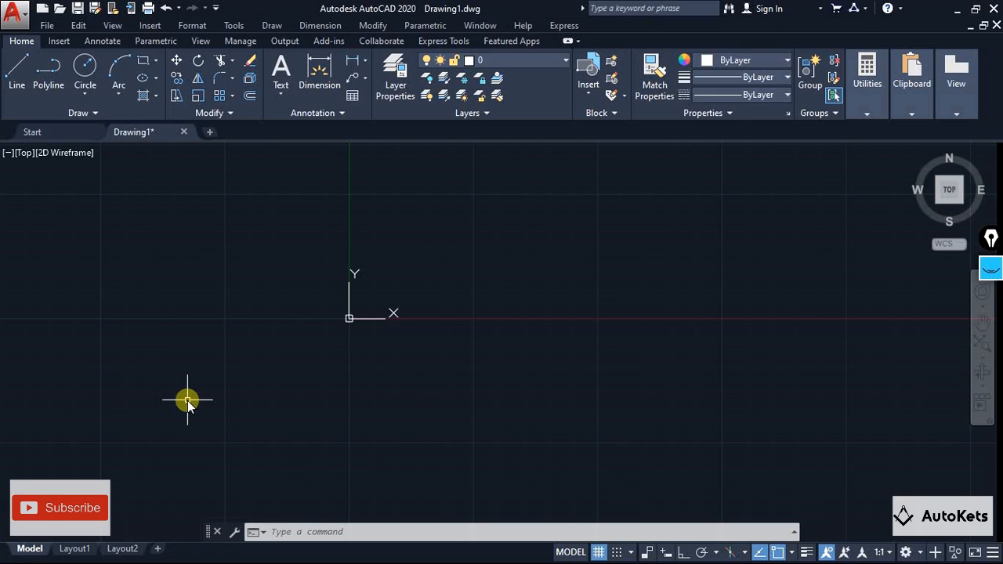
scroll(259, 360, "down", 8)
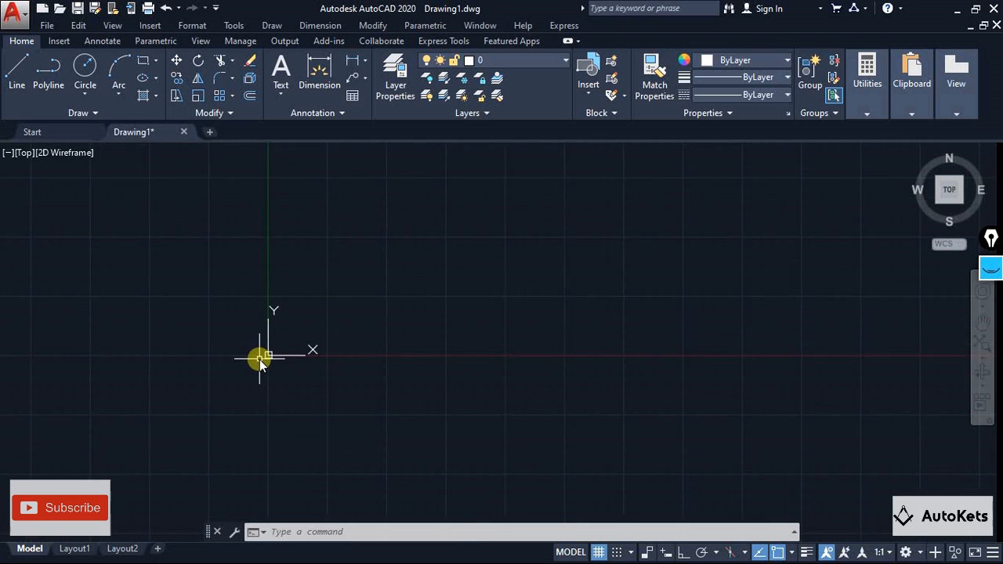
mouse_move(260, 360)
middle_mouse_down()
mouse_move(97, 405)
mouse_move(396, 326)
mouse_move(552, 262)
mouse_move(493, 301)
middle_mouse_up()
scroll(148, 398, "down", 5)
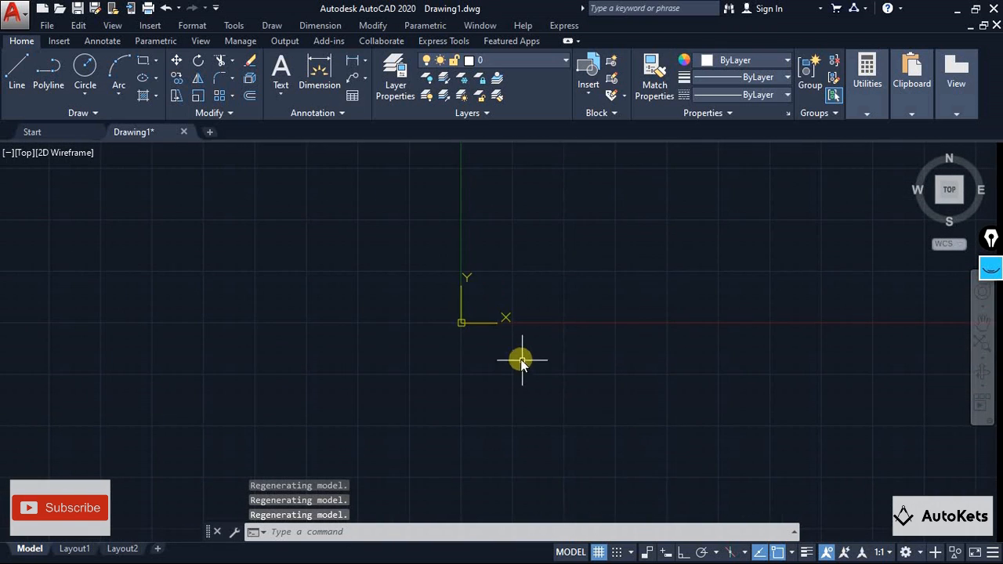
left_click(17, 69)
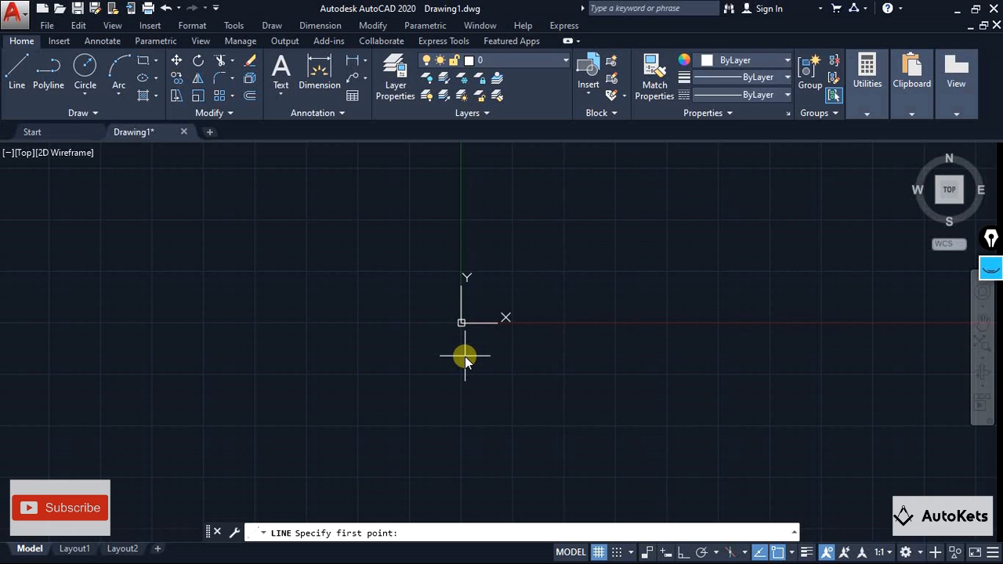
type("0,0")
key("Return")
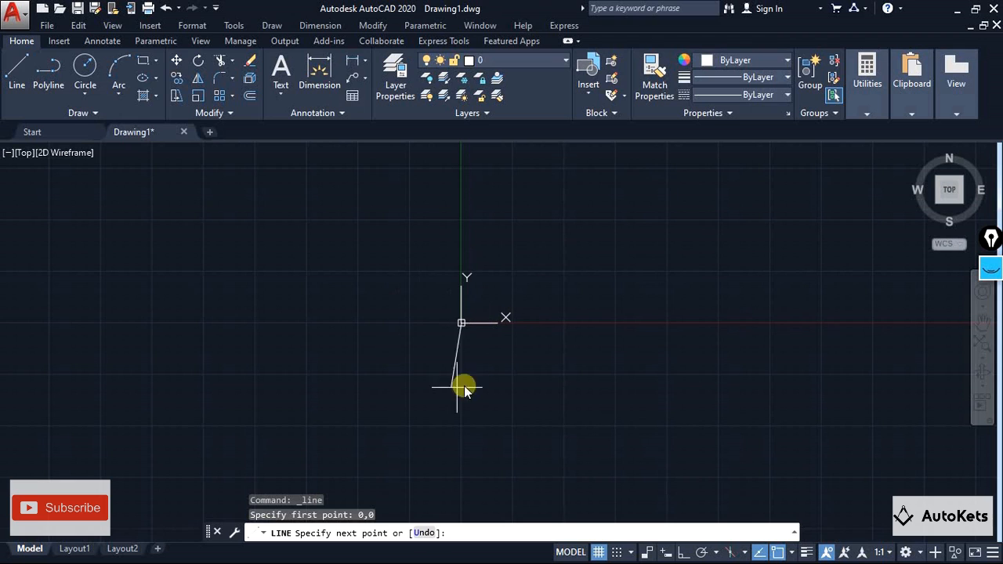
left_click(683, 553)
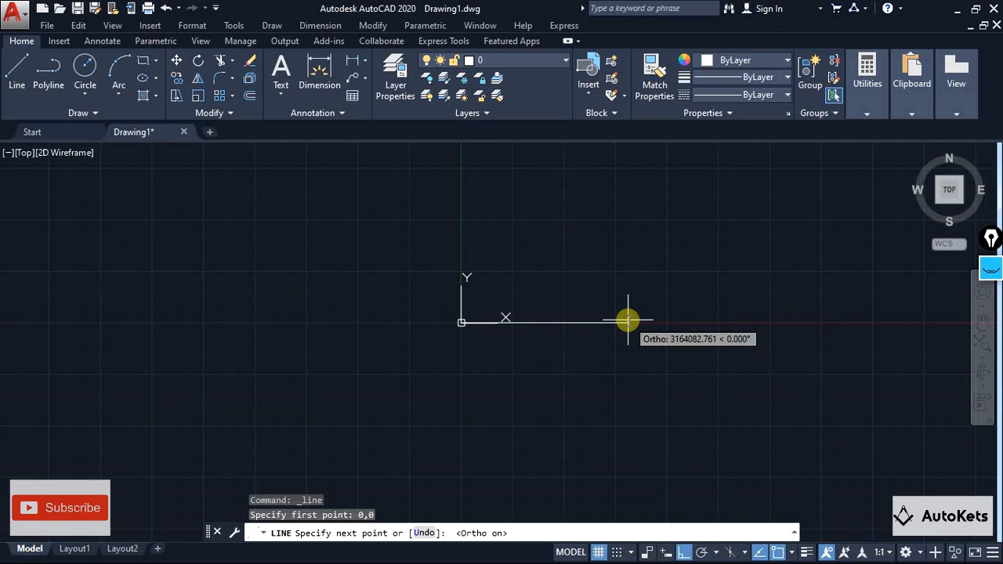
type("100")
key("Return")
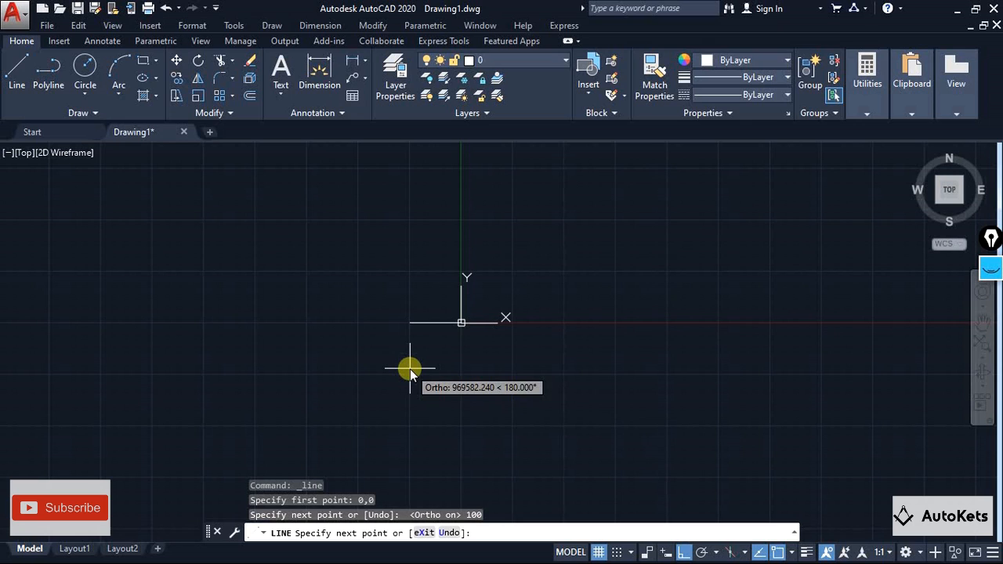
key("Escape")
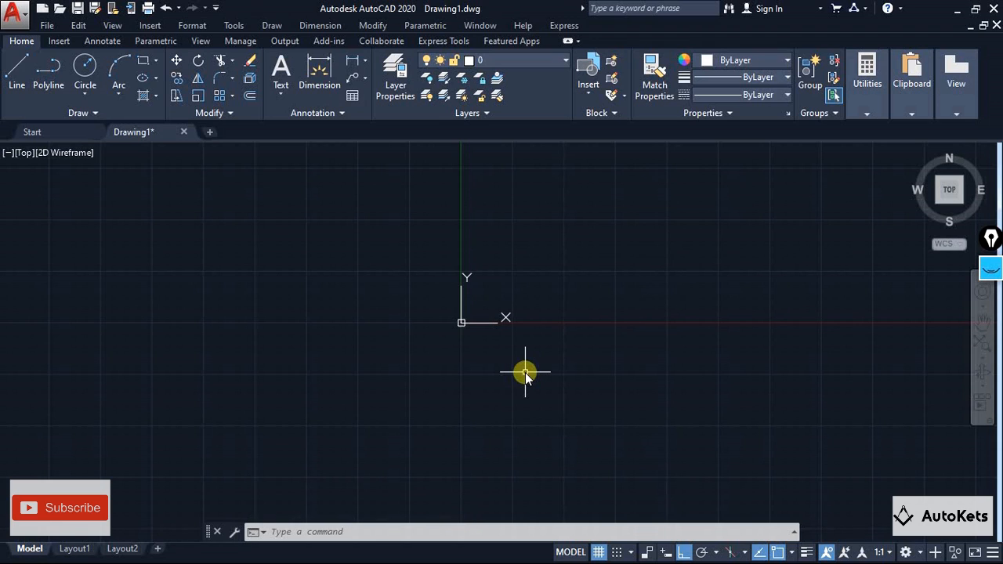
Draw a second Ortho line of length 100 vertically upward from the far end of the horizontal line
left_click(16, 67)
left_click(461, 323)
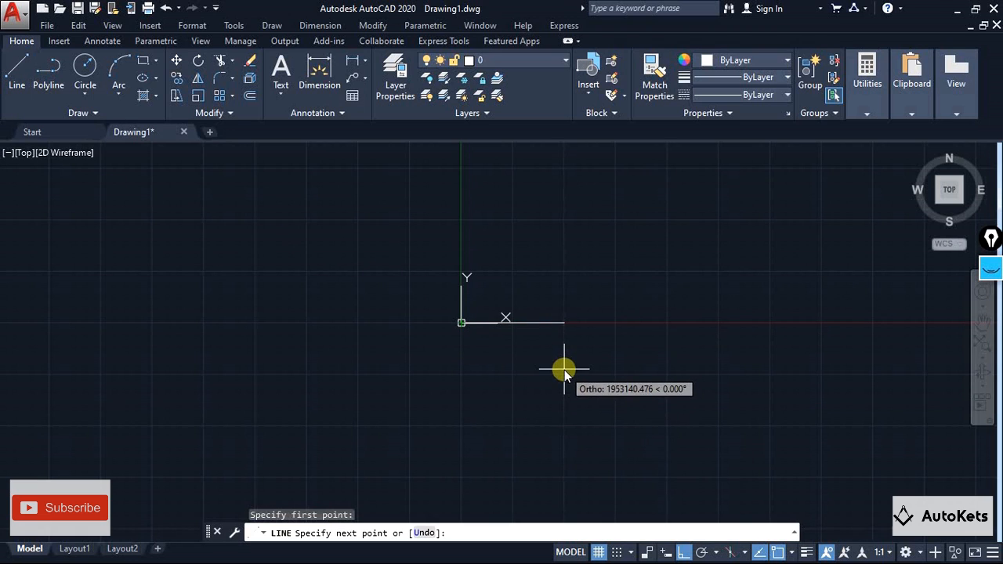
type("100")
key("Return")
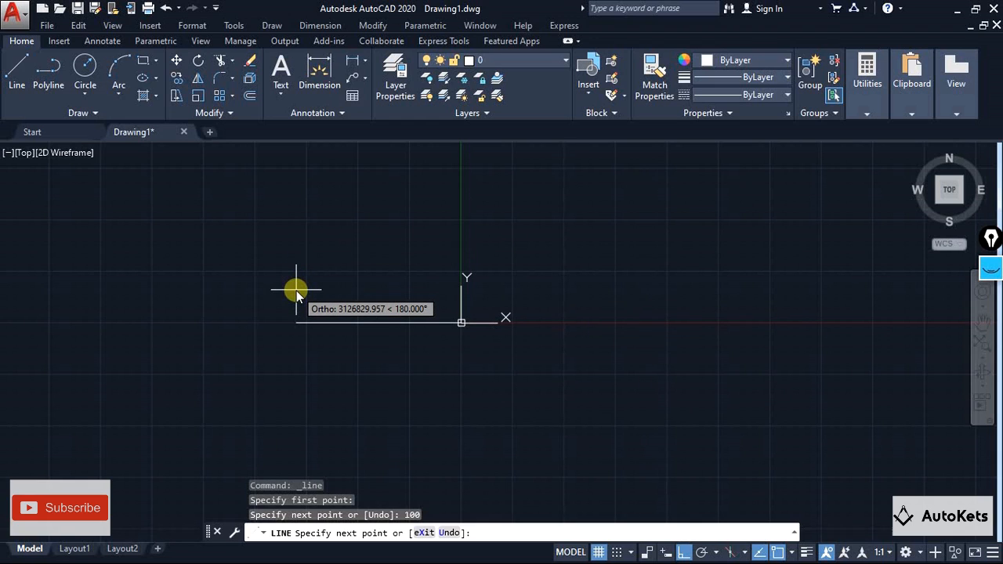
key("Escape")
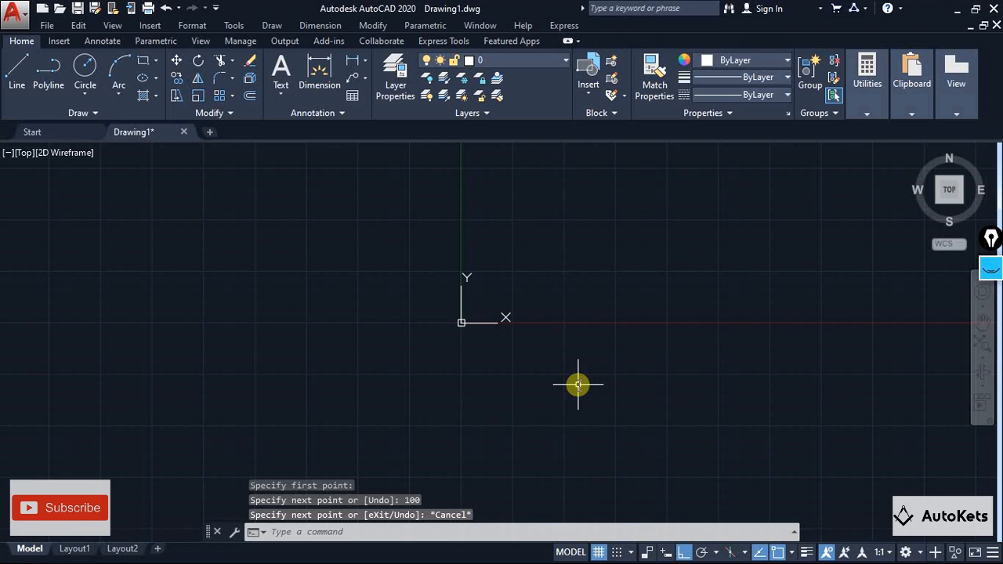
Zoom to All to bring the horizontal and vertical lines into view and inspect them
type("z")
key("Return")
type("a")
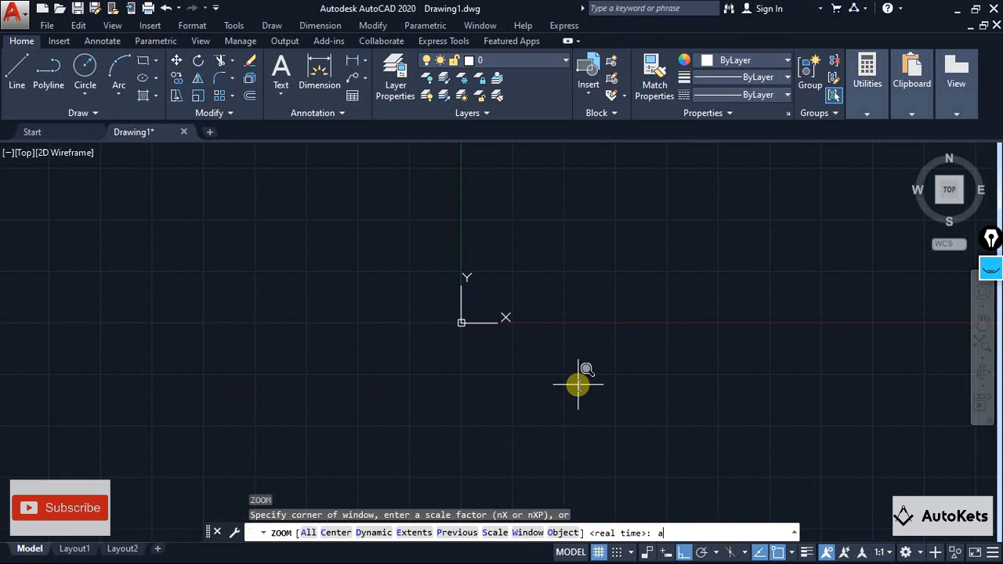
key("Return")
scroll(611, 414, "down", 1)
middle_click_drag(503, 390, 432, 339)
scroll(475, 428, "up", 1)
scroll(475, 428, "down", 1)
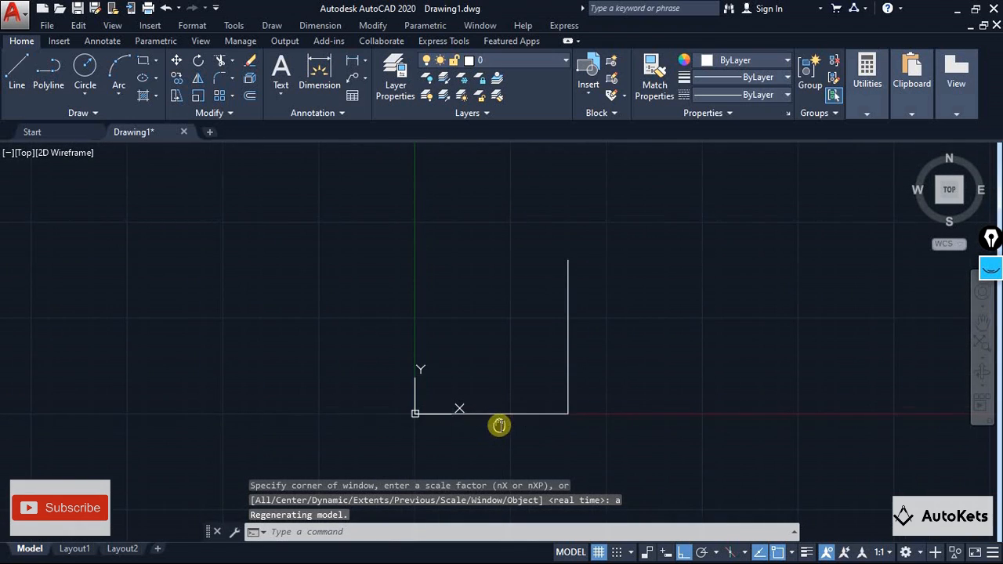
Erase the horizontal and vertical lines using an enclosing window selection
middle_click_drag(497, 423, 462, 409)
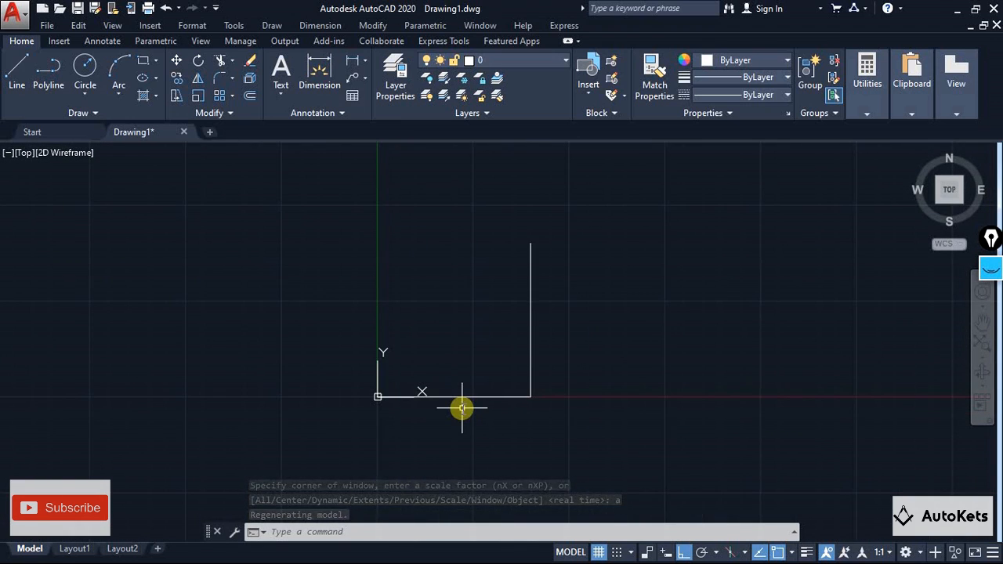
left_click(348, 221)
left_click(700, 463)
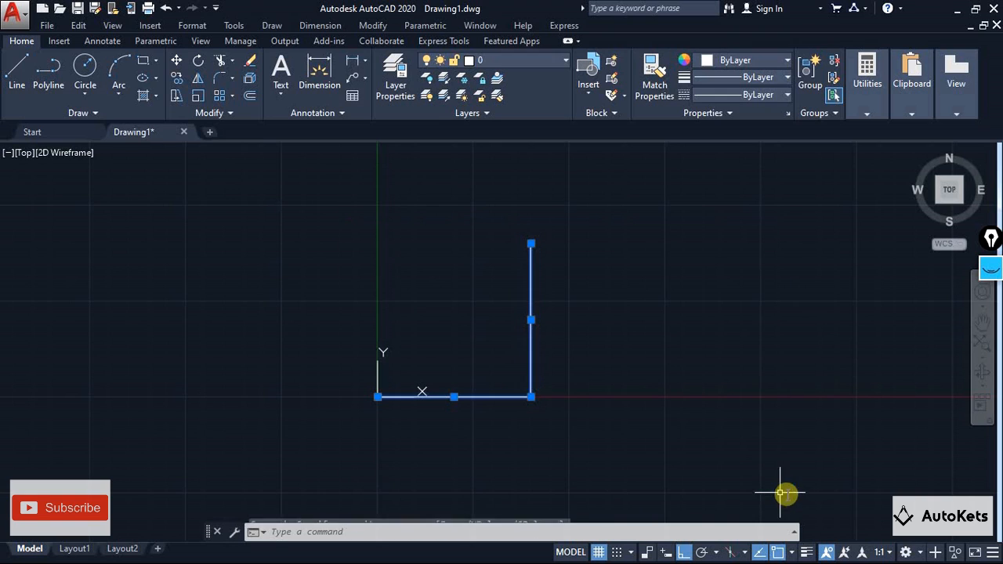
key("Delete")
Draw a horizontal Ortho line from 0,0 with a length of 100, and end the Line command
type("l")
key("Return")
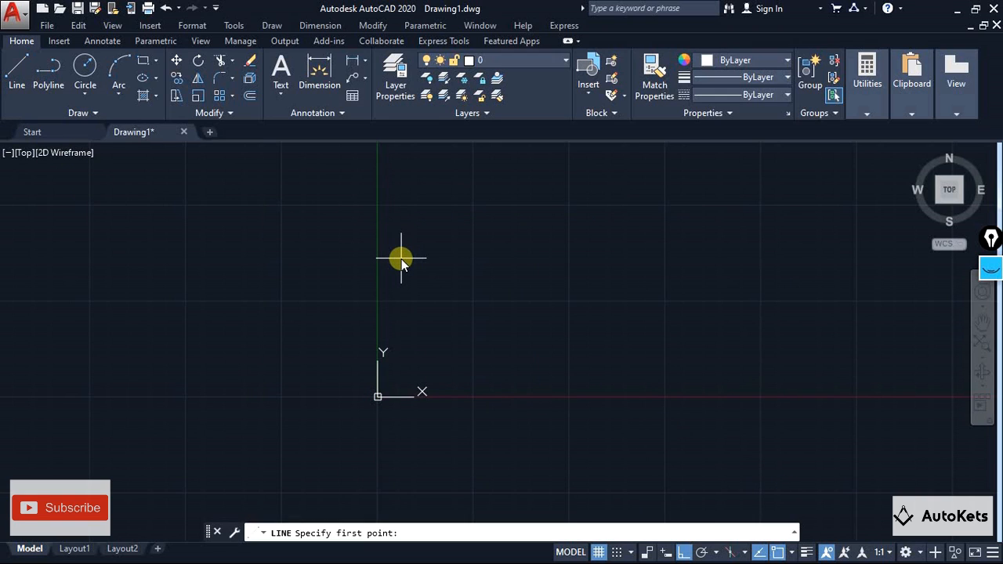
type("0,0")
key("Return")
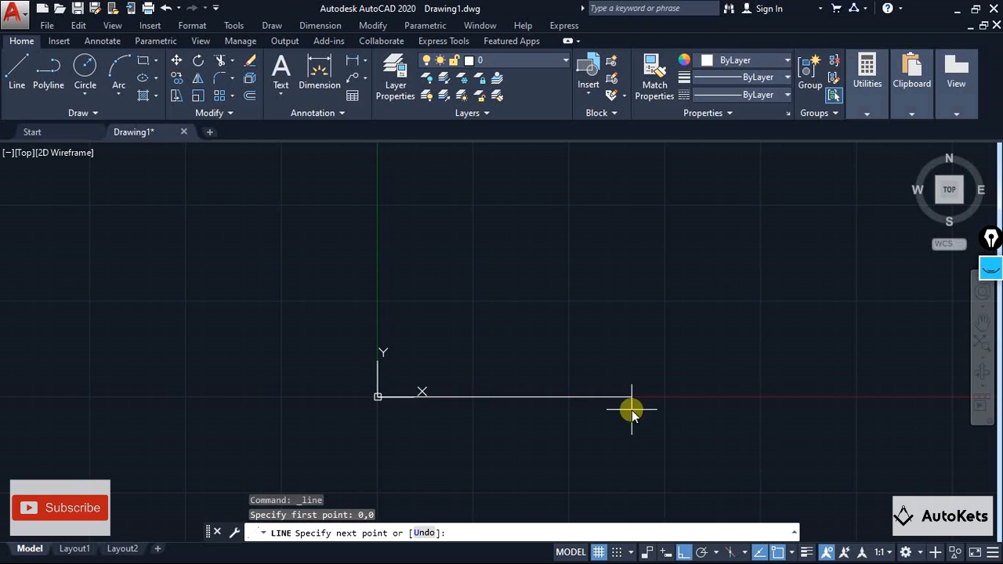
type("100")
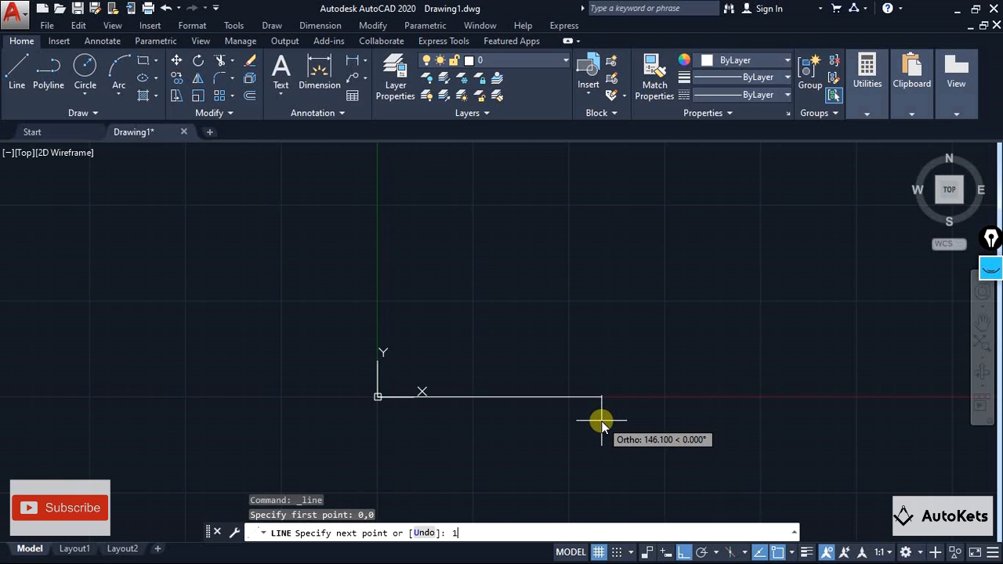
key("Return")
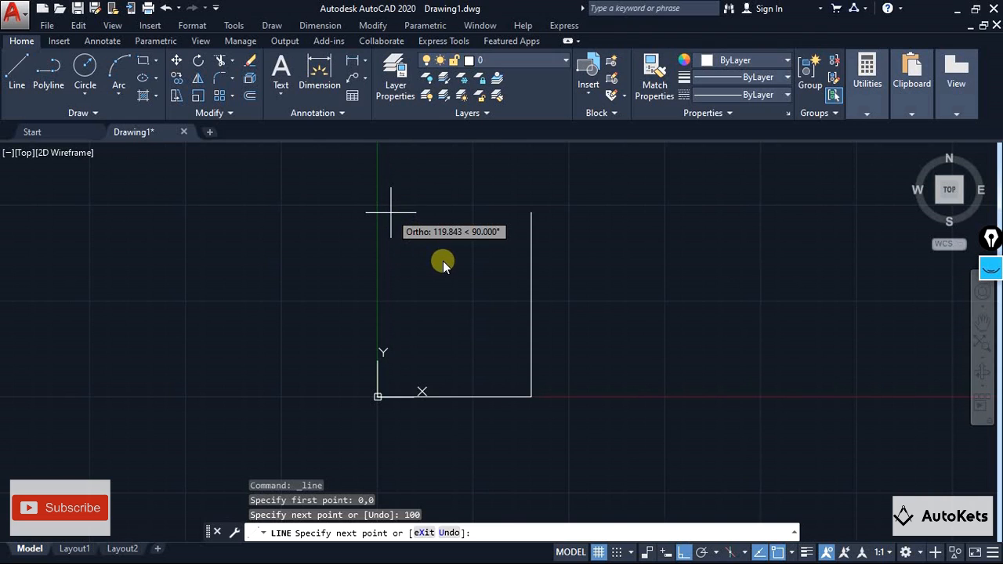
key("Escape")
Select the horizontal line drawn from the origin and erase it
scroll(436, 408, "up", 4)
scroll(461, 426, "up", 4)
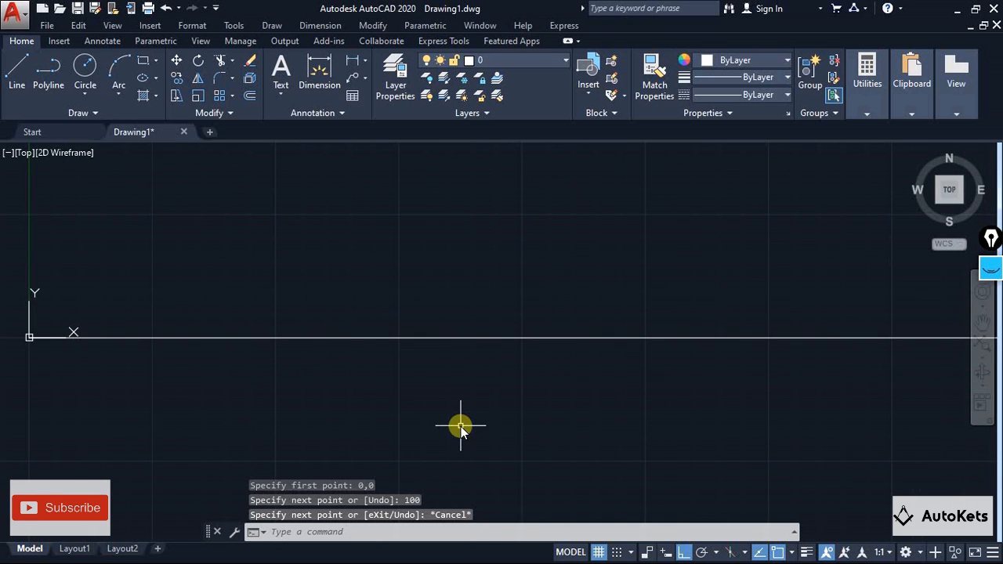
scroll(348, 410, "up", 2)
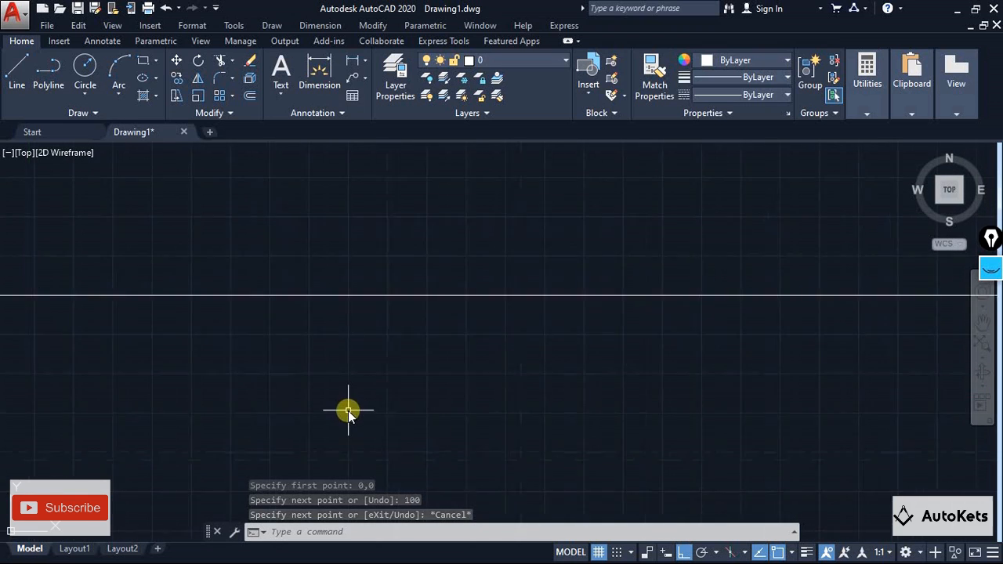
scroll(348, 410, "up", 2)
scroll(364, 382, "up", 2)
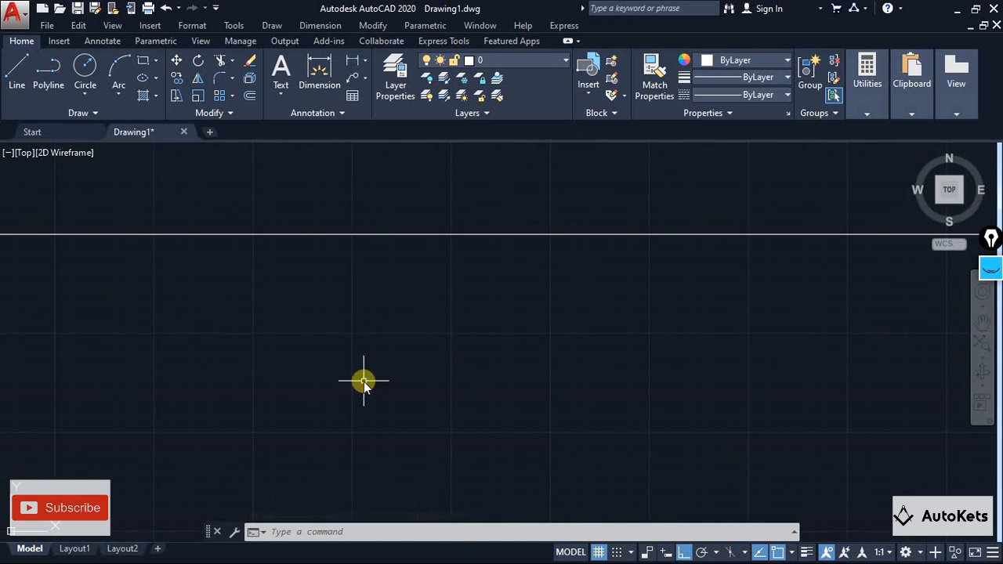
scroll(369, 353, "down", 3)
left_click(372, 337)
key("Delete")
Redraw the horizontal Ortho line starting at the origin 0,0 with a length of 100
scroll(169, 343, "up", 2)
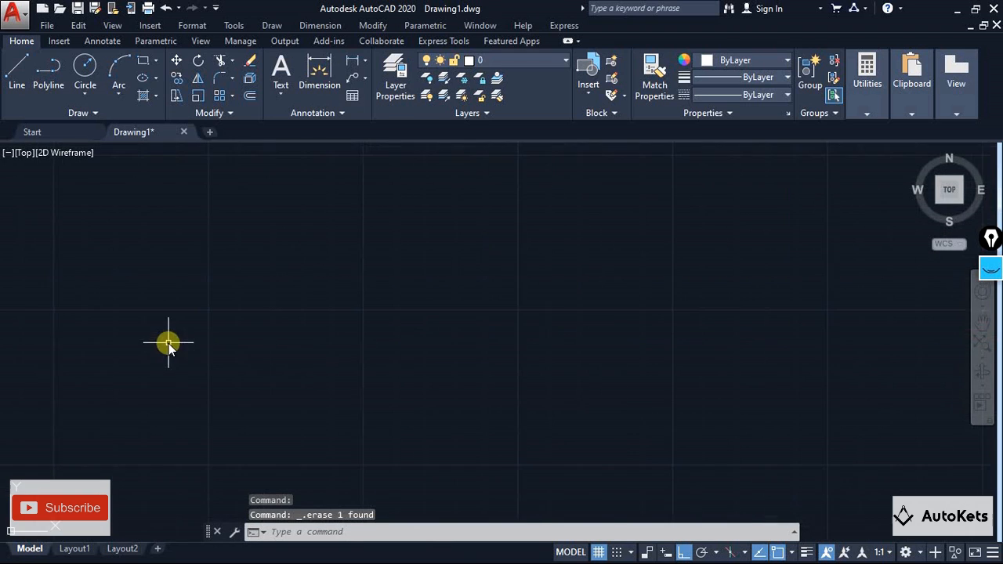
scroll(685, 330, "down", 4)
middle_click_drag(470, 369, 242, 287)
scroll(243, 275, "up", 3)
scroll(666, 243, "up", 2)
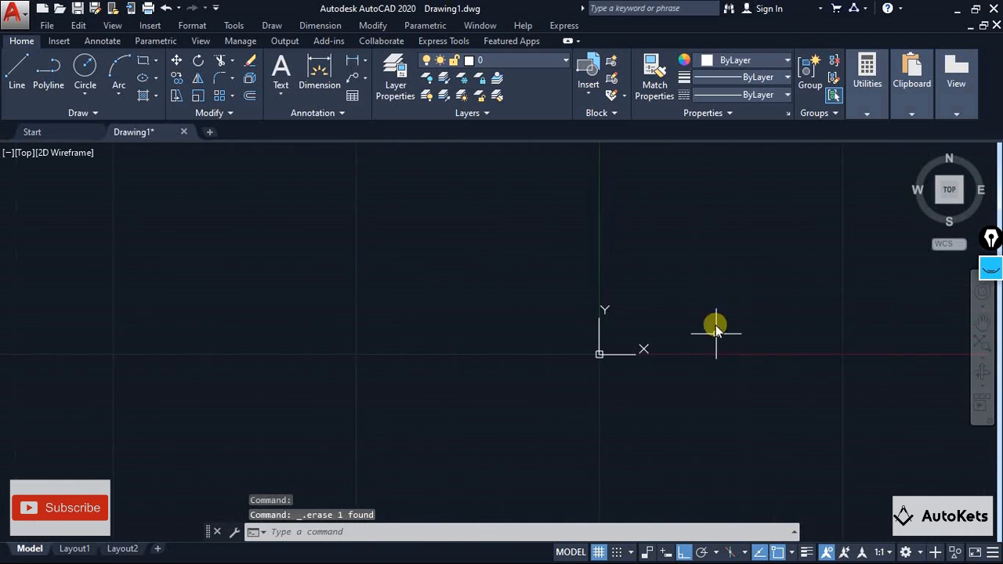
middle_click_drag(715, 328, 355, 313)
left_click(17, 74)
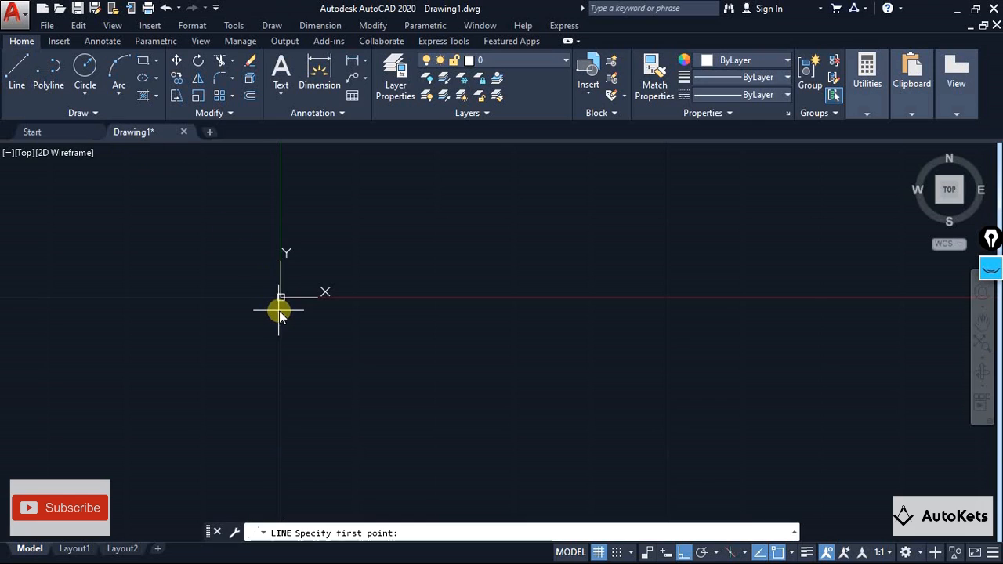
type("0,0")
key("Return")
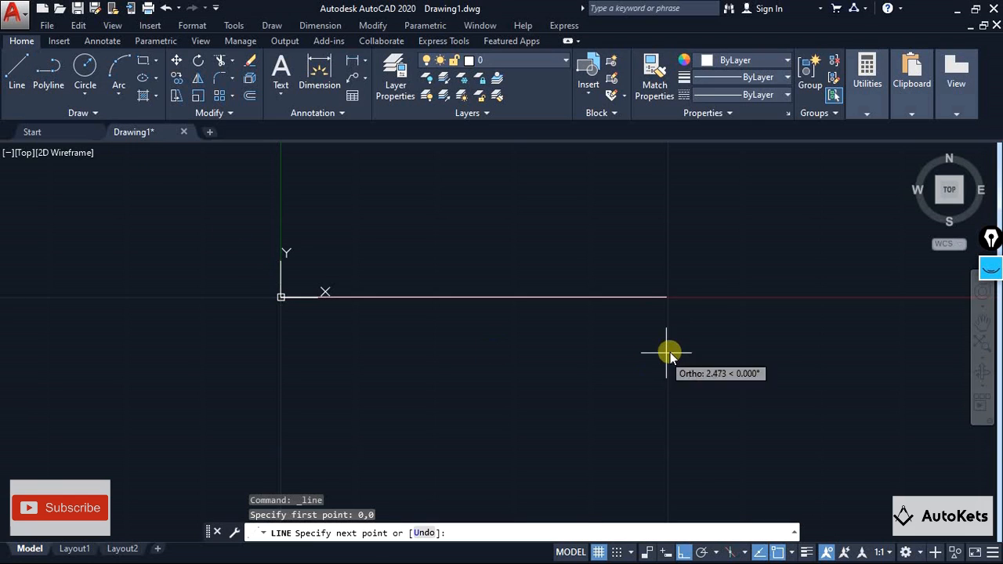
type("100")
key("Return")
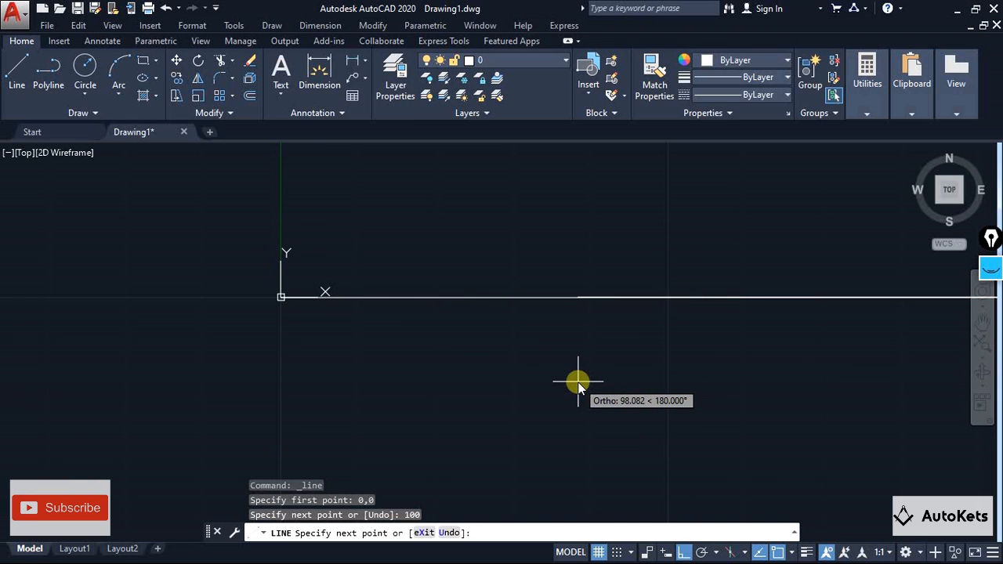
End the Line command and Zoom to All to bring the whole horizontal line into view
scroll(577, 384, "down", 5)
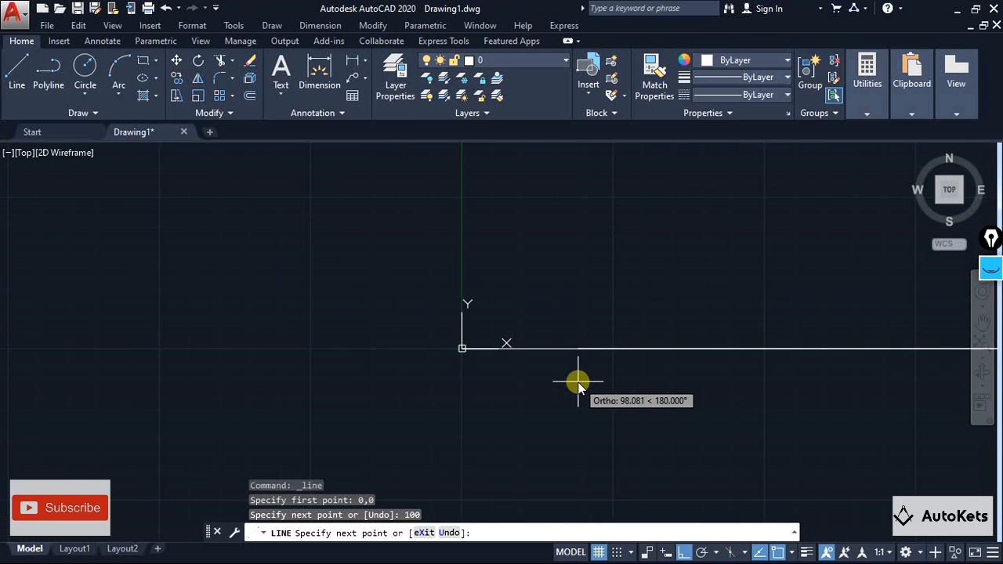
mouse_move(580, 385)
middle_mouse_down()
mouse_move(544, 356)
mouse_move(283, 284)
mouse_move(61, 279)
middle_mouse_up()
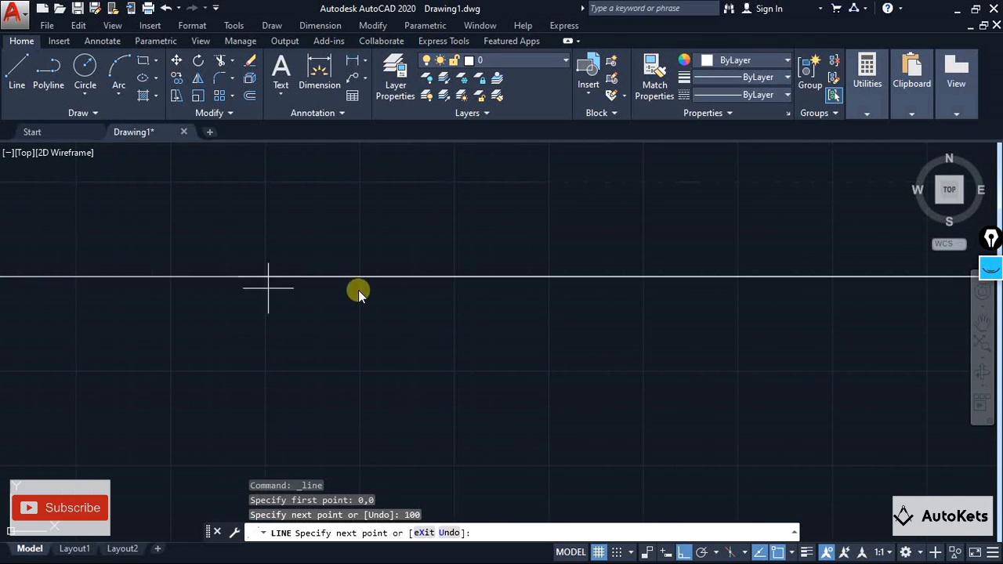
middle_click_drag(468, 298, 634, 346)
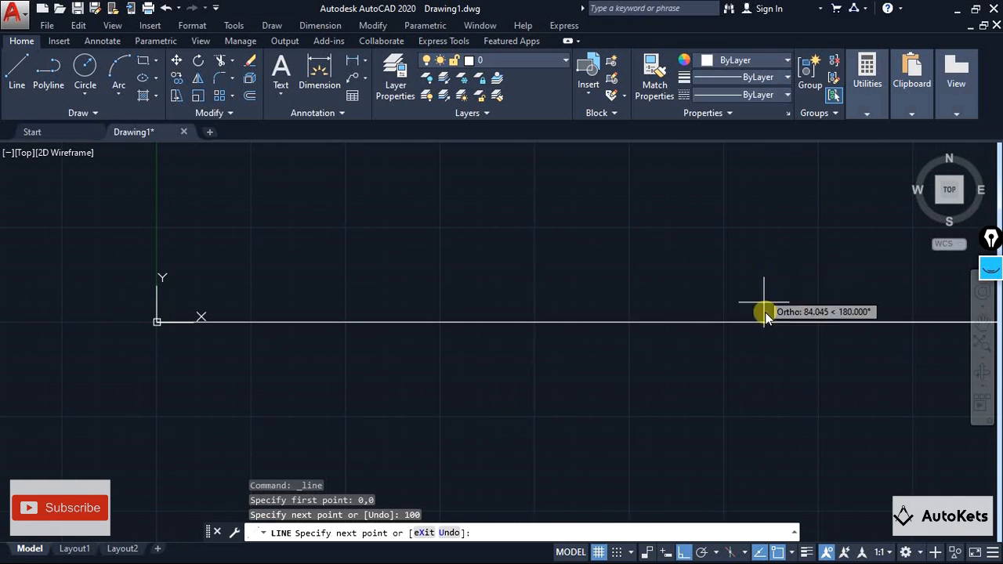
scroll(643, 350, "down", 6)
middle_click_drag(643, 350, 477, 328)
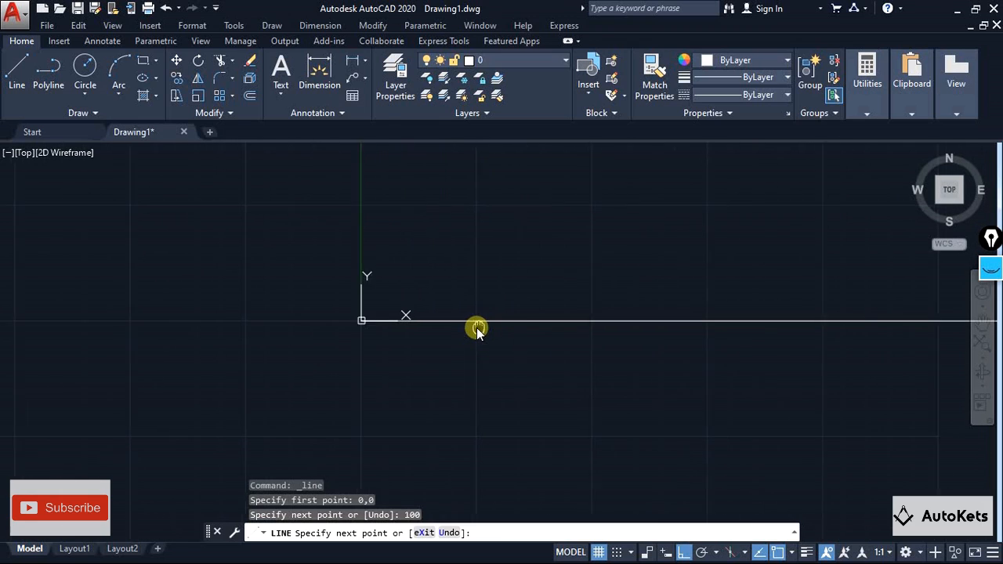
key("Escape")
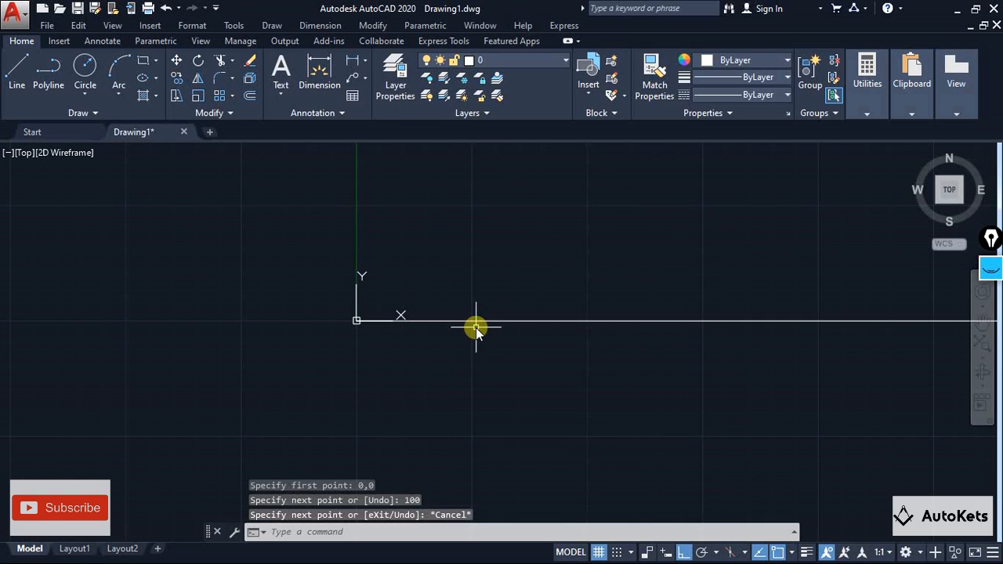
type("z")
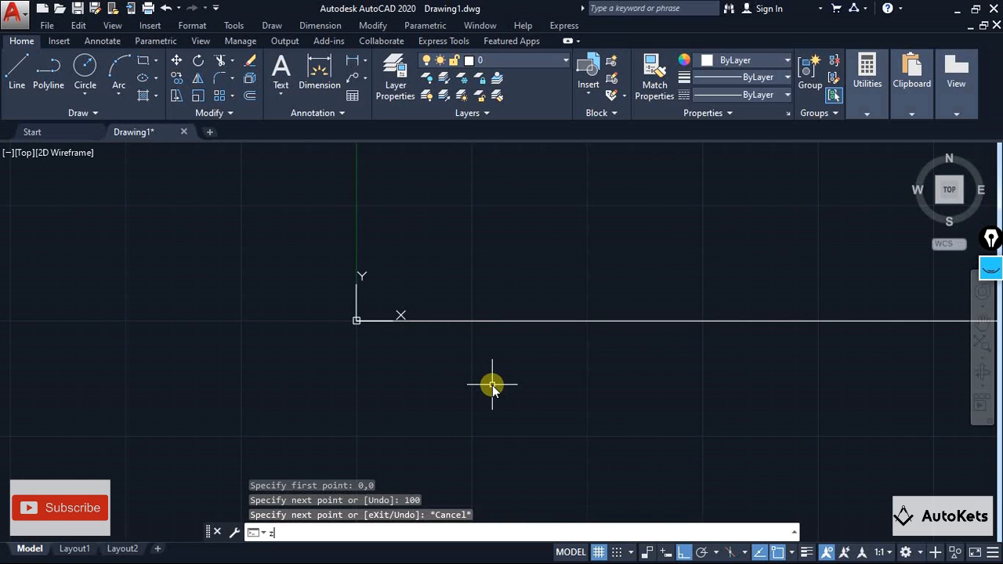
key("Return")
type("a")
key("Return")
scroll(493, 384, "down", 5)
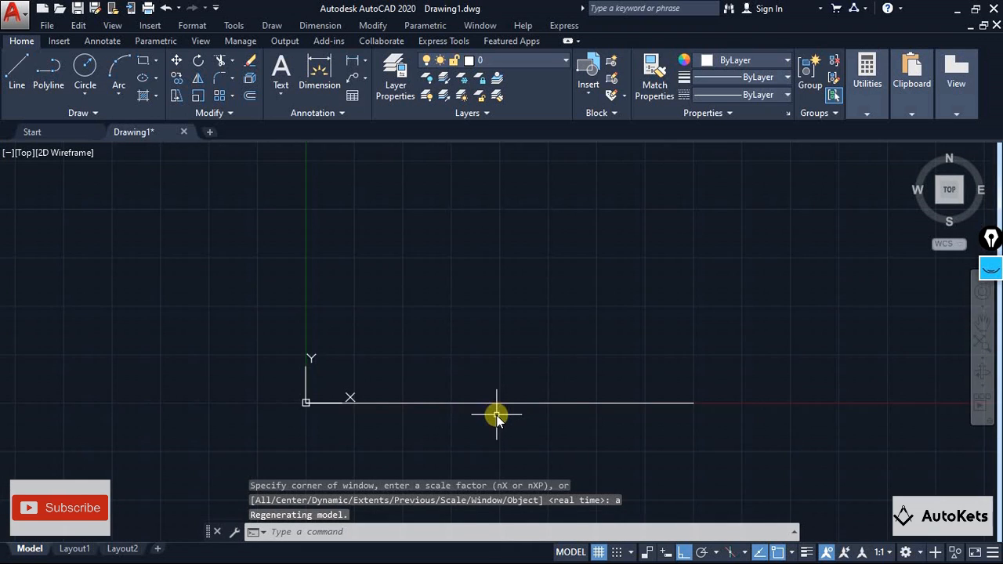
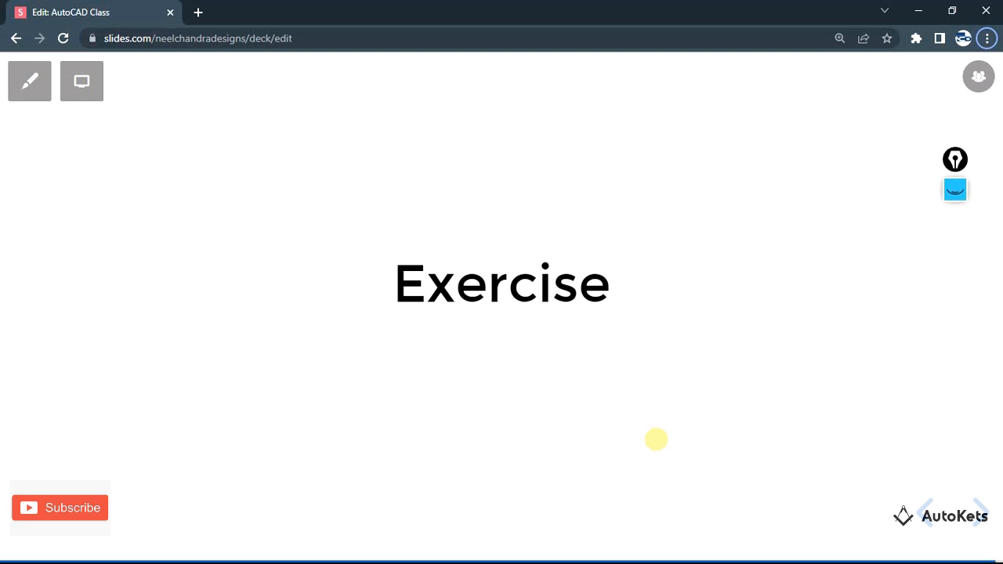
Switch from the slides to the Exercise.PNG drawing in Photos
key("alt+Tab")
key("alt+Tab")
key("alt+Tab")
key("alt+Tab")
key("alt+Tab")
key("alt+Tab")
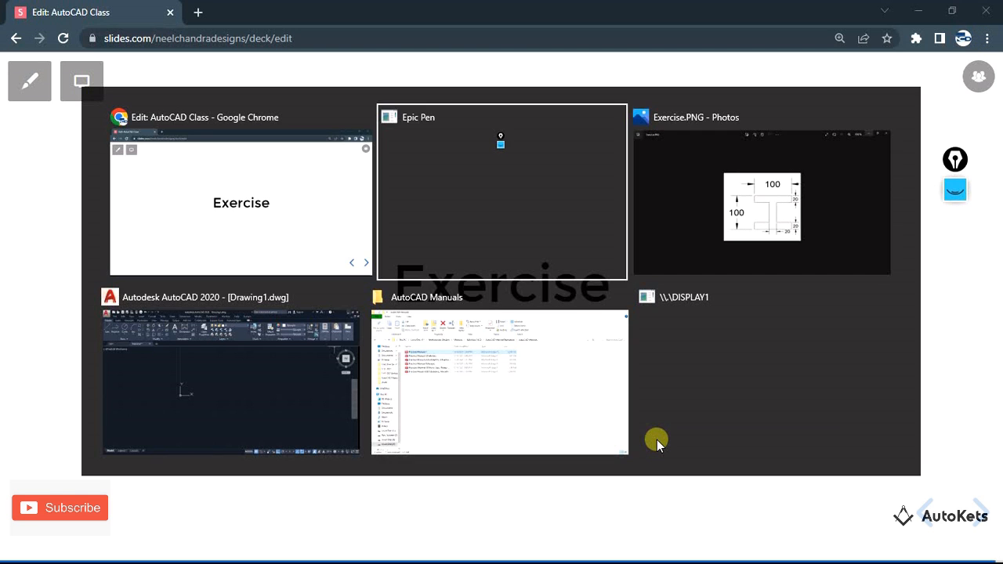
key("alt+Tab")
key("alt+Tab")
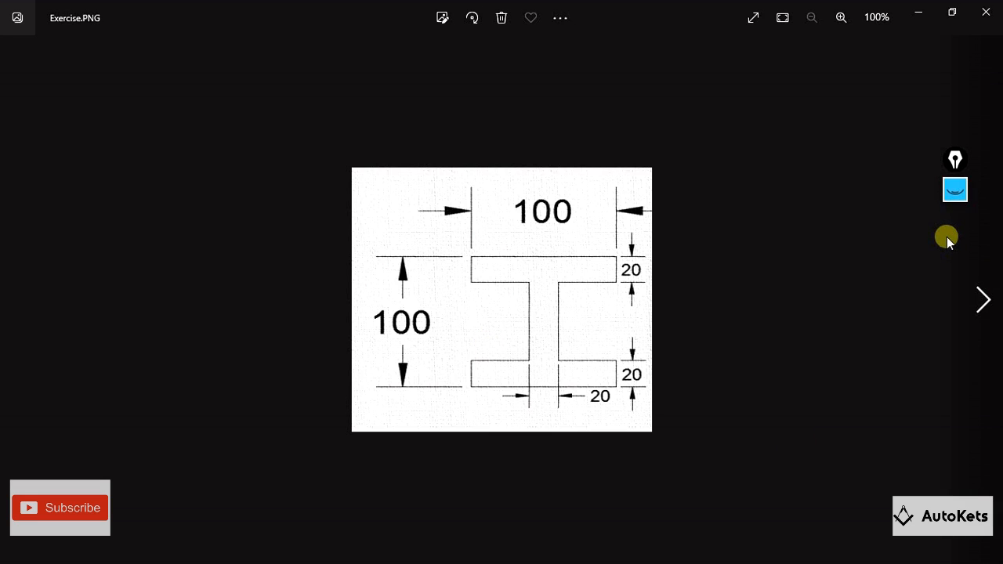
Annotate the I-section in yellow with the Epic Pen, marking its 100 by 100 size, a partial outline sketch and a vertical centre line
left_click(956, 190)
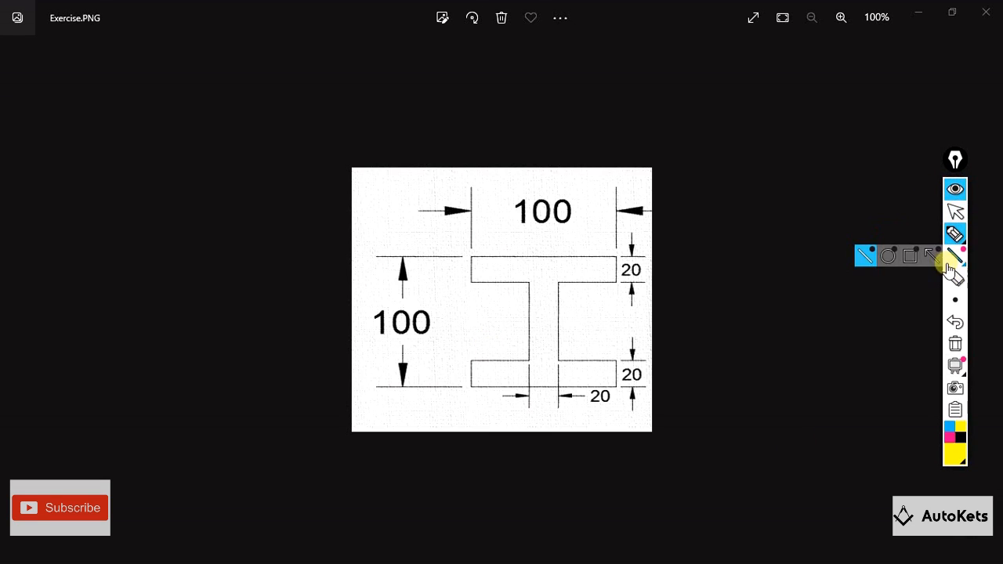
left_click(955, 235)
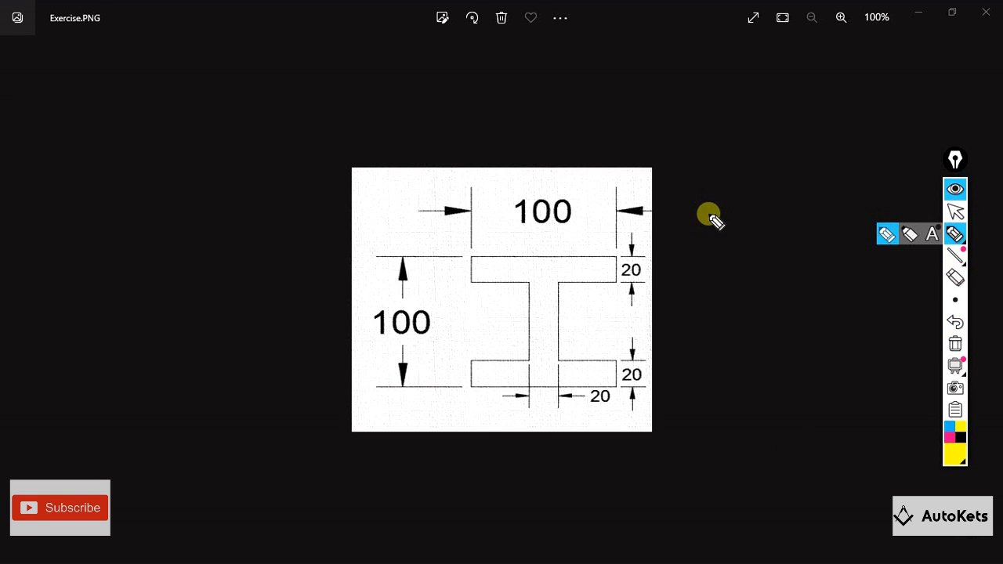
left_click_drag(707, 213, 846, 209)
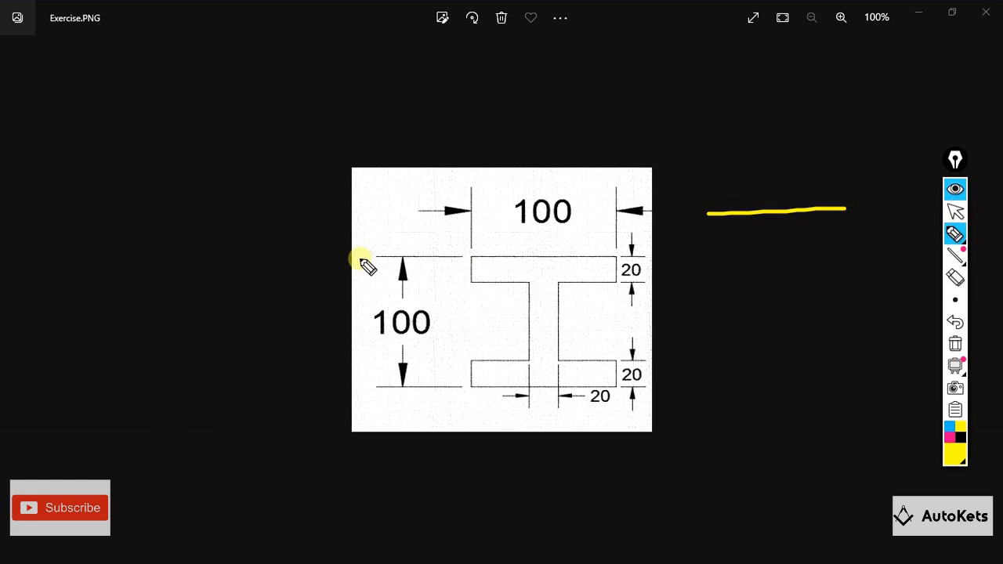
mouse_move(362, 259)
left_mouse_down()
mouse_move(376, 261)
mouse_move(379, 409)
left_mouse_up()
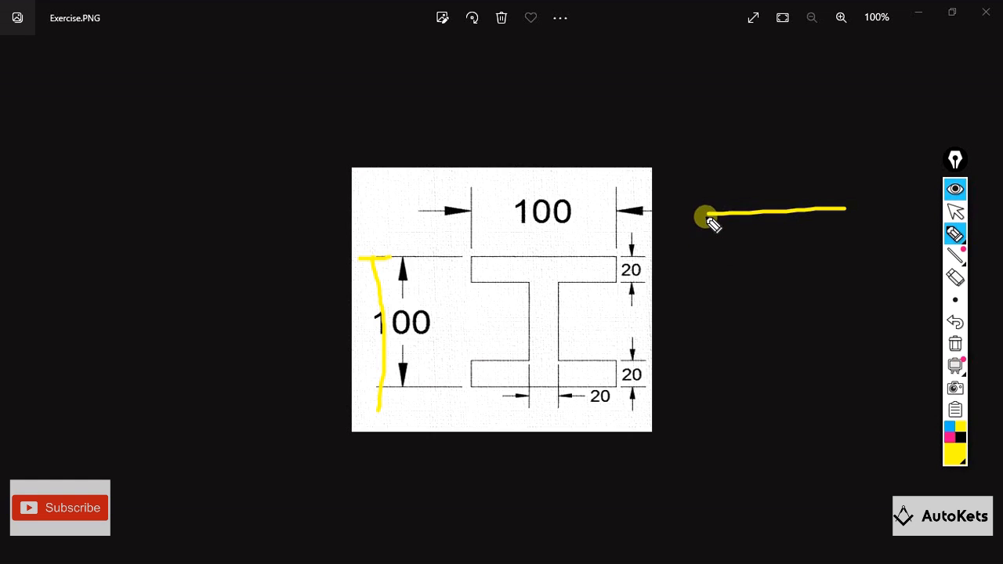
left_click_drag(720, 155, 722, 183)
mouse_move(764, 155)
left_mouse_down()
mouse_move(740, 194)
mouse_move(710, 362)
left_mouse_up()
mouse_move(673, 275)
left_mouse_down()
mouse_move(673, 318)
mouse_move(698, 286)
left_mouse_up()
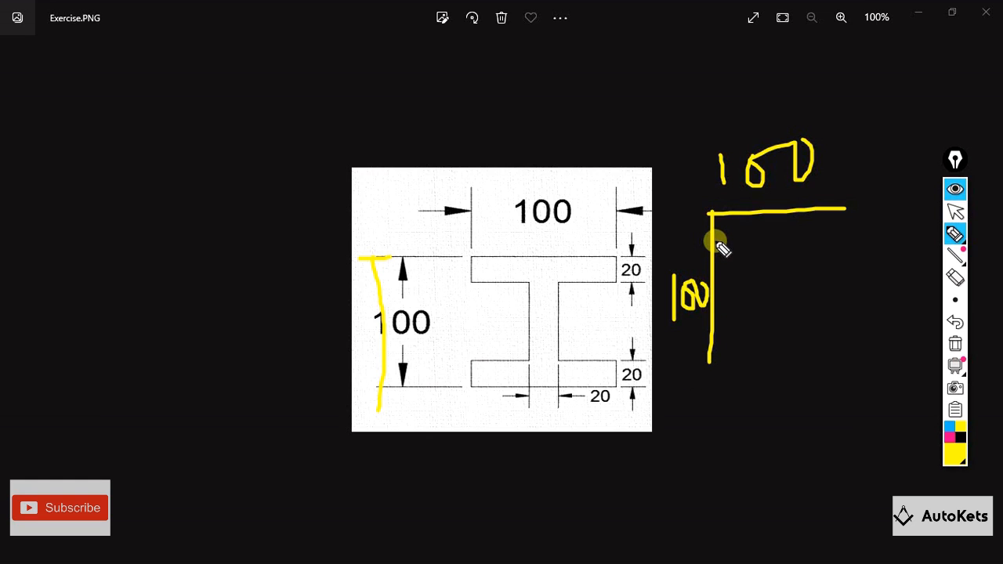
mouse_move(846, 210)
left_mouse_down()
mouse_move(846, 243)
mouse_move(812, 237)
mouse_move(801, 319)
mouse_move(828, 319)
left_mouse_up()
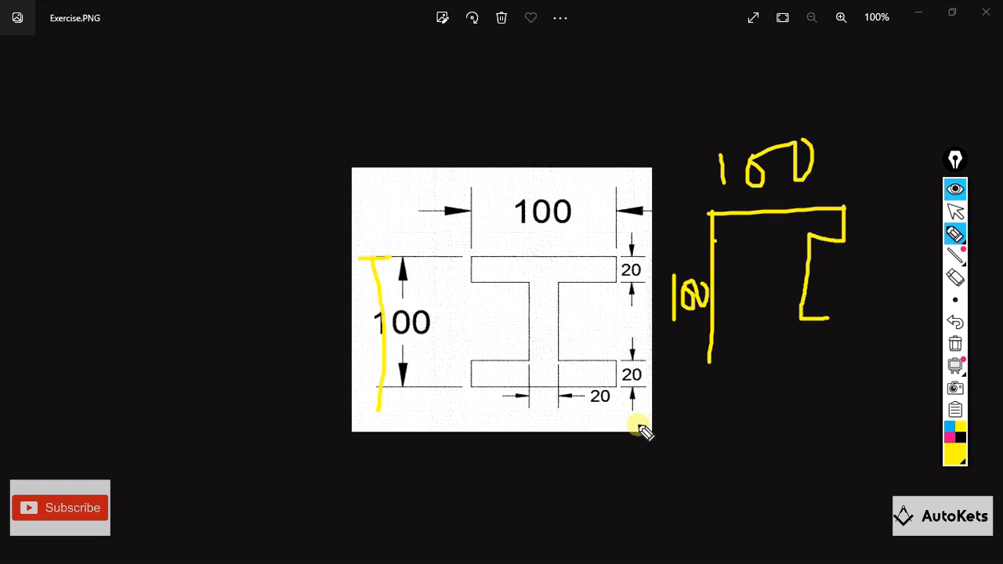
left_click_drag(545, 163, 535, 496)
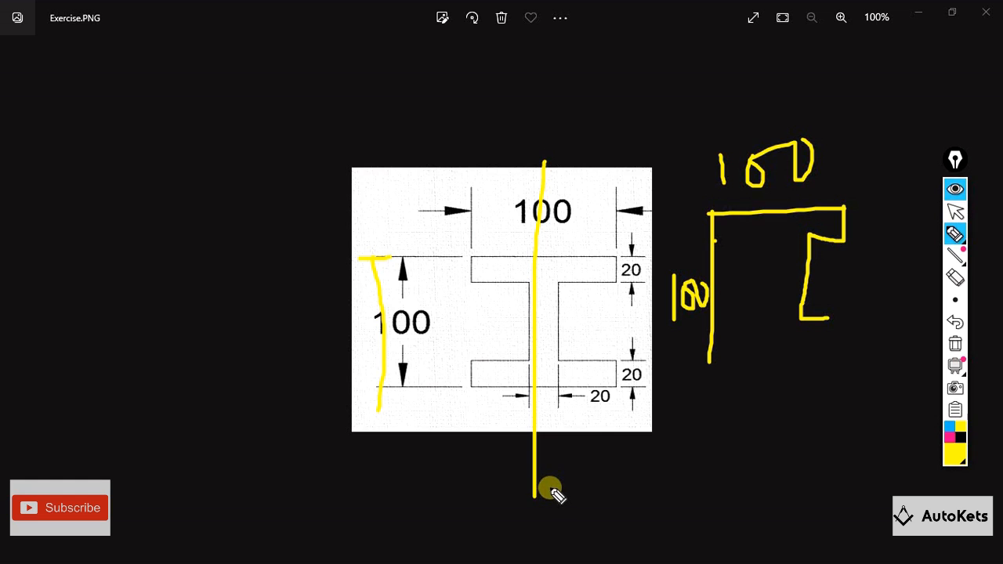
Clear the yellow annotations and mark the I-section's web height as 60 in pink
left_click(949, 436)
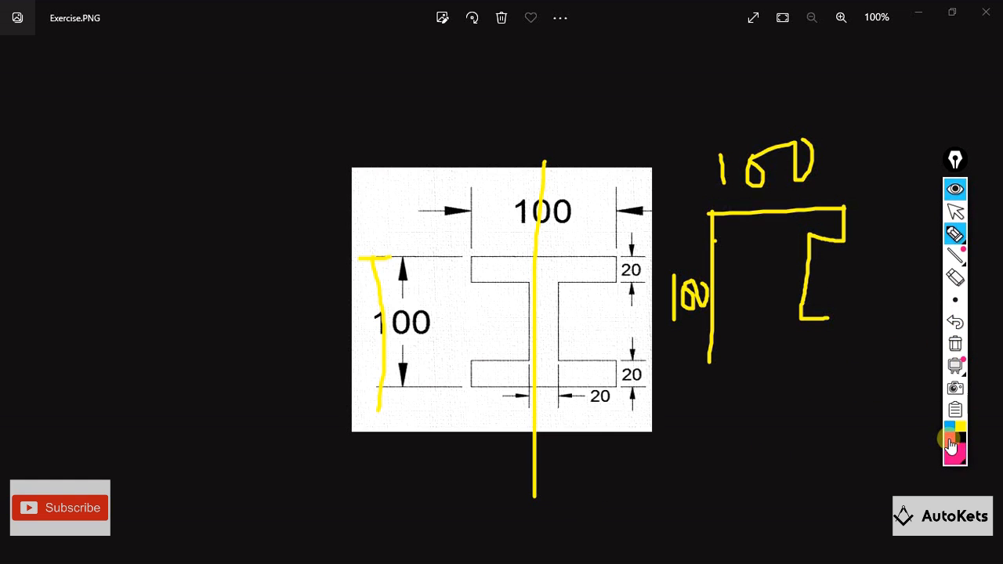
left_click(954, 349)
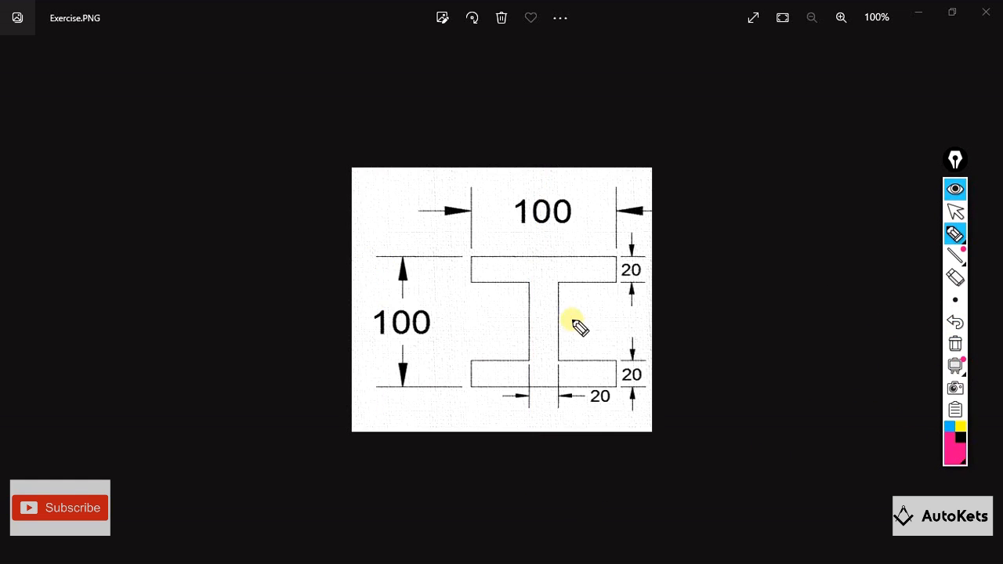
left_click_drag(589, 279, 589, 355)
mouse_move(596, 312)
left_mouse_down()
mouse_move(679, 312)
mouse_move(682, 322)
left_mouse_up()
mouse_move(738, 296)
left_mouse_down()
mouse_move(753, 304)
mouse_move(740, 296)
left_mouse_up()
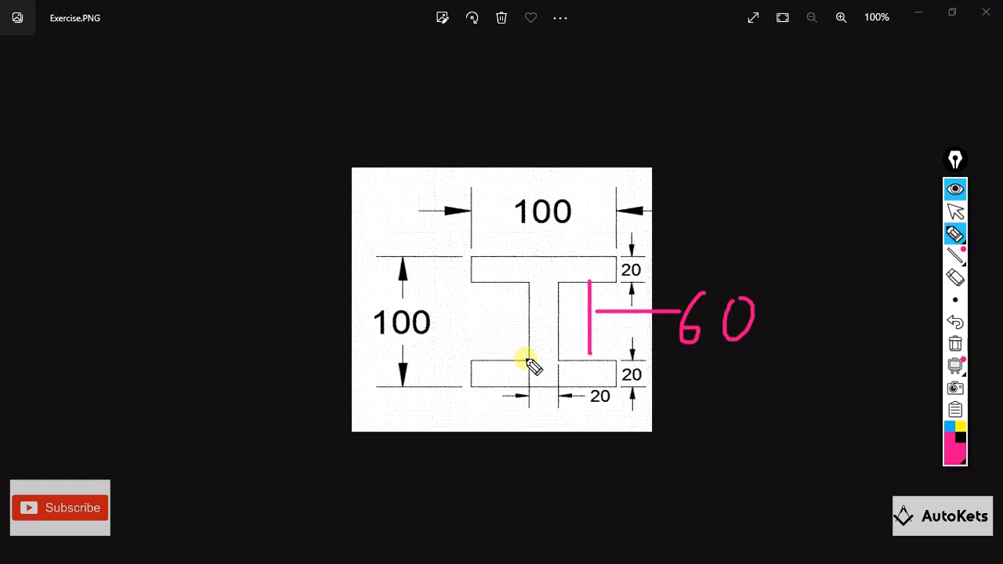
Write 40 in pink on both sides of the web for the lower flange's overhangs
left_click_drag(493, 322, 510, 356)
mouse_move(612, 330)
left_mouse_down()
mouse_move(594, 352)
mouse_move(621, 376)
mouse_move(615, 370)
left_mouse_up()
mouse_move(630, 347)
left_mouse_down()
mouse_move(638, 354)
mouse_move(641, 344)
left_mouse_up()
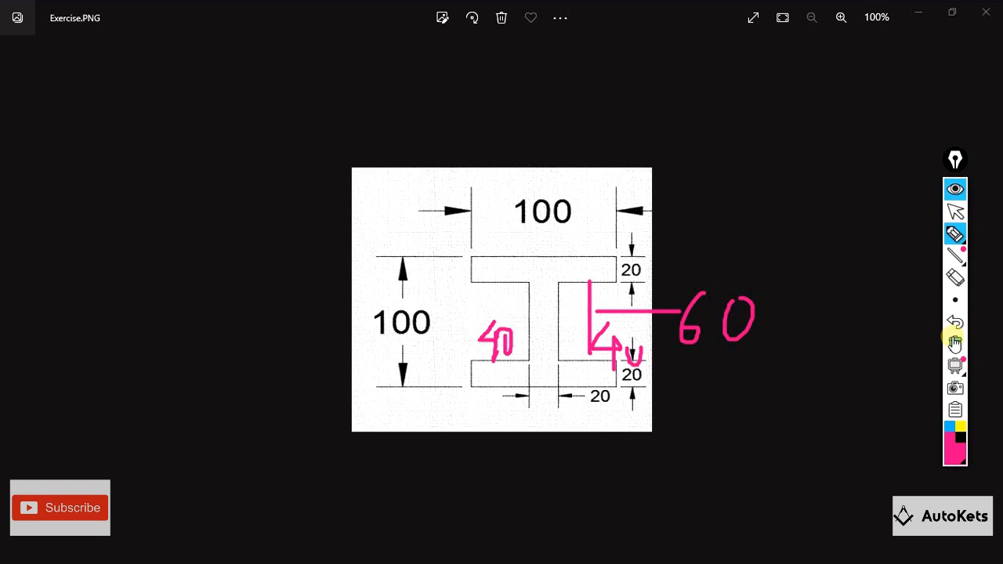
Clear the pink annotations, collapse the Epic Pen toolbar and switch to Drawing1.dwg in AutoCAD
left_click(956, 344)
left_click(956, 189)
key("alt+Tab")
key("Tab")
key("Tab")
key("Tab")
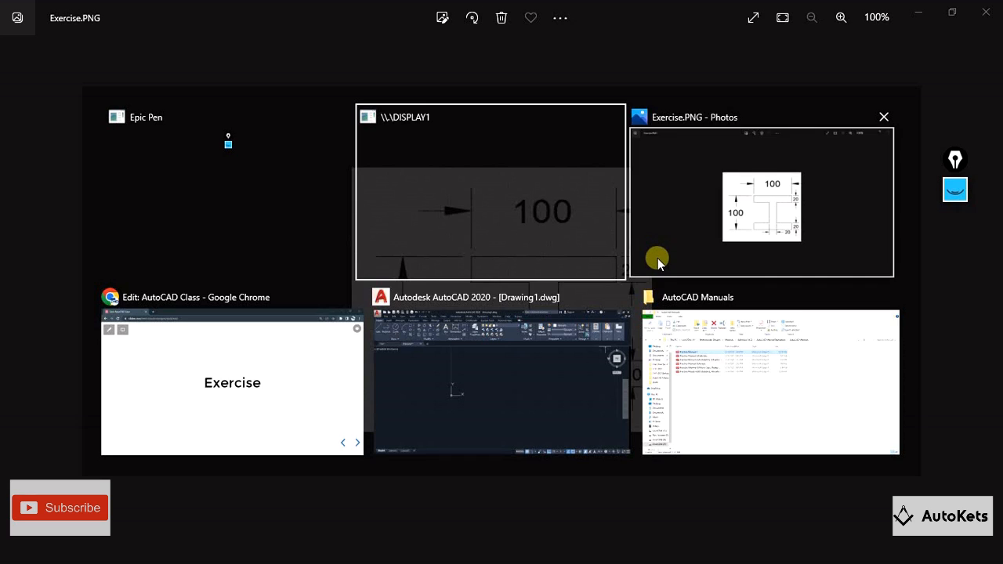
scroll(540, 284, "down", 2)
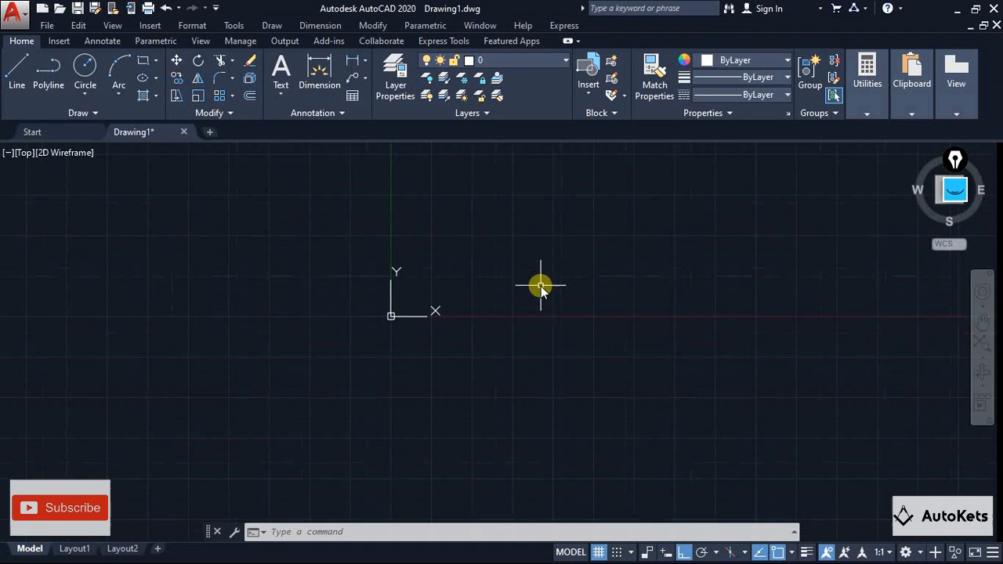
middle_click_drag(539, 303, 563, 326)
scroll(404, 312, "up", 2)
scroll(404, 312, "up", 2)
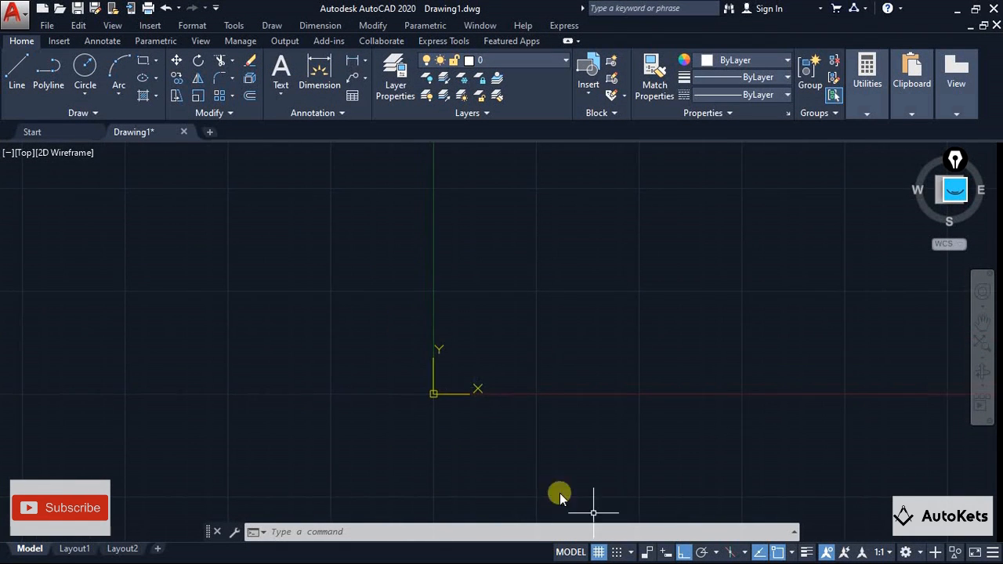
With Ortho on, start a line at 0,0 and draw the I-section's bottom edge 100 units to the right
left_click(684, 553)
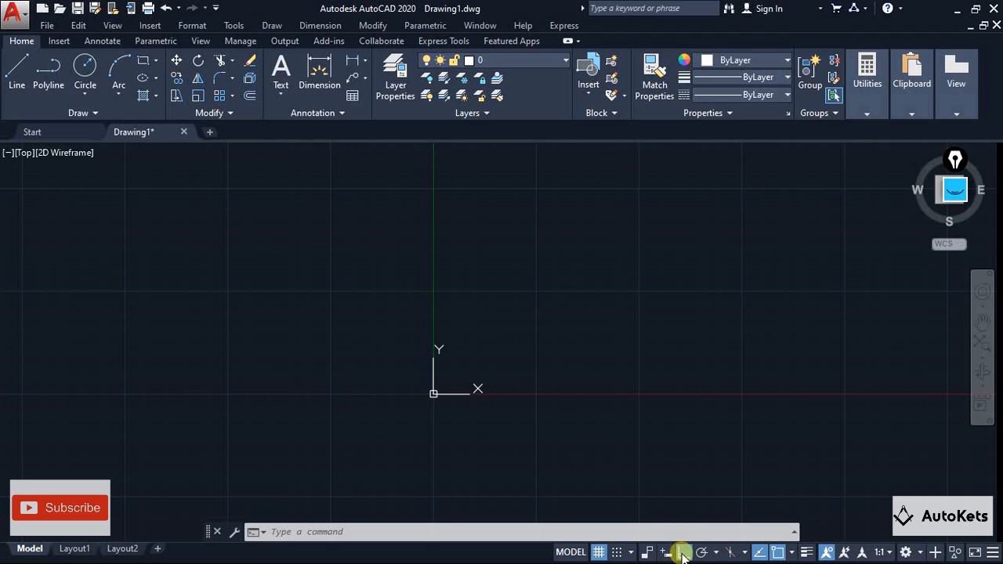
left_click(12, 69)
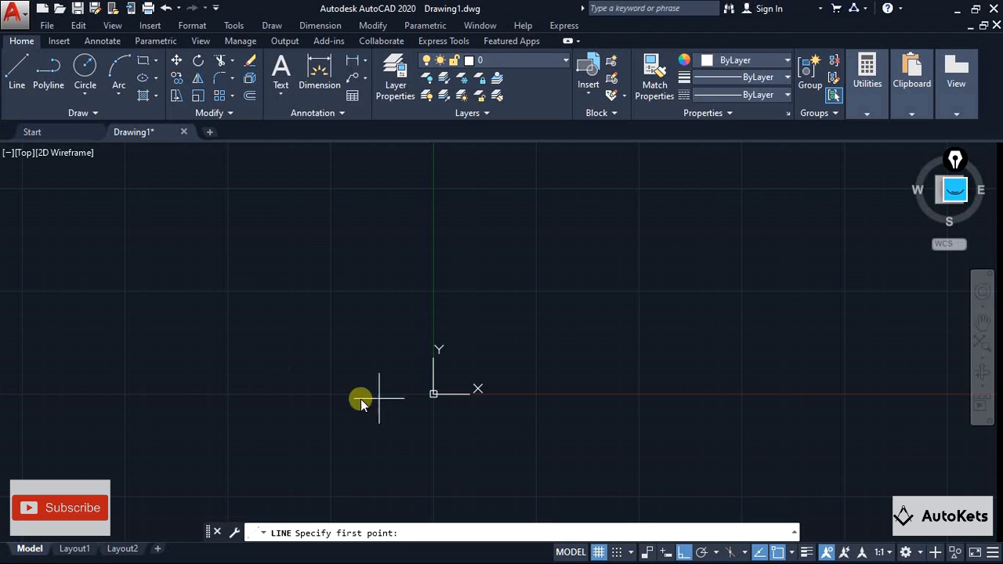
scroll(455, 414, "up", 3)
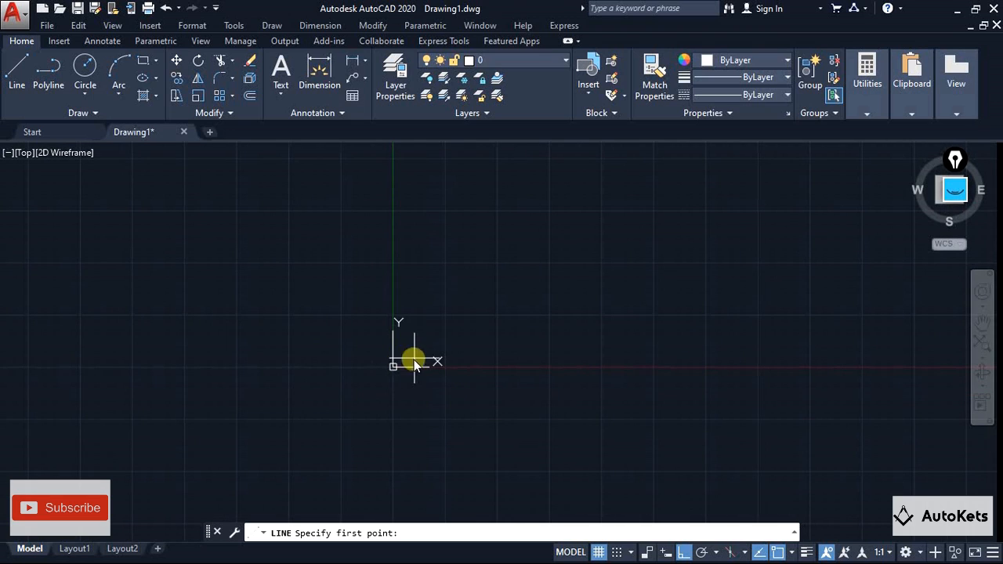
type("0,0")
key("Return")
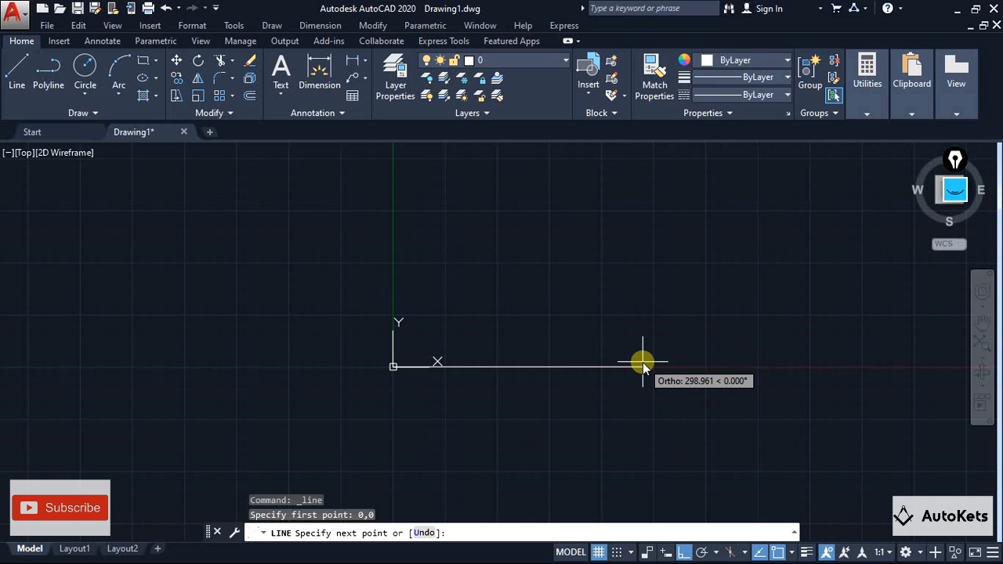
key("Return")
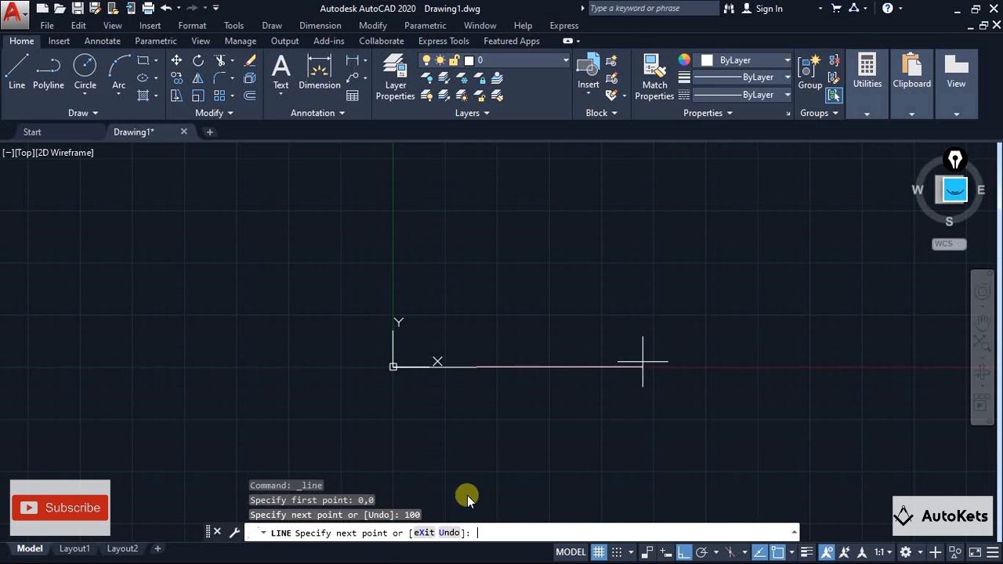
scroll(392, 441, "up", 4)
scroll(393, 441, "up", 2)
middle_click_drag(486, 358, 448, 559)
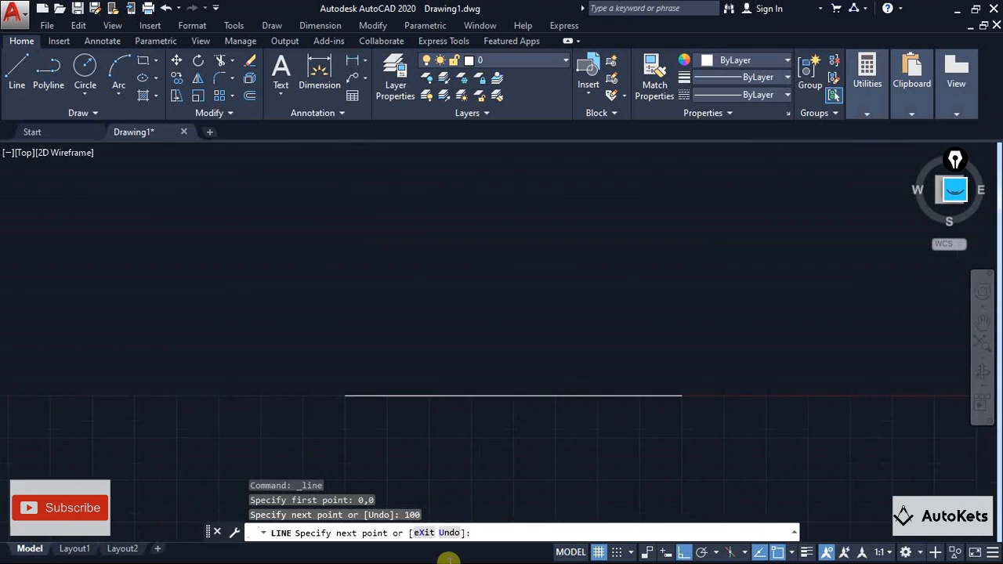
scroll(536, 393, "down", 4)
Check the lower flange in Exercise.PNG, return to AutoCAD and continue the outline 20 up and 40 left
key("alt+Tab")
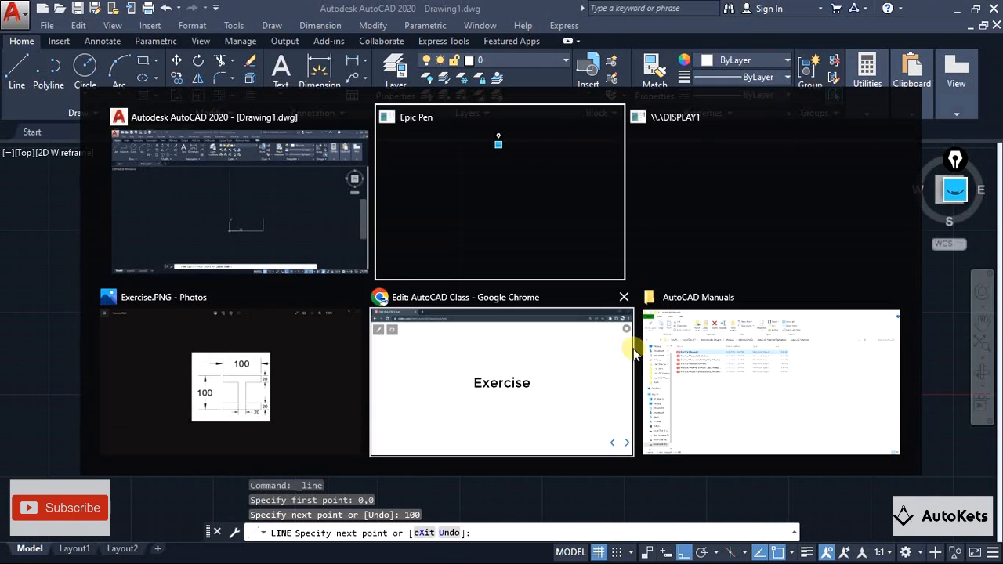
key("Tab")
key("Tab")
key("Tab")
key("Tab")
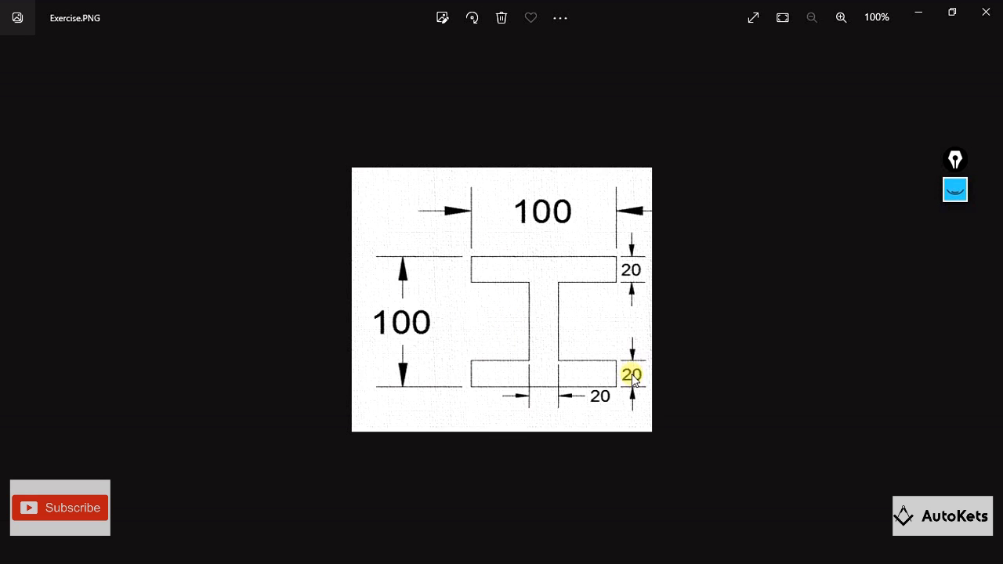
key("alt+Tab")
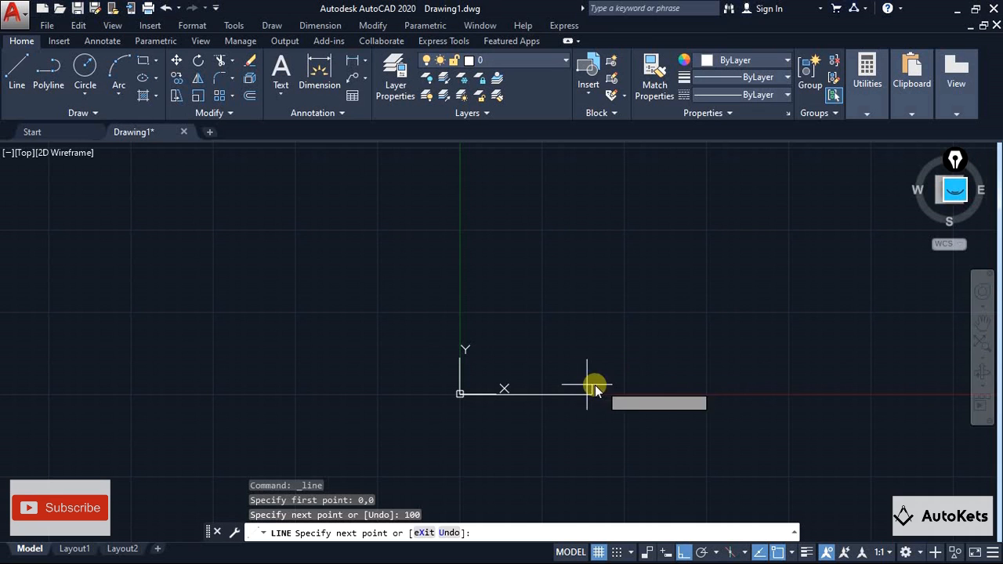
key("Return")
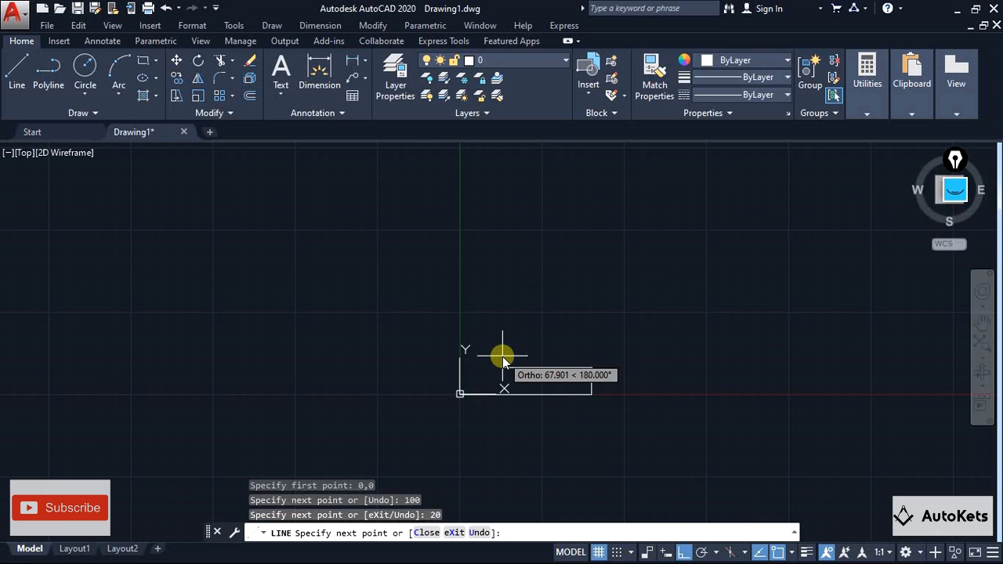
key("Return")
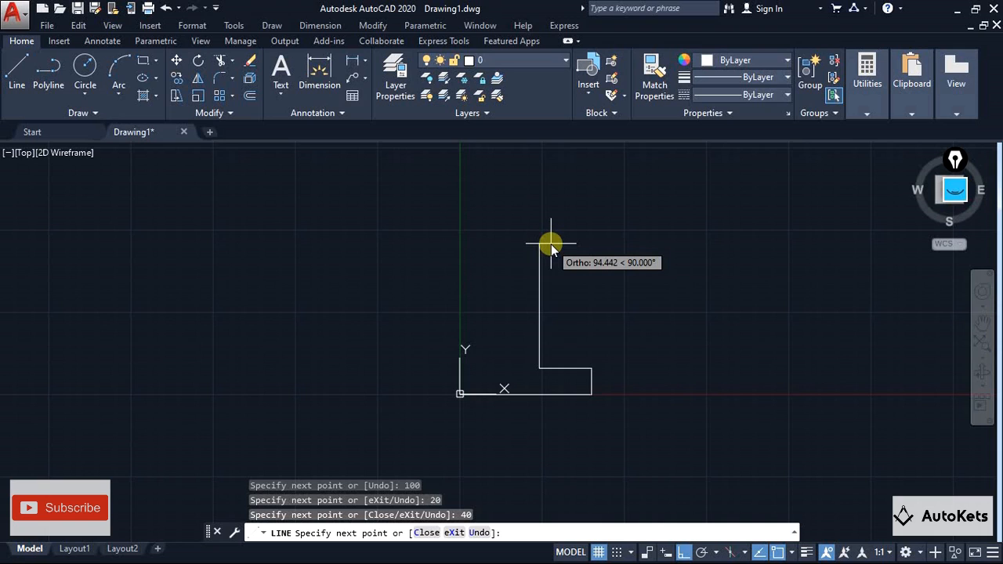
Check the web height in Exercise.PNG, return to AutoCAD and continue the outline 60 up and 40 right
key("alt+Tab")
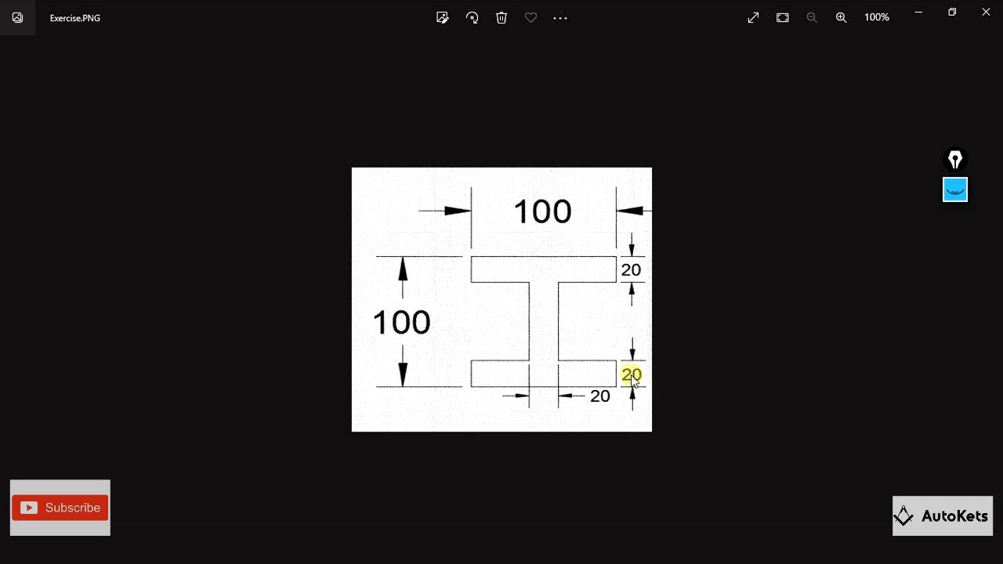
key("alt+Tab")
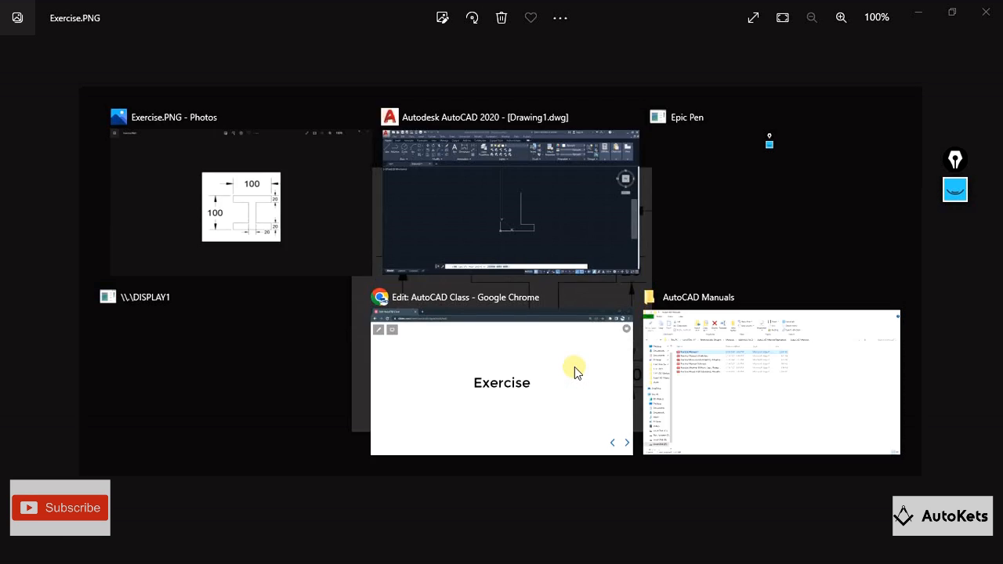
type("60")
key("Return")
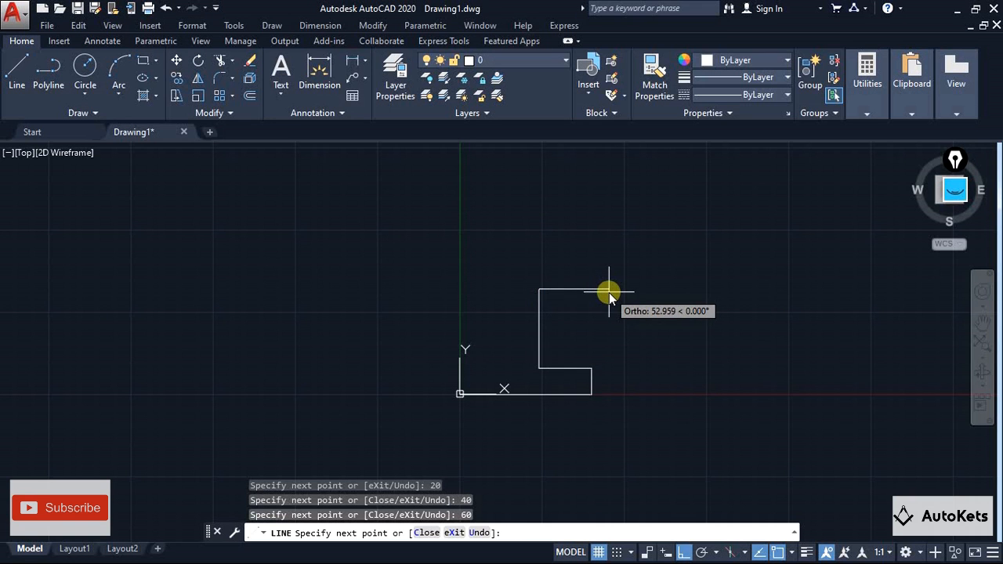
type("40")
key("Return")
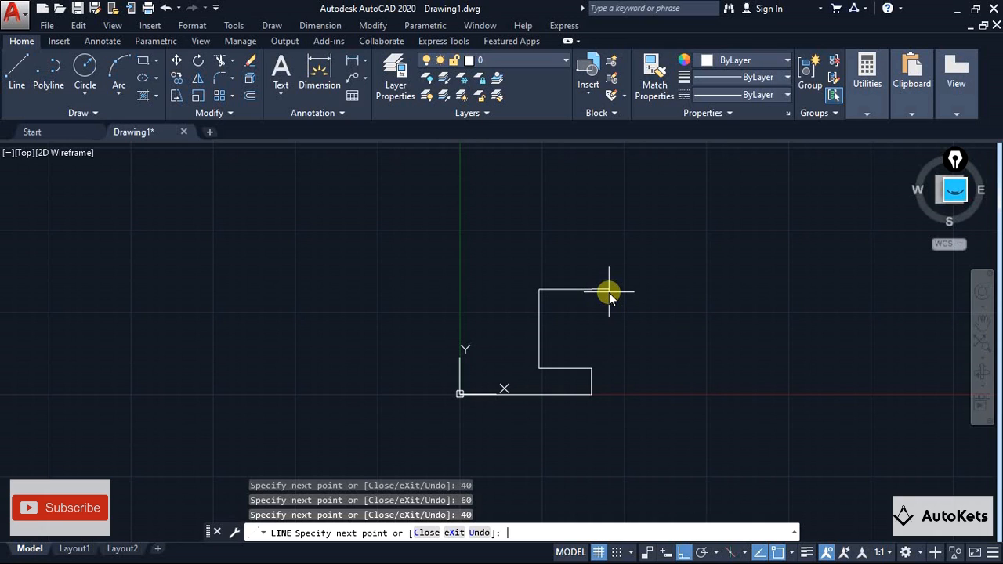
Draw the upper flange's right end 20 up and its top edge 100 to the left
type("20")
key("Return")
type("1")
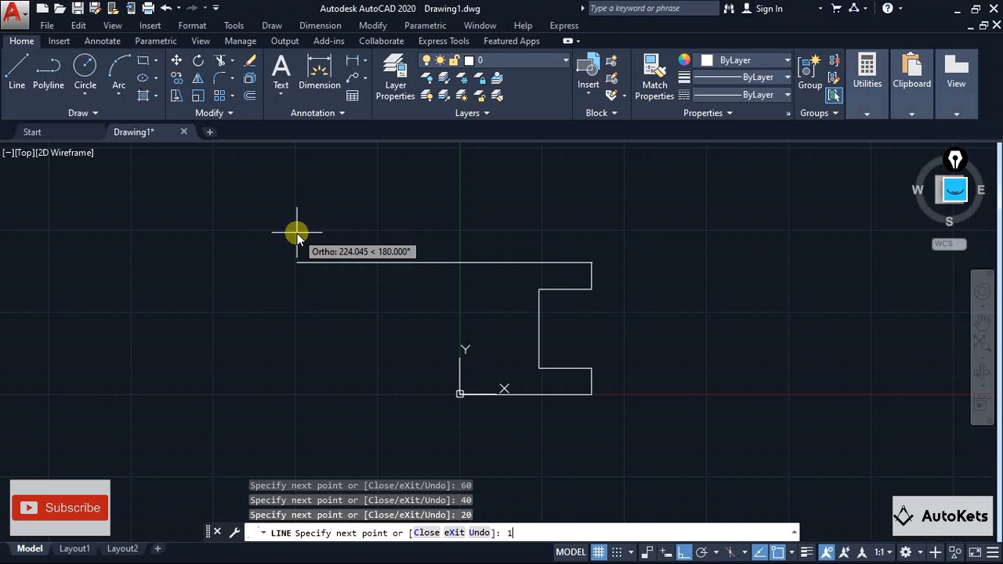
type("00")
key("Return")
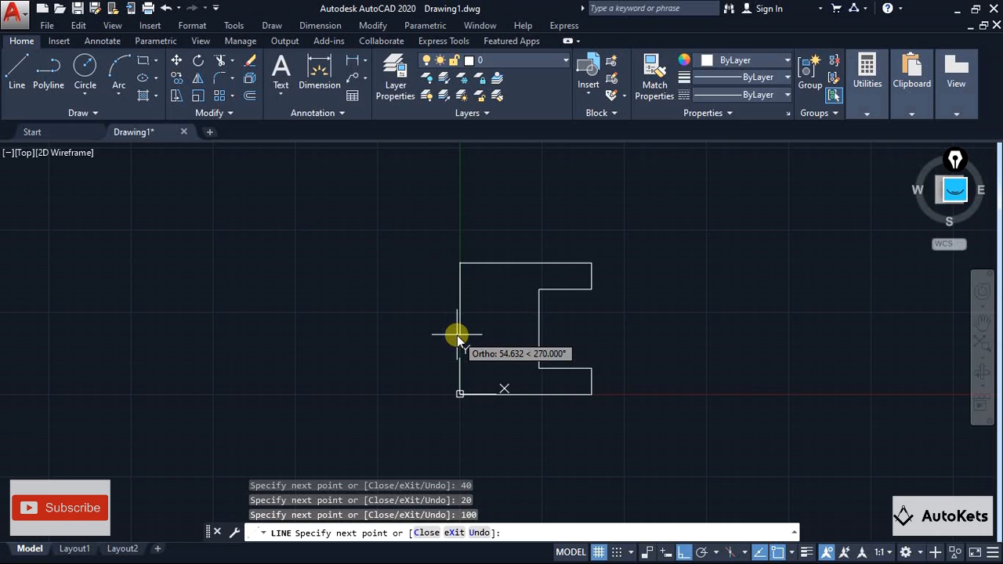
Draw the upper flange's left end 20 down and its underside 40 right to the web
type("20")
key("Return")
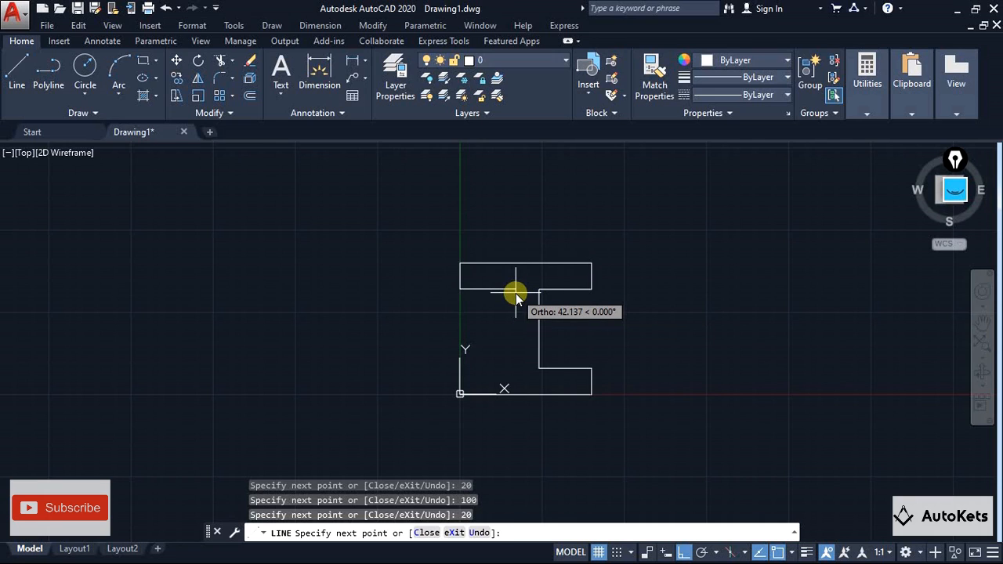
type("40")
key("Return")
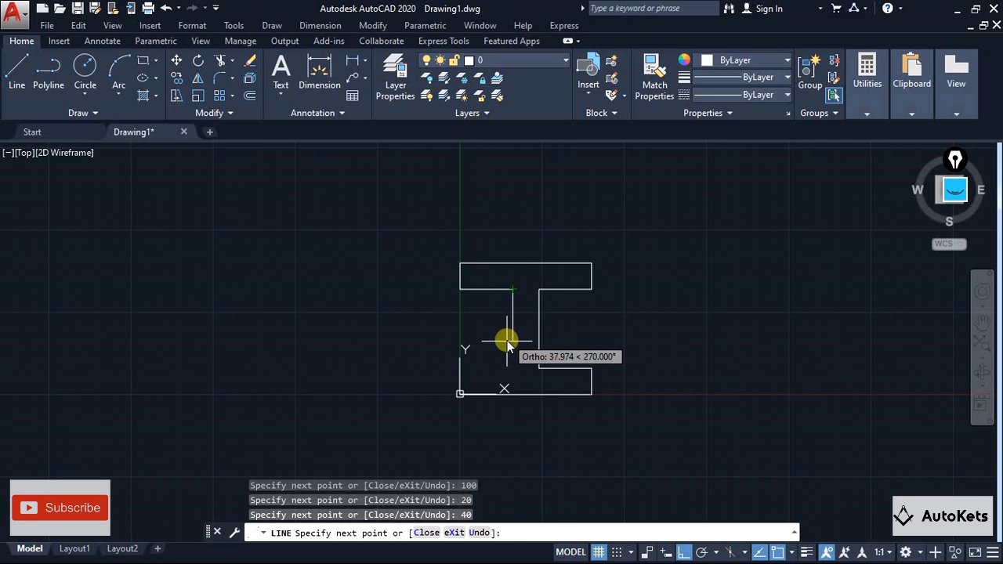
Draw the web's left side 60 down and the lower flange's top 40 left, close the outline at the origin and end the line
type("60")
key("Return")
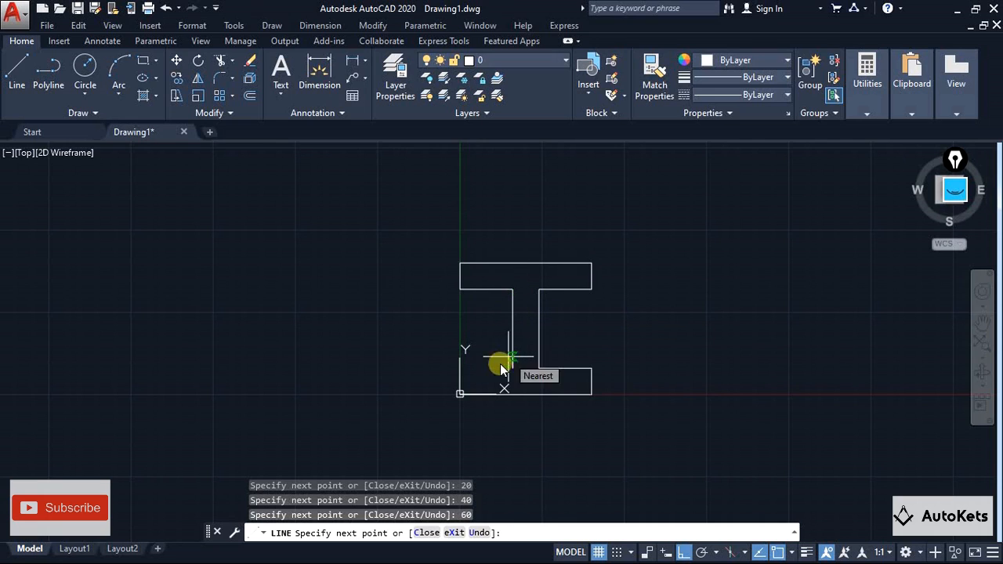
key("Return")
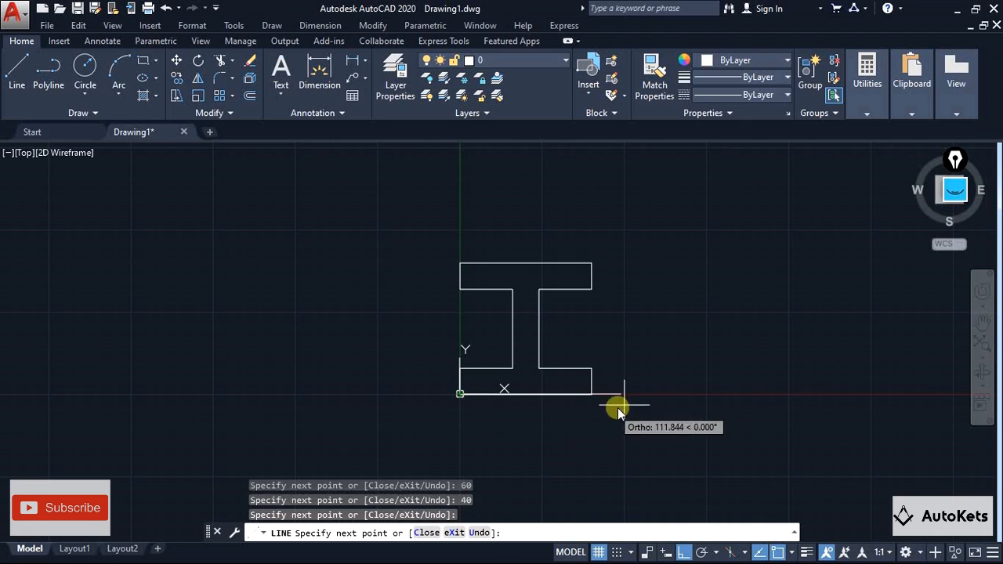
key("Escape")
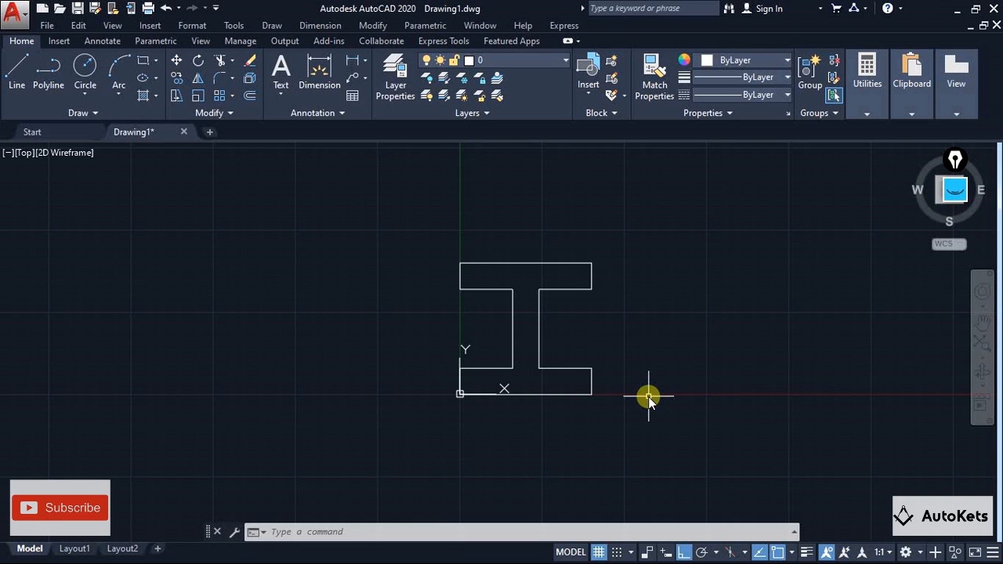
Select the whole I-section with a selection window and erase it
left_click(331, 195)
left_click(884, 519)
key("Delete")
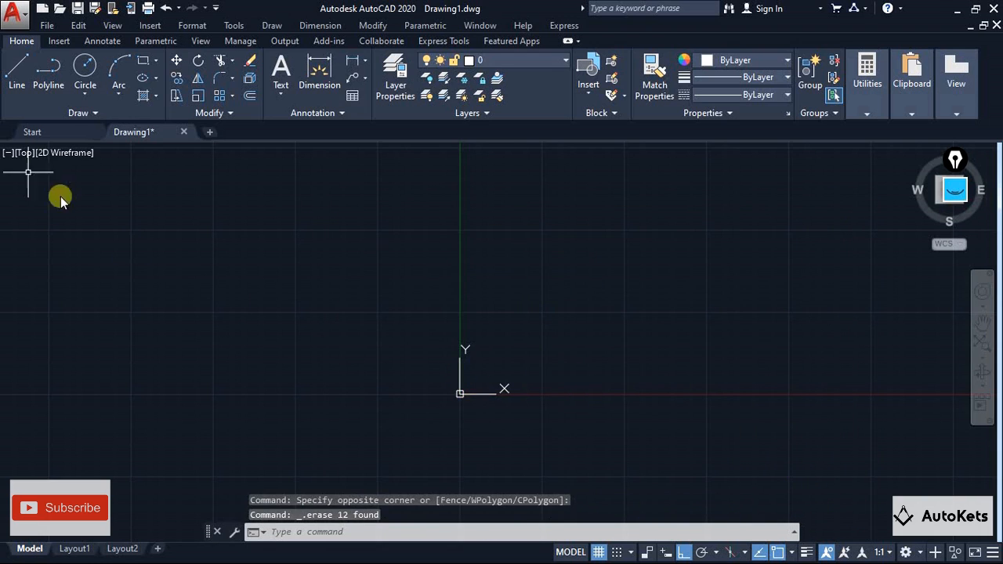
Start a line outline at 0,0 and draw segments 100 up, 100 across to the right and 20 down
left_click(14, 71)
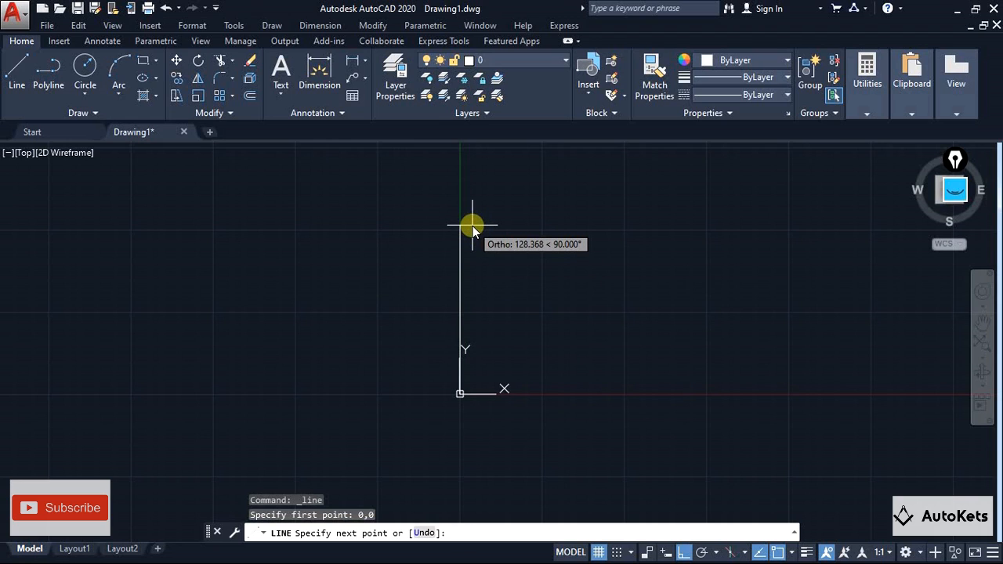
type("100")
key("Return")
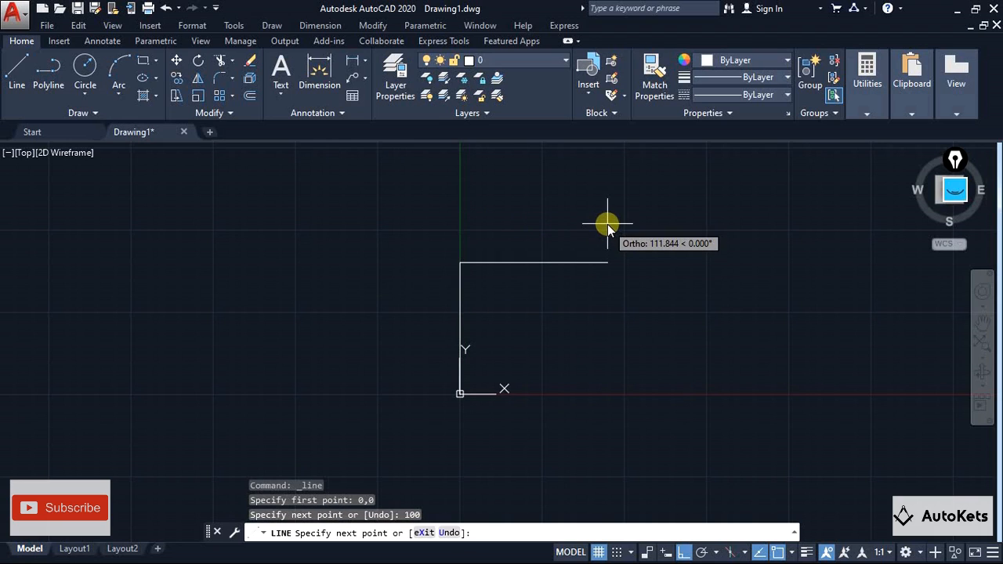
type("100")
key("Return")
scroll(608, 224, "up", 2)
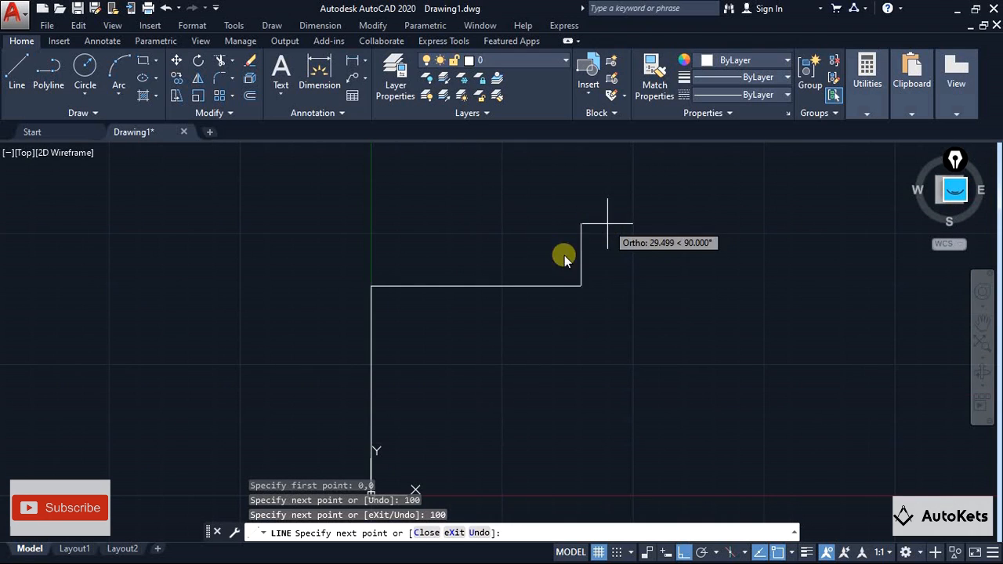
type("20")
key("Return")
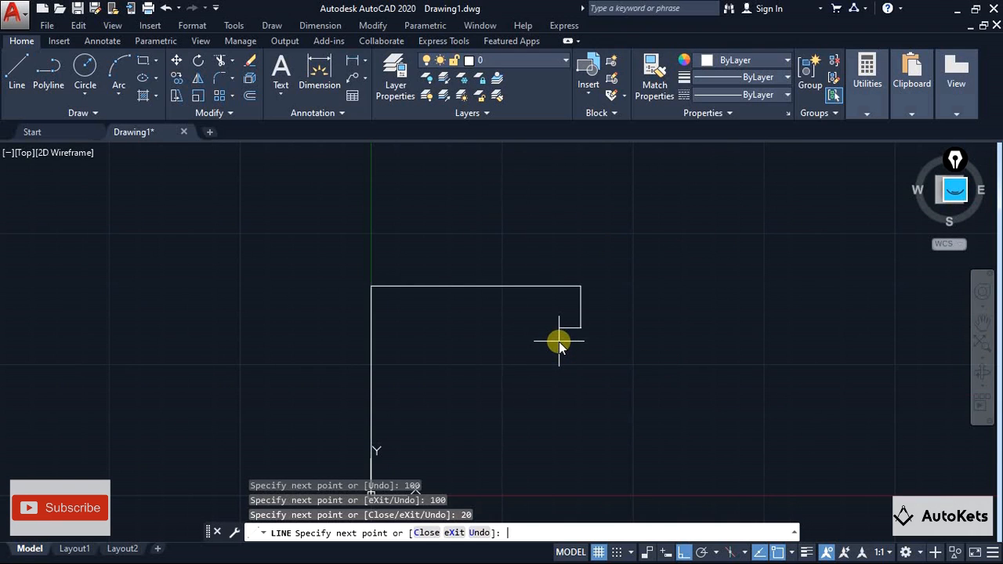
Continue the E outline with segments 80 to the left, 20 down and 80 to the right, forming the upper notch and middle arm
scroll(559, 342, "down", 2)
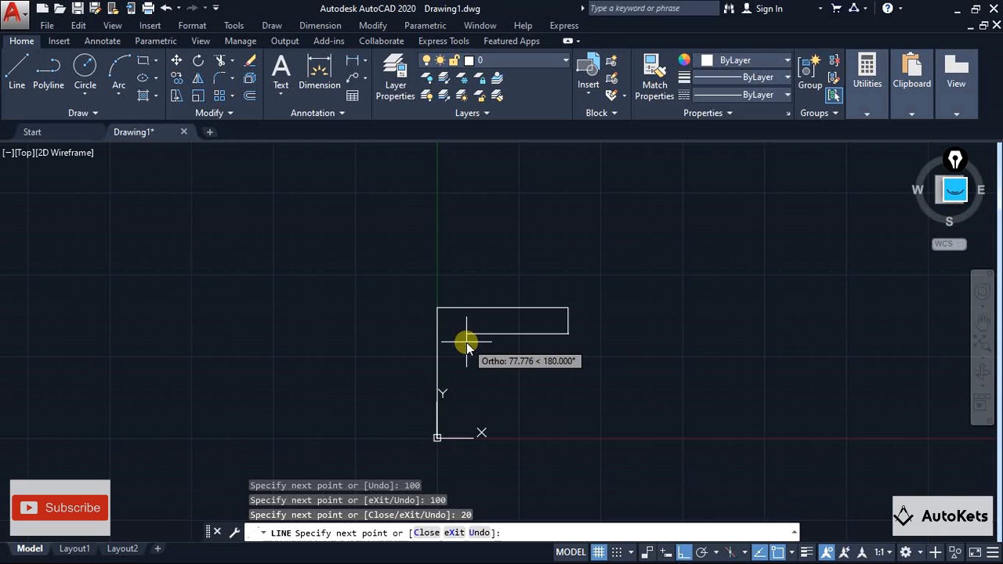
type("80")
key("Return")
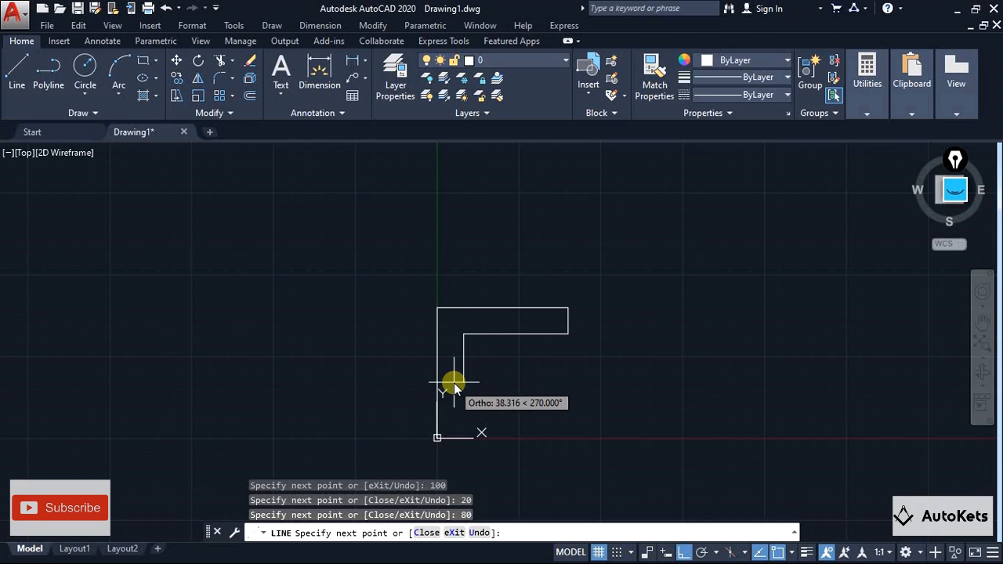
type("20")
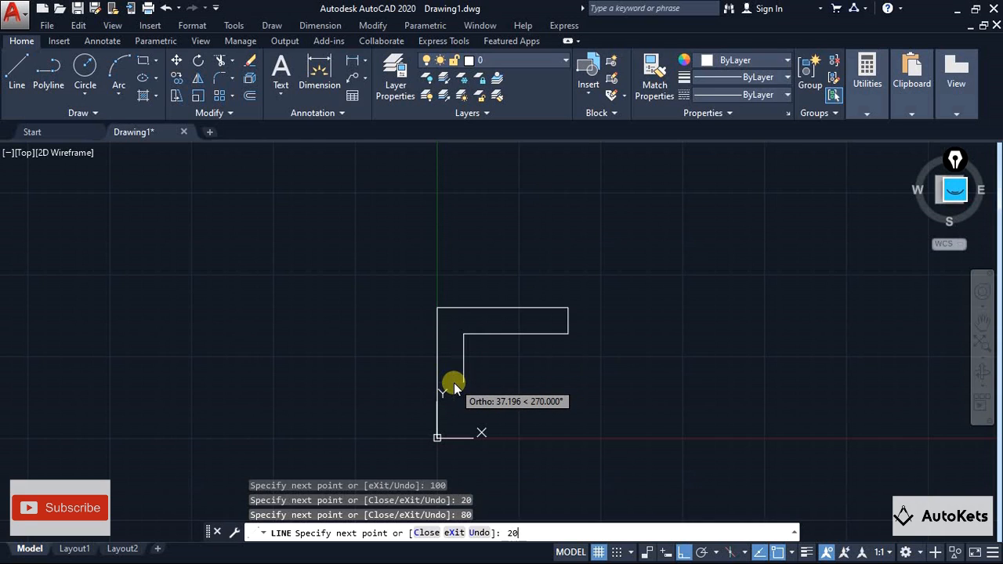
key("Return")
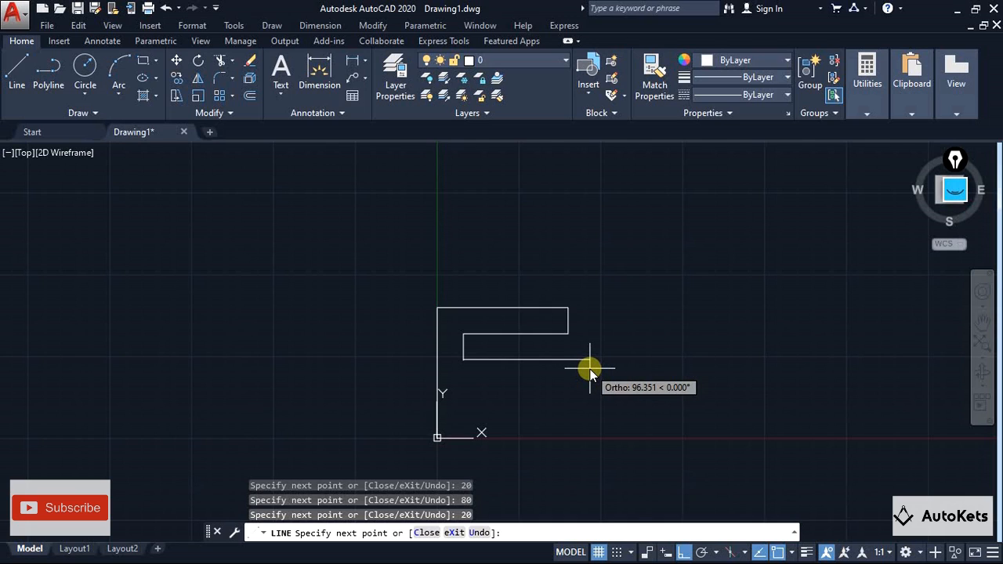
type("80")
key("Return")
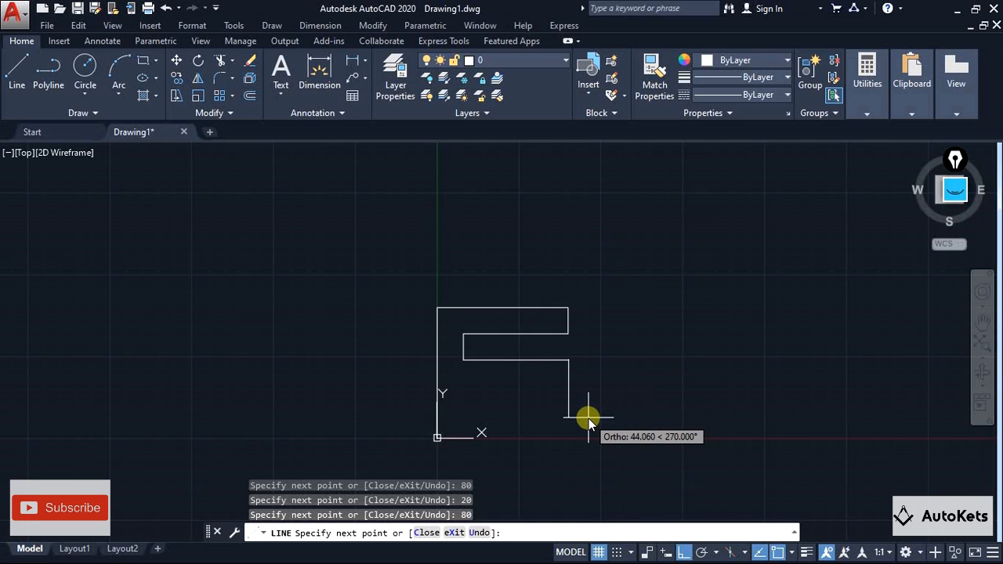
Draw the middle arm's 20 end downwards, its 80 lower edge leftwards and the lower notch's 20 side downwards
type("20")
key("Return")
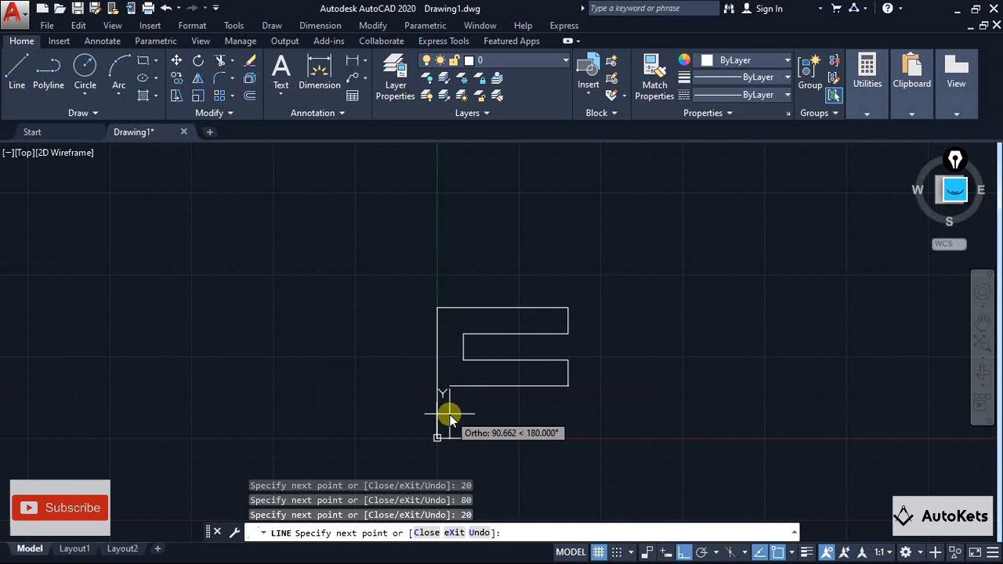
type("80")
key("Return")
type("20")
key("Return")
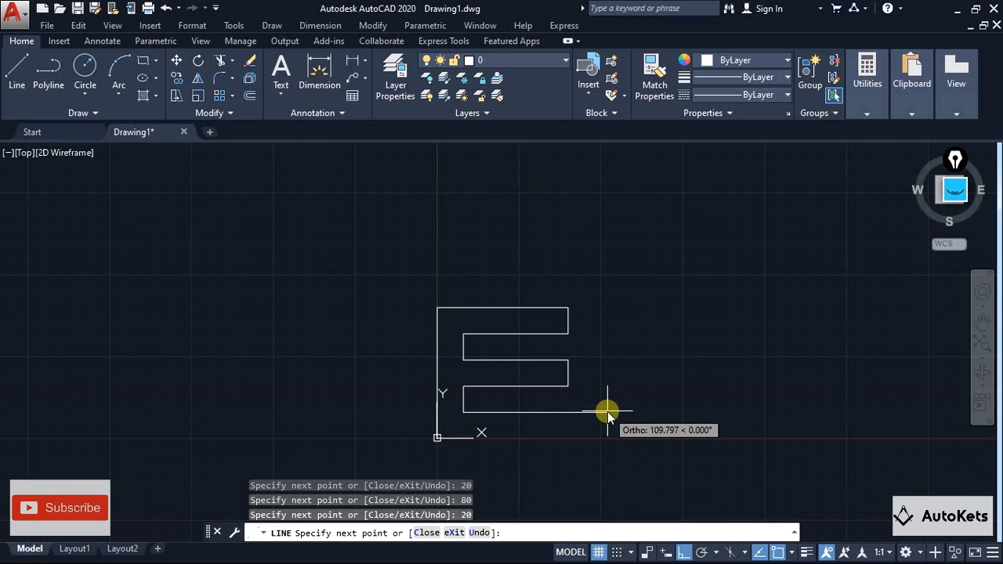
Complete the bottom arm with segments 80 to the right and 20 down, closing the E outline at the origin
type("80")
key("Return")
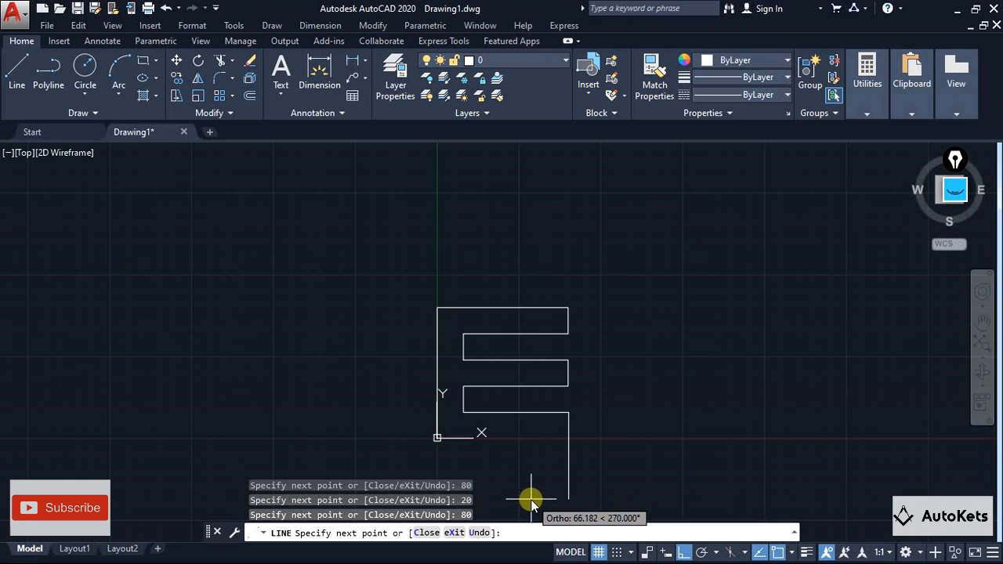
type("20")
key("Return")
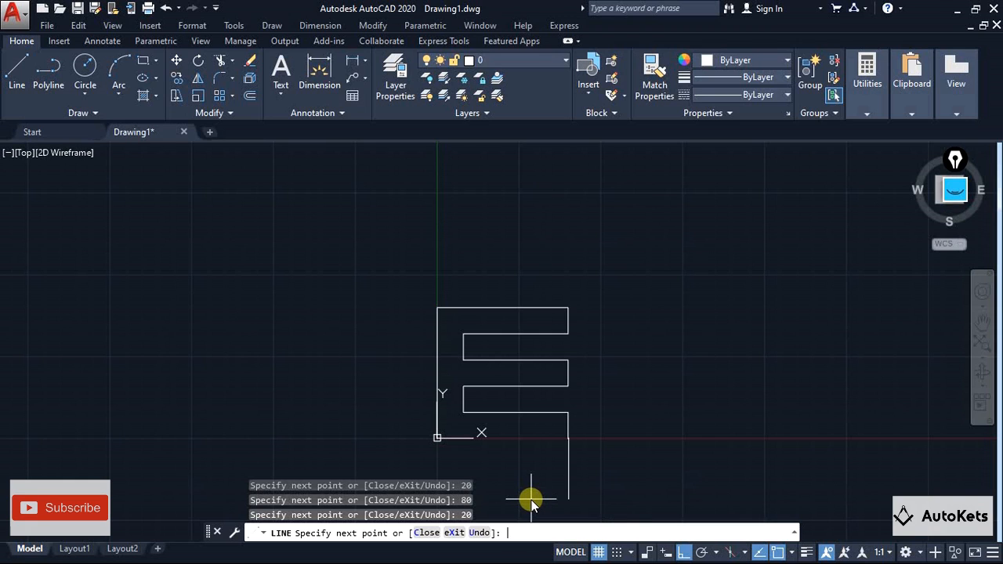
left_click(437, 439)
key("Escape")
scroll(656, 389, "up", 2)
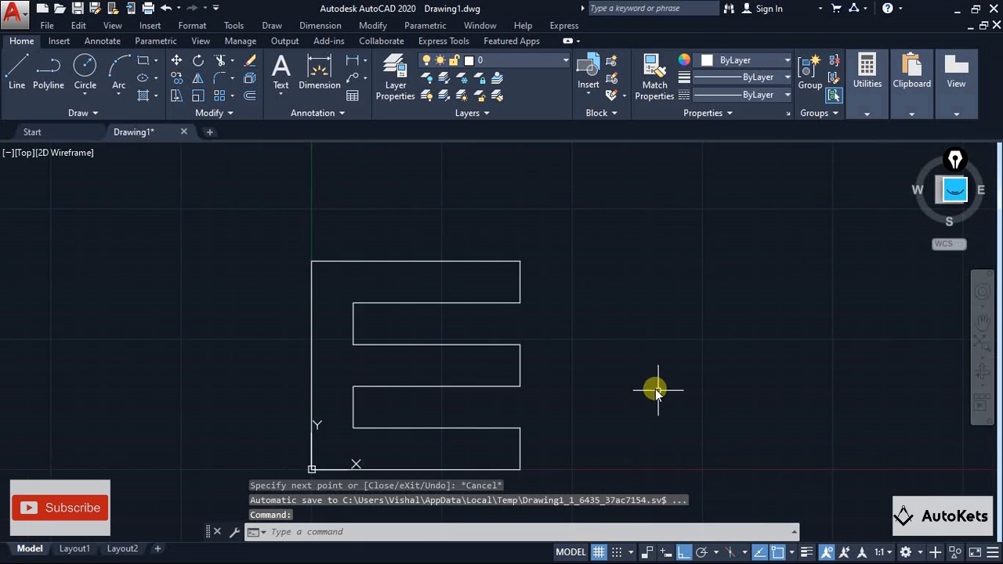
Sketch a yellow freehand block letter F beside the E, with height and width markers and the labels 100 and 20
middle_click_drag(655, 389, 554, 298)
scroll(553, 306, "down", 2)
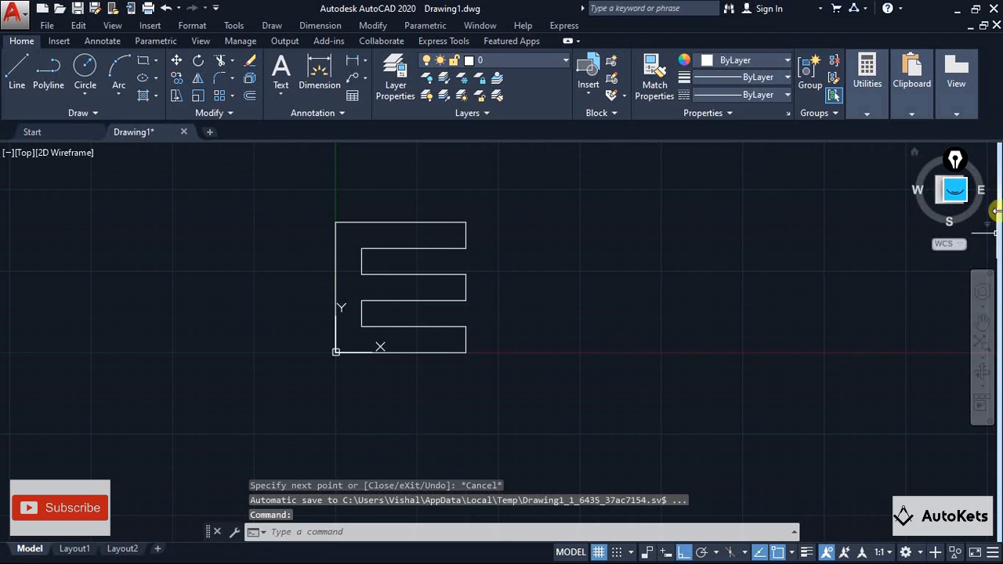
left_click(954, 193)
left_click(962, 425)
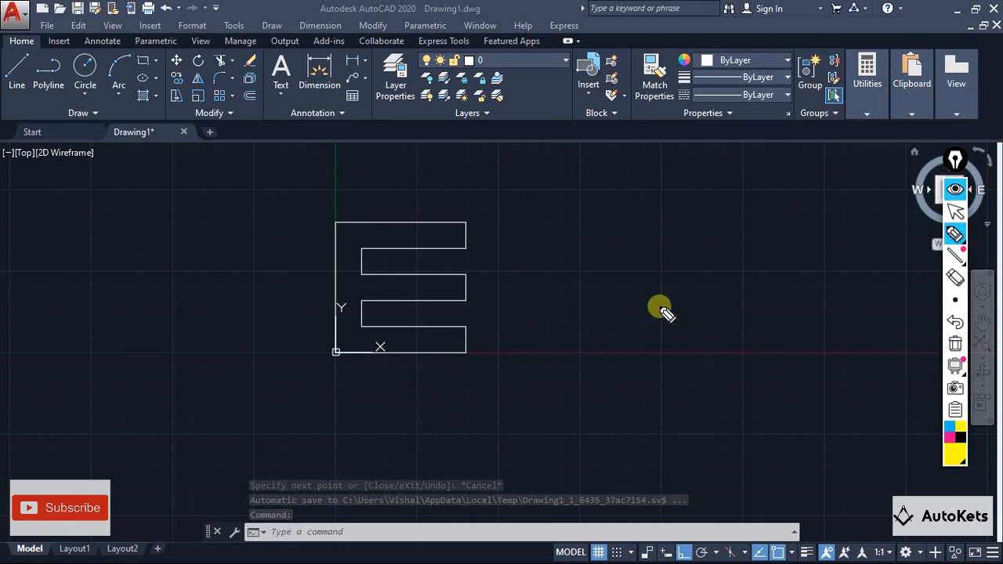
mouse_move(588, 207)
left_mouse_down()
mouse_move(600, 350)
mouse_move(611, 268)
mouse_move(679, 266)
mouse_move(614, 212)
mouse_move(687, 184)
mouse_move(588, 181)
mouse_move(577, 210)
left_mouse_up()
left_click_drag(549, 172, 549, 355)
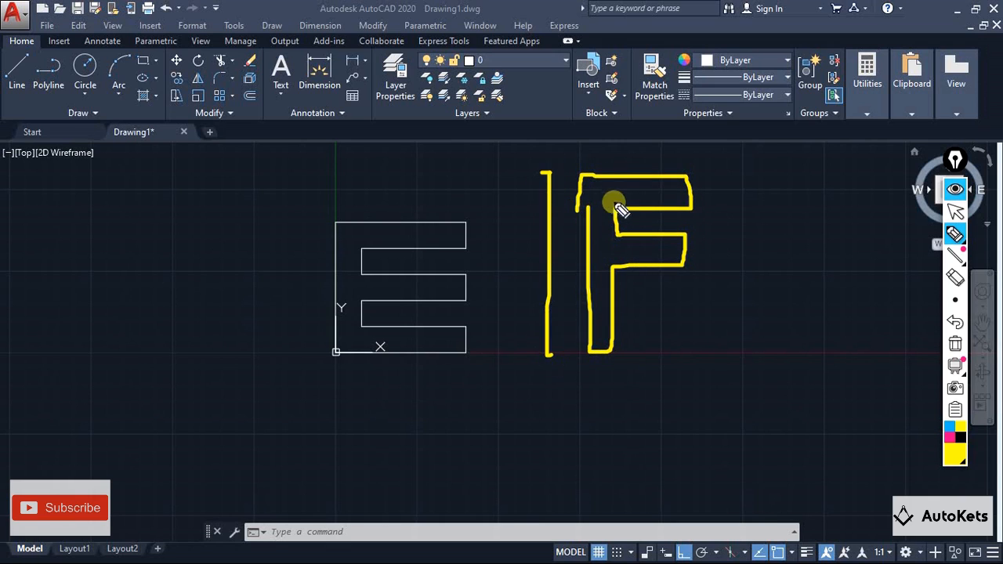
mouse_move(578, 135)
left_mouse_down()
mouse_move(578, 162)
mouse_move(686, 131)
left_mouse_up()
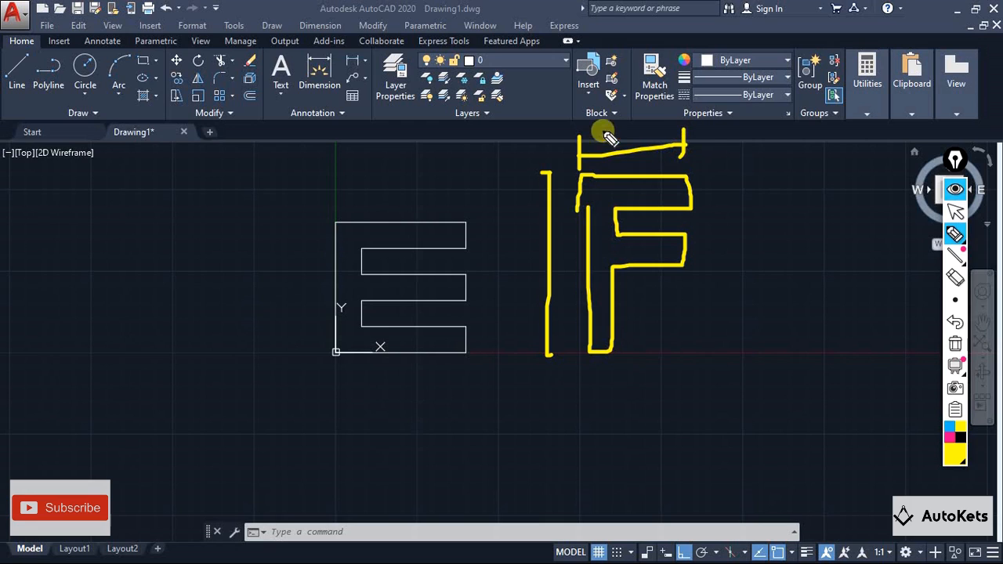
left_click_drag(610, 138, 665, 118)
mouse_move(704, 185)
left_mouse_down()
mouse_move(736, 194)
mouse_move(718, 207)
left_mouse_up()
left_click_drag(751, 168, 761, 174)
Sketch a freehand block letter X beside the F and clear all the screen annotations
mouse_move(699, 311)
left_mouse_down()
mouse_move(784, 388)
mouse_move(687, 472)
mouse_move(742, 497)
mouse_move(799, 410)
mouse_move(889, 475)
mouse_move(925, 475)
mouse_move(846, 387)
mouse_move(880, 292)
mouse_move(712, 284)
left_mouse_up()
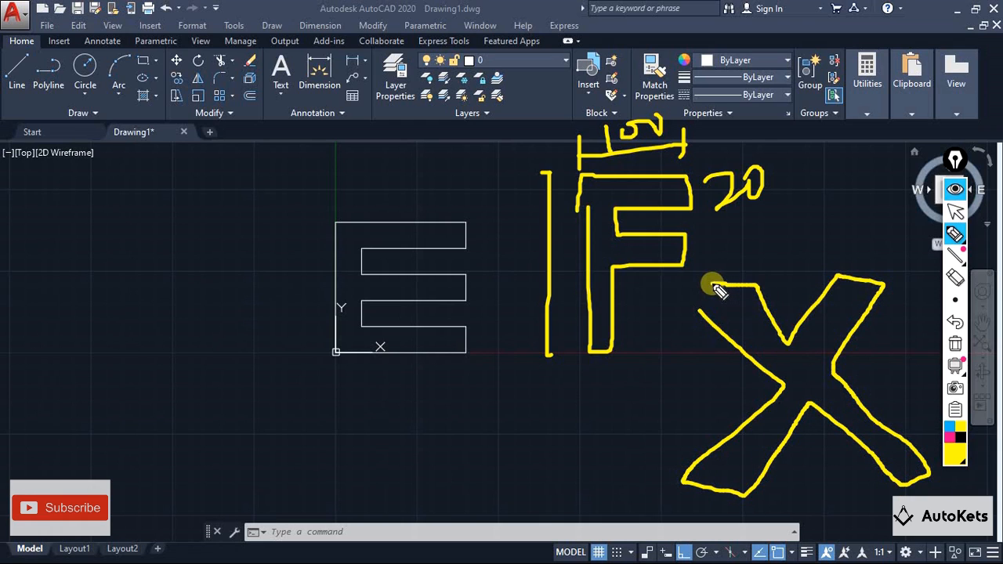
left_click(955, 353)
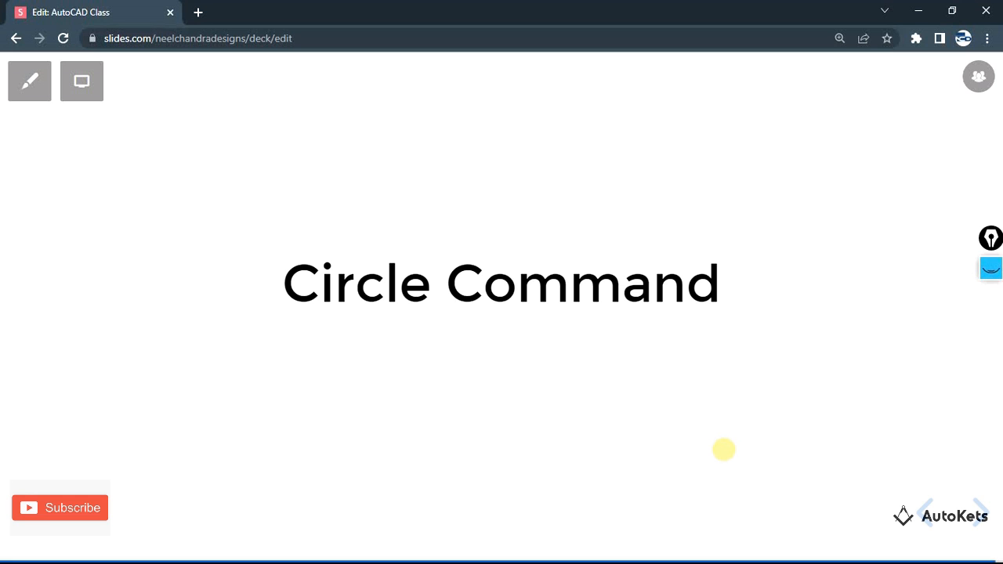
Switch from the presentation slides to the AutoCAD drawing
key("alt+Tab")
key("alt+Tab")
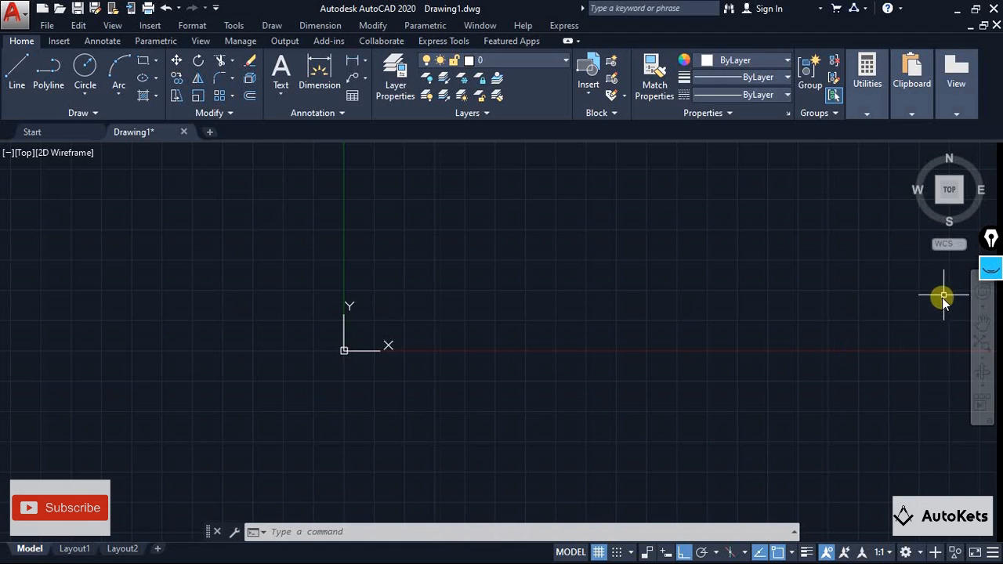
Sketch a yellow freehand circle with a cross at its centre and a radius line labelled r, and clear the annotation
left_click(993, 271)
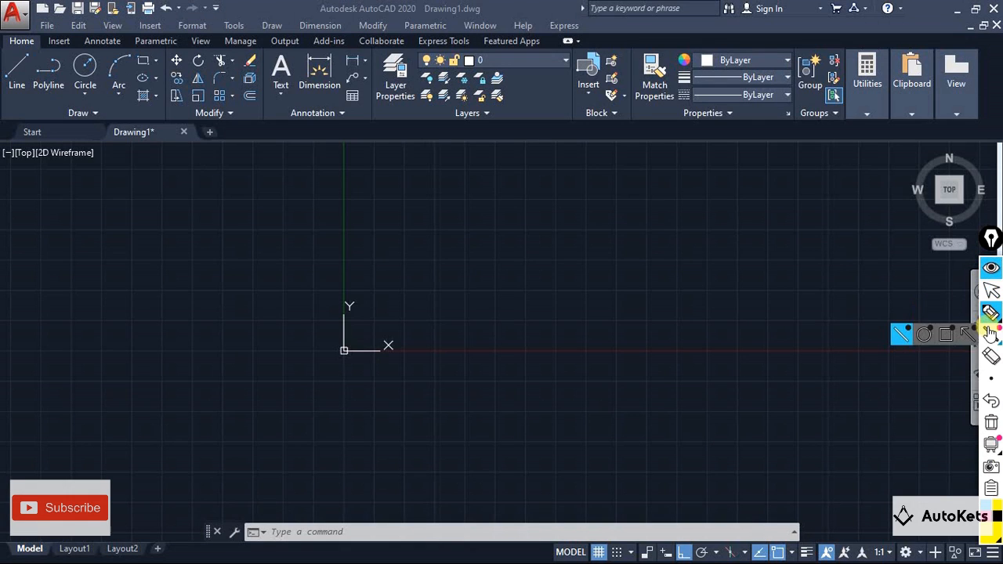
left_click(992, 316)
mouse_move(578, 277)
left_mouse_down()
mouse_move(616, 312)
mouse_move(580, 330)
left_mouse_up()
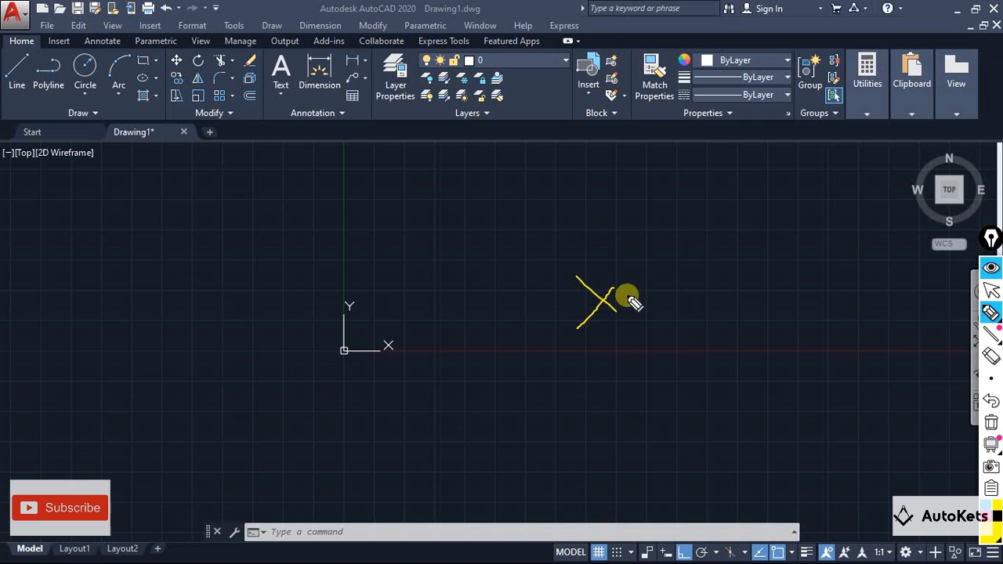
left_click_drag(600, 298, 777, 281)
mouse_move(677, 308)
left_mouse_down()
mouse_move(707, 339)
mouse_move(720, 300)
left_mouse_up()
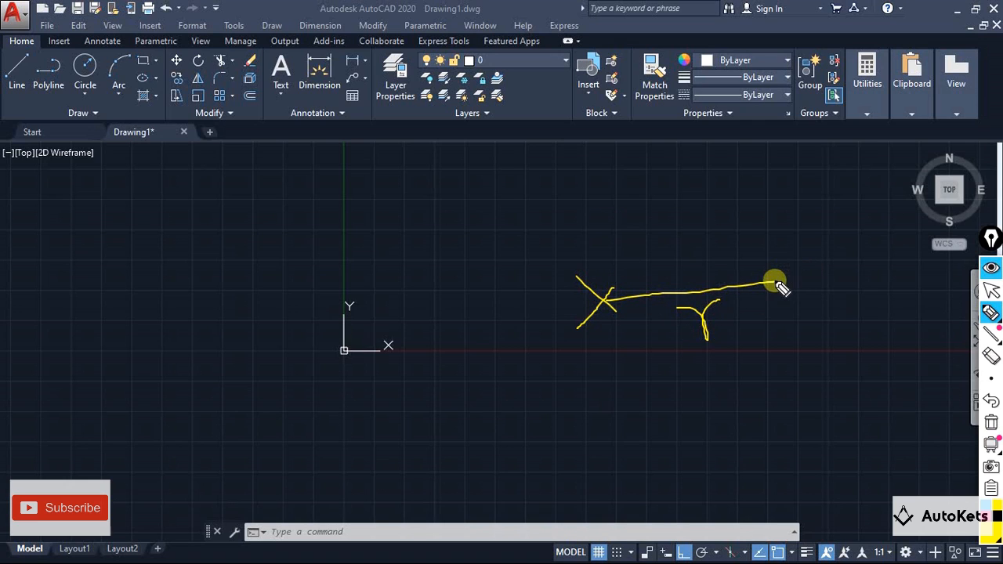
mouse_move(776, 282)
left_mouse_down()
mouse_move(735, 206)
mouse_move(513, 213)
mouse_move(633, 450)
mouse_move(777, 283)
left_mouse_up()
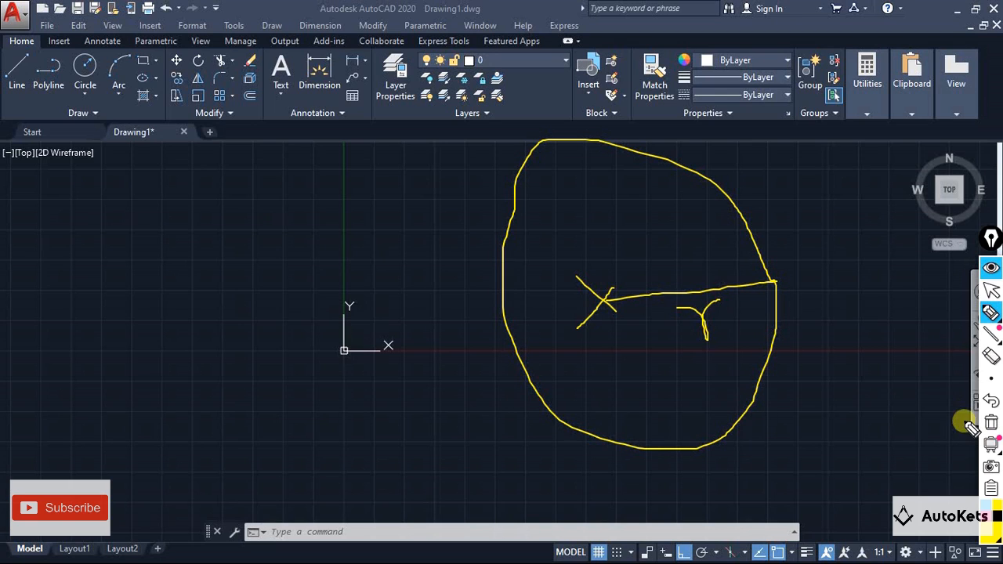
left_click(990, 423)
left_click(982, 267)
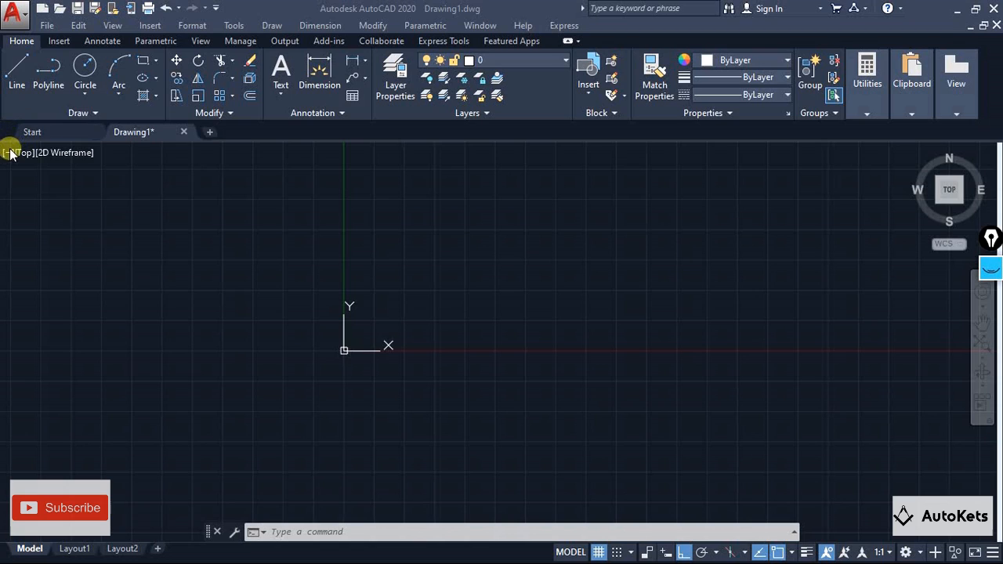
Draw a Center, Radius circle of radius 20 in the empty area to the upper right of the origin
left_click(88, 92)
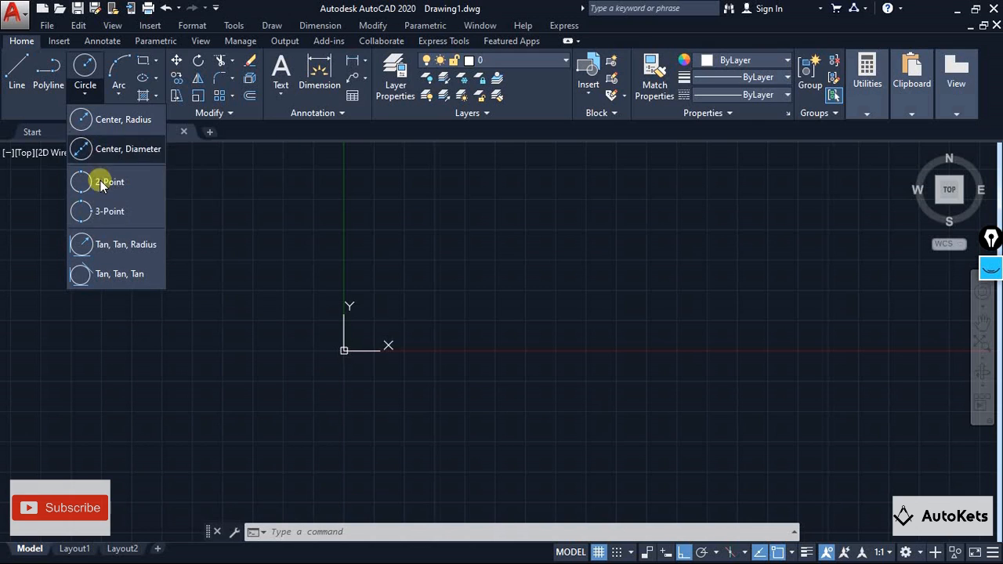
left_click(115, 124)
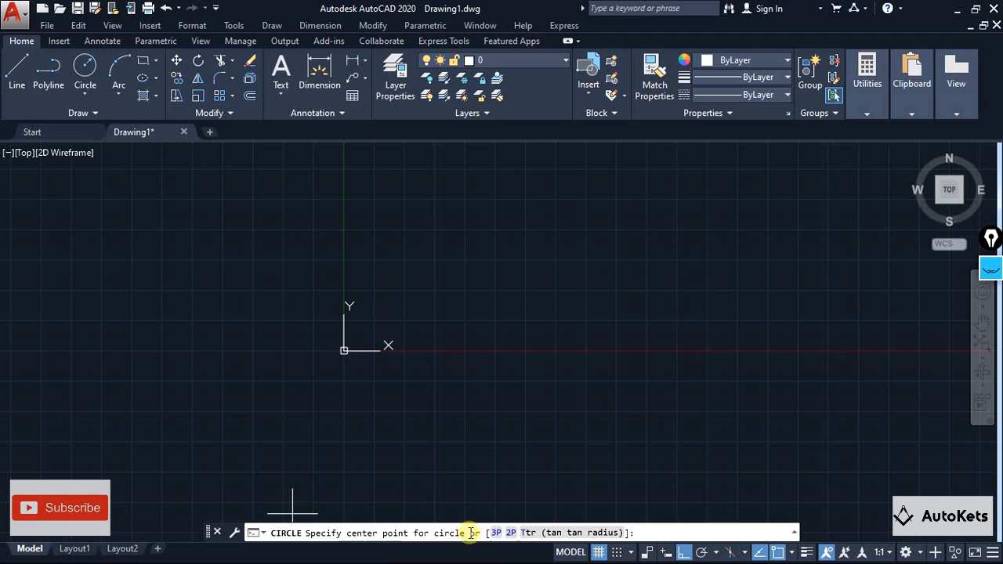
left_click(561, 293)
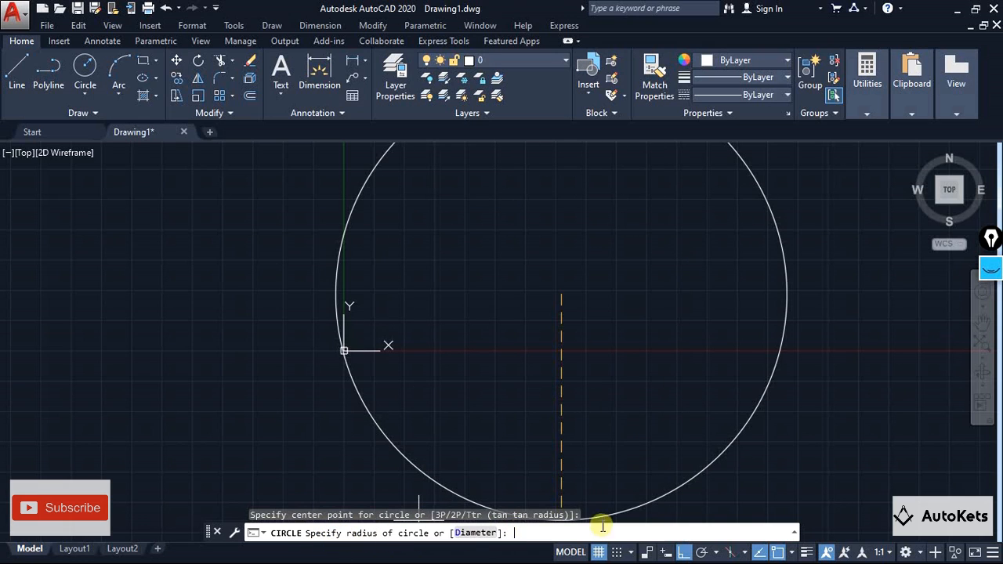
type("20")
key("Return")
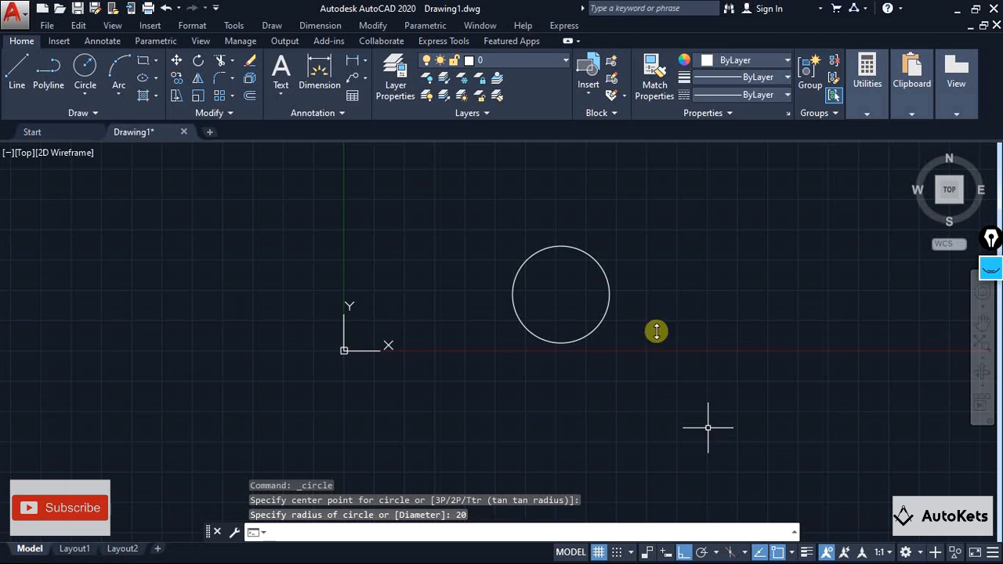
Draw a horizontal line crossing the Y axis above the origin, to the left of the circle
scroll(580, 252, "up", 2)
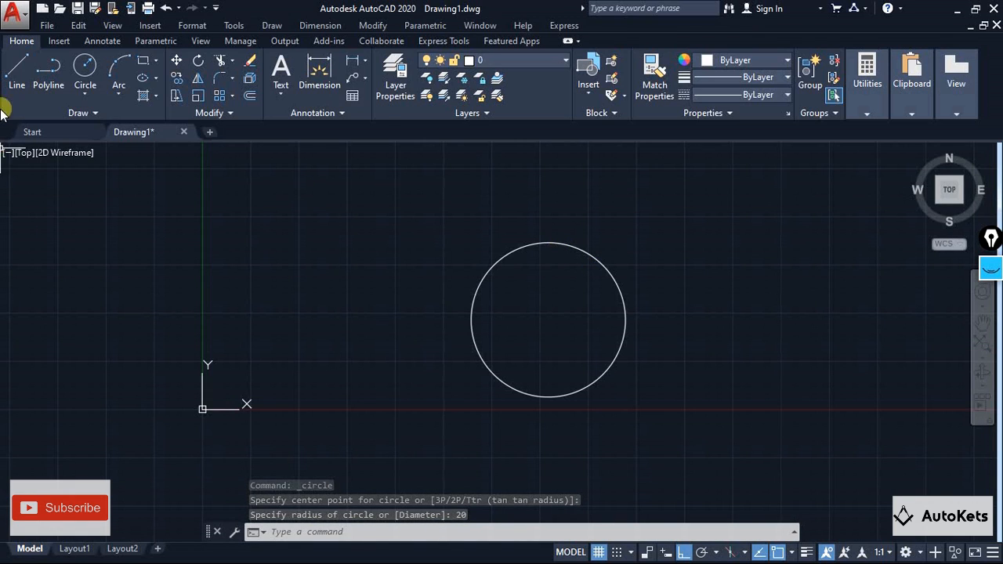
left_click(14, 69)
left_click(131, 254)
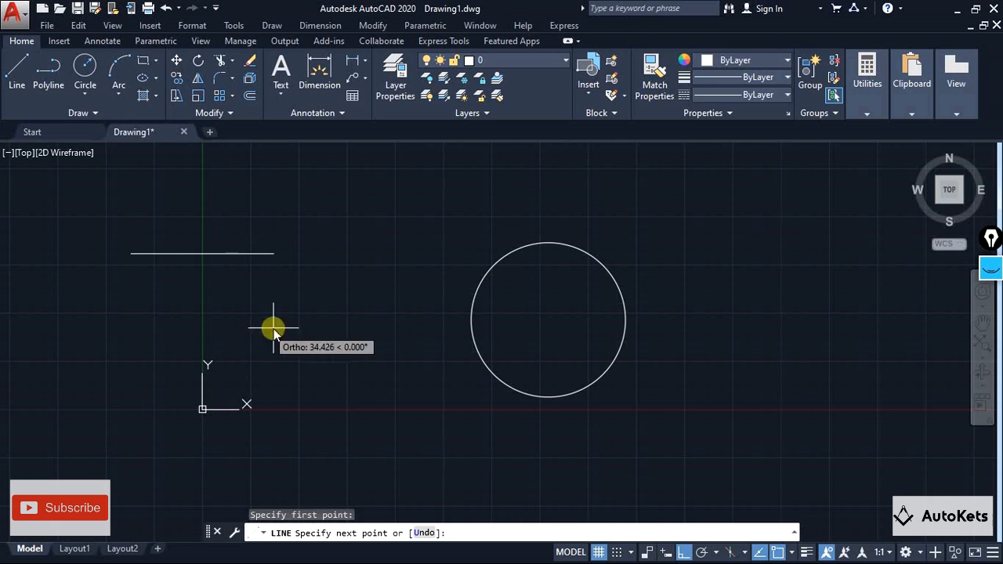
left_click(305, 301)
key("Escape")
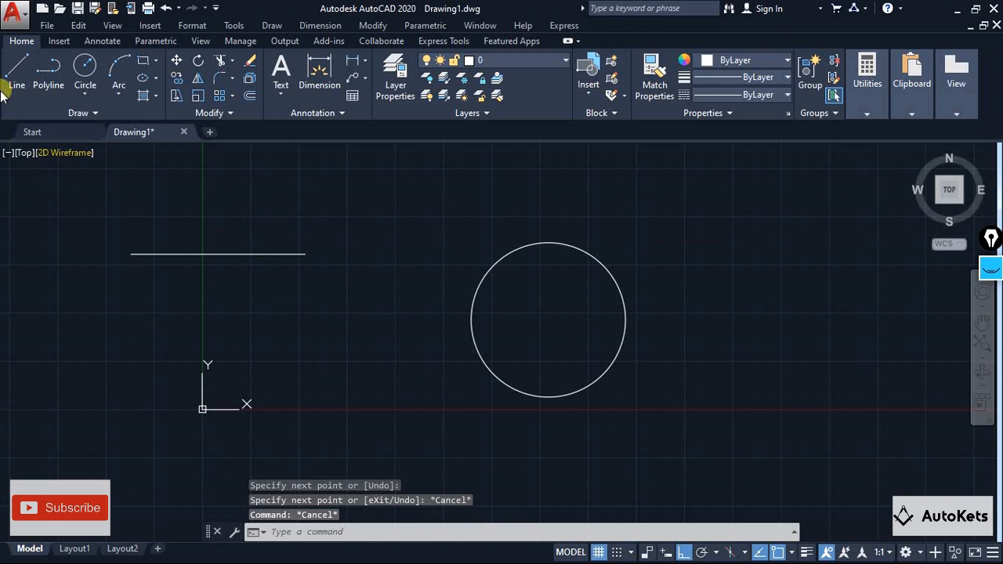
Draw a circle of radius 25 centred on the right end of the horizontal line
left_click(92, 78)
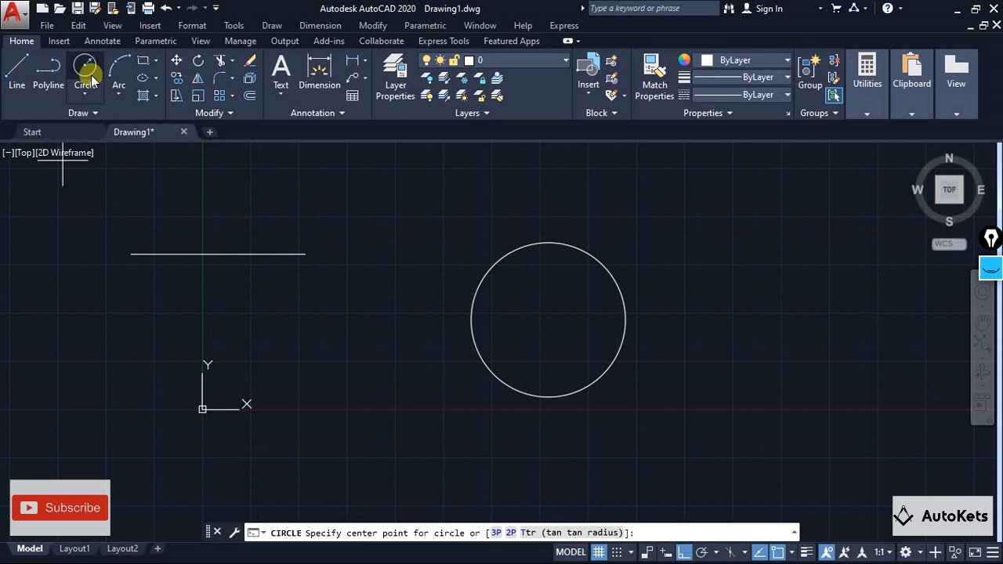
left_click(304, 256)
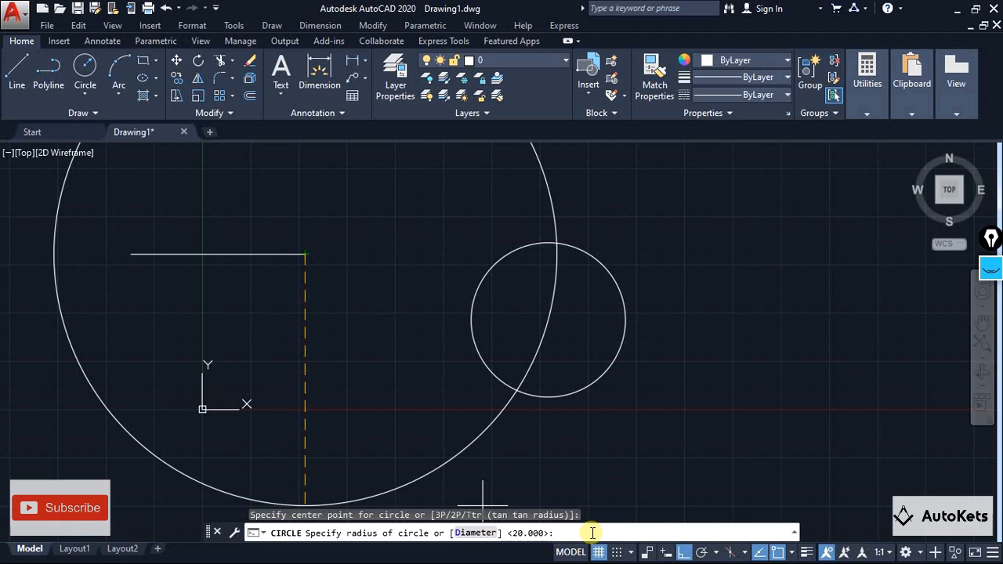
type("25")
key("Return")
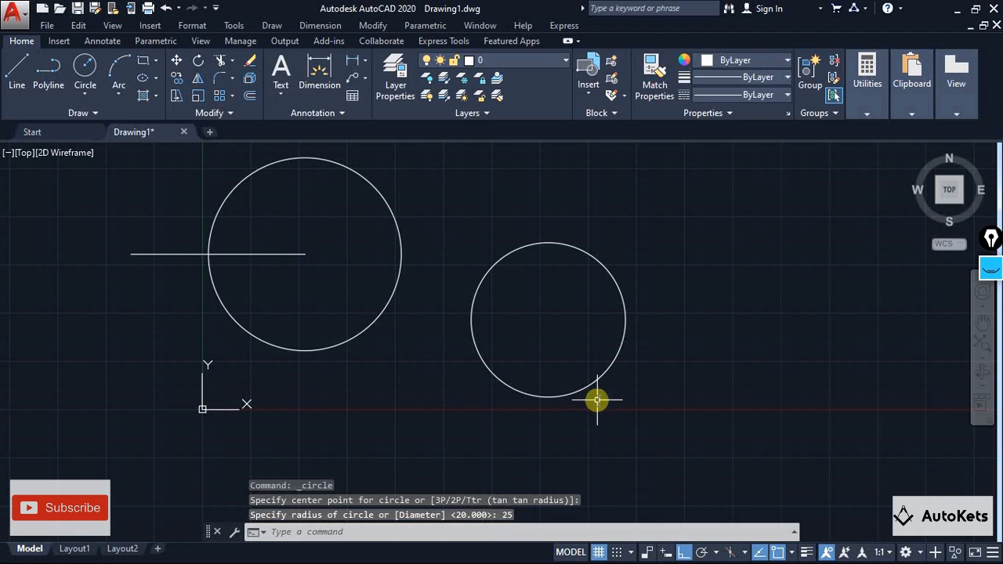
scroll(510, 358, "down", 1)
middle_click_drag(511, 358, 461, 361)
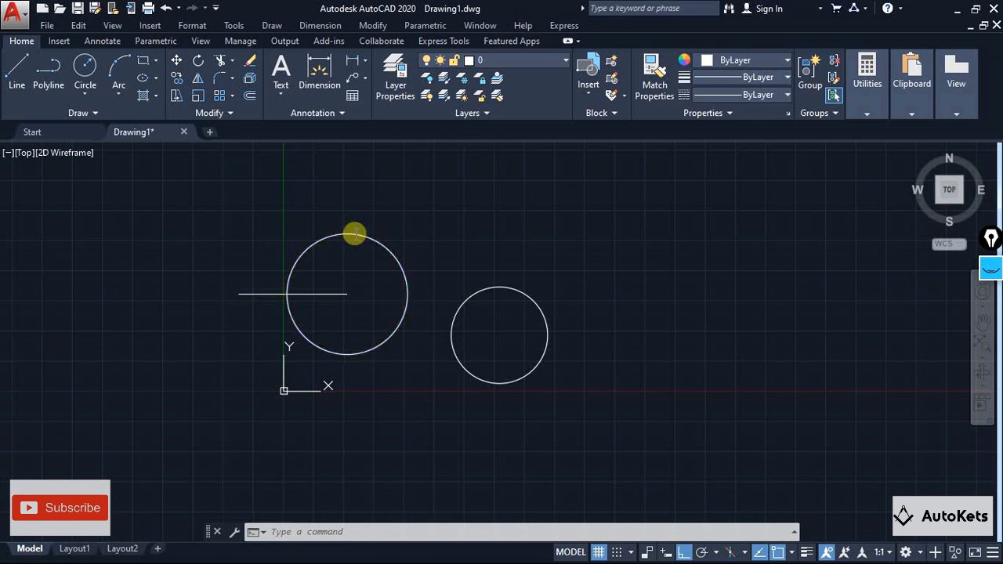
Delete both circles, keeping the horizontal line across the Y axis
left_click(357, 232)
key("Delete")
left_click(473, 291)
left_click(471, 293)
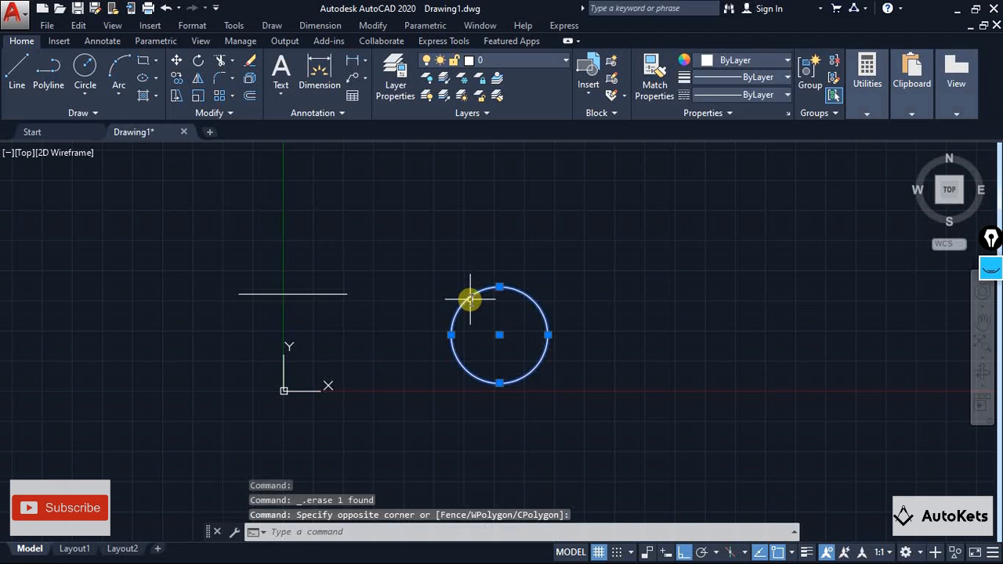
key("Delete")
Draw a second horizontal line well to the right of the first, level with it
left_click(16, 70)
left_click(702, 293)
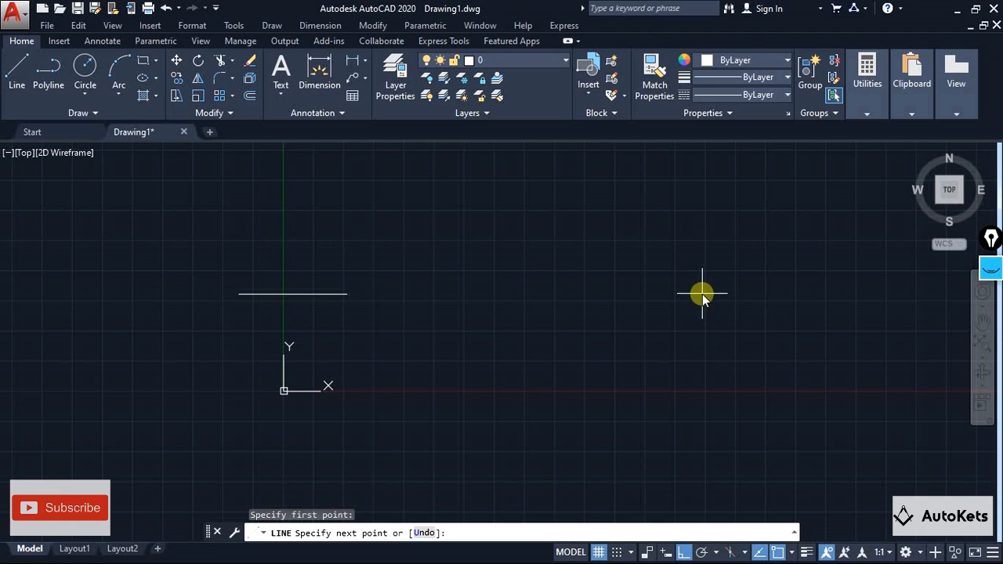
left_click(848, 294)
key("Escape")
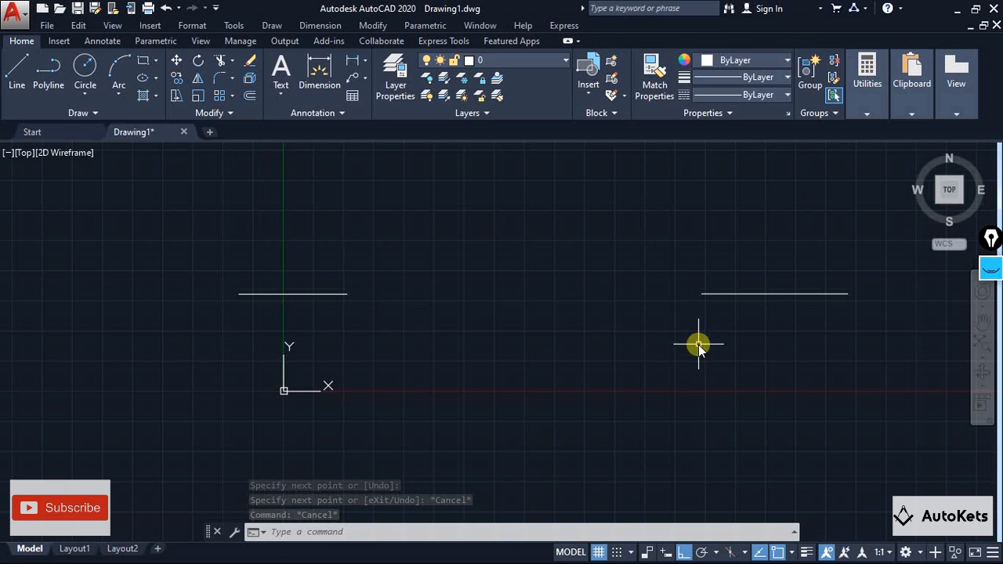
Sketch a yellow cross on the first line's right end, an arc through the second line's near end and a radius labelled r, and clear the annotation
mouse_move(990, 267)
left_click(992, 313)
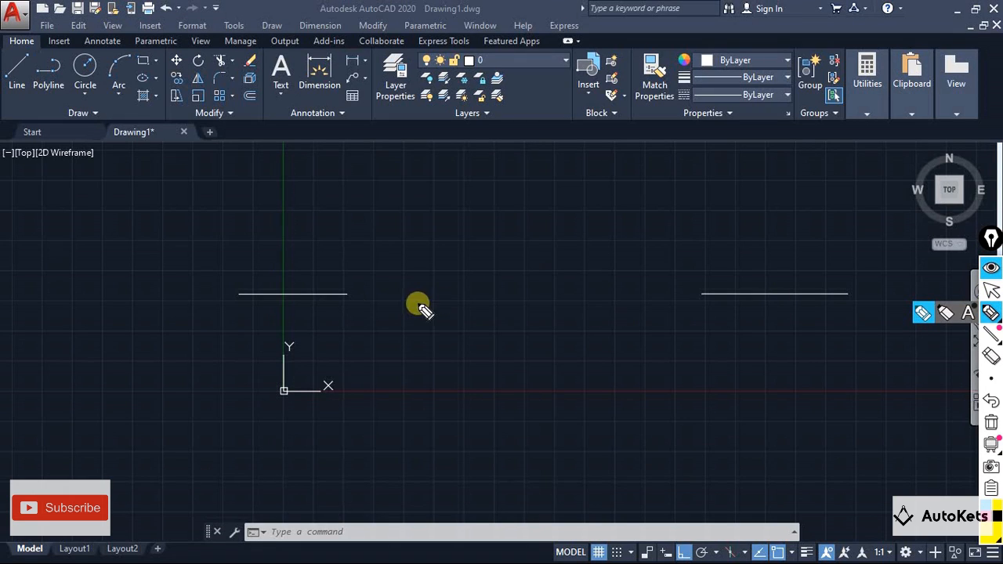
left_click_drag(335, 280, 359, 302)
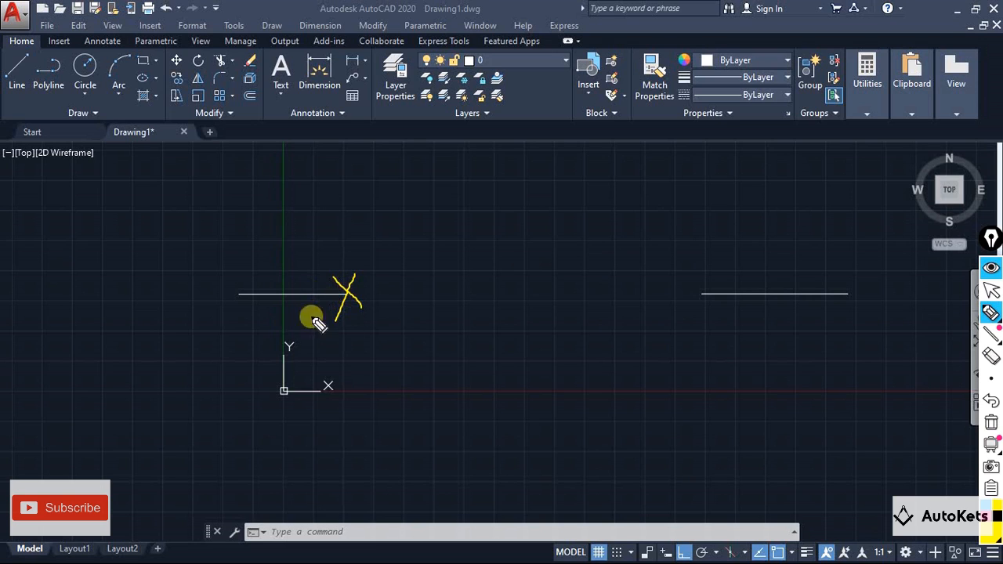
mouse_move(300, 155)
left_mouse_down()
mouse_move(472, 146)
mouse_move(684, 221)
left_mouse_up()
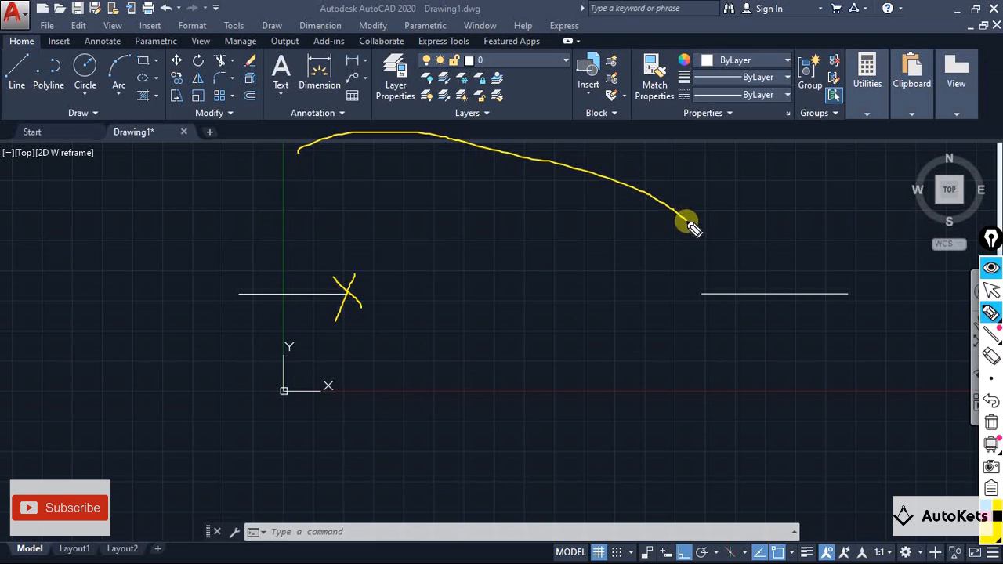
left_click_drag(704, 330, 683, 425)
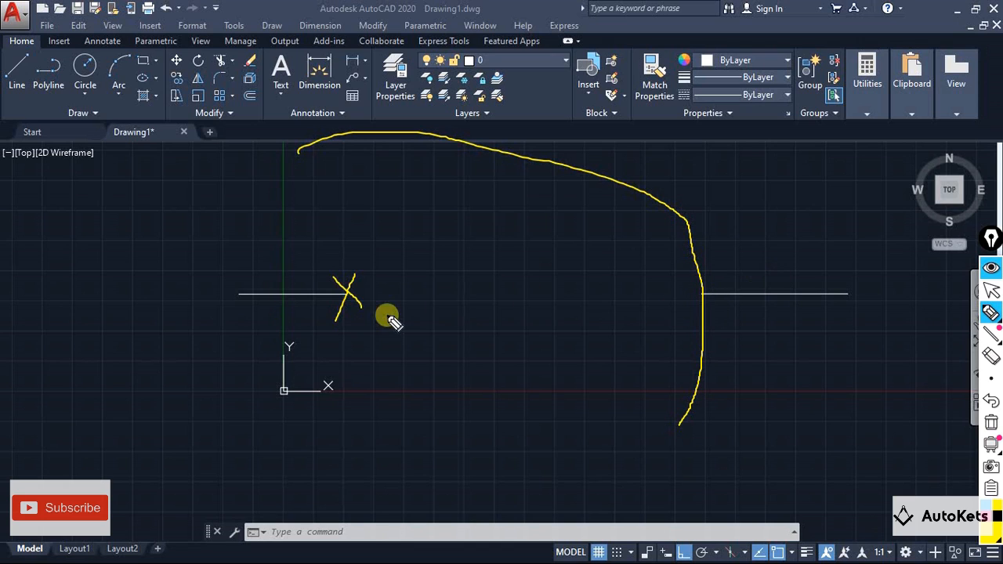
left_click_drag(354, 298, 703, 302)
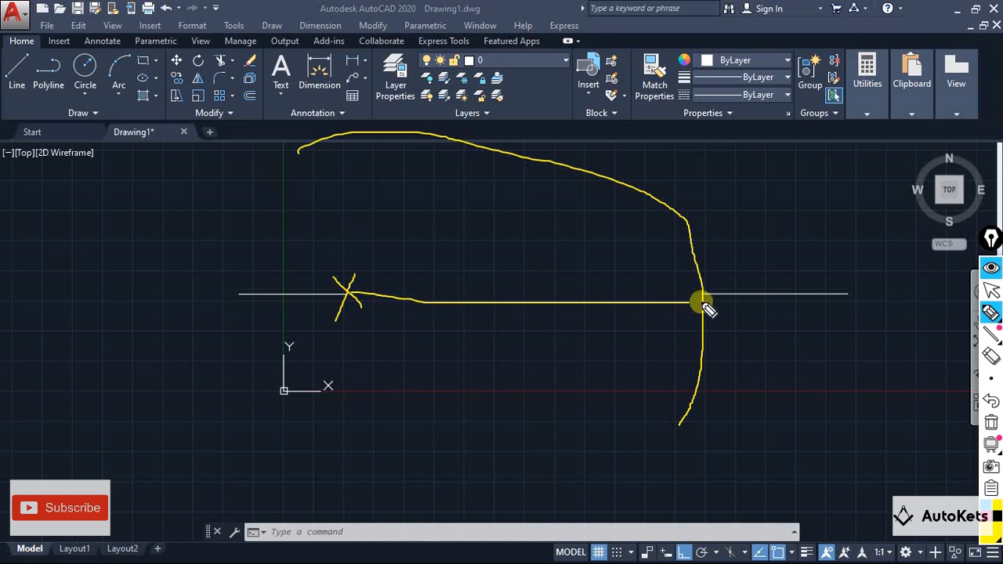
left_click_drag(512, 338, 552, 352)
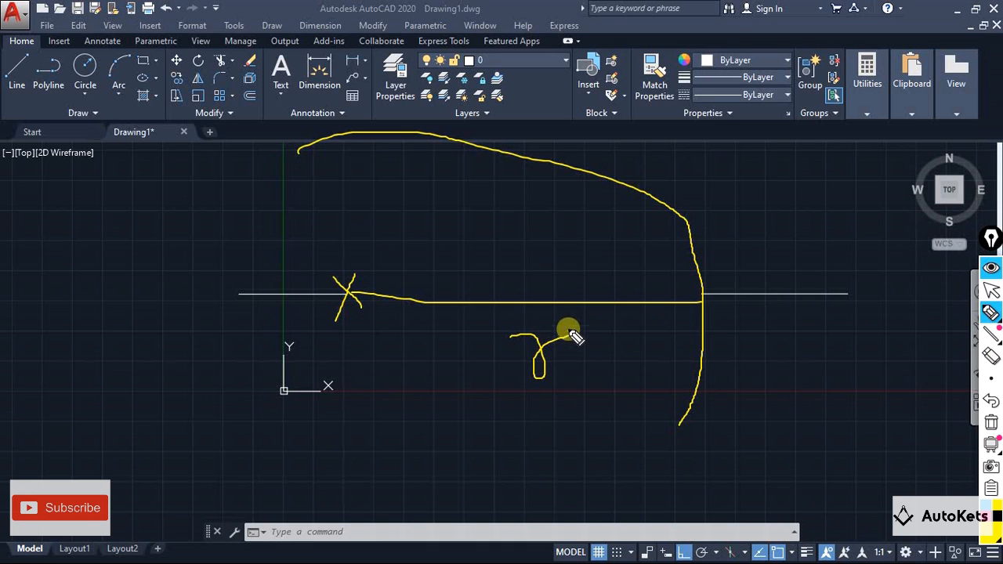
left_click(992, 423)
left_click(991, 290)
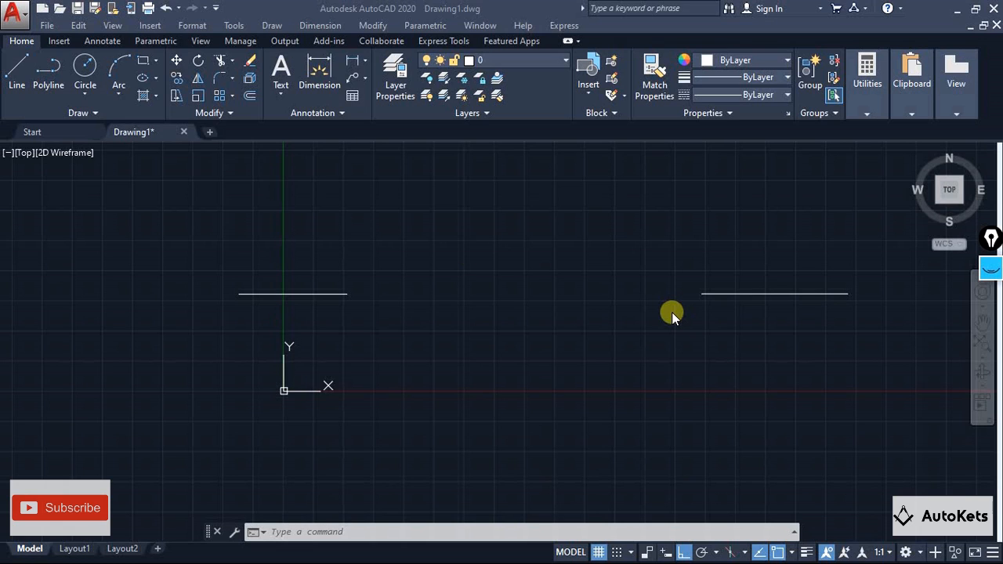
Draw a Center, Radius circle centred on the first line's right end and passing through the second line's near end
left_click(83, 97)
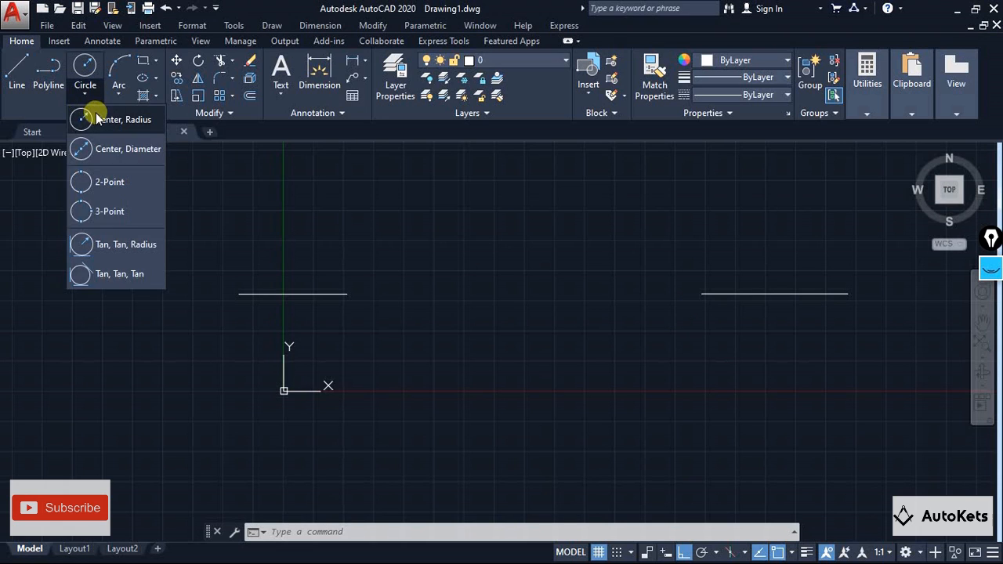
left_click(88, 116)
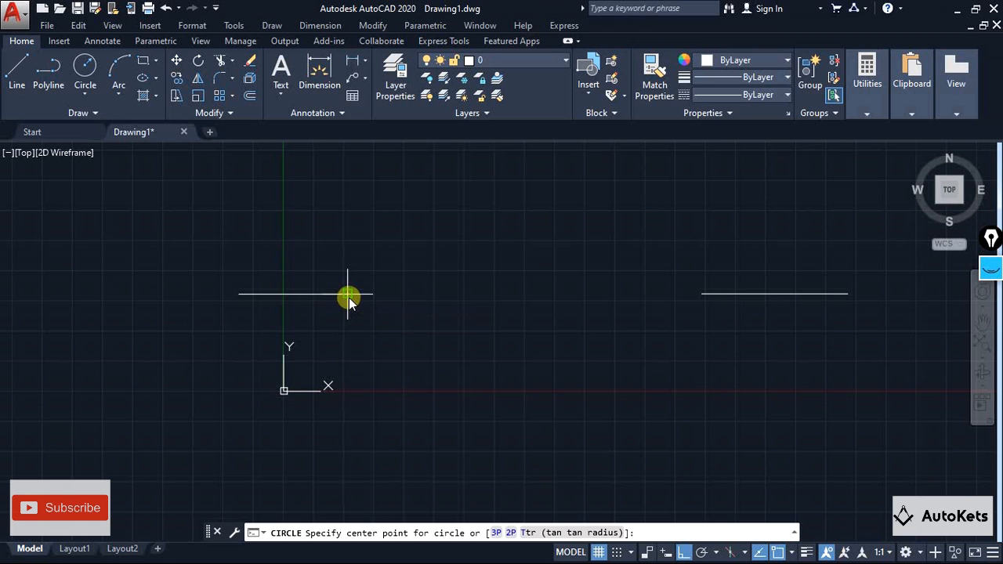
left_click(348, 295)
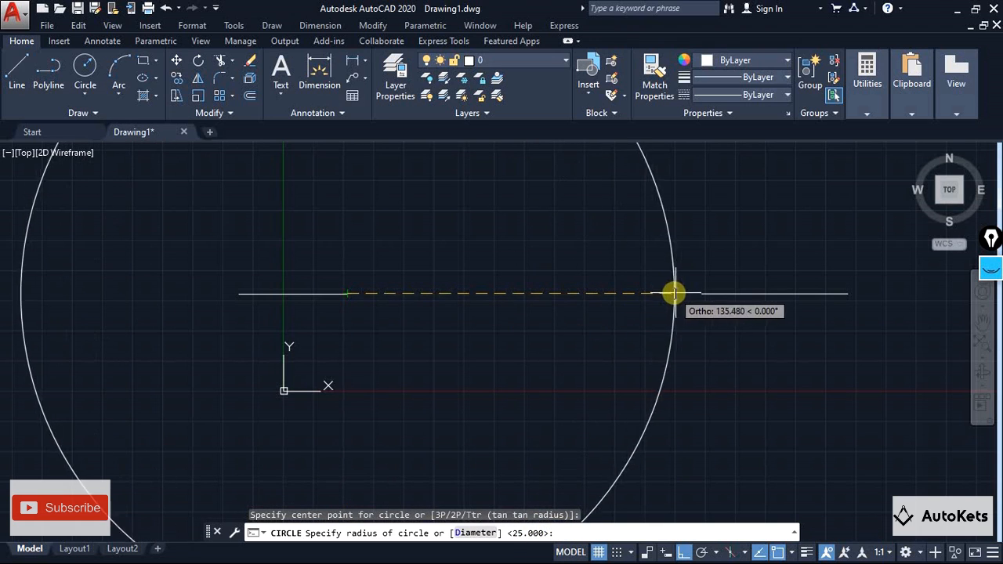
scroll(662, 319, "down", 2)
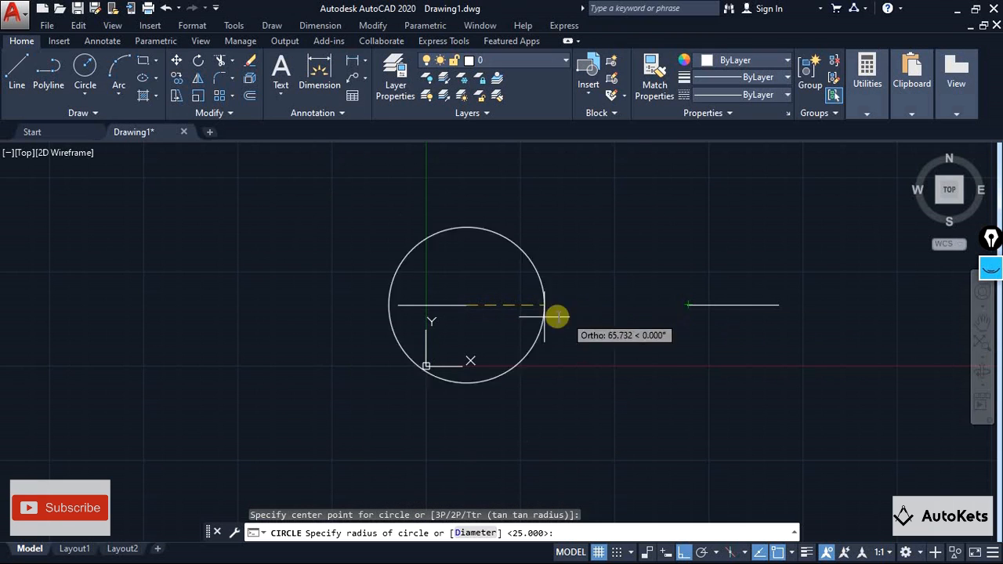
left_click(695, 304)
scroll(431, 273, "down", 2)
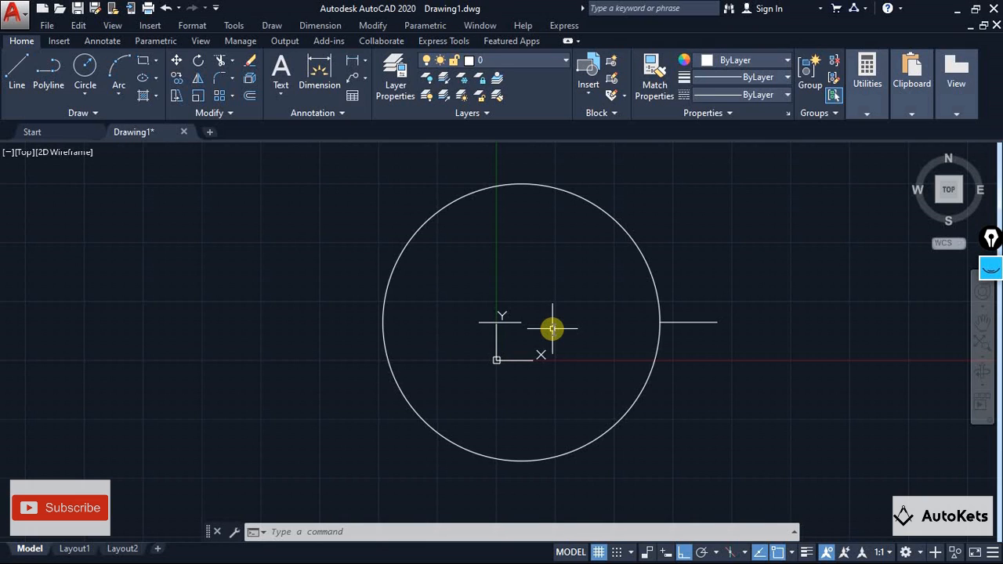
Delete the circle that reaches the second line's near end
left_click(590, 196)
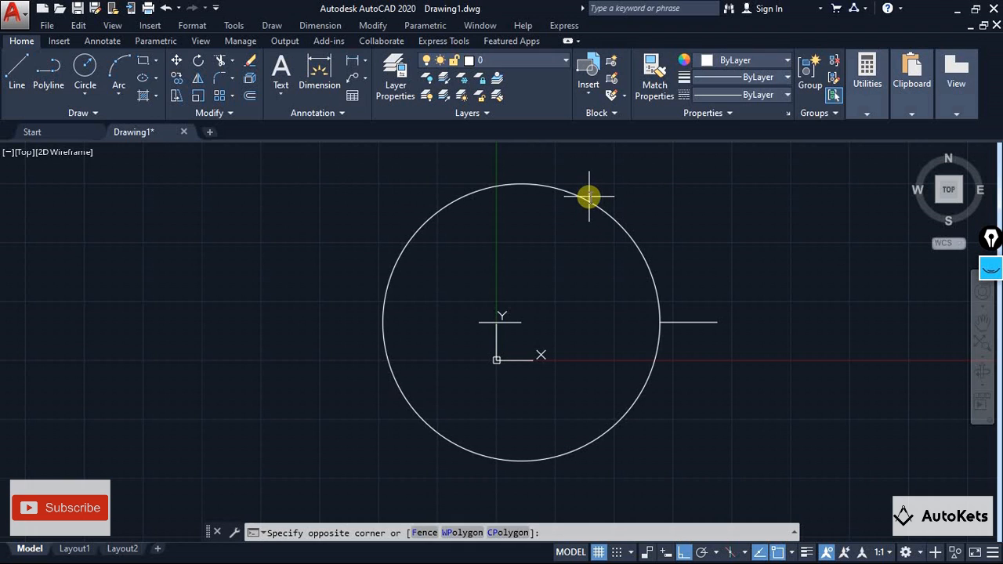
left_click(101, 146)
key("Delete")
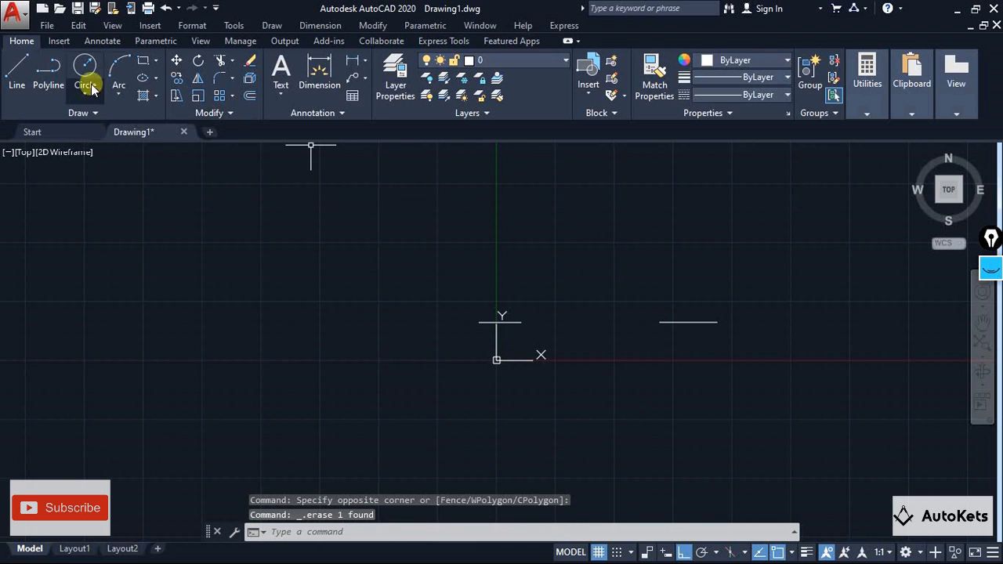
Draw a circle centred on the first line's right end and passing through the second line's far end
left_click(84, 70)
left_click(521, 322)
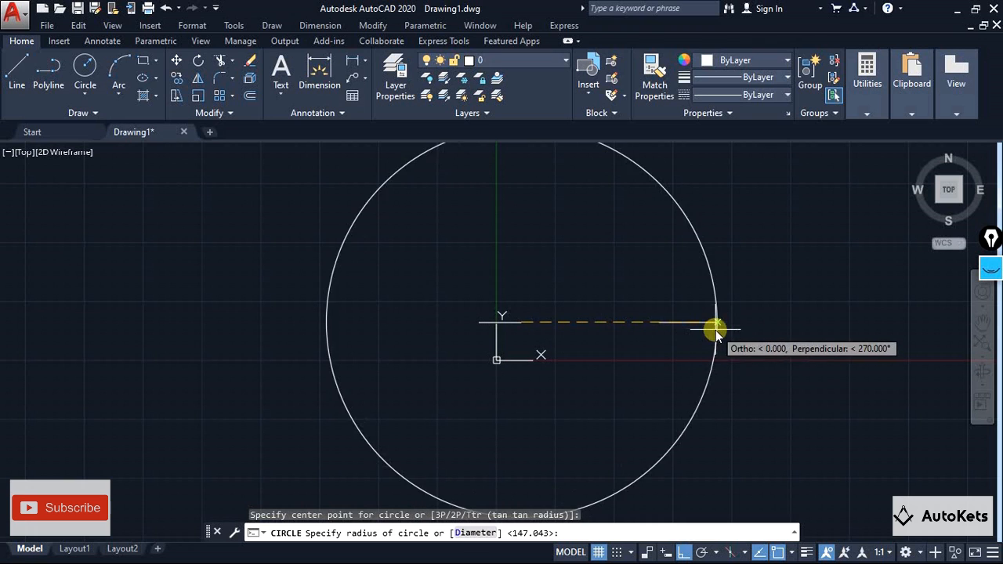
left_click(718, 321)
scroll(502, 358, "down", 4)
middle_click_drag(468, 349, 516, 337)
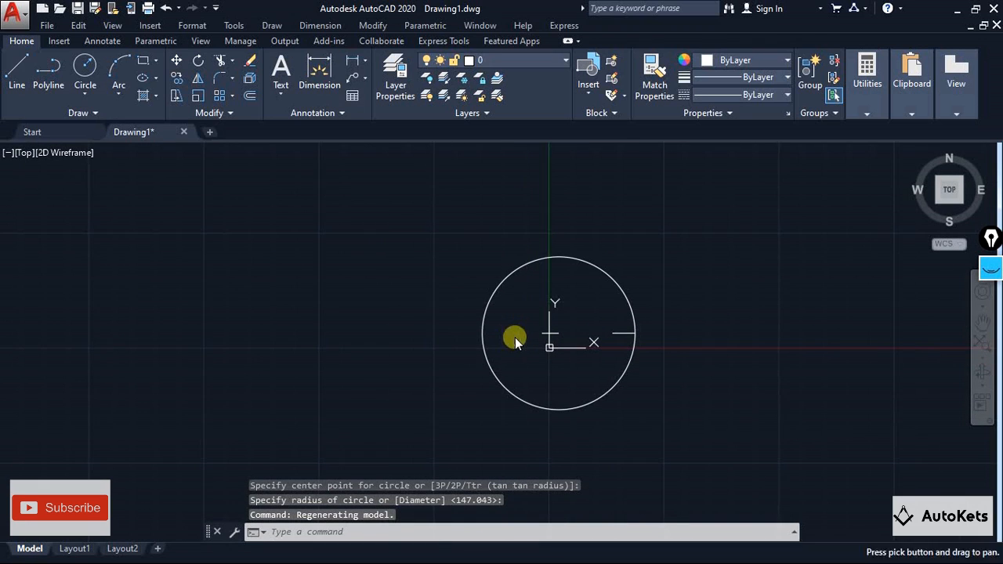
Draw a circle of radius about 341 in the empty area to the left of the existing circle, picking its centre and radius freely
left_click(85, 71)
left_click(160, 334)
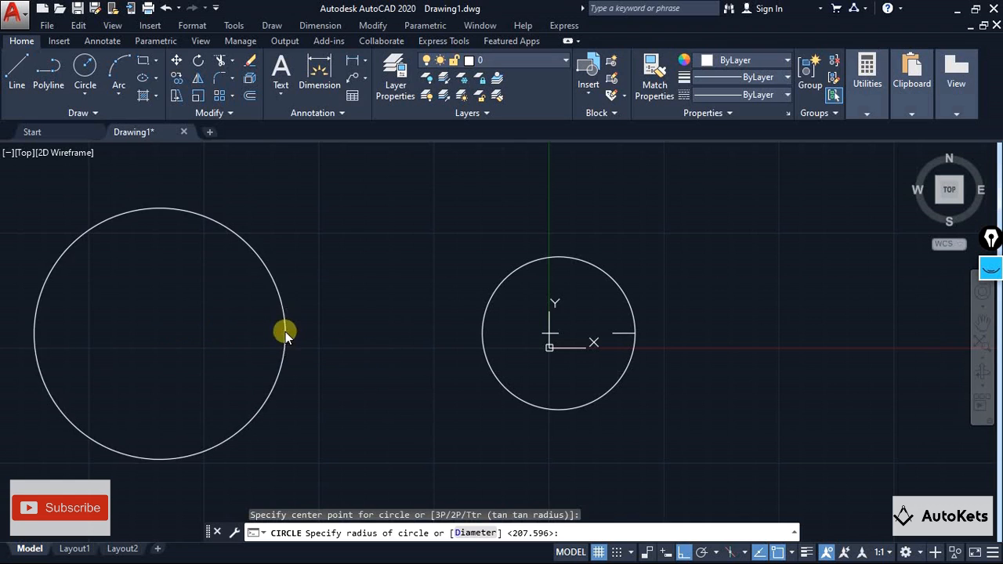
left_click(285, 333)
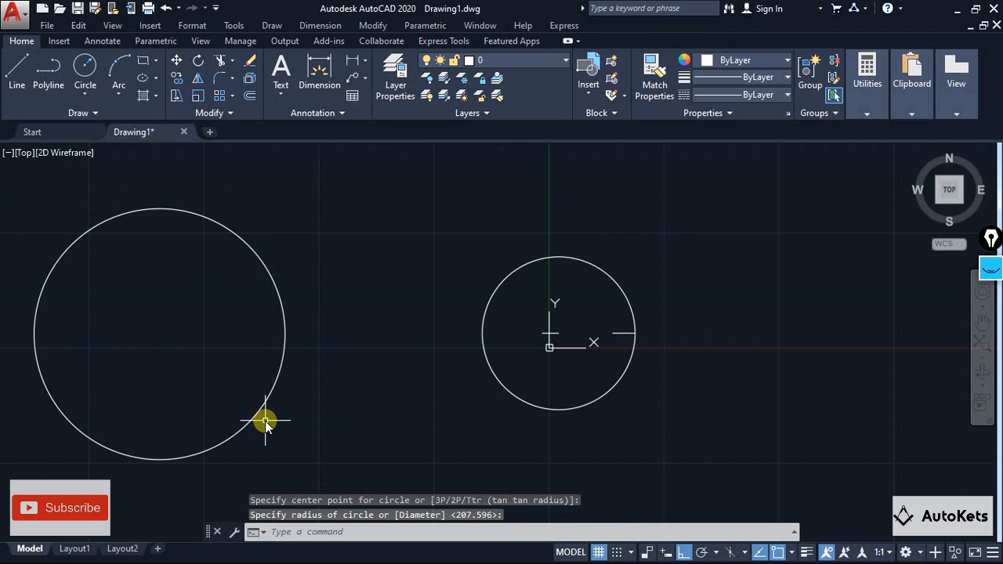
Delete the large free-standing circle and the circle around the two lines
left_click(258, 257)
key("Delete")
left_click(526, 261)
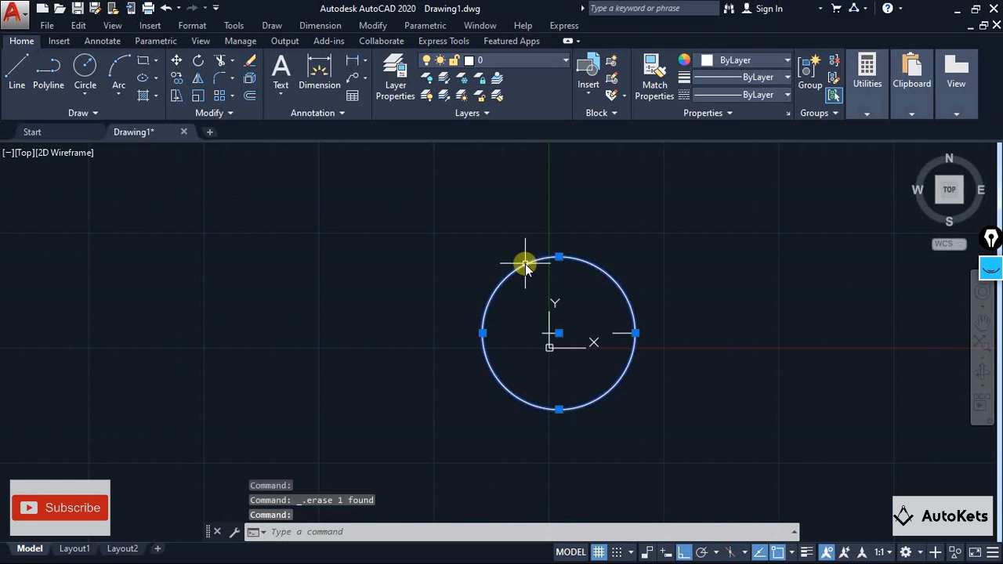
key("Delete")
Draw a Center, Diameter circle of diameter 50 in the empty area to the upper right of the second line
scroll(616, 307, "up", 4)
middle_click_drag(477, 329, 314, 303)
left_click(85, 94)
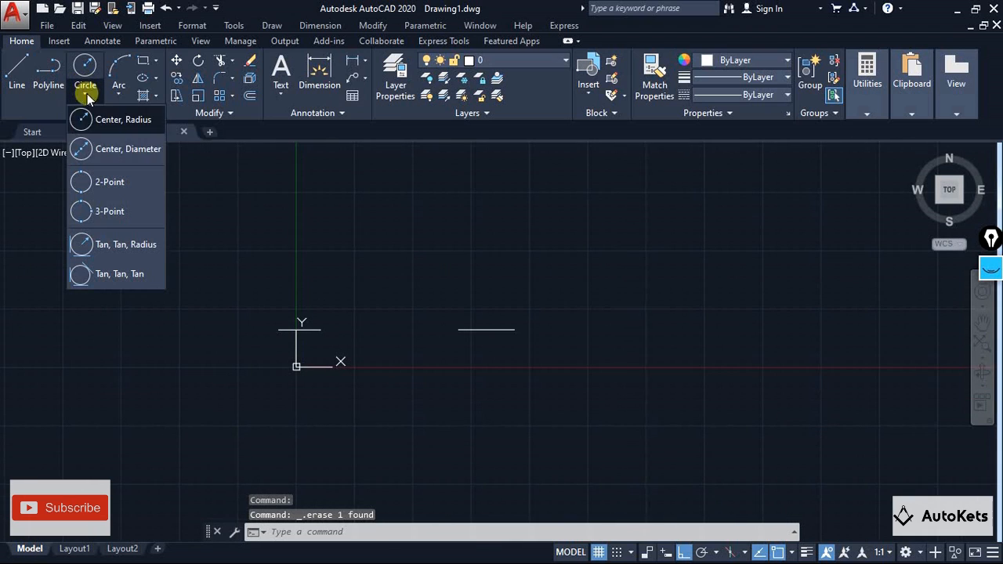
left_click(100, 151)
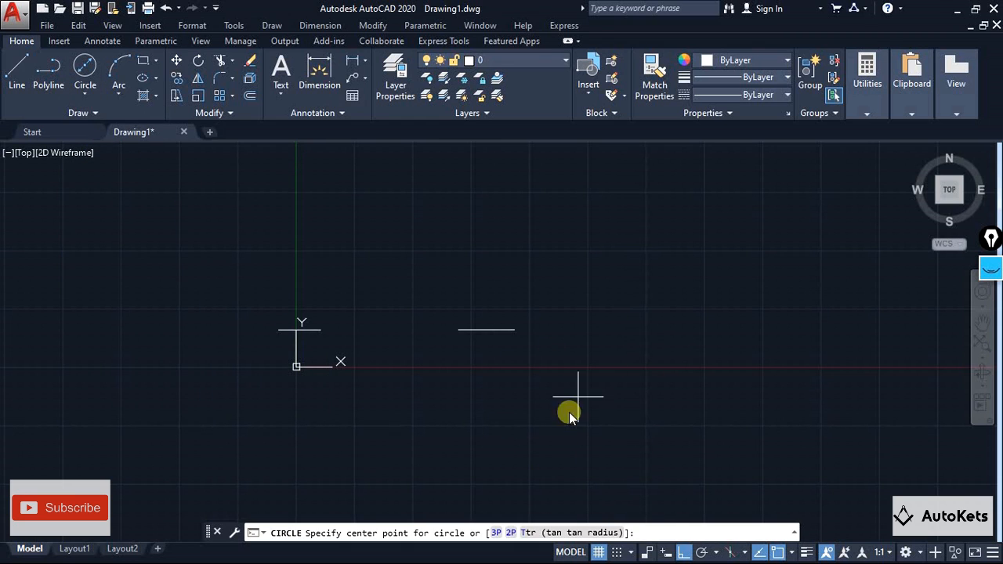
left_click(682, 269)
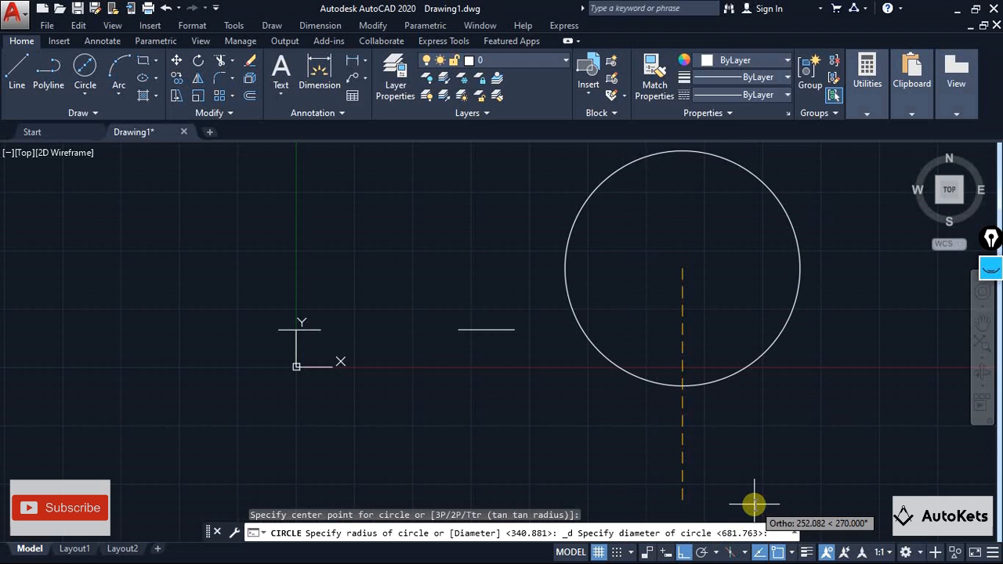
type("50")
key("Return")
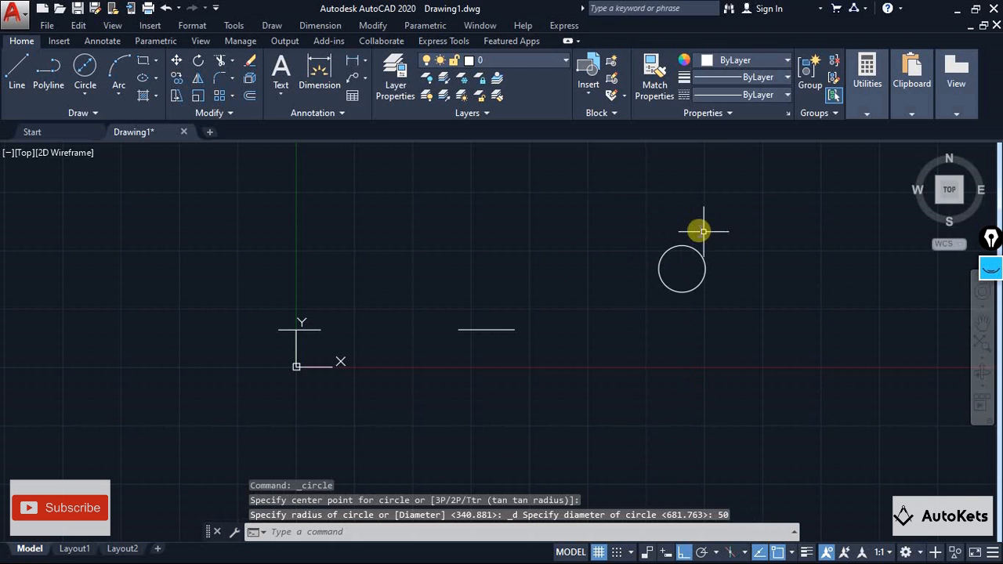
scroll(705, 261, "up", 2)
scroll(706, 261, "up", 5)
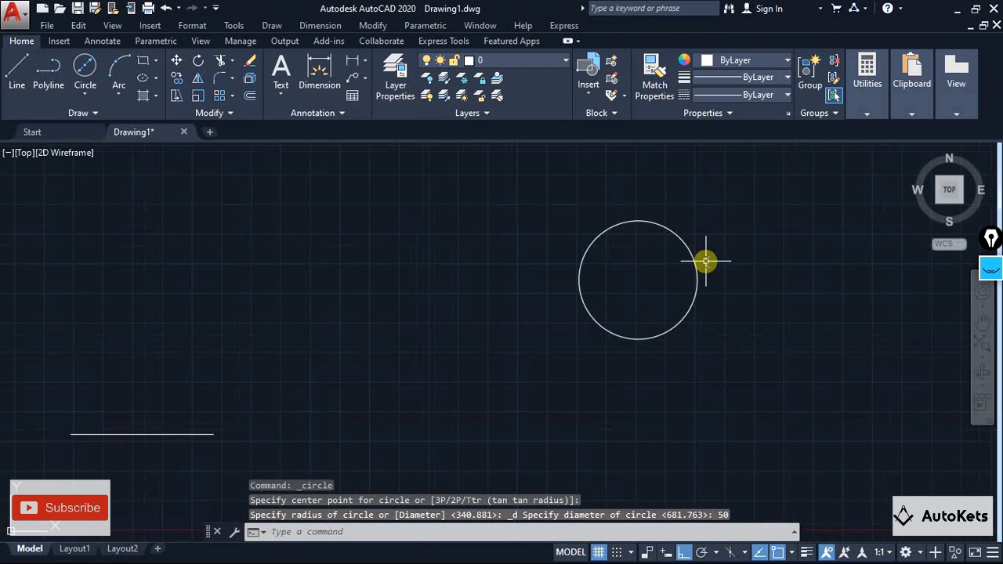
scroll(705, 261, "down", 5)
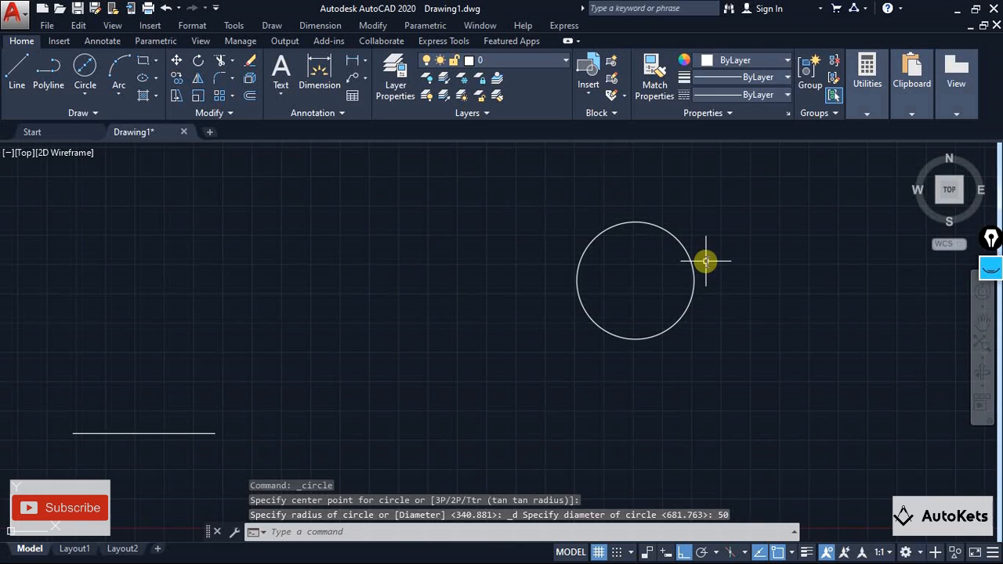
left_click(85, 95)
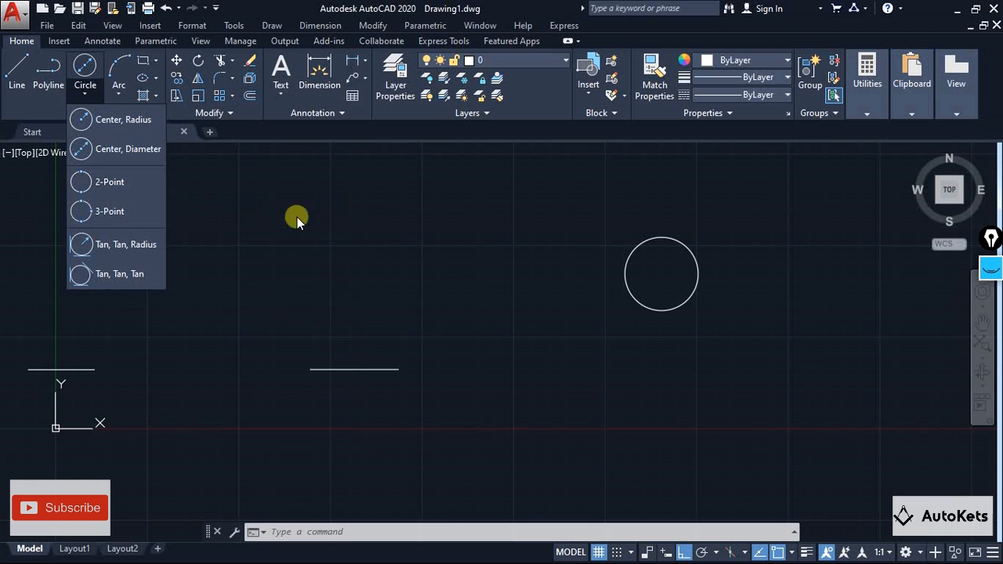
mouse_move(253, 309)
middle_mouse_down()
mouse_move(511, 240)
mouse_move(497, 287)
middle_mouse_up()
scroll(538, 269, "up", 3)
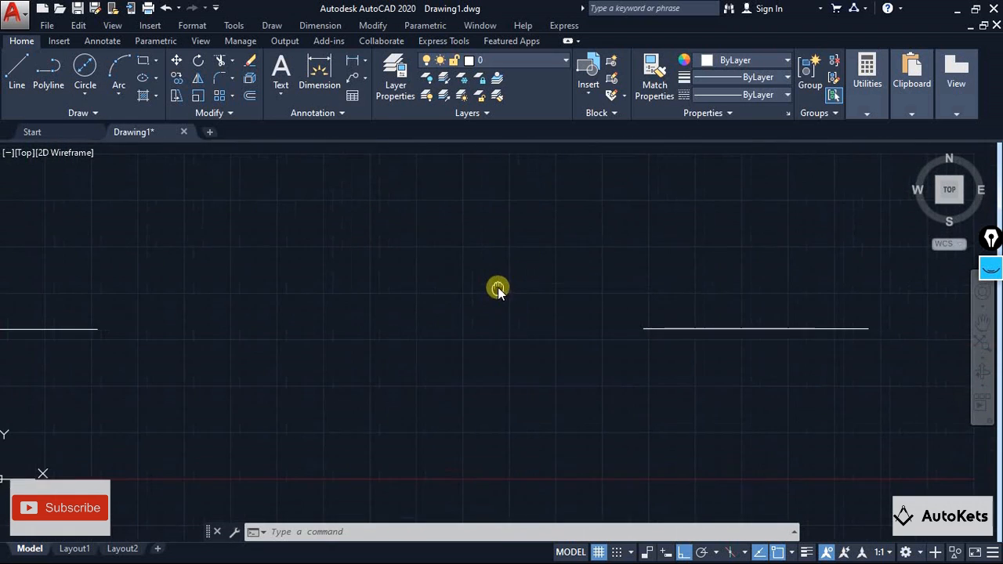
scroll(439, 305, "down", 3)
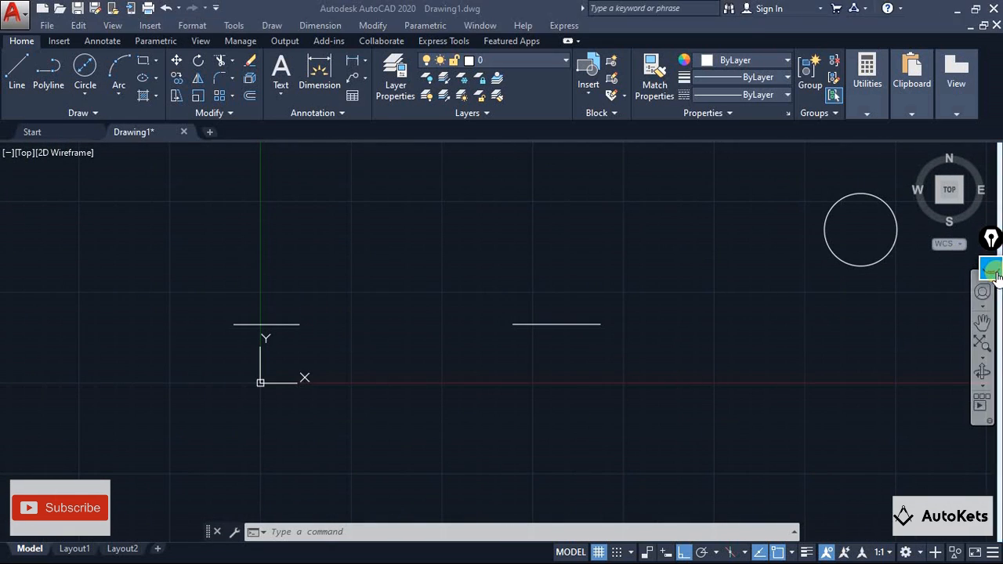
Sketch a temporary freehand annotation circle between the facing ends of the two horizontal lines, and clear it
left_click(991, 313)
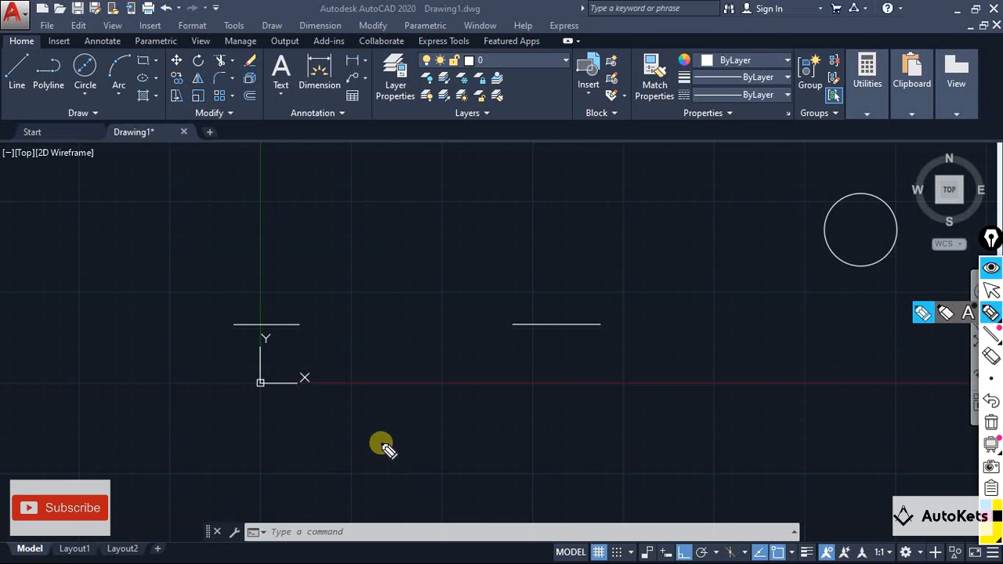
mouse_move(367, 410)
left_mouse_down()
mouse_move(304, 354)
mouse_move(358, 224)
mouse_move(522, 264)
mouse_move(455, 399)
mouse_move(368, 405)
left_mouse_up()
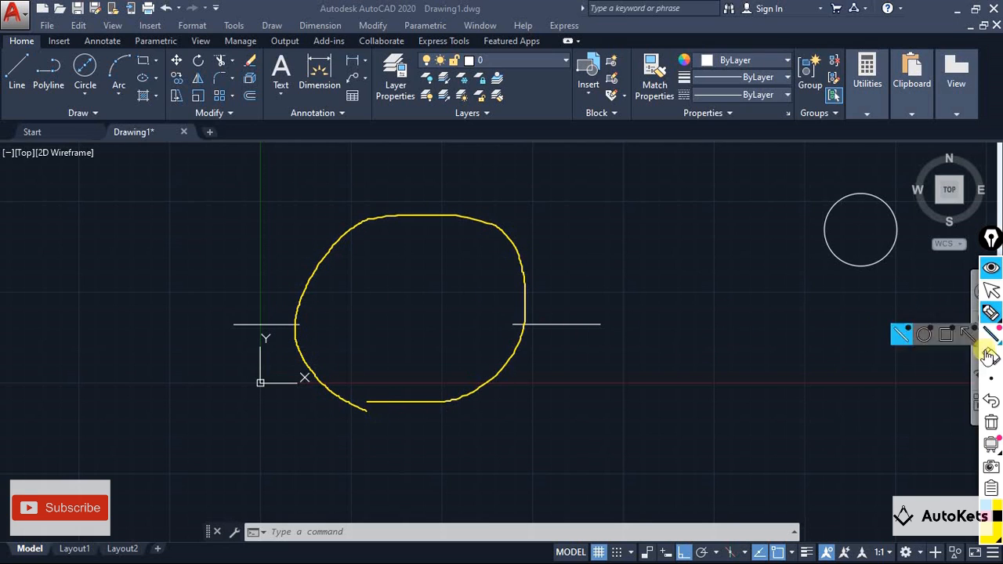
left_click(991, 423)
left_click(991, 269)
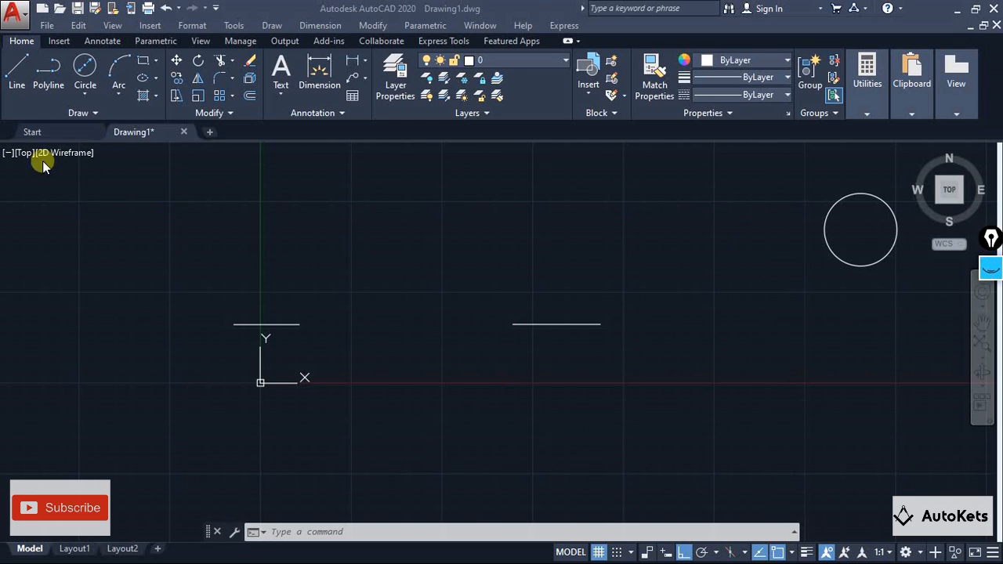
left_click(86, 90)
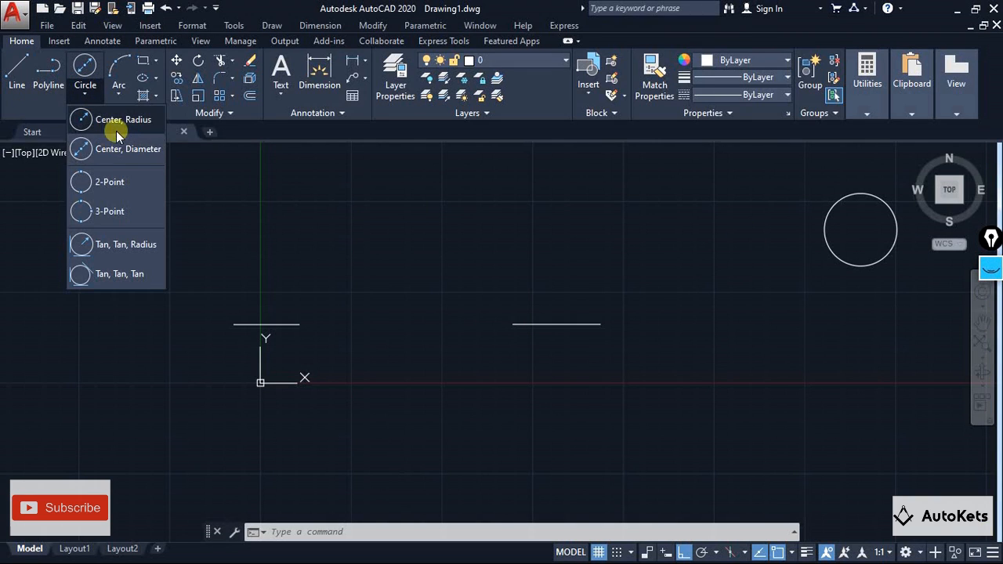
left_click(116, 123)
left_click(395, 328)
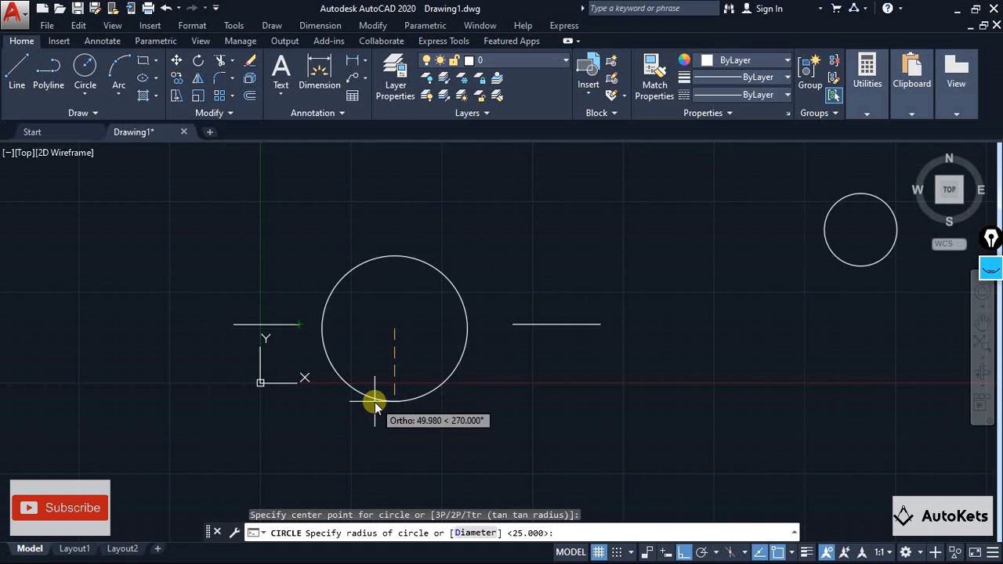
key("Escape")
Draw a 2-Point circle whose diameter spans the facing endpoints of the two horizontal lines
left_click(85, 95)
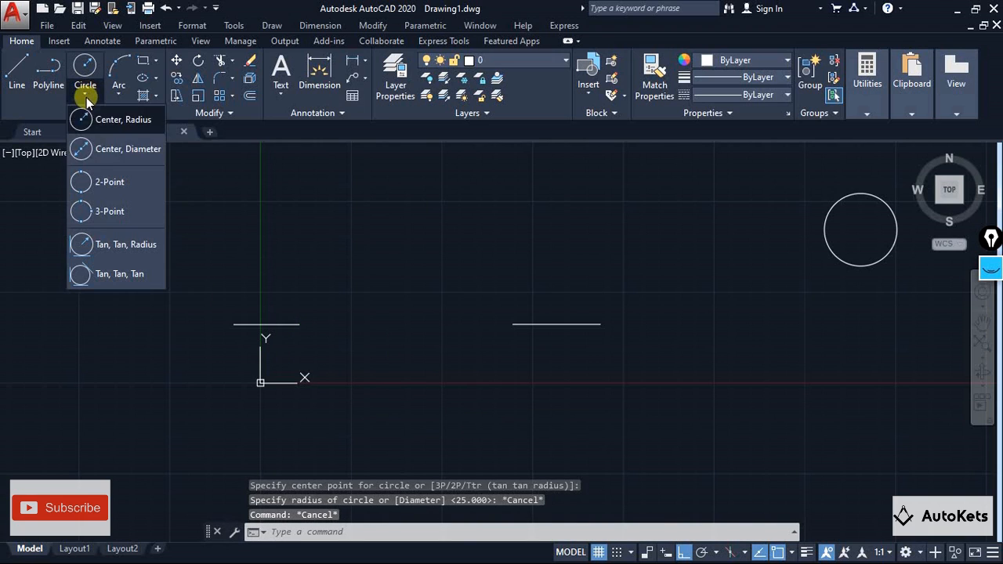
left_click(108, 188)
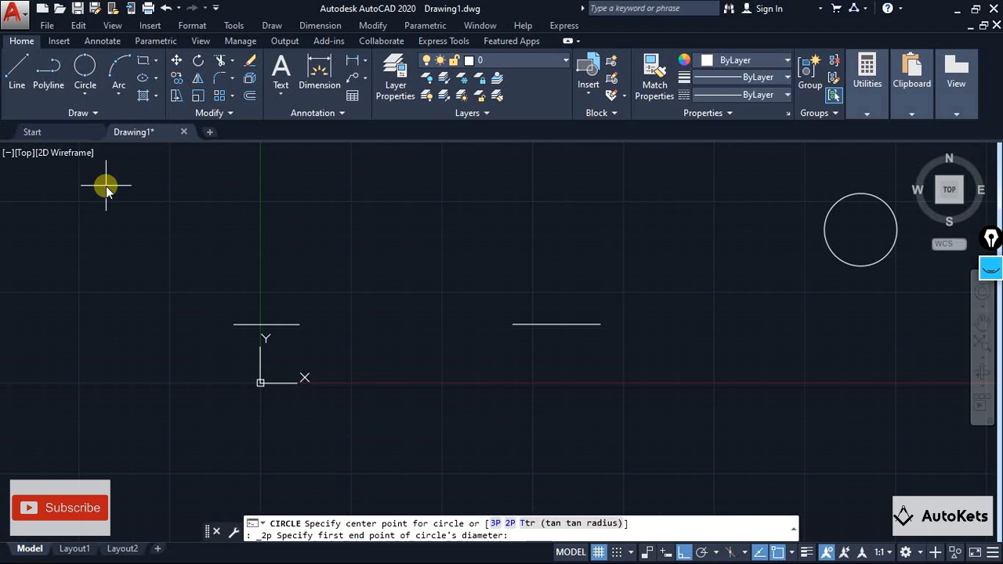
left_click(299, 324)
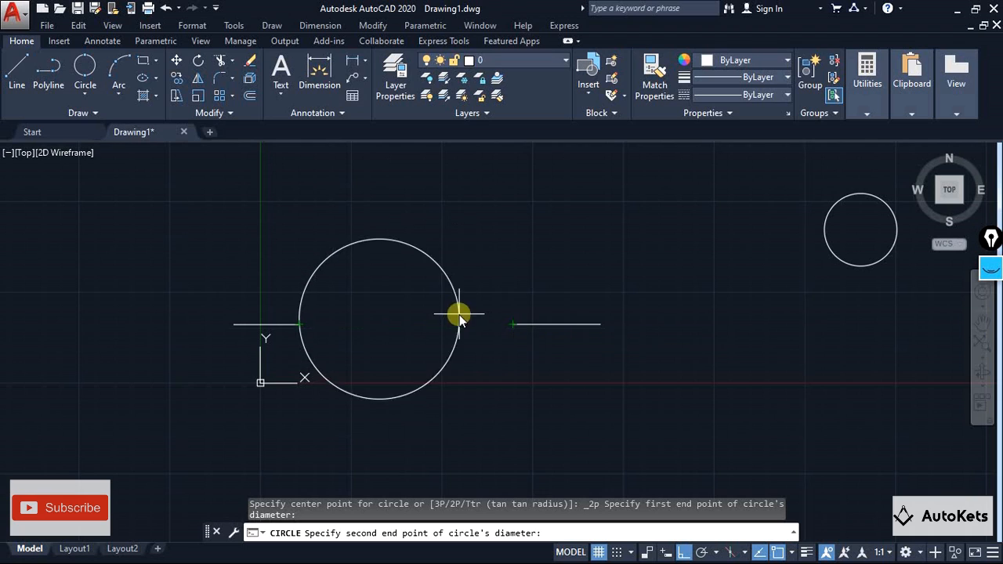
left_click(513, 323)
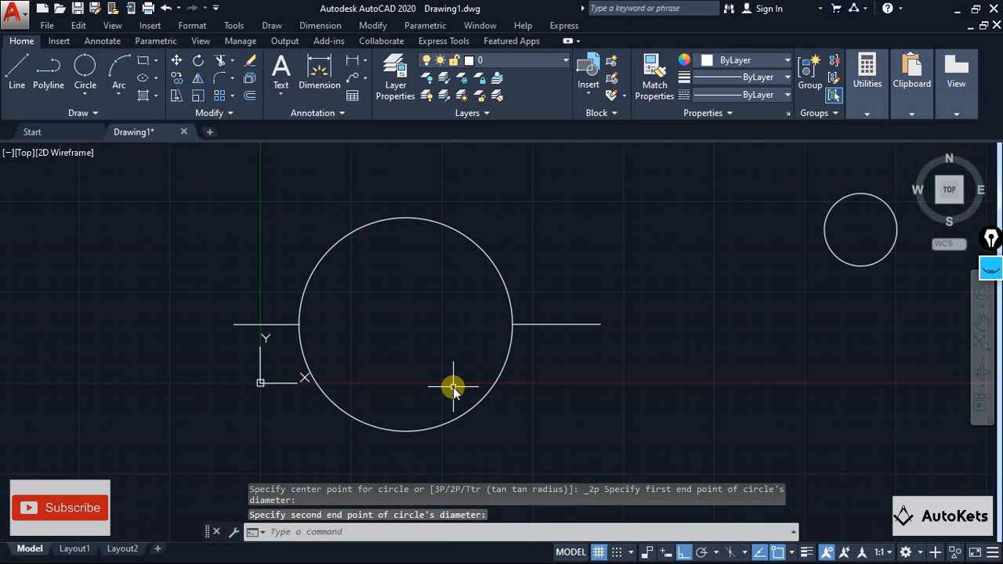
Annotate the circle's diameter and its two endpoints with temporary pen marks, and clear the marks
left_click(986, 271)
left_click(988, 309)
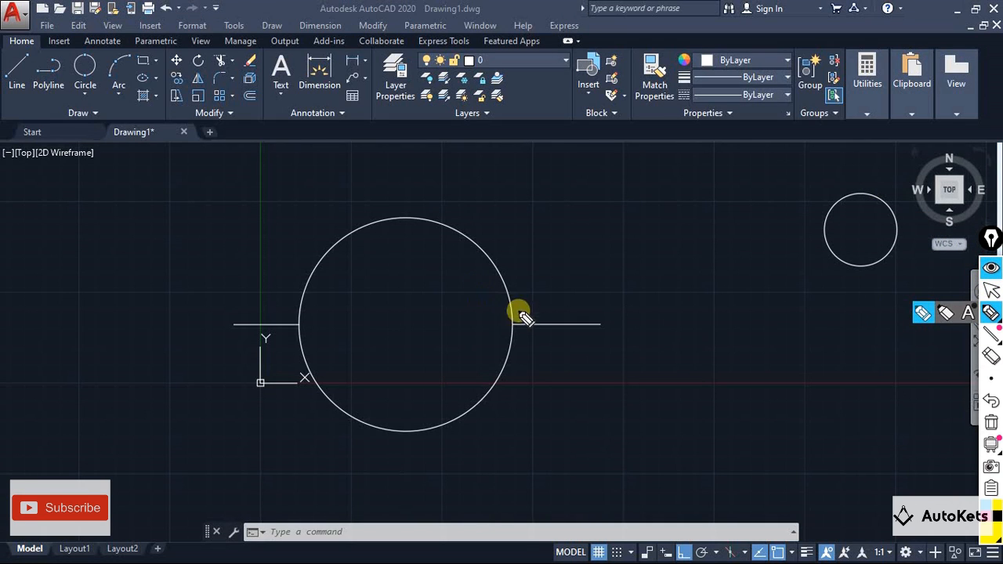
left_click_drag(511, 327, 308, 323)
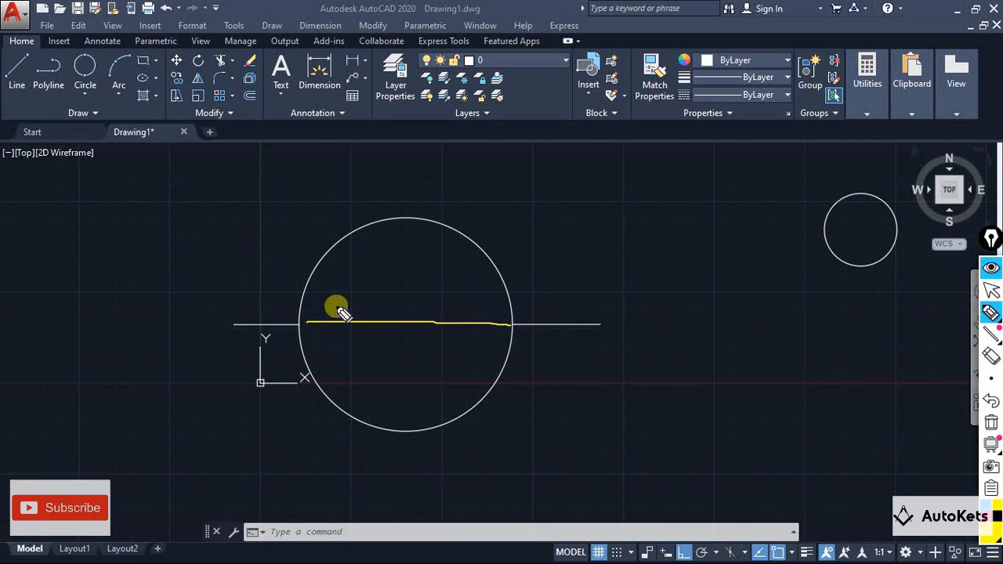
left_click_drag(364, 293, 425, 319)
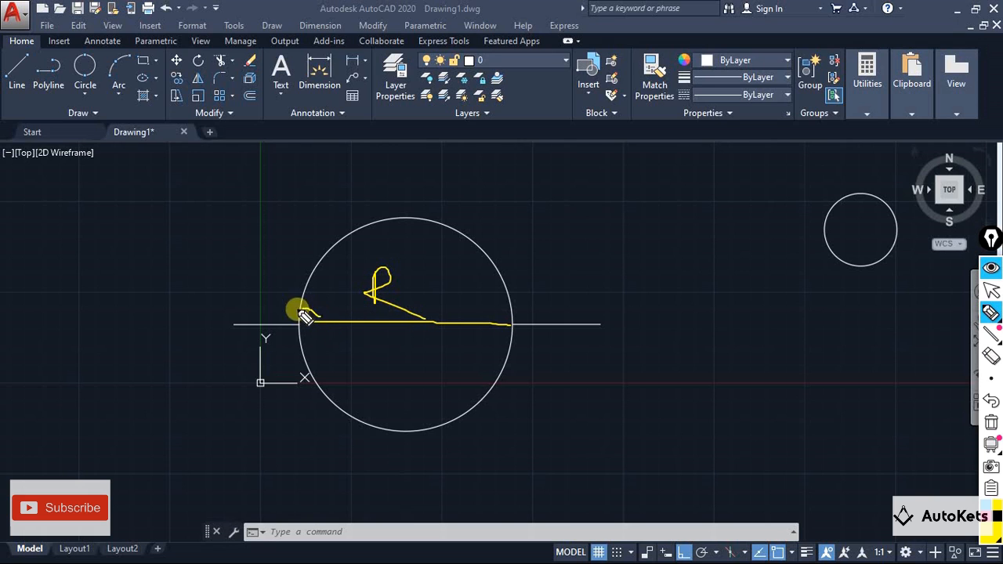
left_click_drag(304, 314, 317, 316)
mouse_move(517, 317)
left_mouse_down()
mouse_move(529, 321)
mouse_move(508, 307)
left_mouse_up()
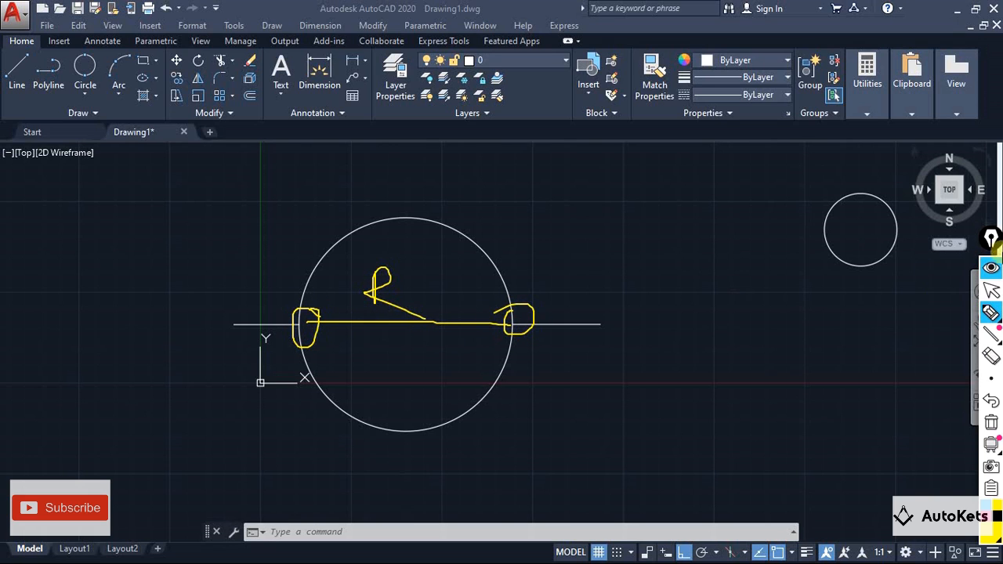
left_click(990, 422)
left_click(992, 290)
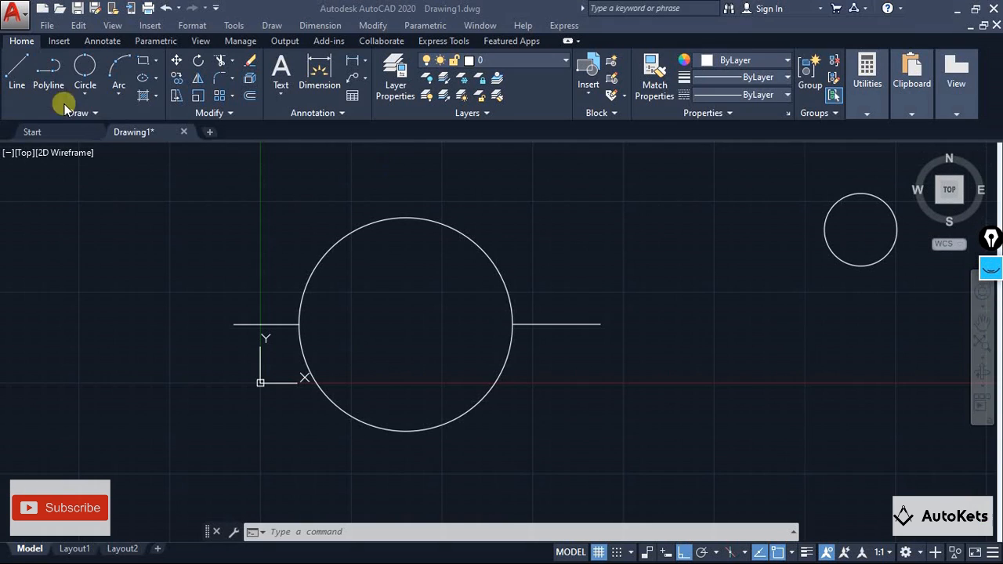
Delete the two-point circle between the horizontal lines
left_click(85, 92)
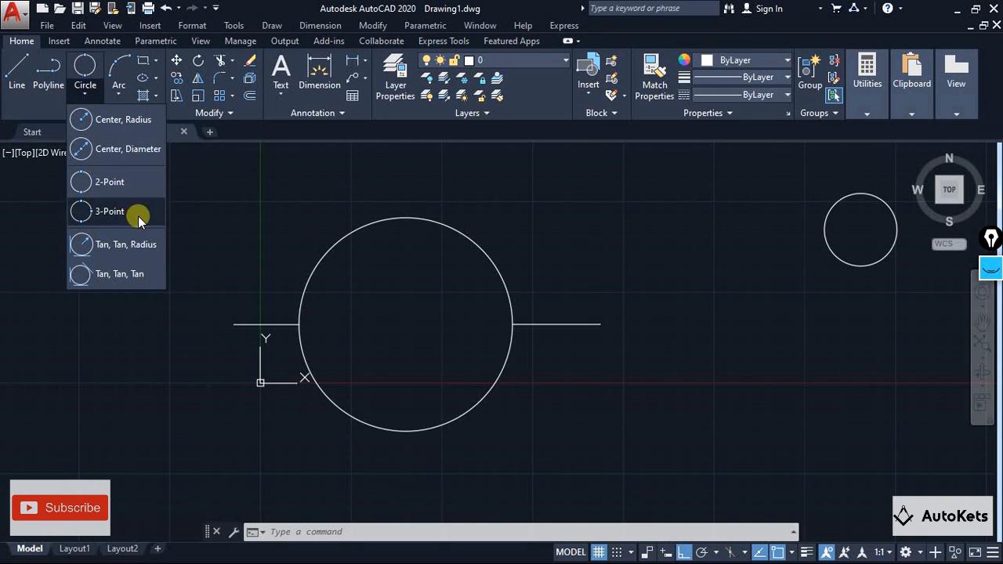
left_click(138, 215)
left_click(340, 243)
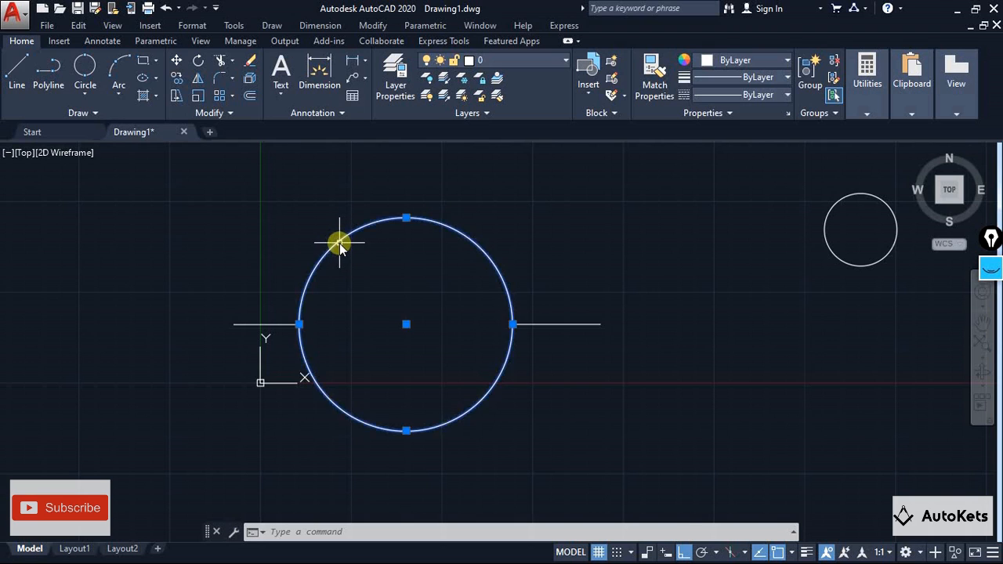
key("Delete")
Draw a short vertical line above the gap, about midway between the two horizontal lines
scroll(347, 265, "down", 2)
left_click(18, 65)
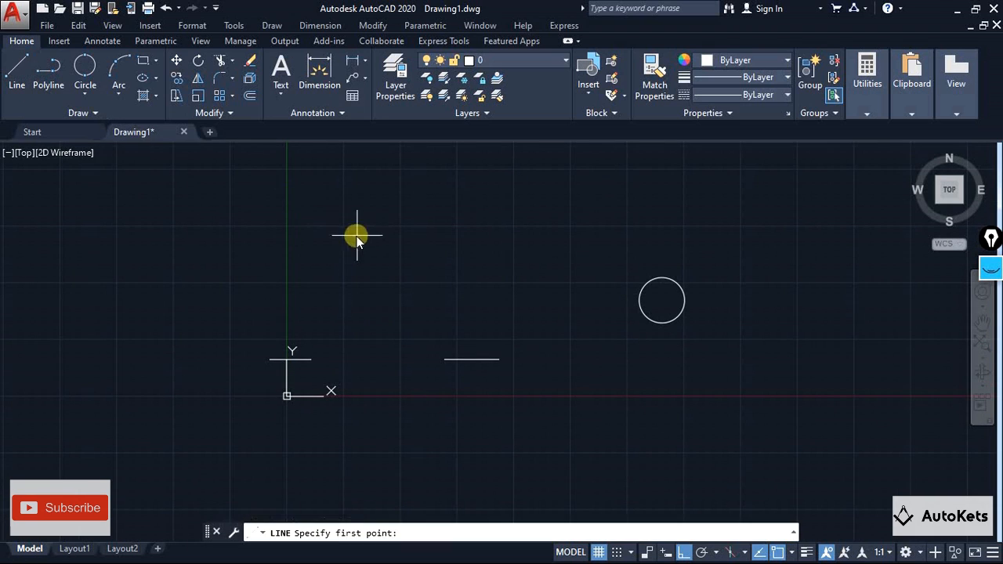
left_click(377, 250)
left_click(376, 202)
key("Escape")
key("Escape")
Draw a 3-Point circle through the facing ends of both horizontal lines and the lower end of the vertical line
left_click(84, 94)
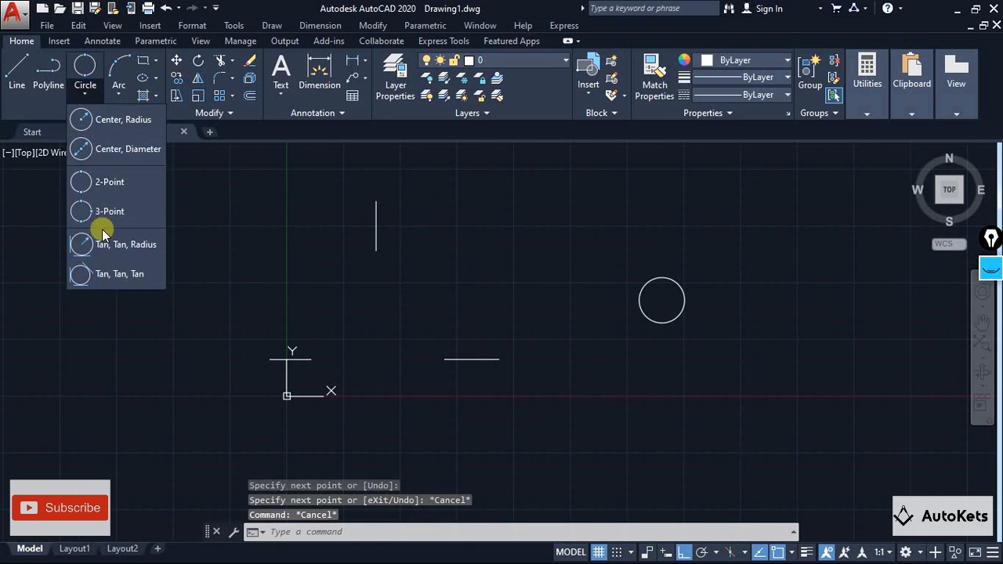
left_click(102, 212)
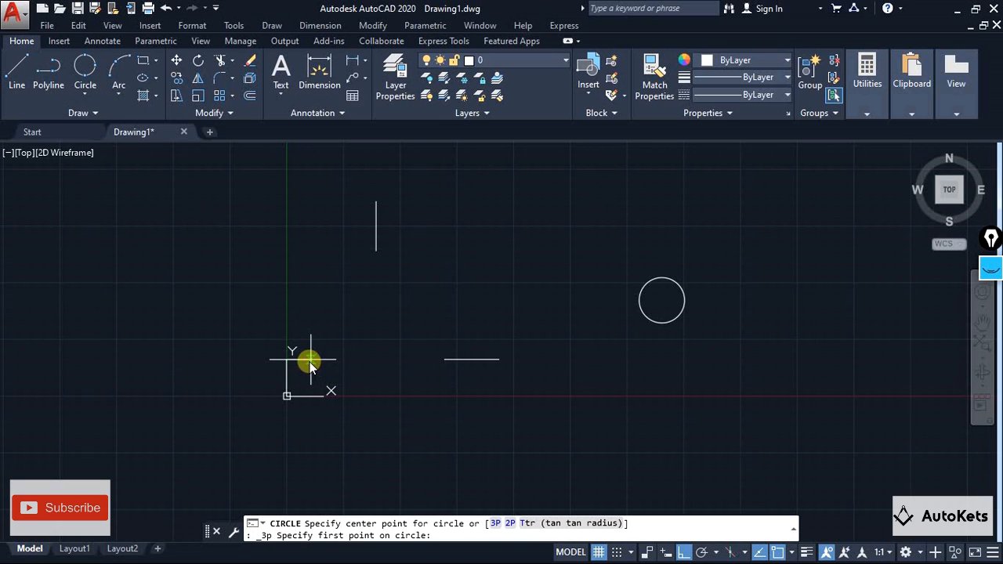
left_click(371, 282)
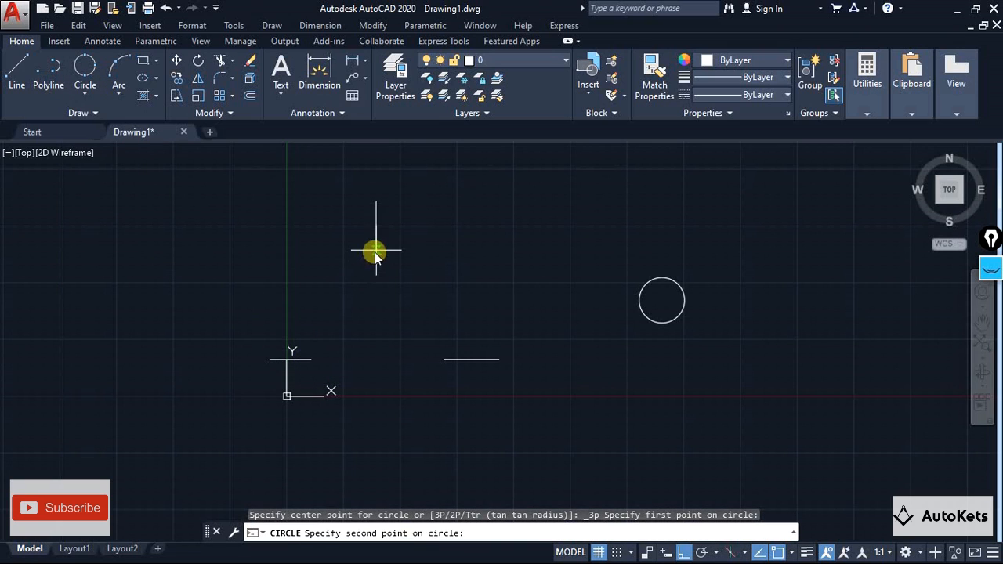
left_click(376, 251)
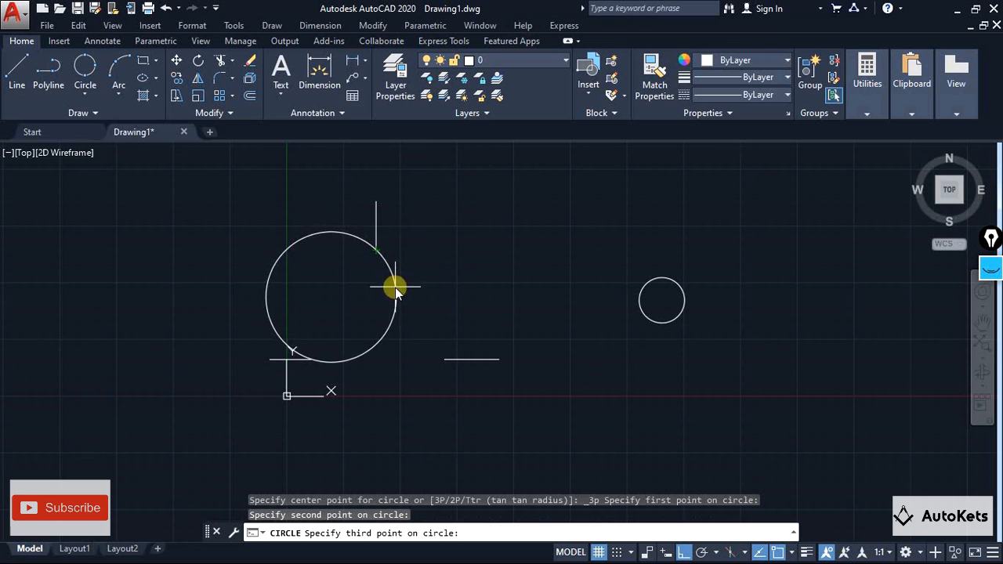
left_click(445, 357)
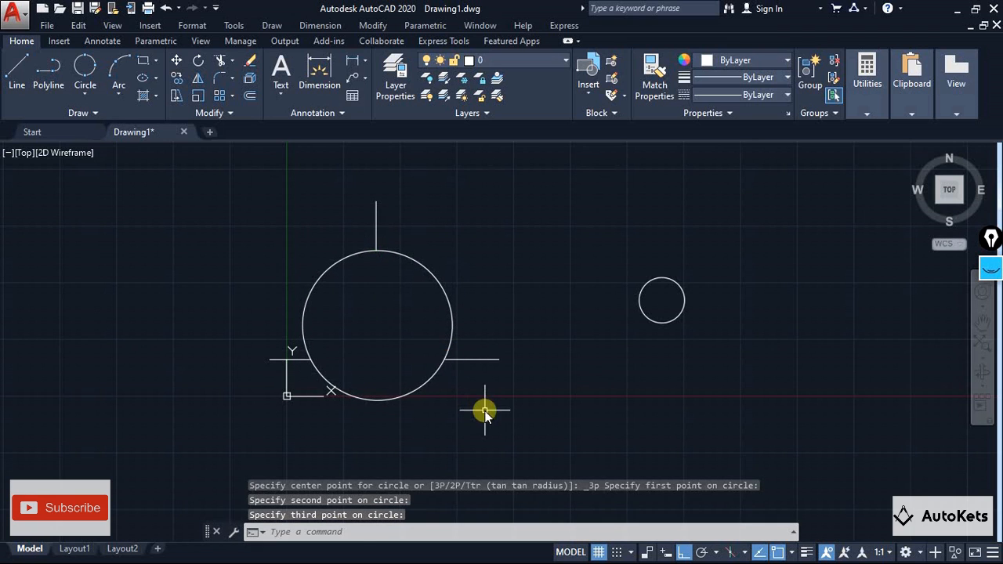
scroll(486, 410, "down", 4)
scroll(452, 378, "up", 6)
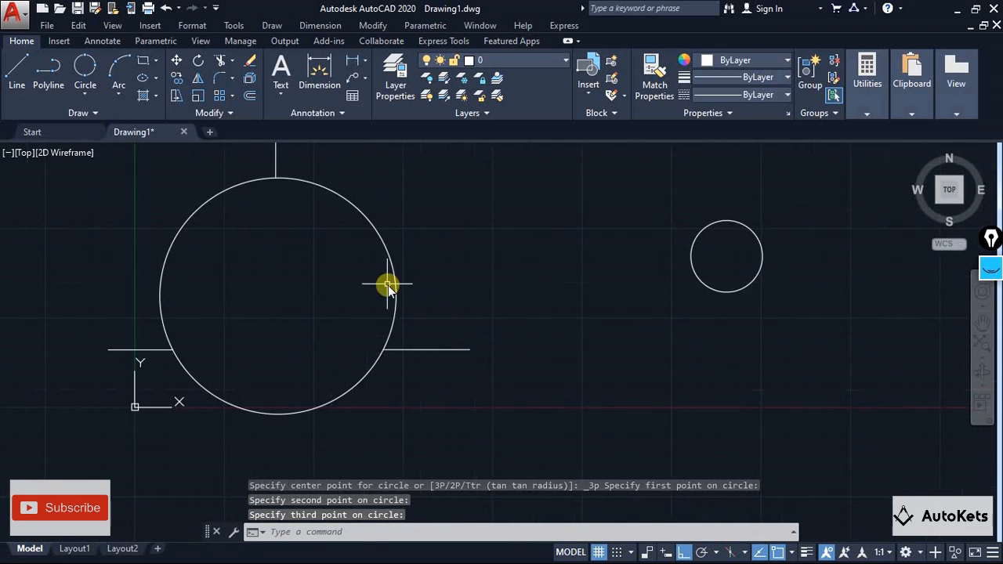
middle_click_drag(373, 315, 309, 343)
scroll(457, 326, "down", 2)
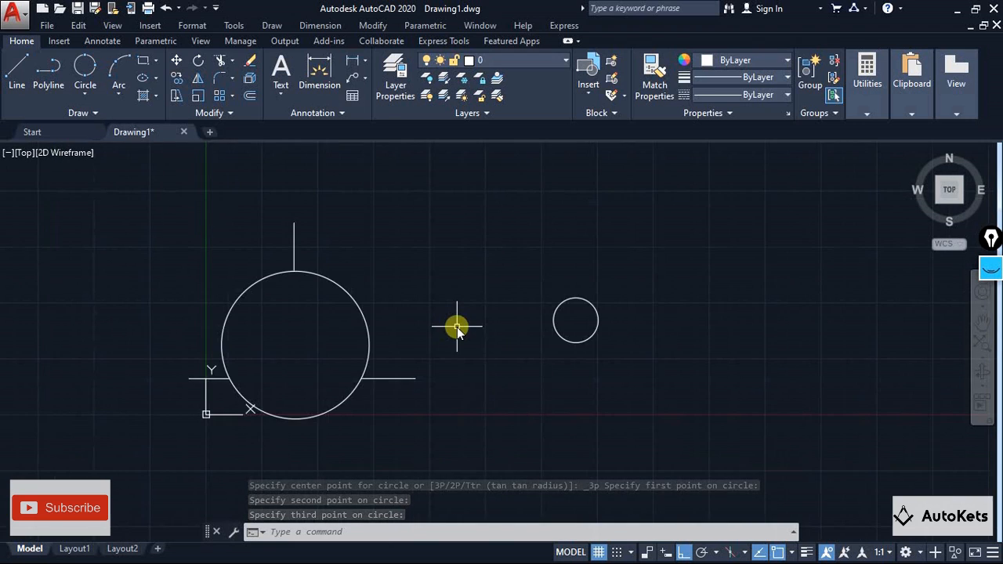
middle_click_drag(457, 326, 313, 388)
left_click(84, 95)
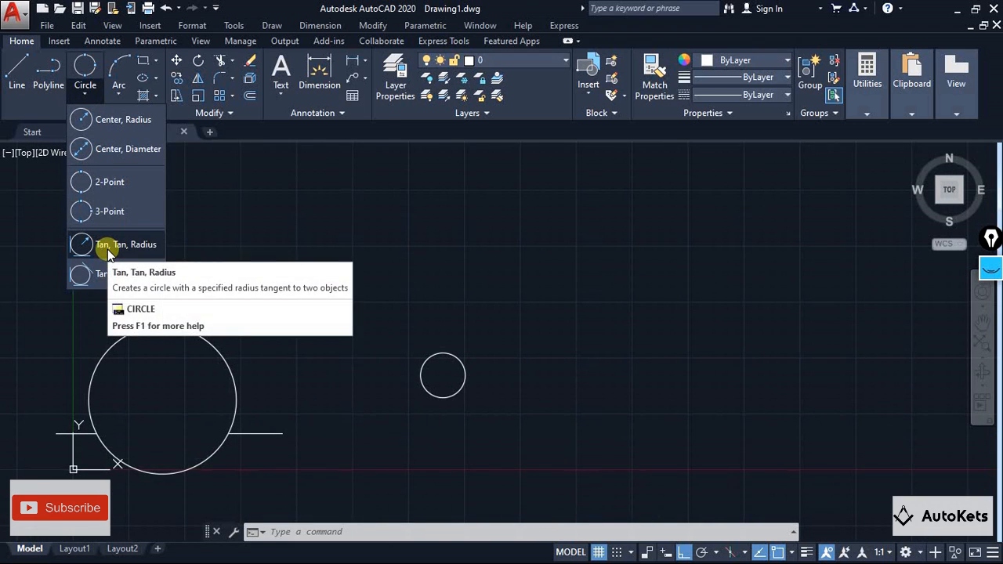
left_click(280, 226)
middle_click_drag(288, 284, 405, 264)
Mark a temporary tangent line and its contact point on the large circle with the annotation pen, and hide the marks
left_click(991, 270)
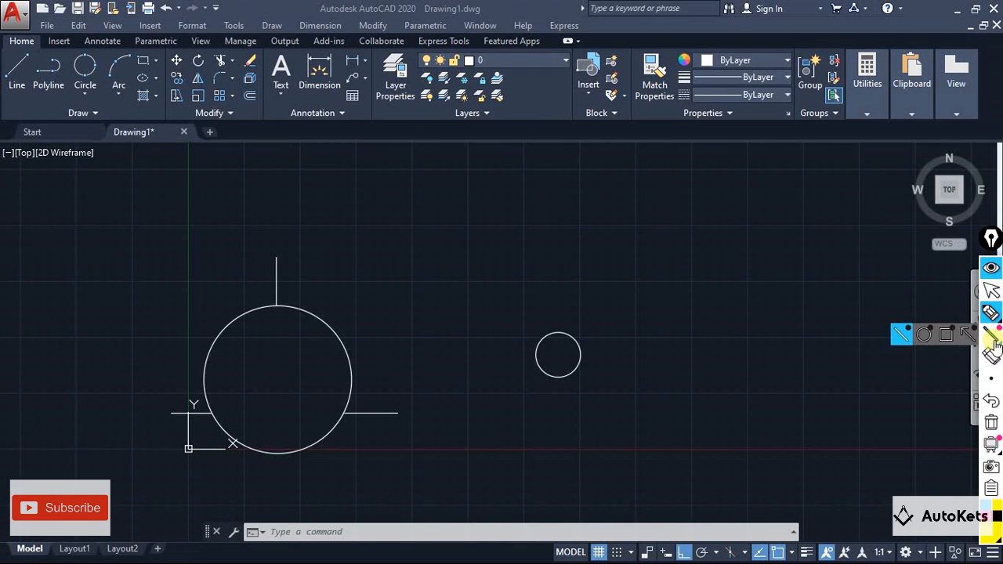
left_click(991, 366)
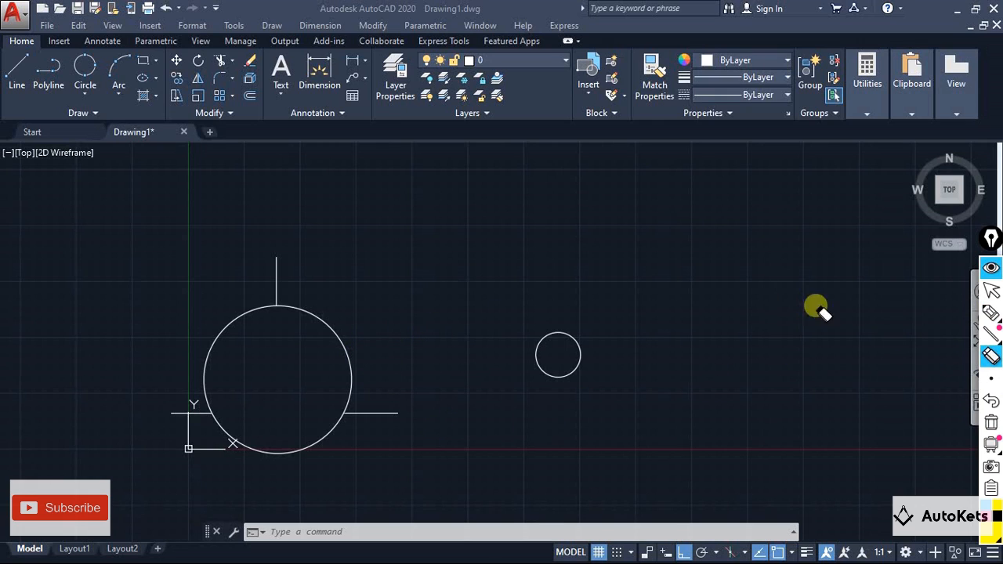
left_click(990, 313)
left_click_drag(417, 460, 297, 259)
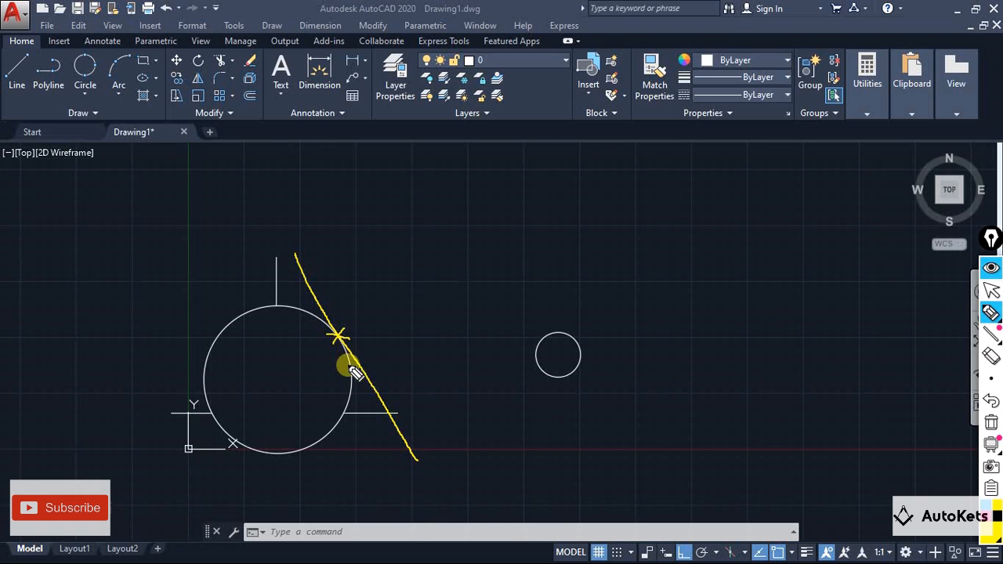
left_click(992, 268)
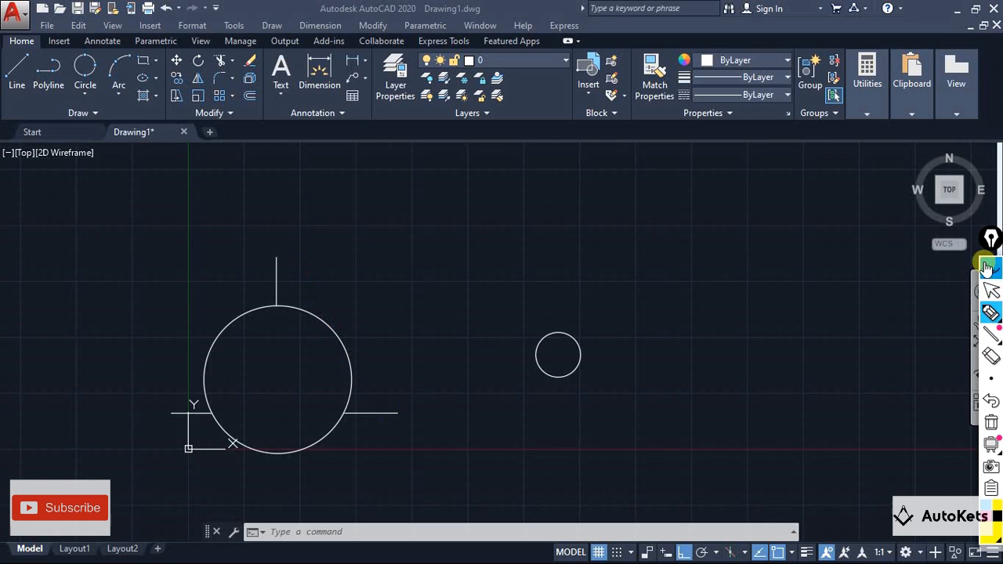
Draw a vertical line 100 long going downward in the empty area between and above the two circles
left_click(84, 91)
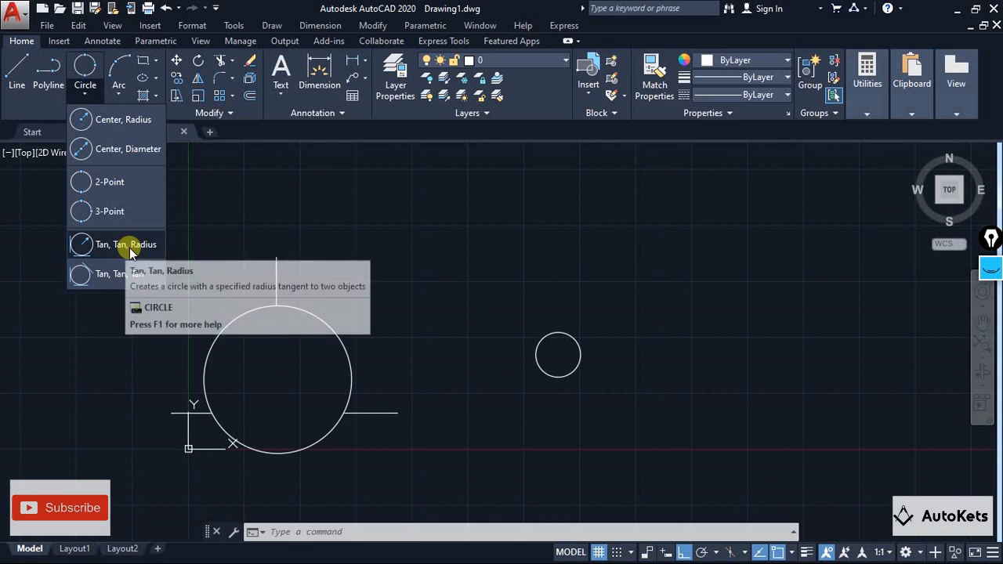
left_click(19, 75)
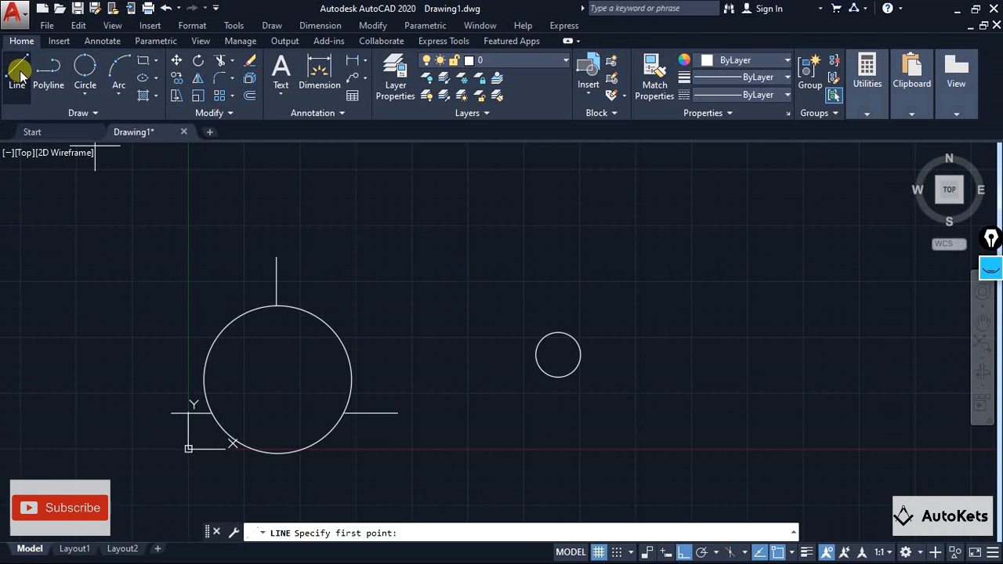
left_click(448, 169)
type("100")
key("Return")
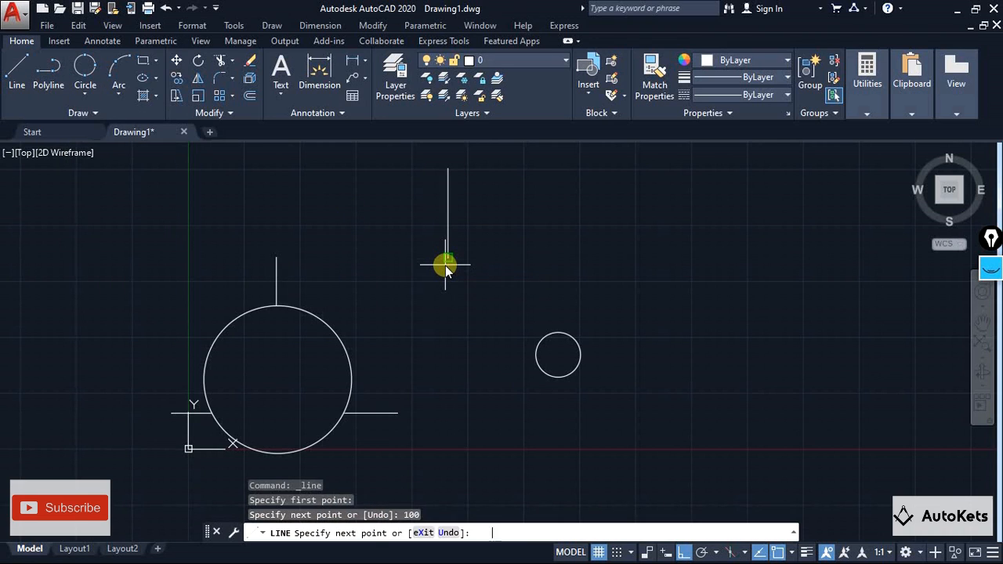
type("10")
key("Return")
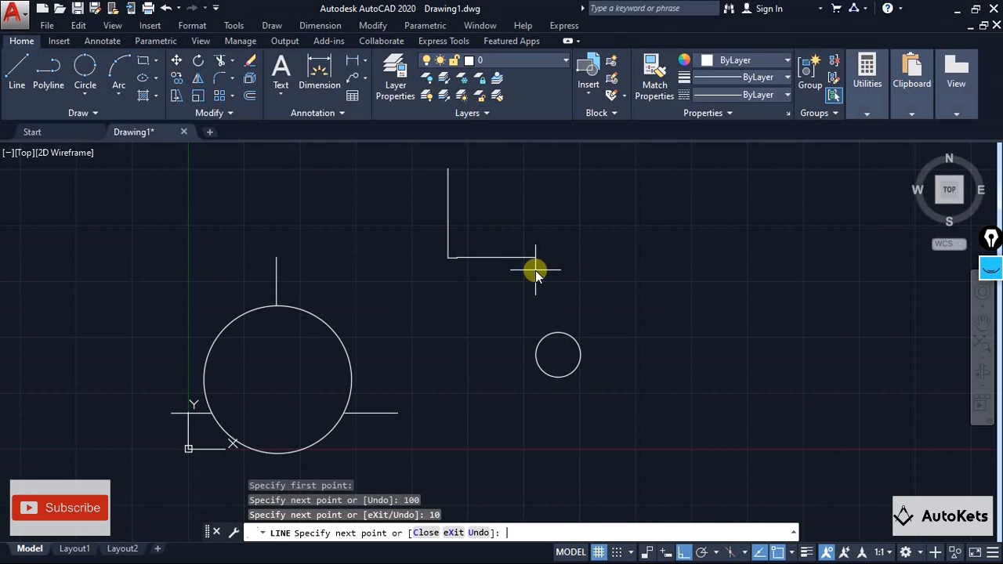
key("ctrl+z")
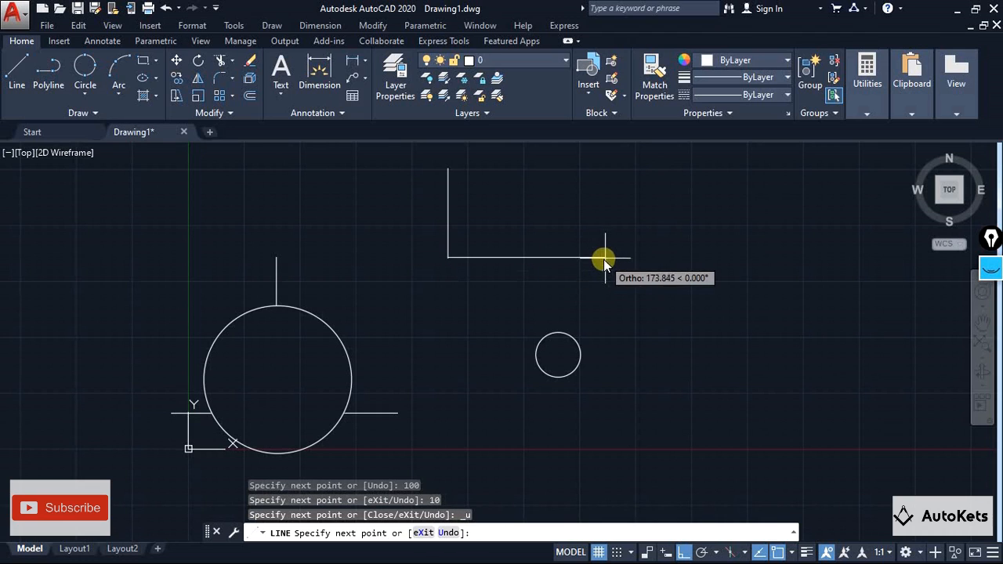
Continue from the vertical line's lower end with a horizontal line 100 long to the right, and finish the line
type("100")
key("Return")
key("Escape")
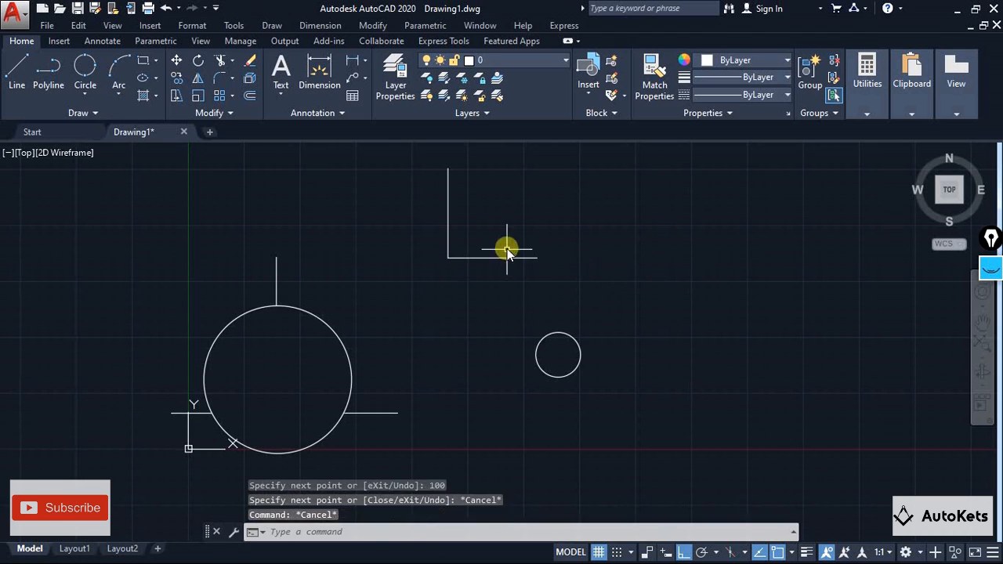
Clear the old pen marks, sketch a temporary circle touching both perpendicular lines with its radius marked R, and clear and hide the marks
scroll(502, 243, "up", 4)
left_click(991, 267)
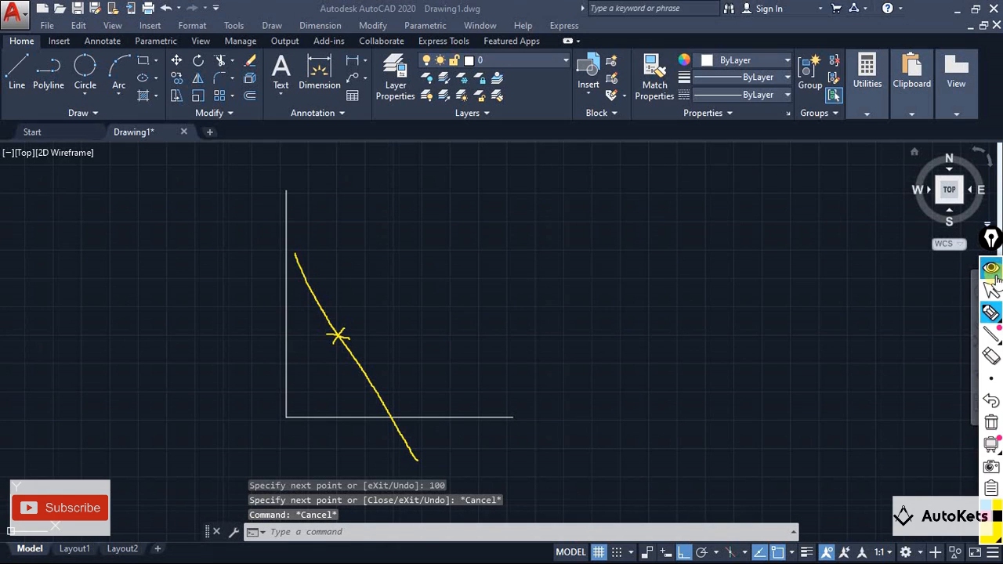
left_click(990, 422)
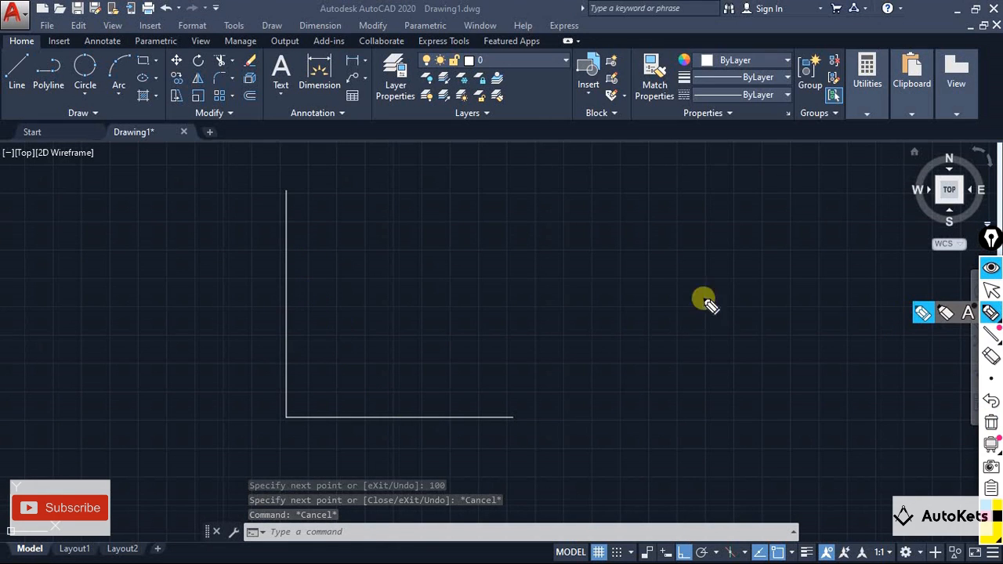
mouse_move(383, 226)
left_mouse_down()
mouse_move(301, 264)
mouse_move(289, 315)
mouse_move(316, 383)
mouse_move(356, 407)
mouse_move(418, 416)
mouse_move(484, 392)
mouse_move(494, 269)
mouse_move(365, 222)
left_mouse_up()
left_click_drag(400, 303, 501, 306)
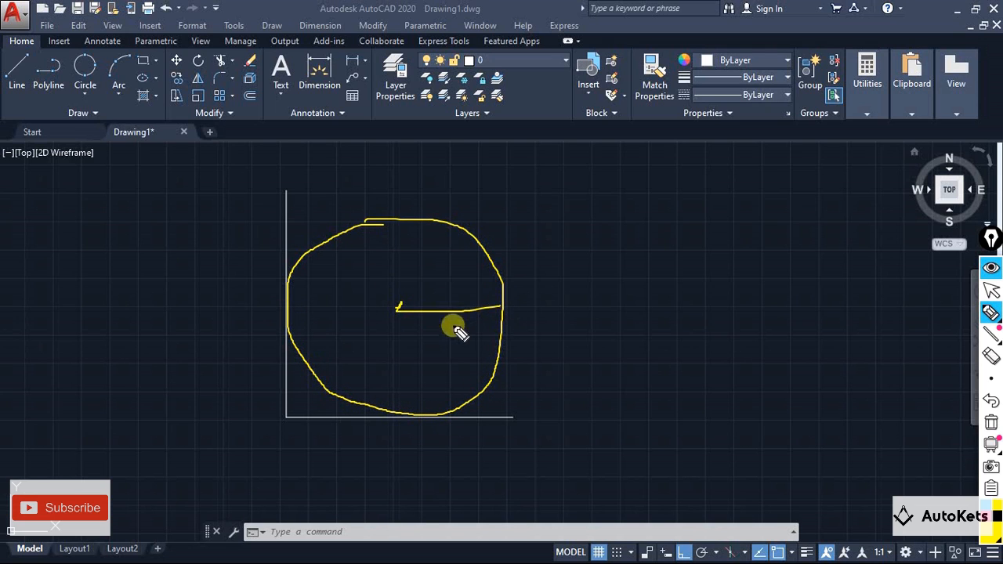
mouse_move(435, 368)
left_mouse_down()
mouse_move(440, 331)
mouse_move(468, 372)
left_mouse_up()
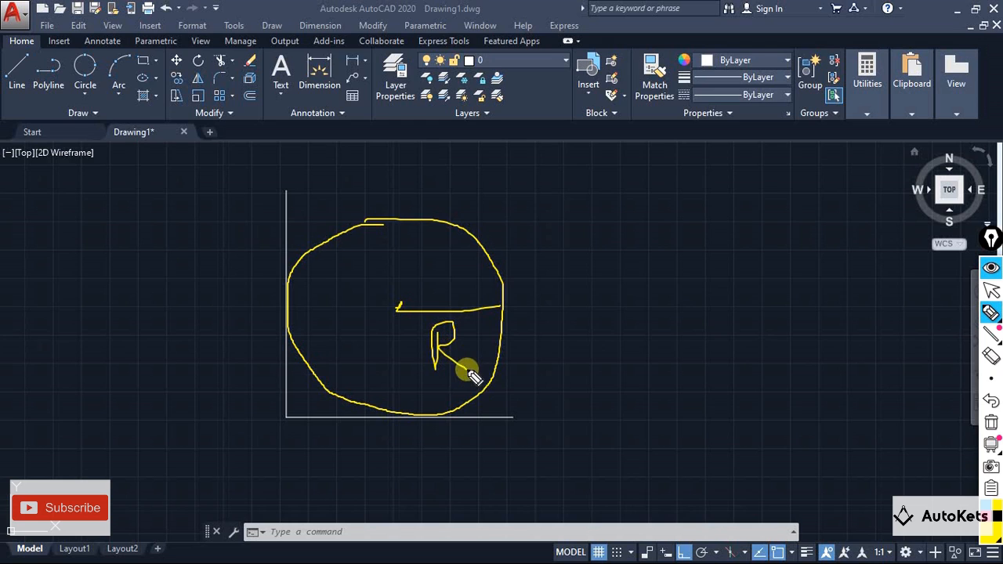
left_click(992, 423)
left_click(991, 267)
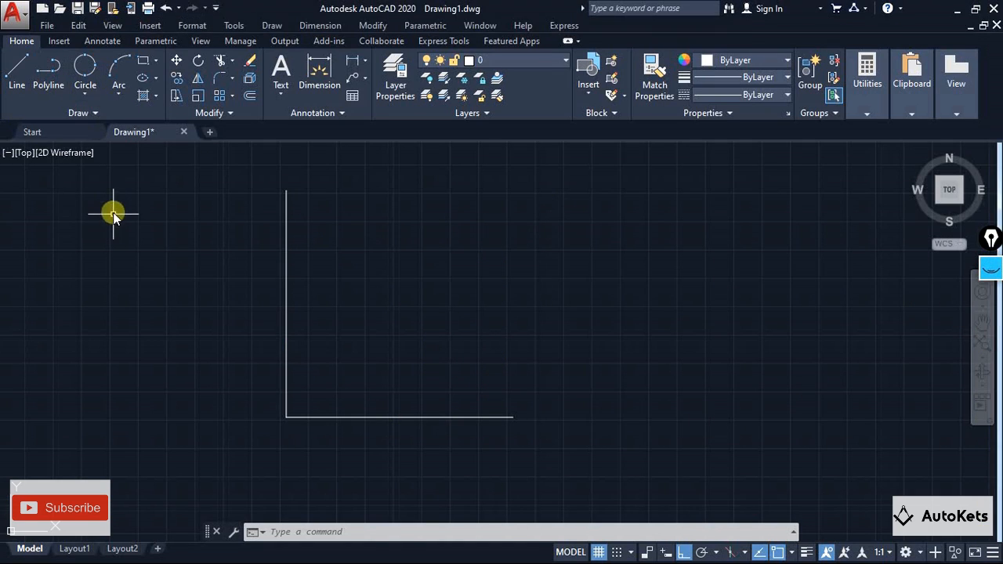
Draw a Tan, Tan, Radius circle of radius 50 tangent to the vertical and the horizontal line
left_click(94, 94)
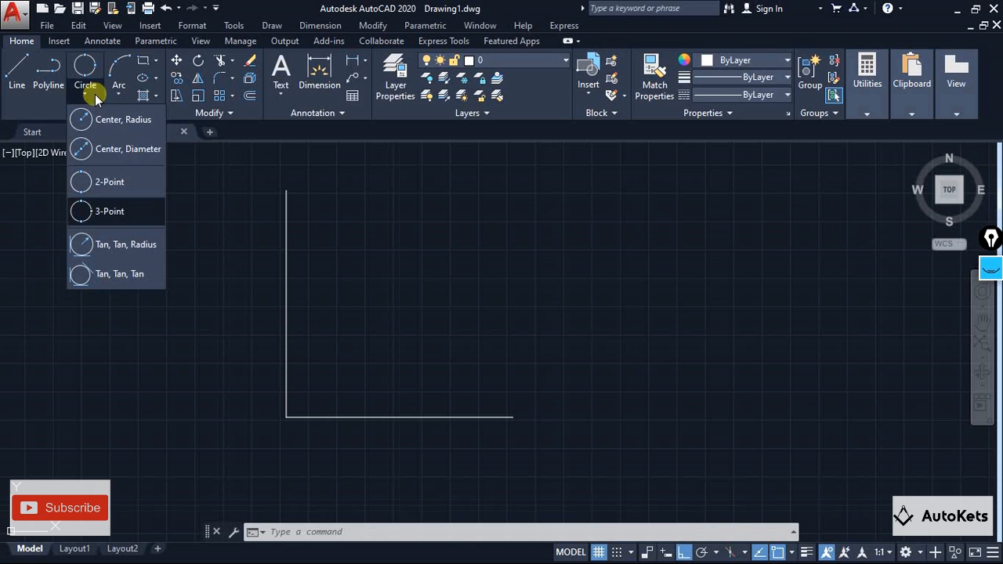
left_click(113, 250)
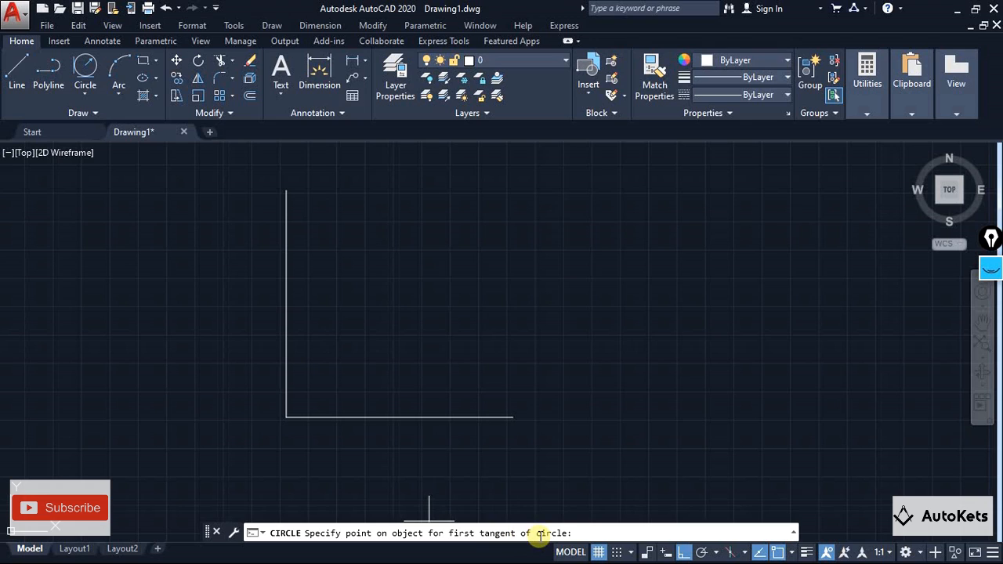
left_click(286, 309)
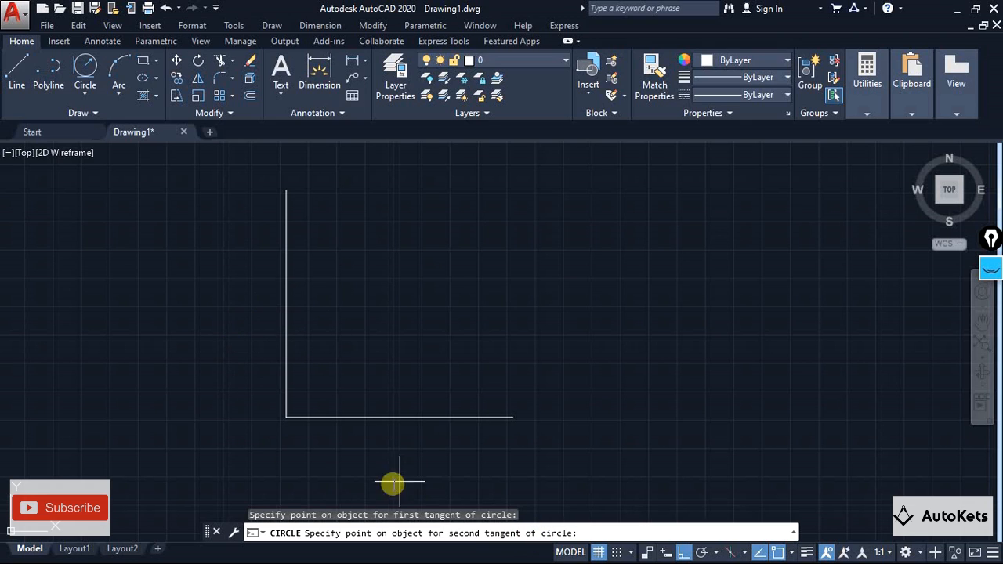
left_click(407, 415)
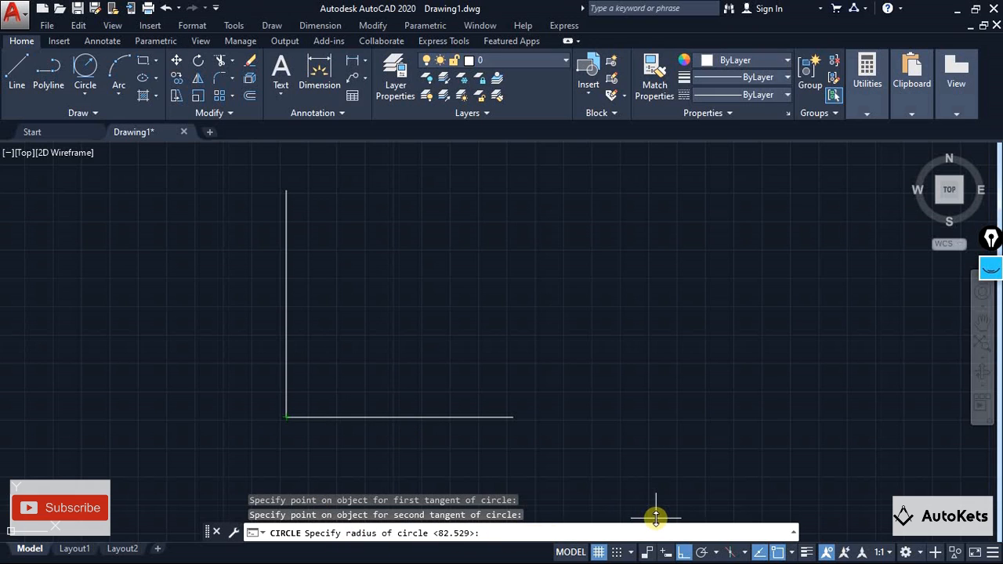
key("Return")
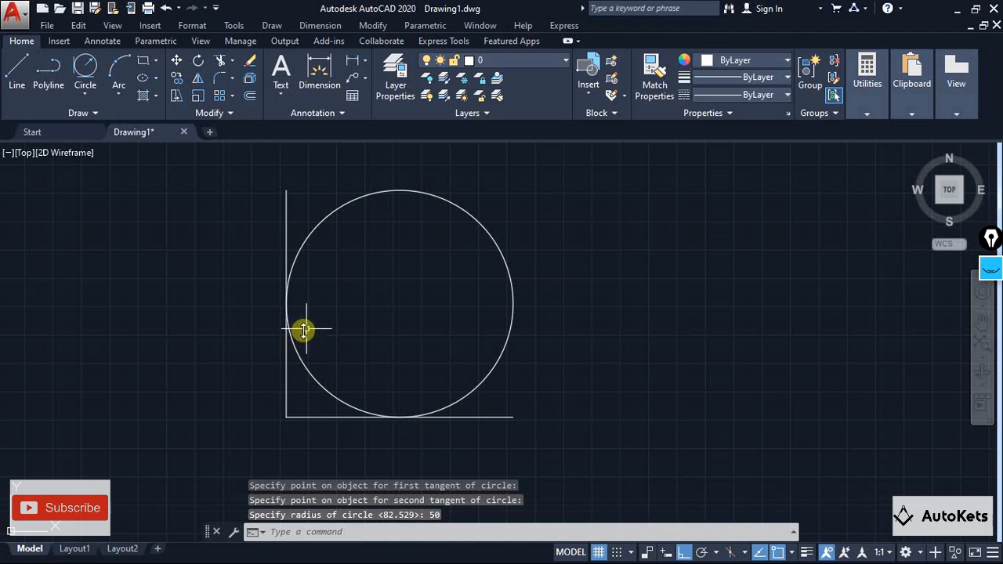
Draw three connected lines as a rectangle open on its left side, with an upper side about 310 long, in the empty area beside the circles
scroll(395, 328, "down", 3)
middle_click_drag(395, 327, 233, 291)
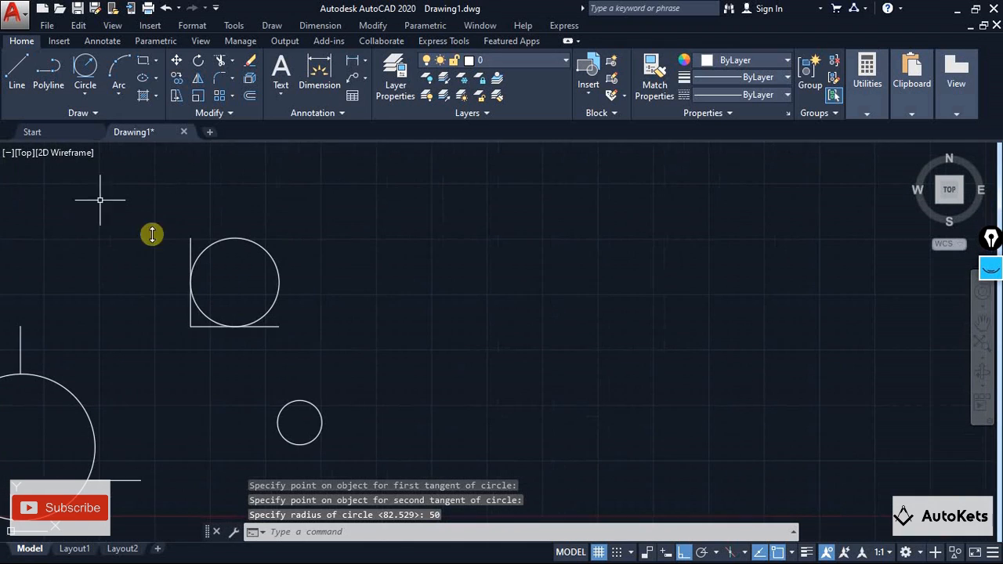
left_click(85, 88)
left_click(17, 70)
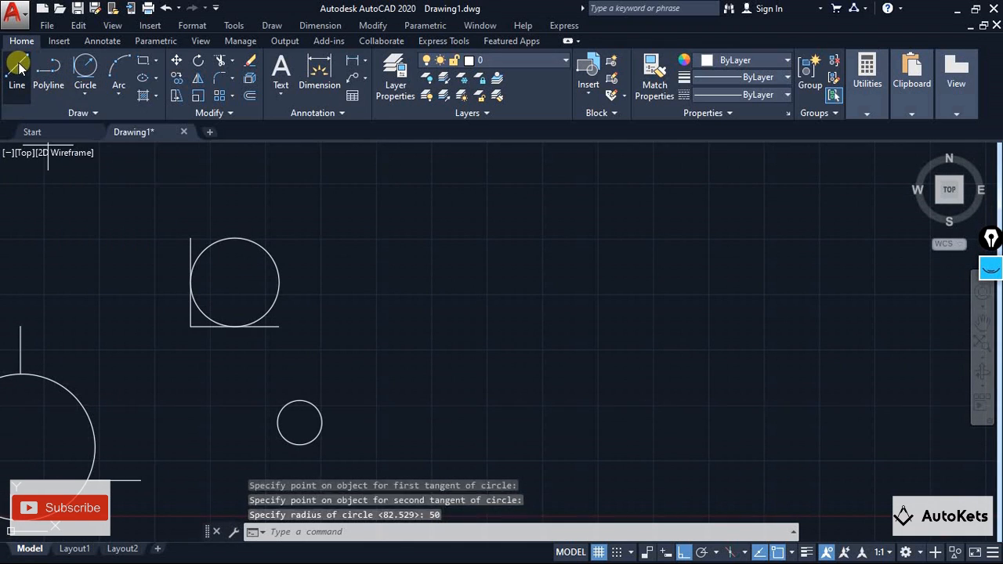
left_click(441, 344)
left_click(695, 349)
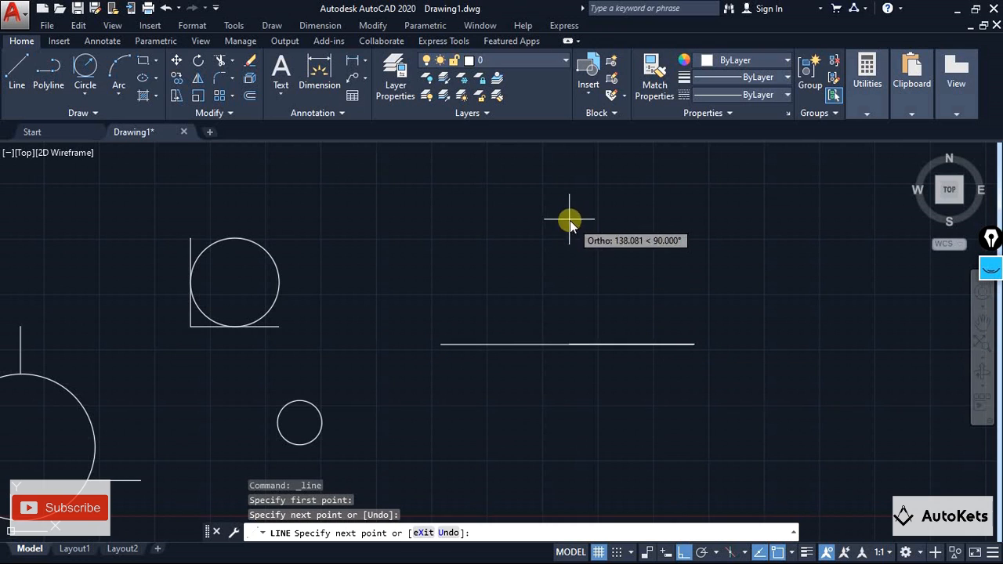
left_click(666, 198)
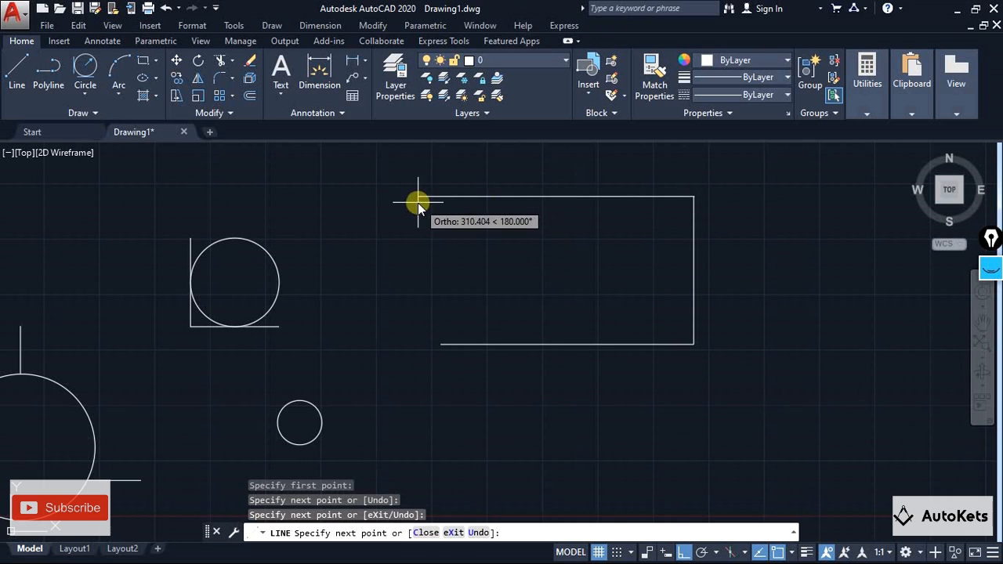
left_click(418, 198)
key("Escape")
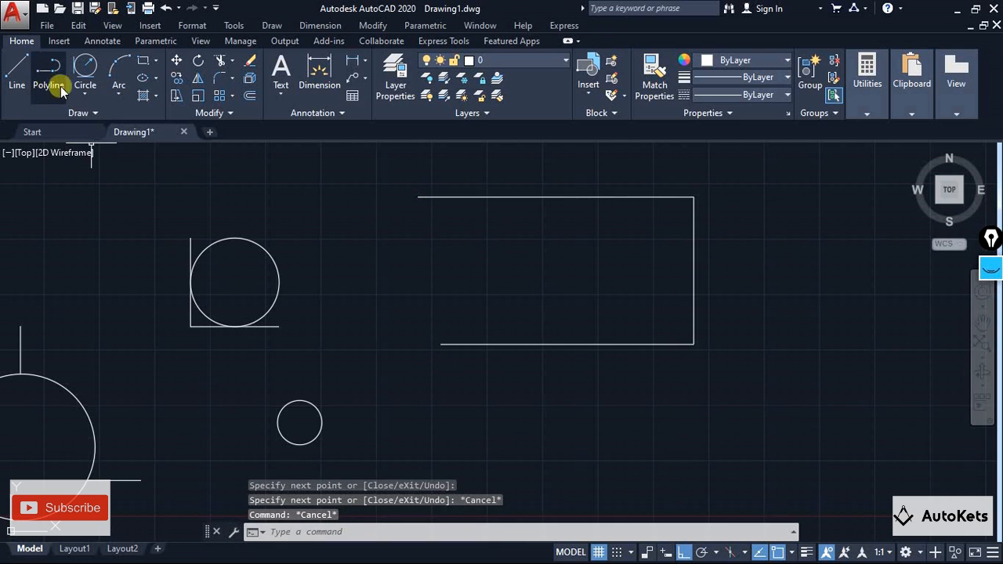
Draw a Tan, Tan, Tan circle touching the lower, right and upper lines of the open rectangle
left_click(85, 93)
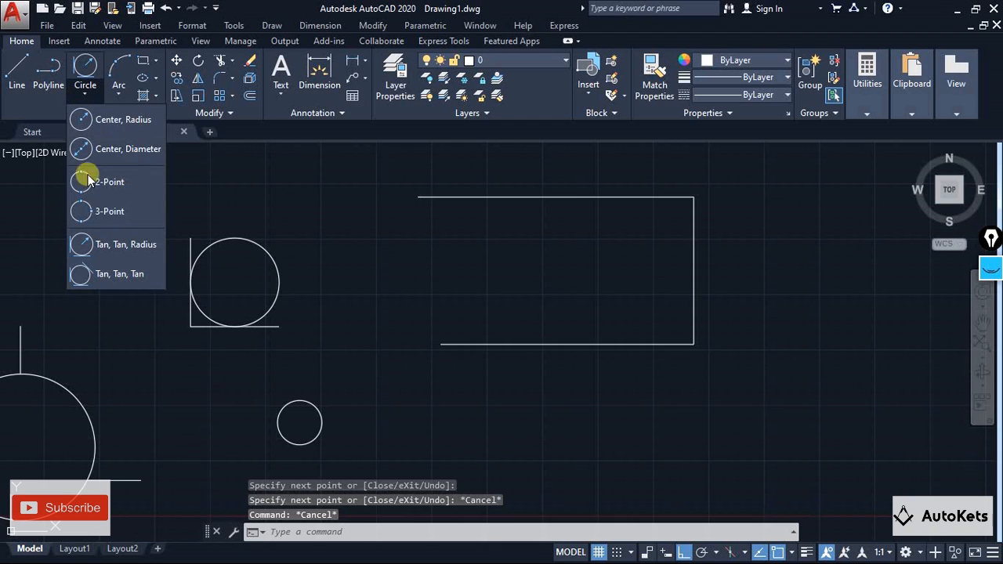
left_click(104, 279)
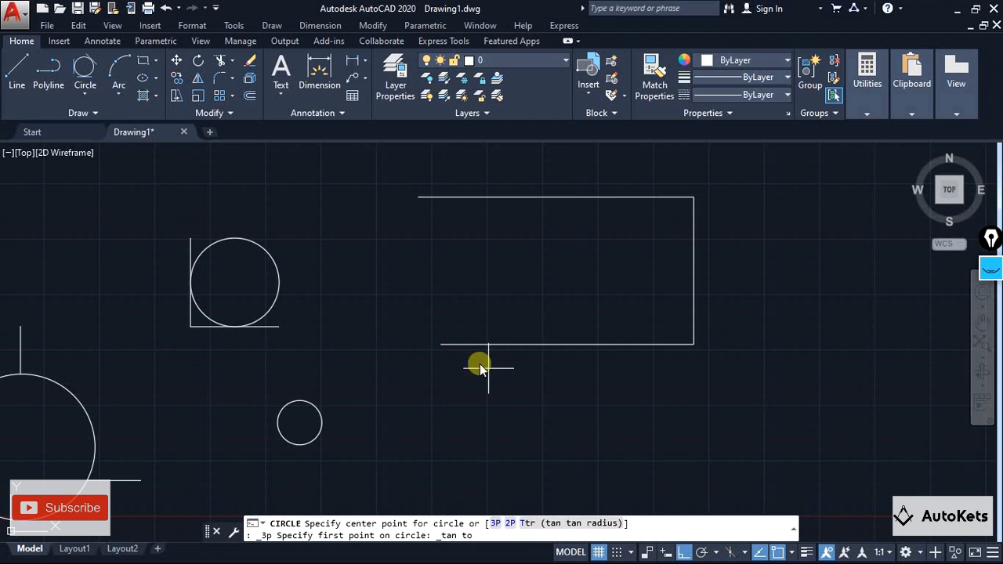
left_click(521, 343)
left_click(695, 283)
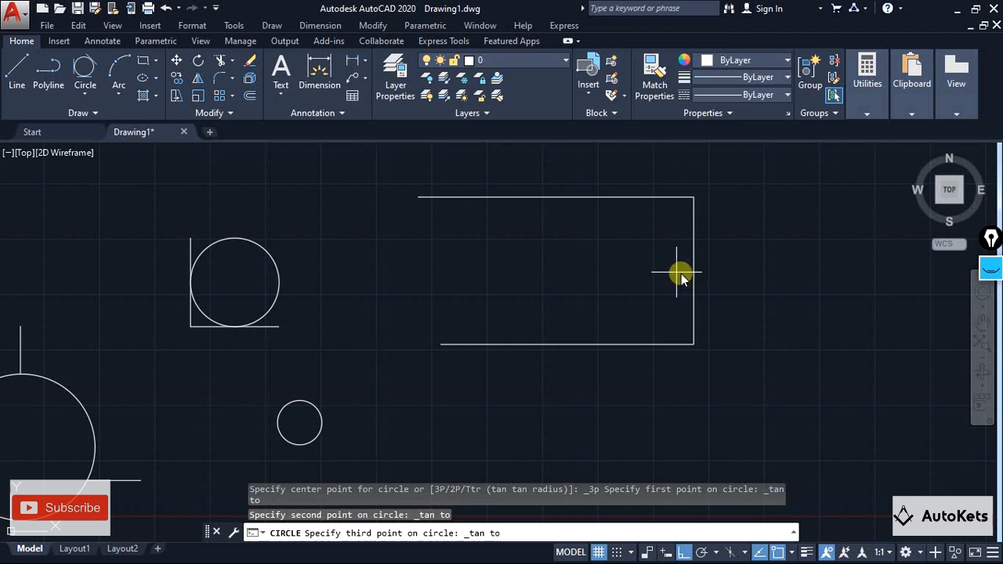
left_click(548, 196)
Delete the vertical and horizontal lines that touch the radius 50 circle
scroll(422, 293, "down", 2)
middle_click_drag(424, 293, 535, 249)
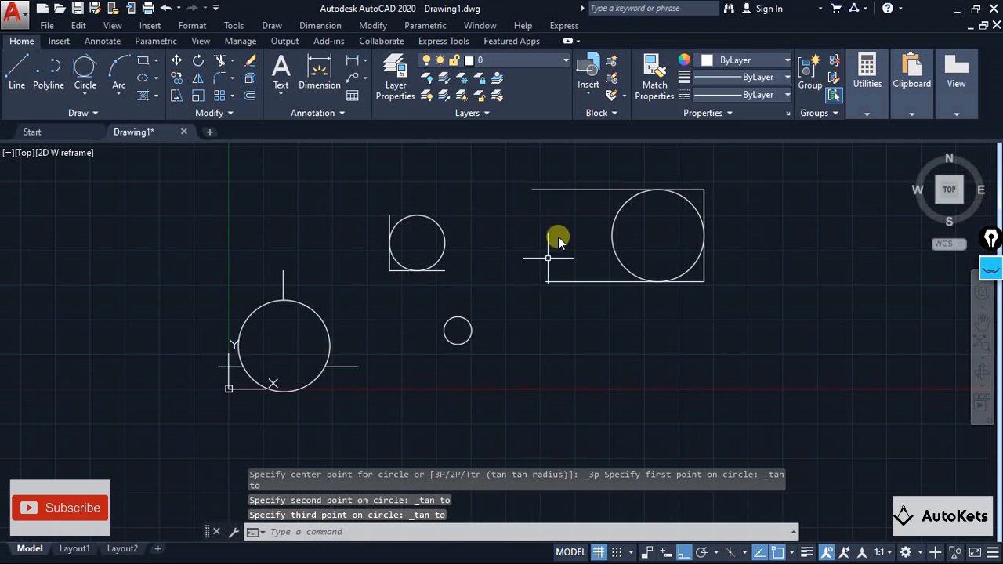
scroll(558, 305, "up", 2)
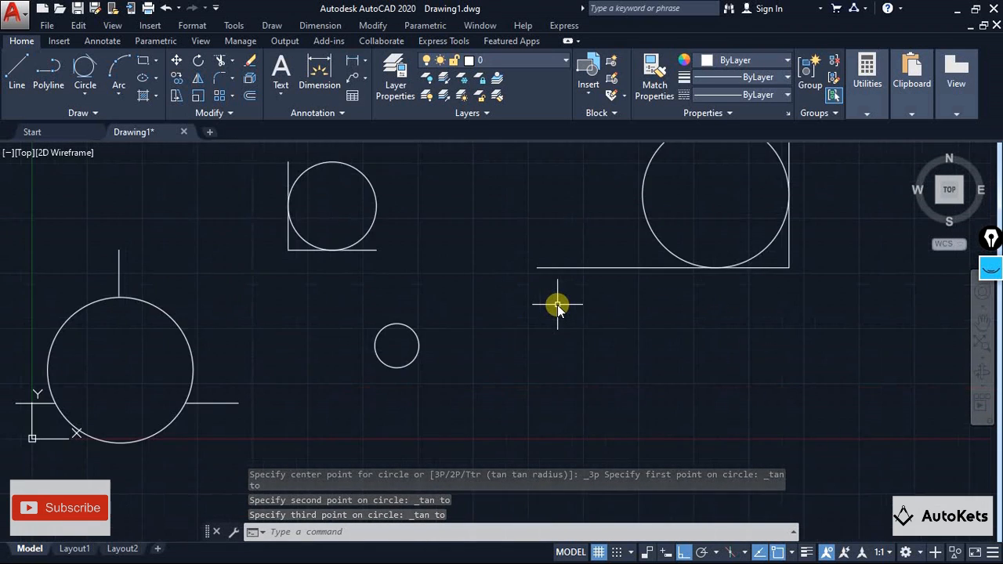
middle_click_drag(556, 305, 525, 352)
left_click(287, 284)
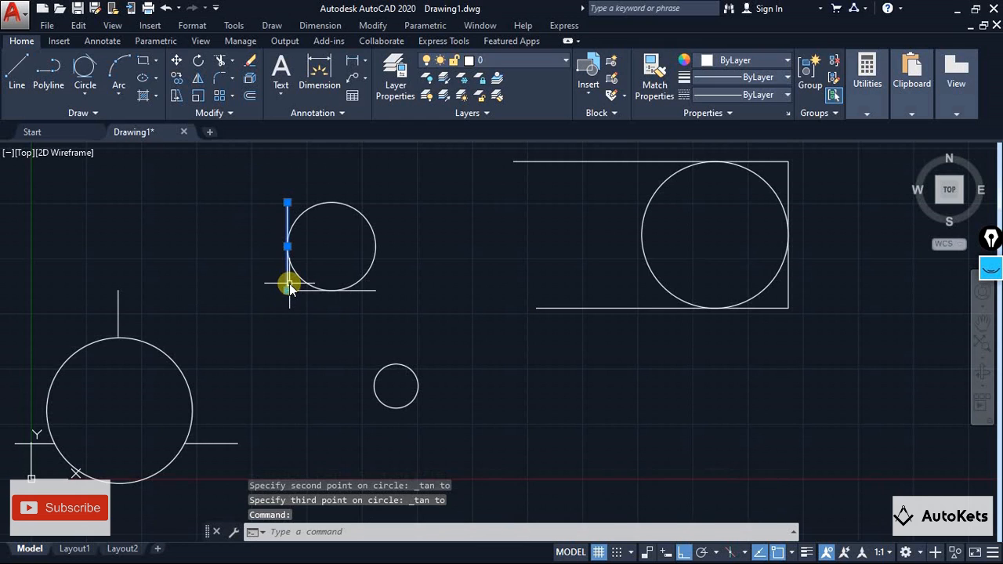
left_click(272, 282)
left_click(287, 305)
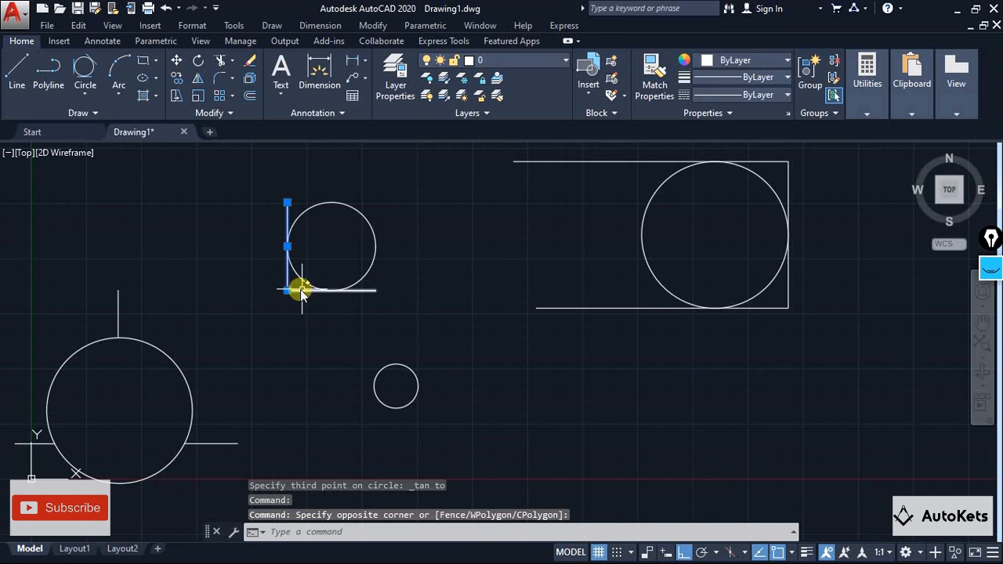
left_click(305, 295)
left_click(298, 284)
key("Delete")
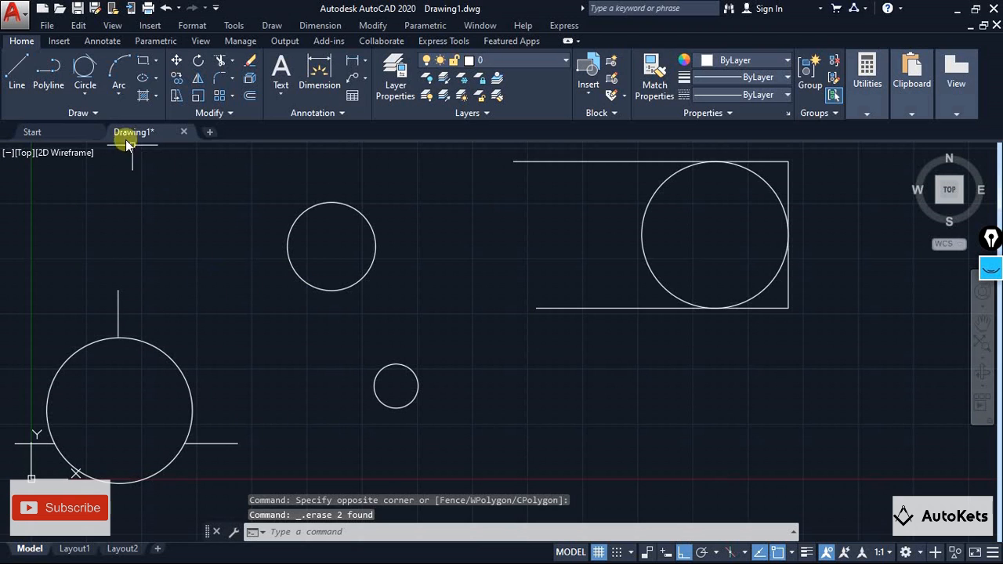
Draw a Tan, Tan, Tan circle tangent to the large 3-Point circle, the radius 50 circle and the small circle
left_click(83, 94)
left_click(100, 275)
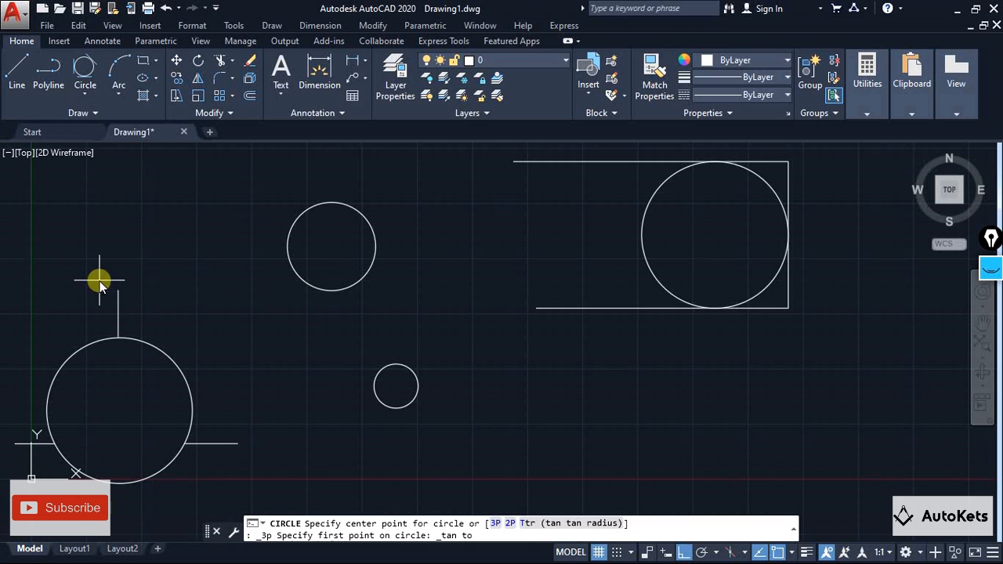
left_click(164, 347)
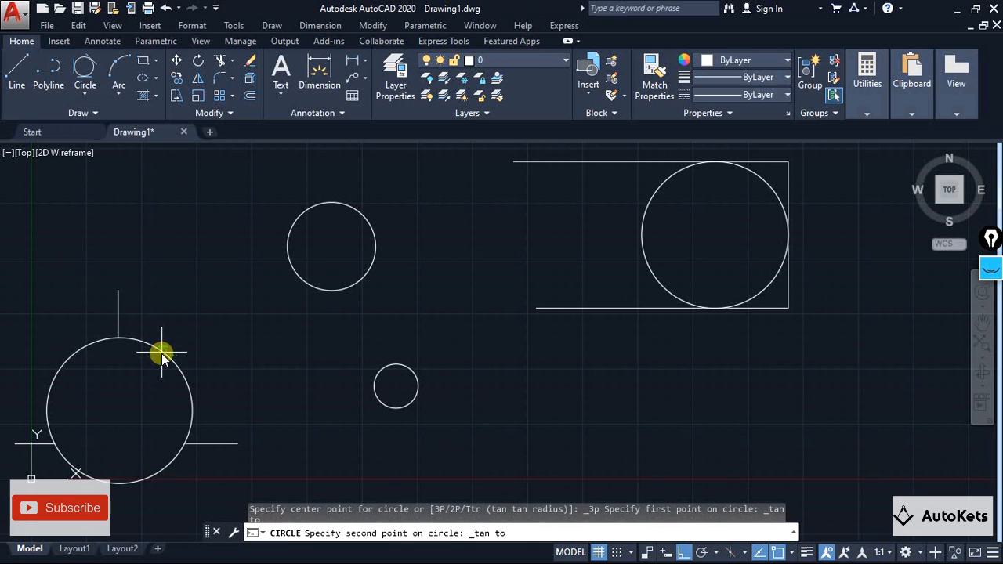
left_click(293, 275)
left_click(380, 378)
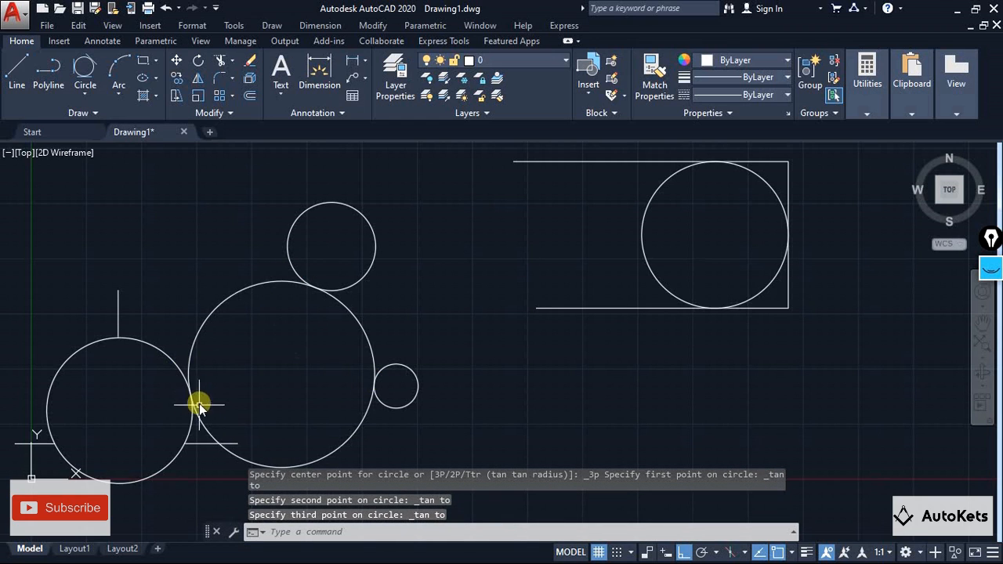
middle_click_drag(365, 320, 461, 261)
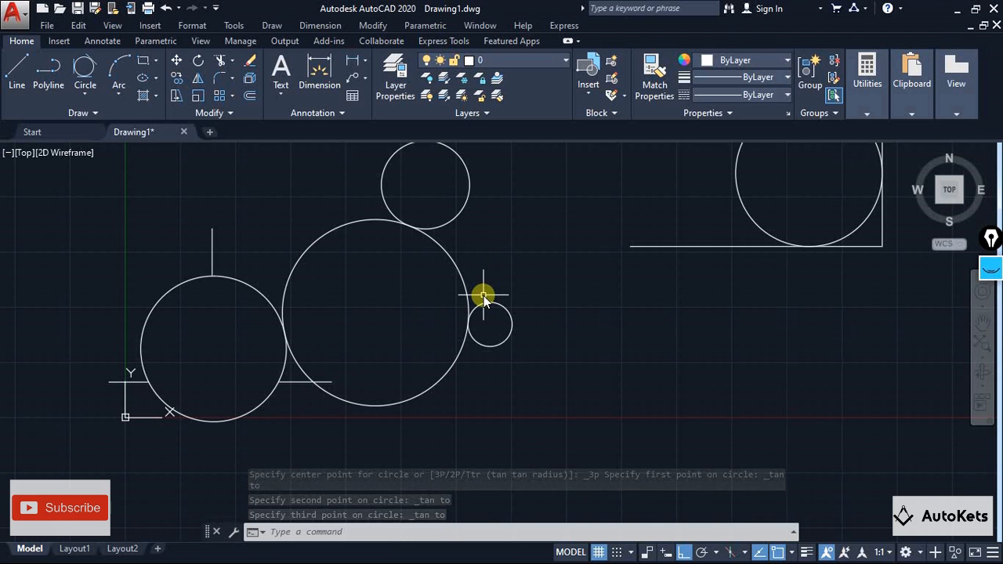
scroll(541, 350, "down", 3)
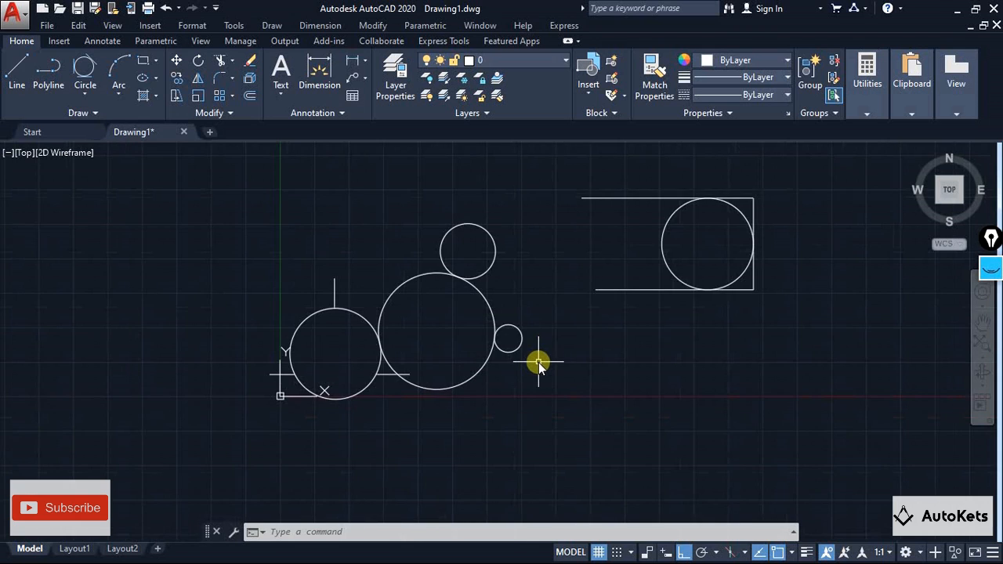
middle_click_drag(394, 377, 338, 395)
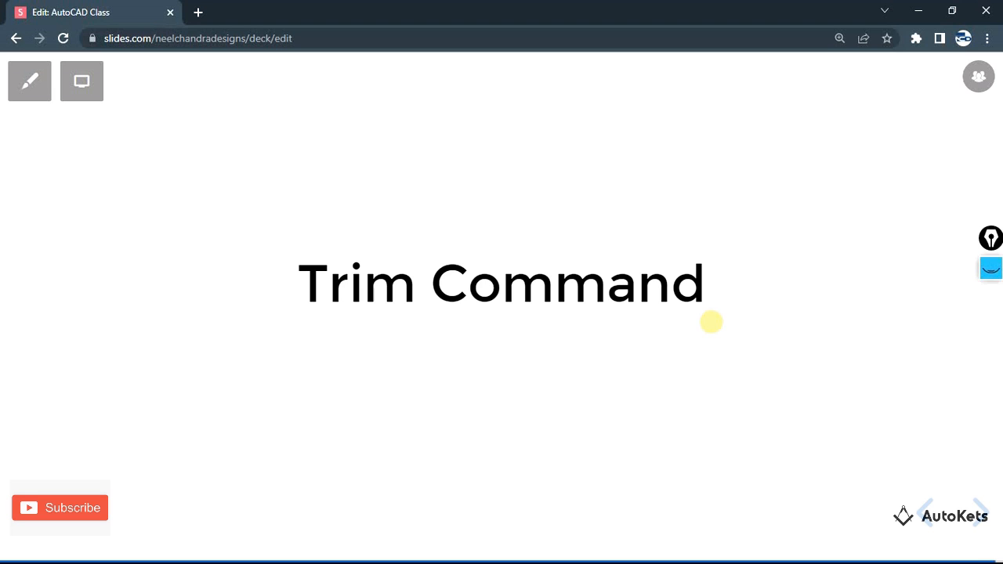
Open the annotation pen, switch to AutoCAD, and sketch a long horizontal stroke crossed by a vertical stroke above the circles
left_click(992, 239)
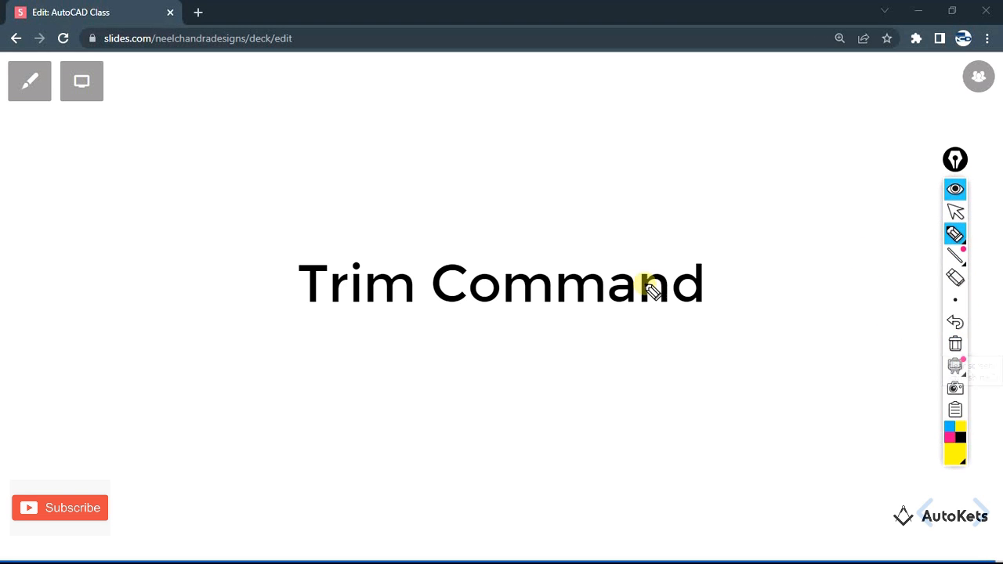
key("alt+Tab")
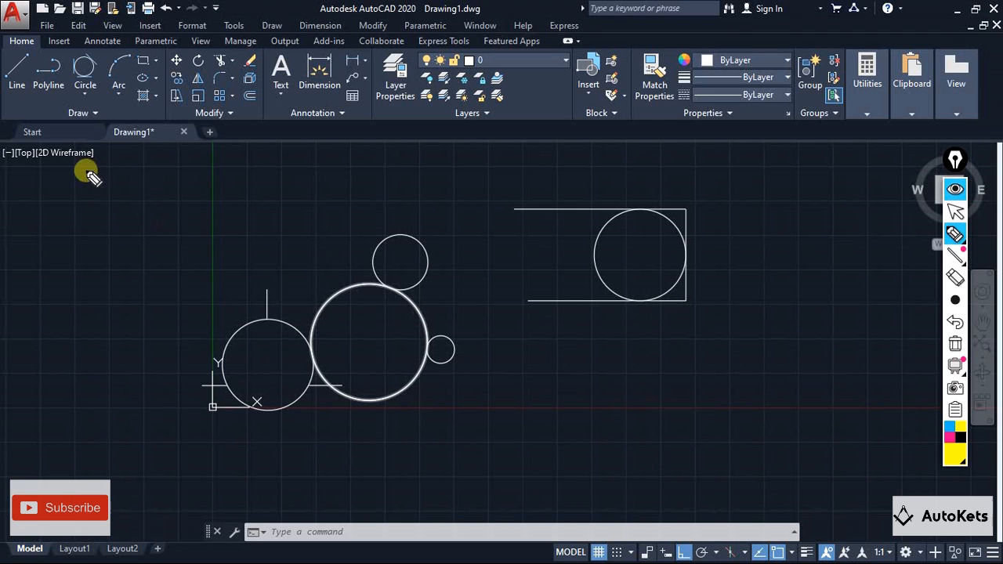
left_click_drag(85, 173, 519, 176)
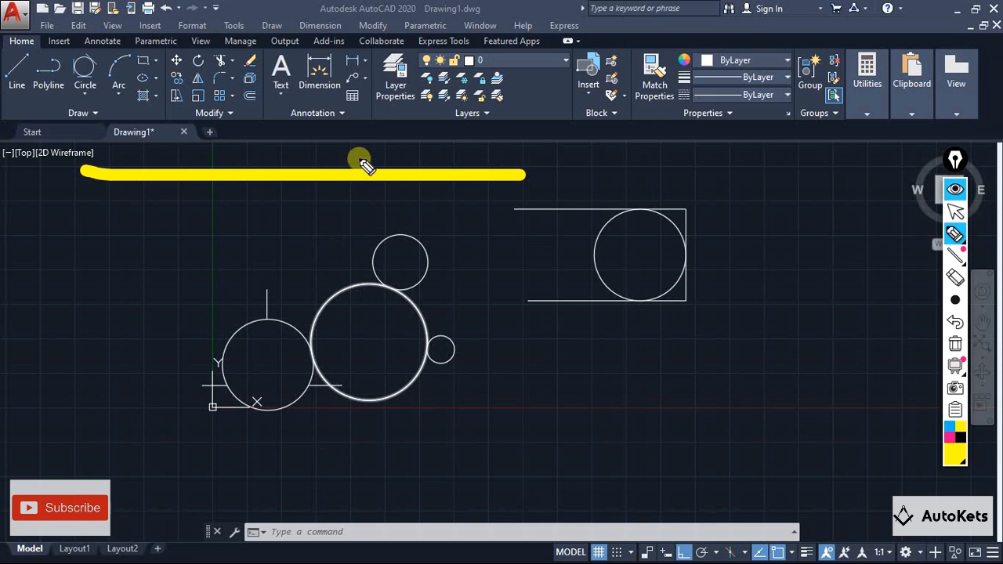
left_click_drag(385, 94, 384, 288)
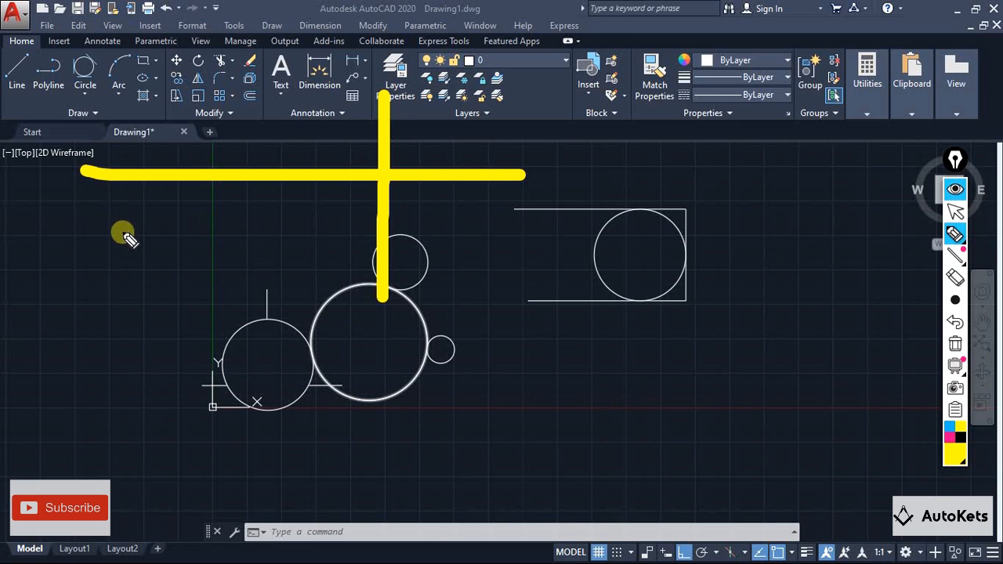
Sketch a shorter horizontal pen stroke below the long one and write 80 beneath it
left_click_drag(80, 216, 348, 228)
mouse_move(159, 247)
left_mouse_down()
mouse_move(152, 258)
mouse_move(161, 235)
left_mouse_up()
mouse_move(188, 239)
left_mouse_down()
mouse_move(195, 273)
mouse_move(205, 240)
left_mouse_up()
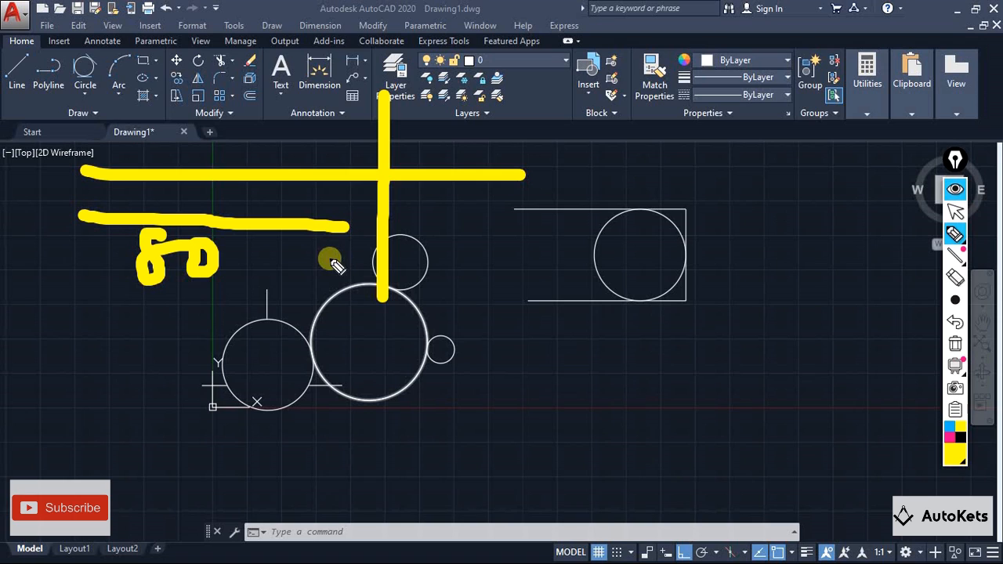
Set the annotation pen to its thickest size and draw a dot, a vertical stroke and a diagonal stroke
mouse_move(961, 304)
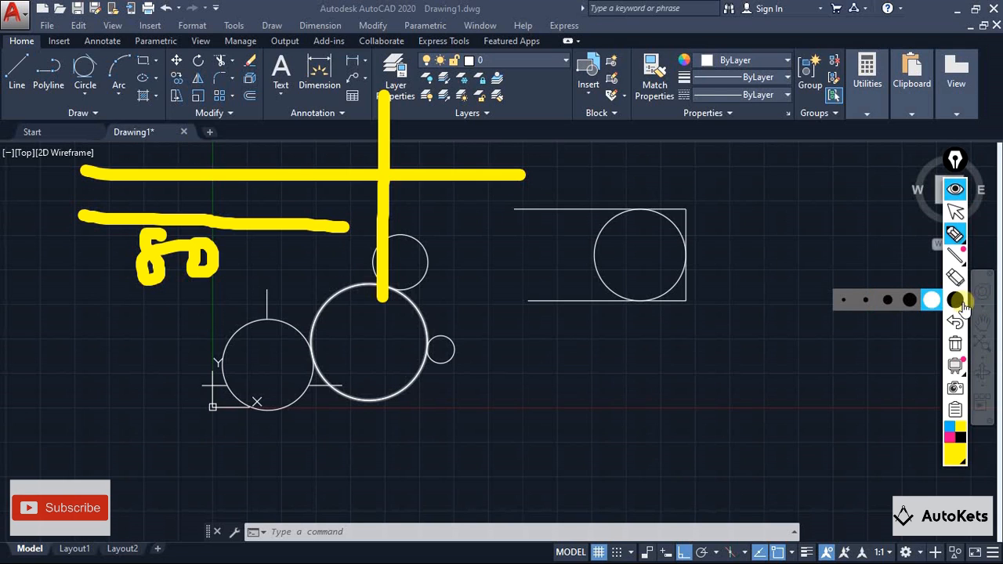
left_click(767, 338)
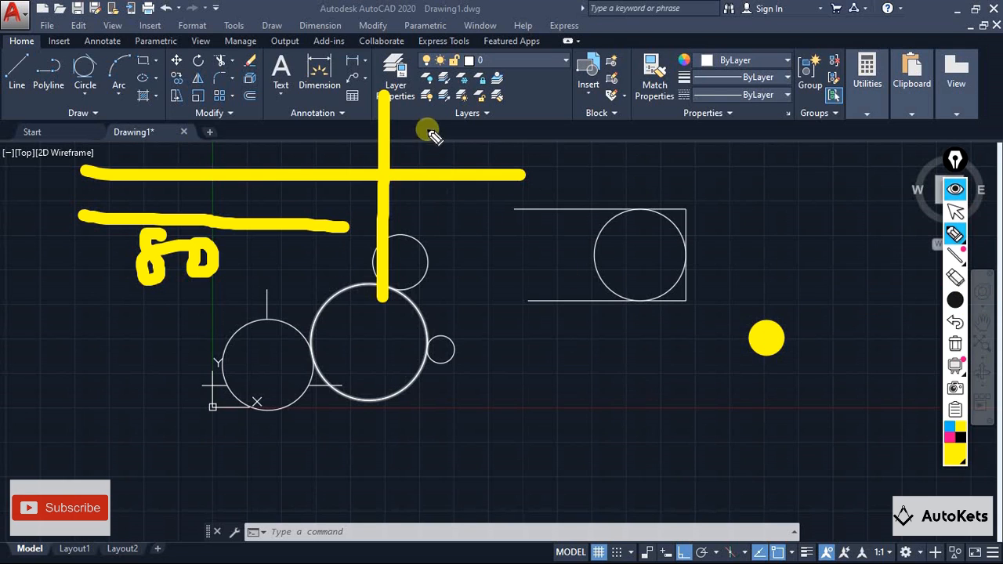
left_click_drag(428, 132, 424, 287)
left_click_drag(401, 192, 561, 270)
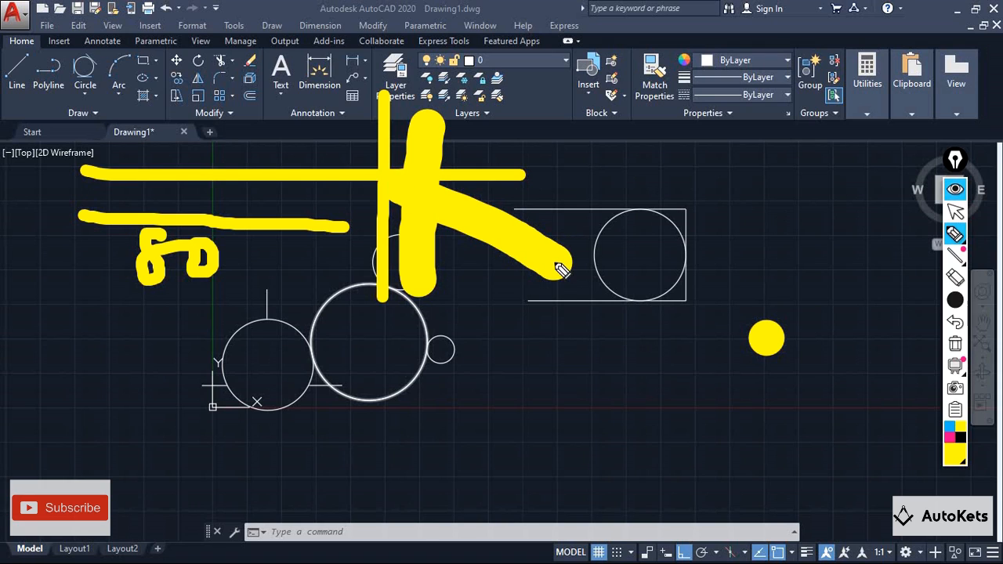
Set the annotation pen to its thinnest size and clear all annotations
mouse_move(955, 300)
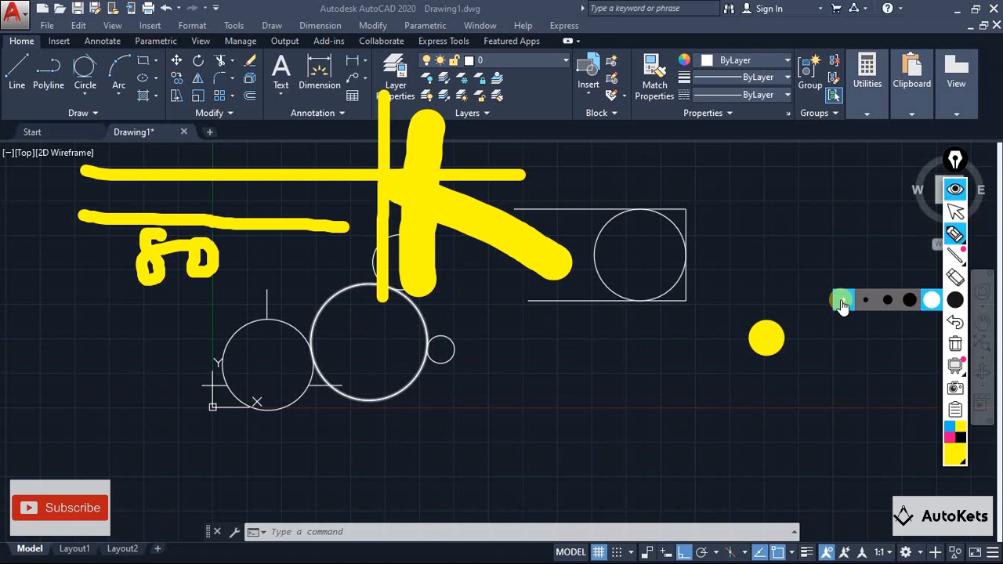
left_click(843, 305)
left_click(957, 350)
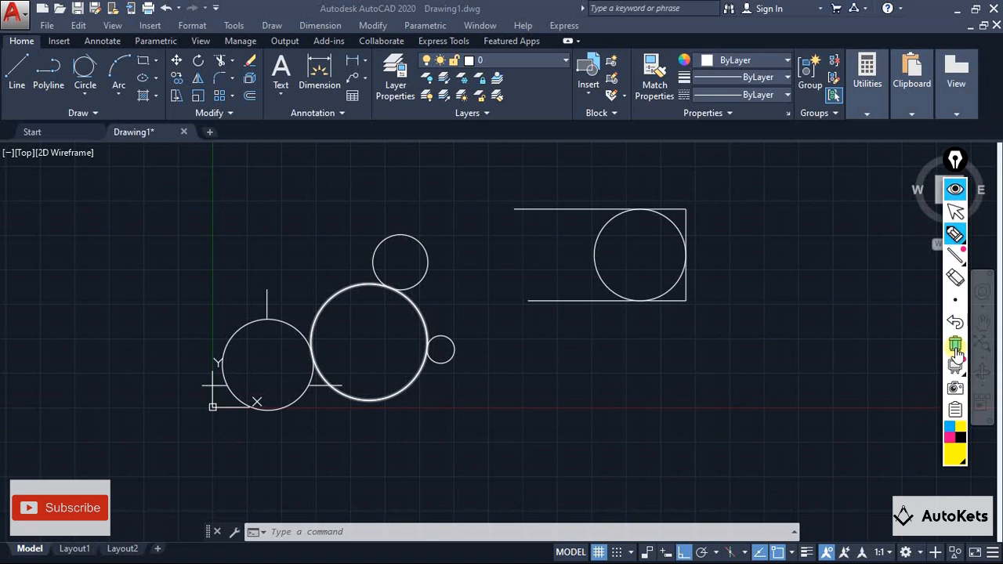
With the thin yellow pen, sketch a long, roughly horizontal stroke below the open rectangle and cross it with a vertical stroke
mouse_move(956, 248)
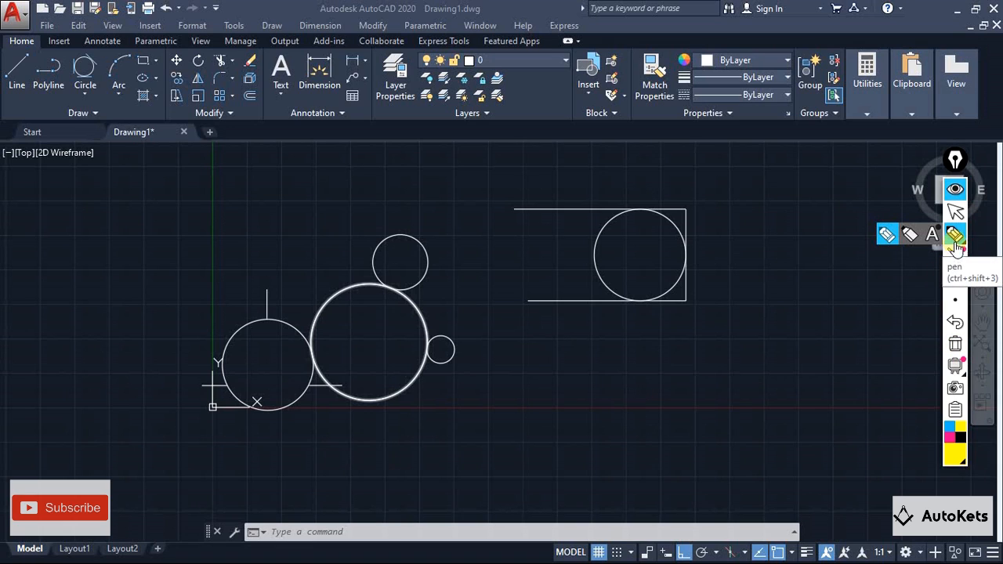
left_click(956, 233)
left_click_drag(500, 448, 872, 420)
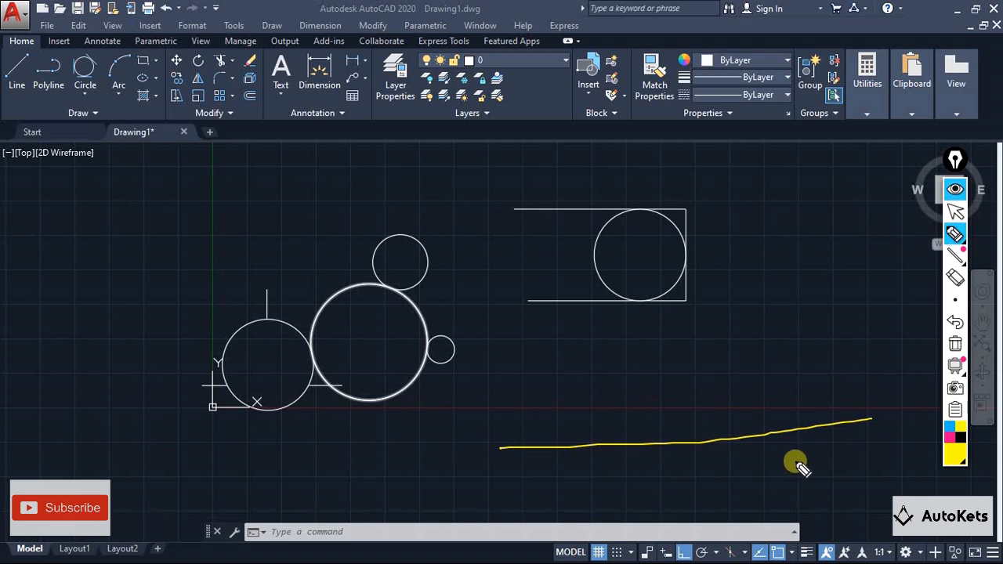
left_click(744, 257)
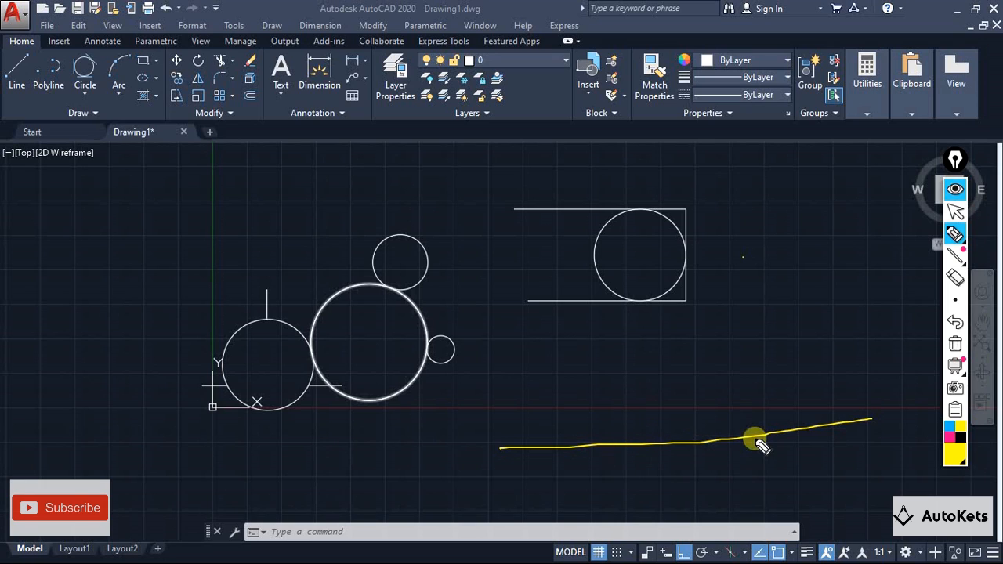
left_click_drag(754, 267, 787, 525)
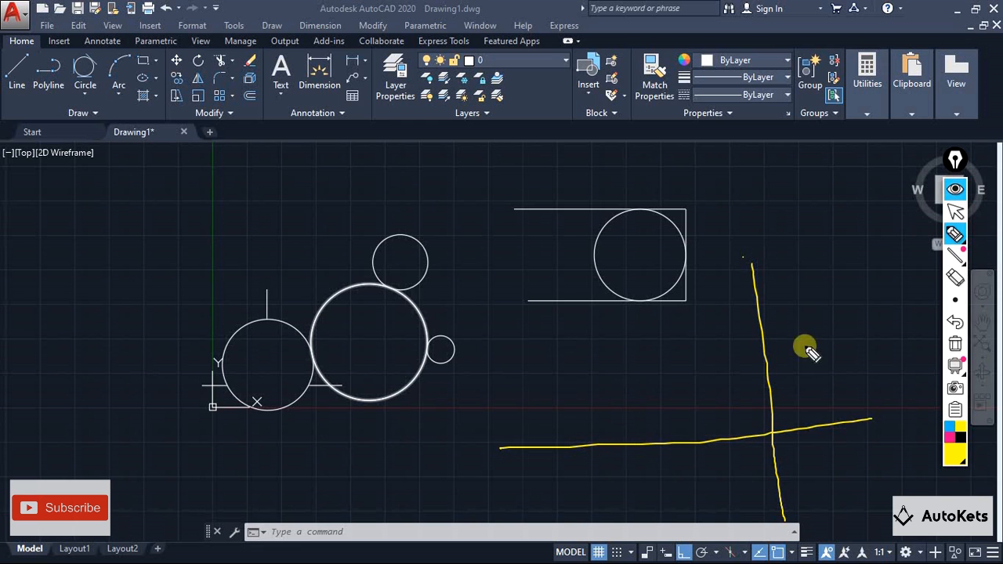
Clear the crossed pen strokes and collapse the annotation tools
left_click(953, 343)
left_click(956, 190)
Draw a single horizontal line in the empty area to the right of the open rectangle
scroll(455, 284, "down", 4)
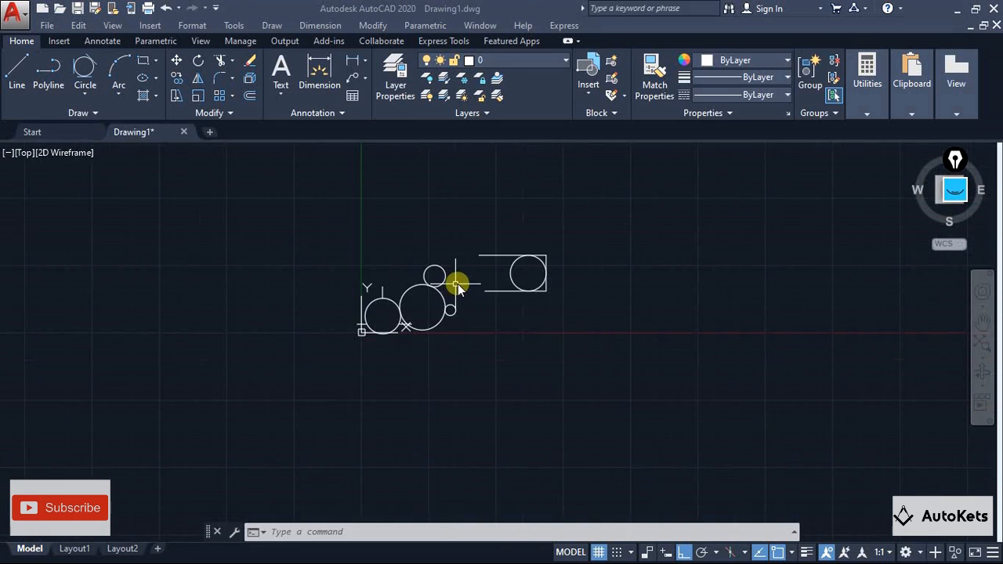
scroll(478, 289, "up", 4)
middle_click_drag(547, 287, 426, 290)
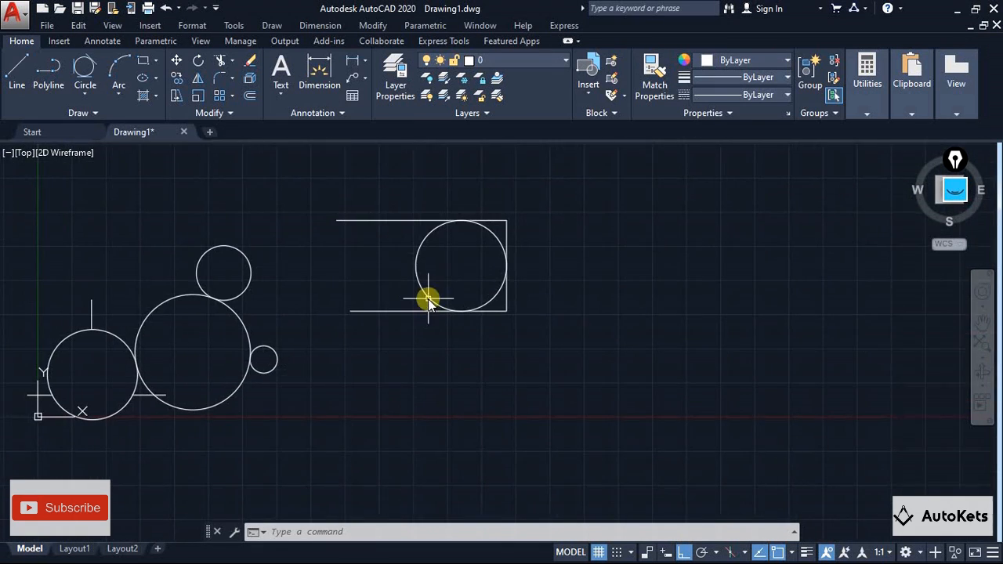
scroll(497, 291, "up", 3)
middle_click_drag(497, 291, 426, 365)
scroll(431, 345, "down", 3)
middle_click_drag(439, 321, 395, 320)
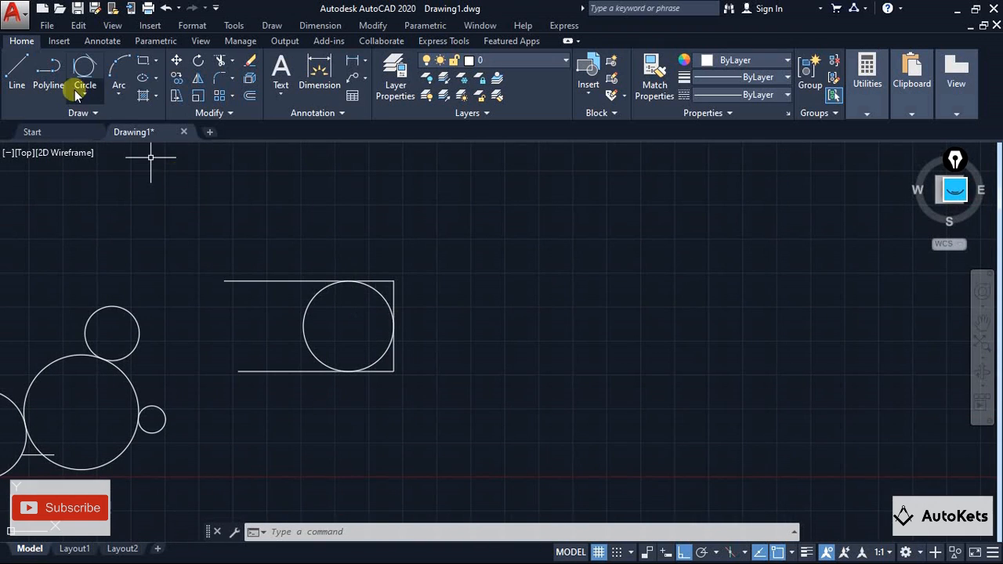
left_click(17, 67)
left_click(487, 310)
left_click(769, 321)
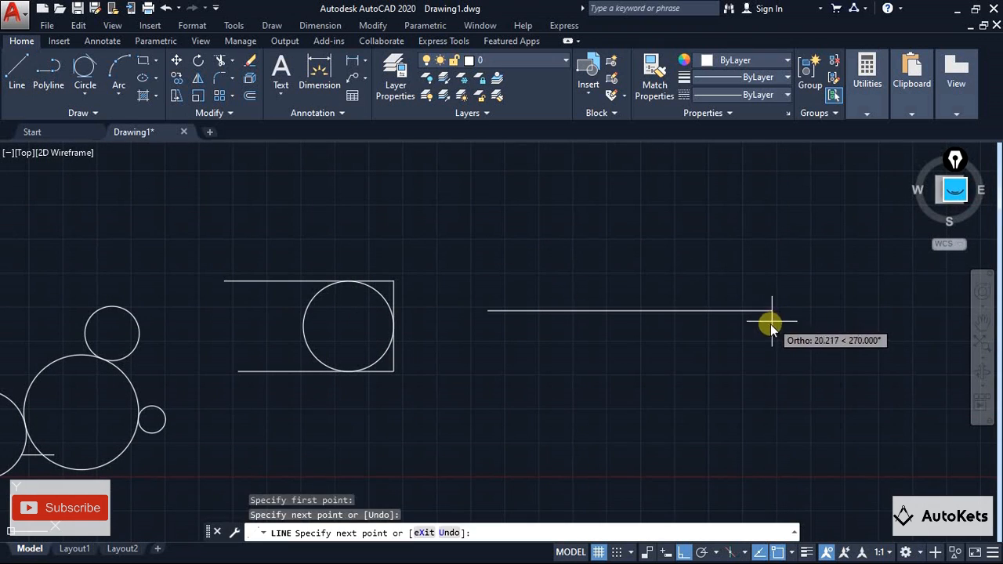
key("Escape")
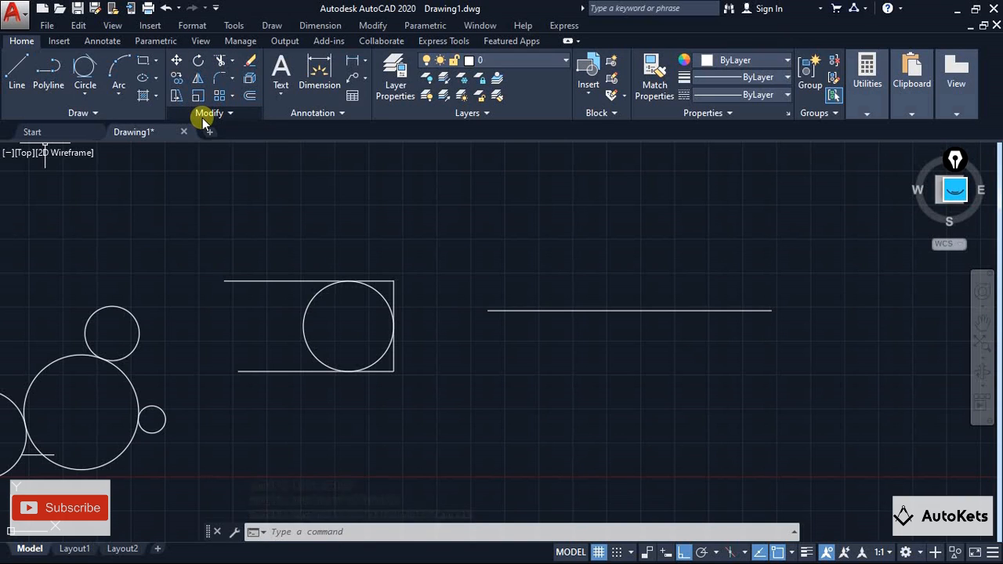
left_click(221, 63)
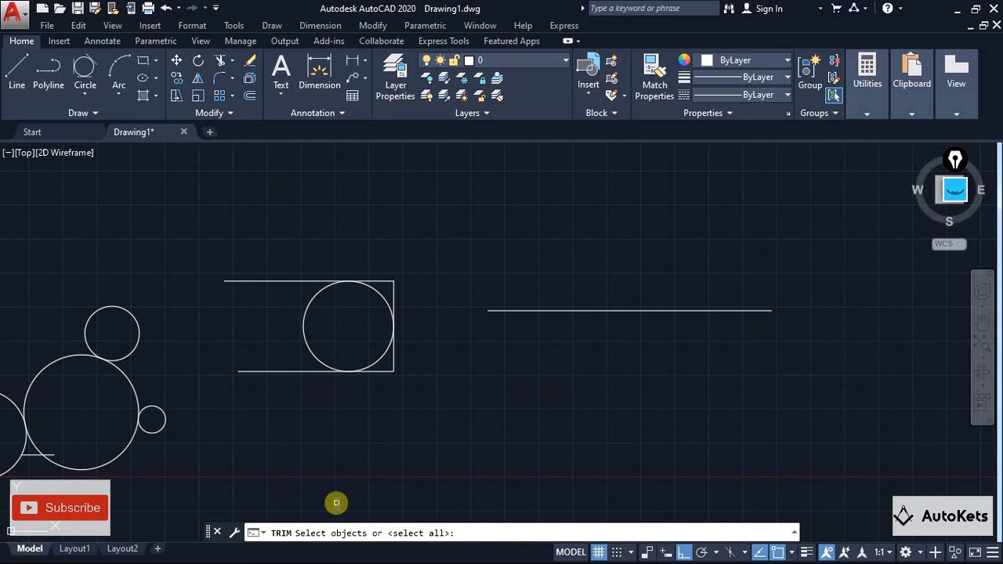
key("Return")
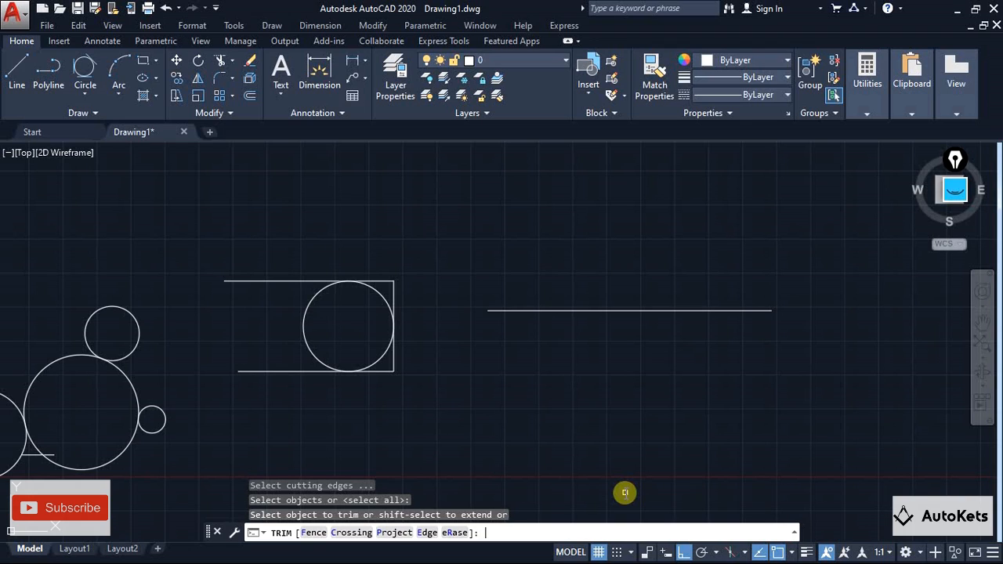
key("Escape")
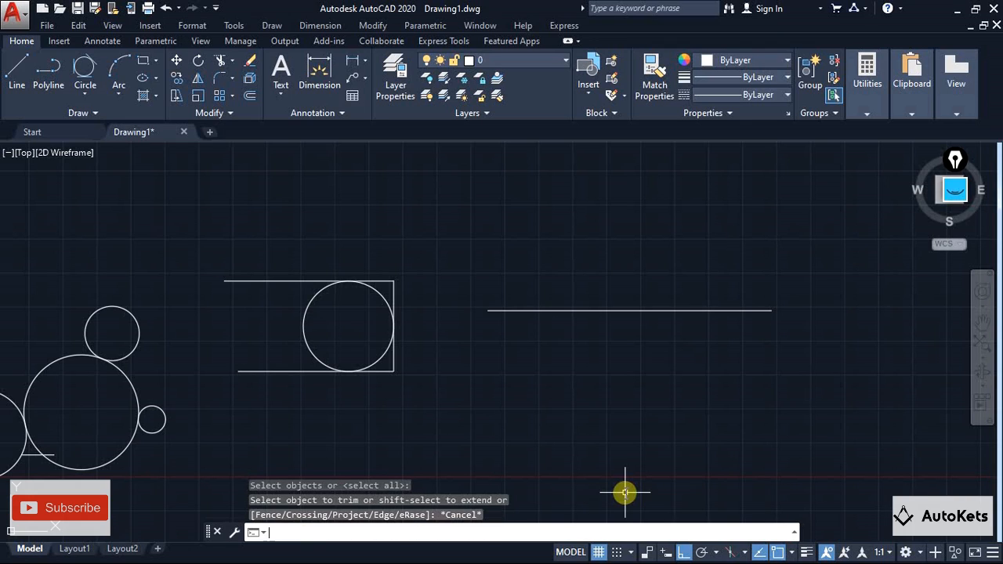
left_click(220, 61)
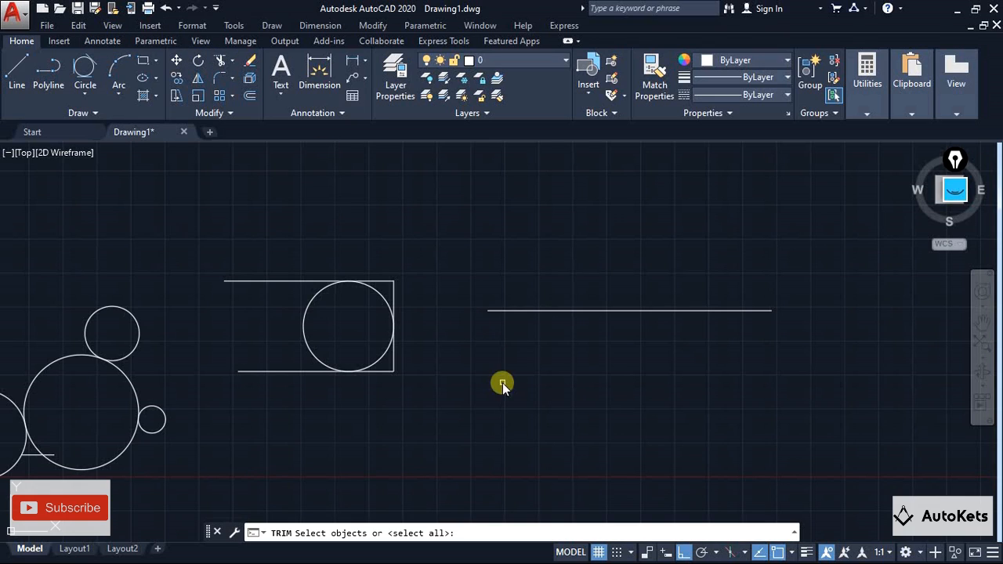
key("Return")
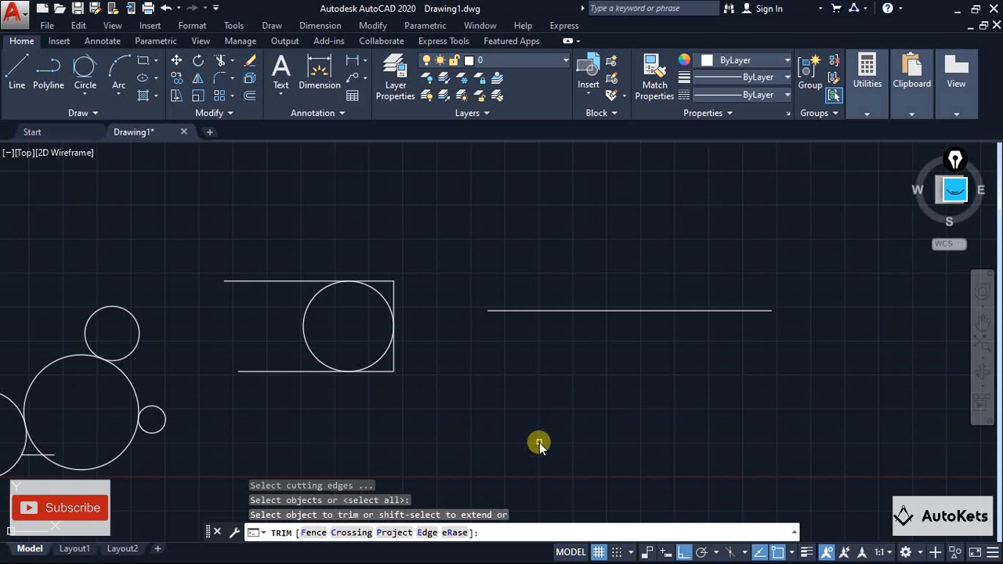
key("Escape")
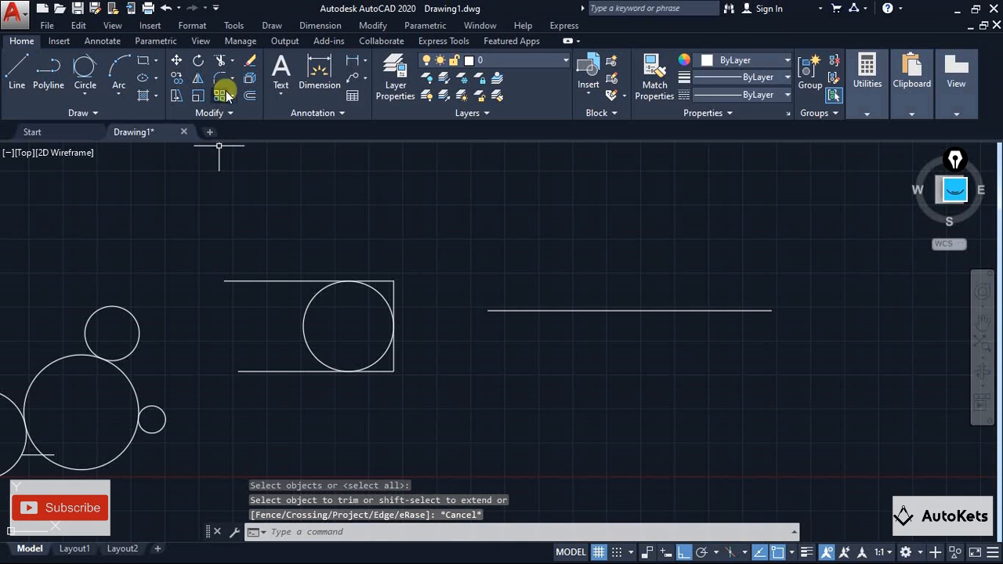
left_click(223, 60)
key("Escape")
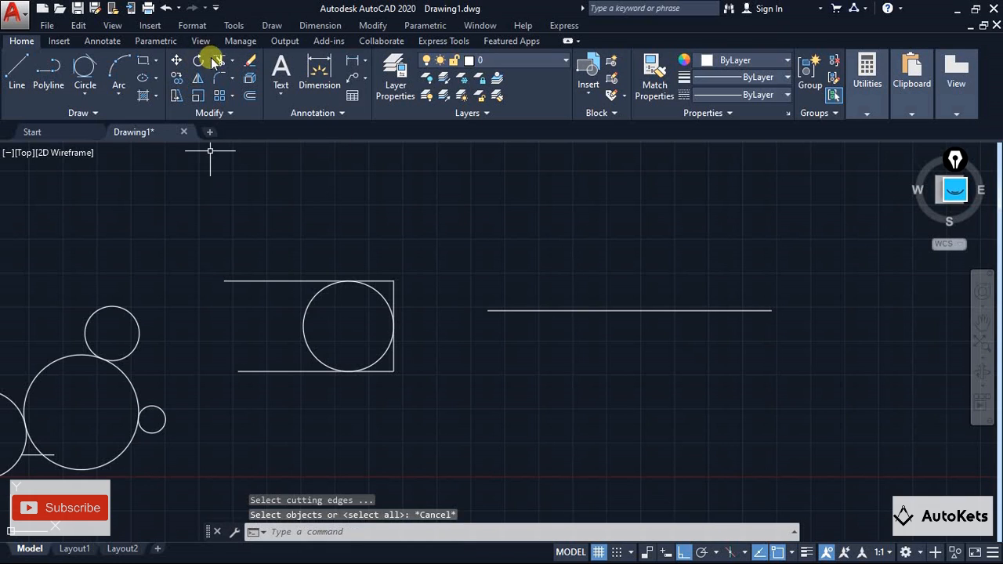
Try to trim the standalone horizontal line using all objects as cutting edges
left_click(219, 62)
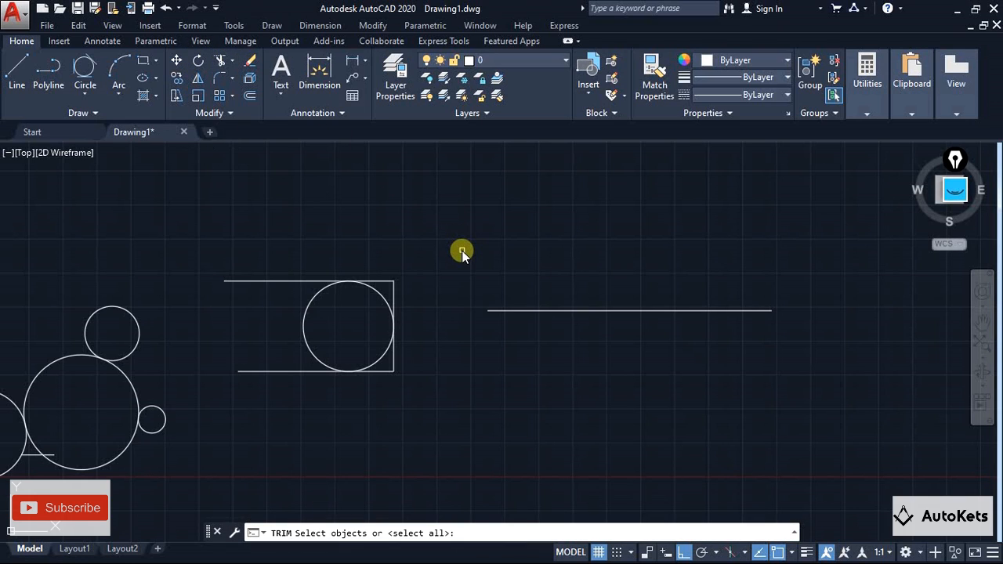
key("Return")
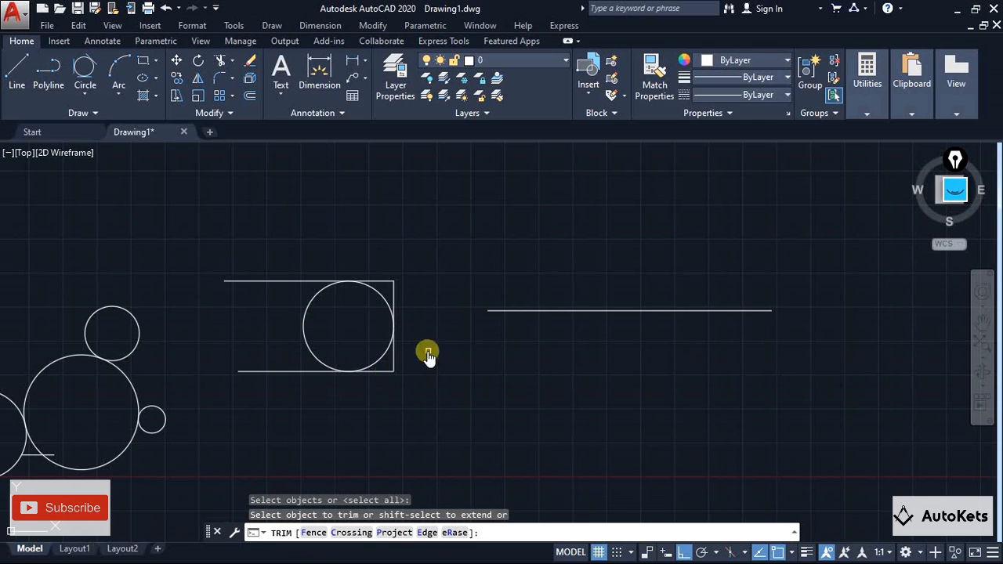
left_click(546, 309)
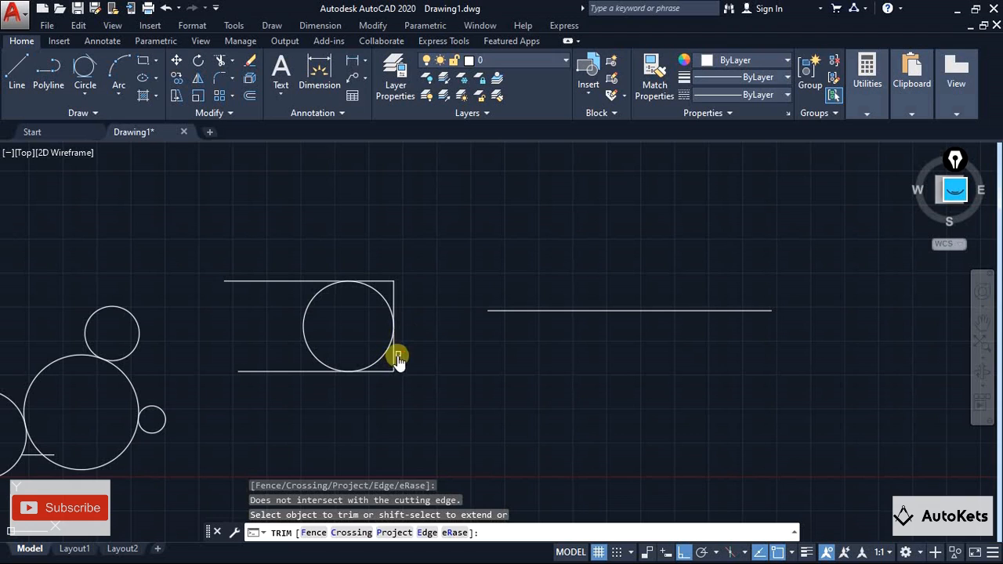
scroll(348, 332, "up", 3)
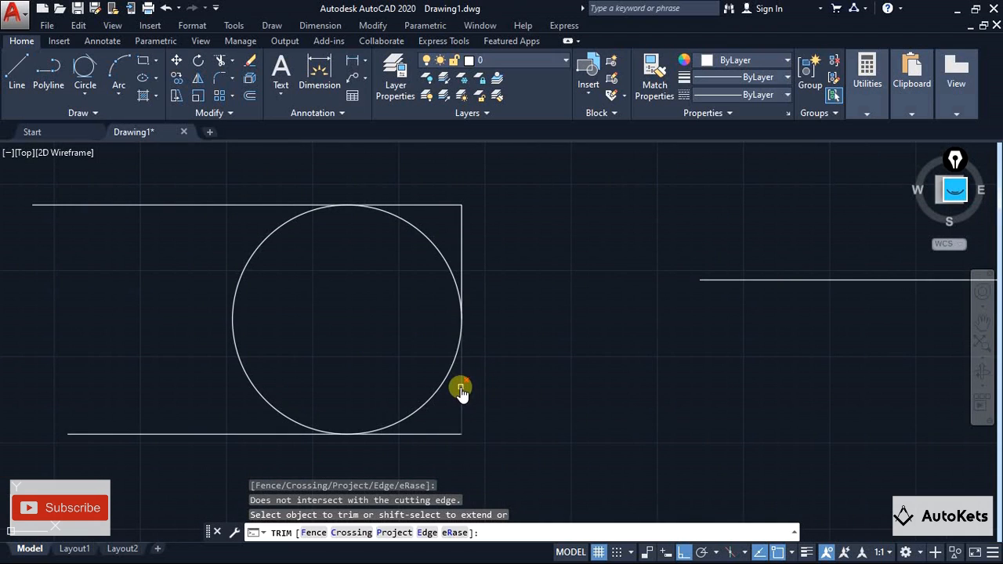
scroll(461, 392, "down", 4)
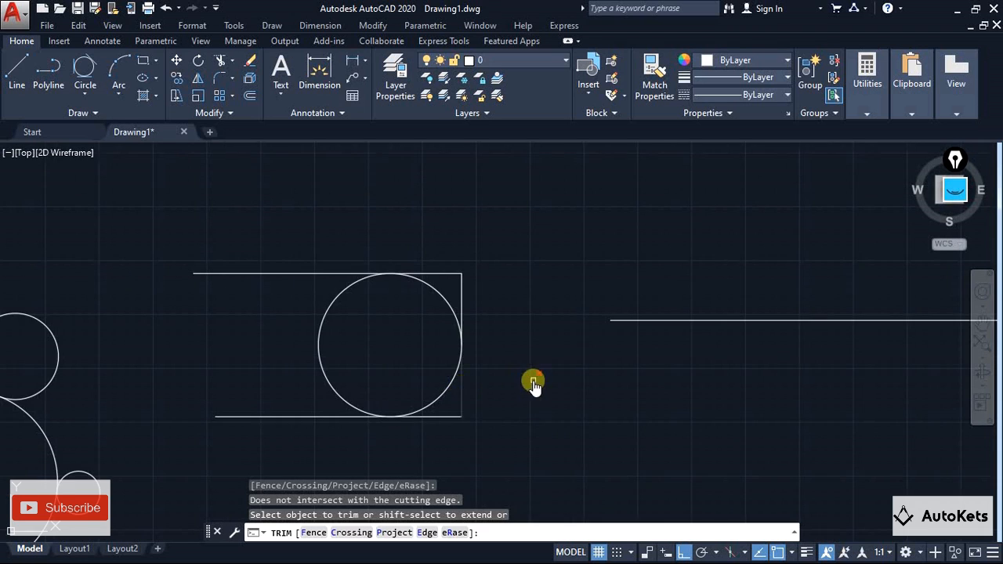
middle_click_drag(578, 363, 437, 311)
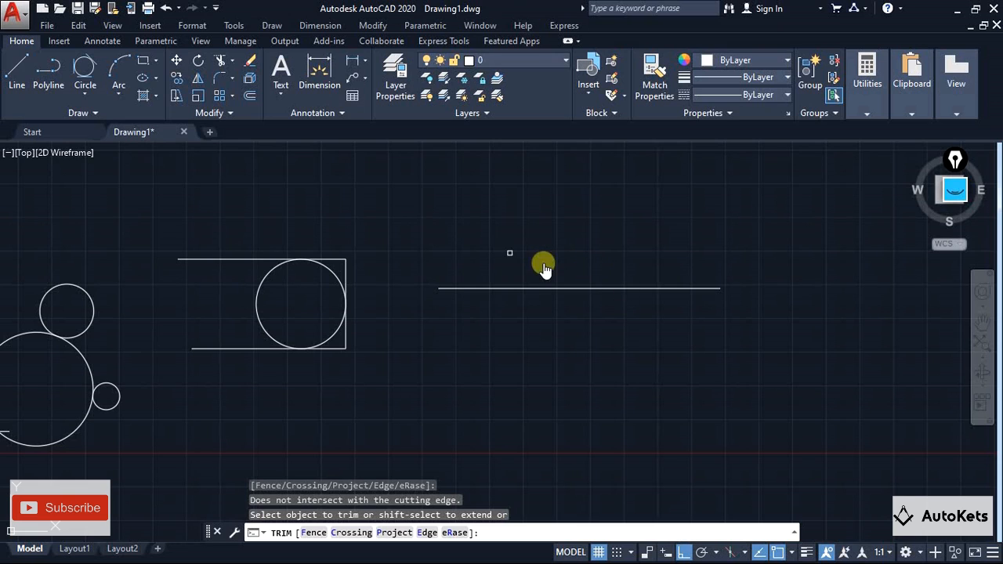
Draw a vertical line crossing the standalone horizontal line near its right end
left_click(15, 67)
left_click(655, 404)
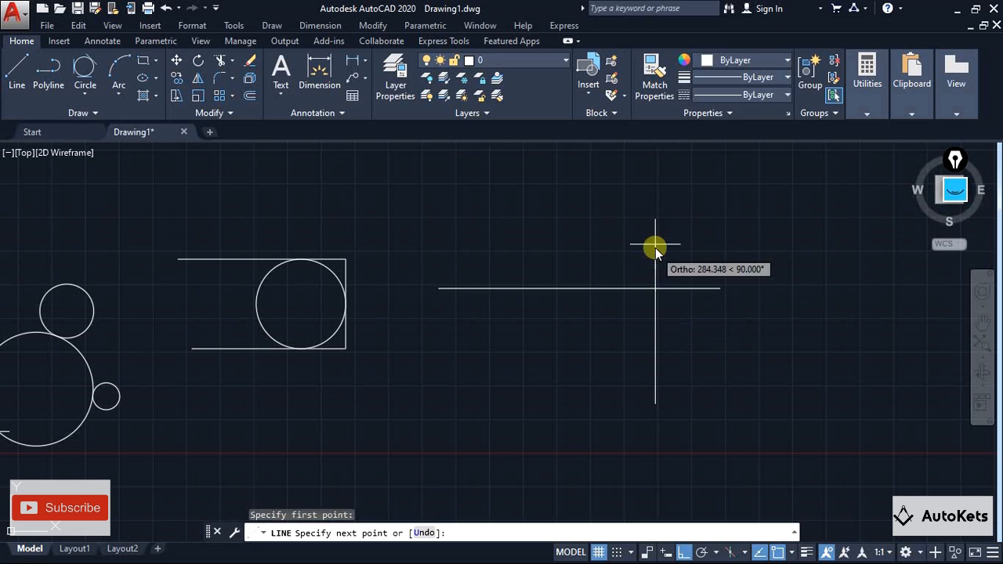
left_click(655, 195)
key("Escape")
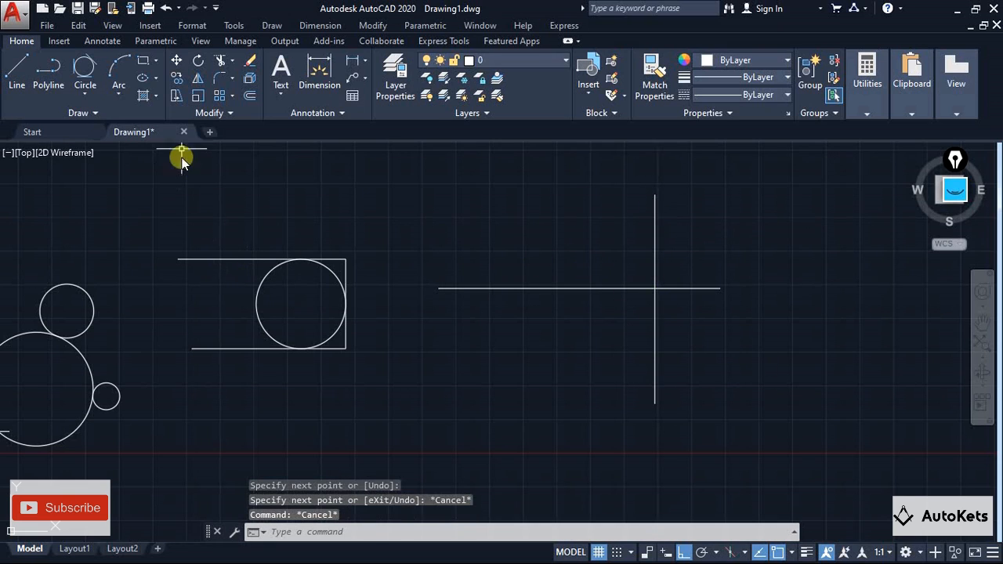
Using all objects as cutting edges, trim the horizontal line left of the crossing and the vertical line below it
left_click(220, 61)
key("Return")
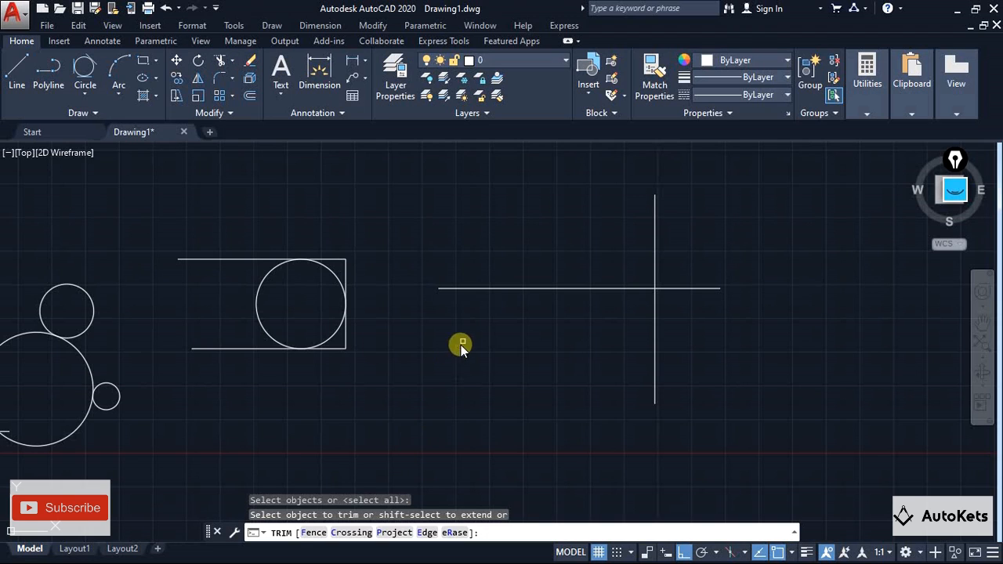
left_click(484, 290)
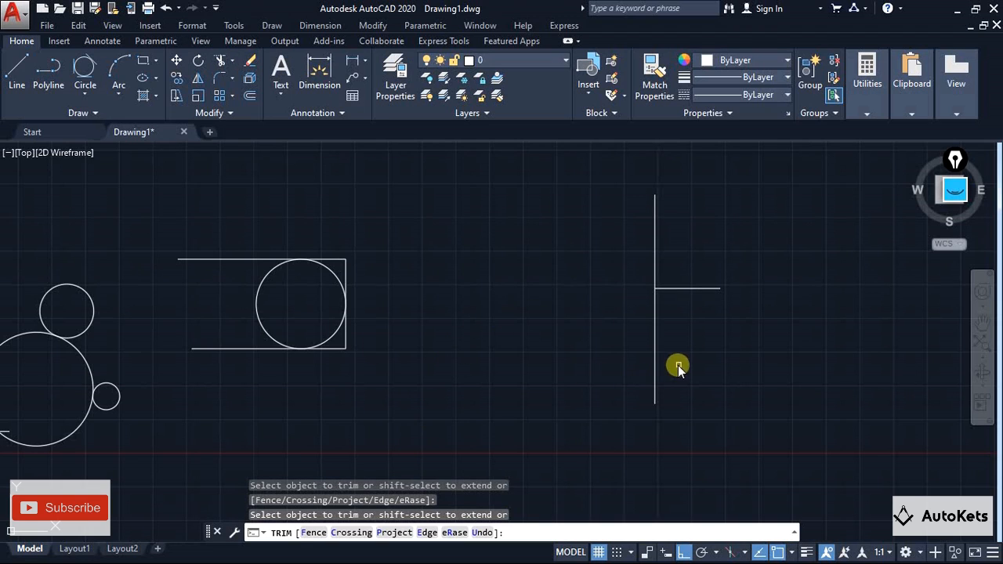
left_click(657, 348)
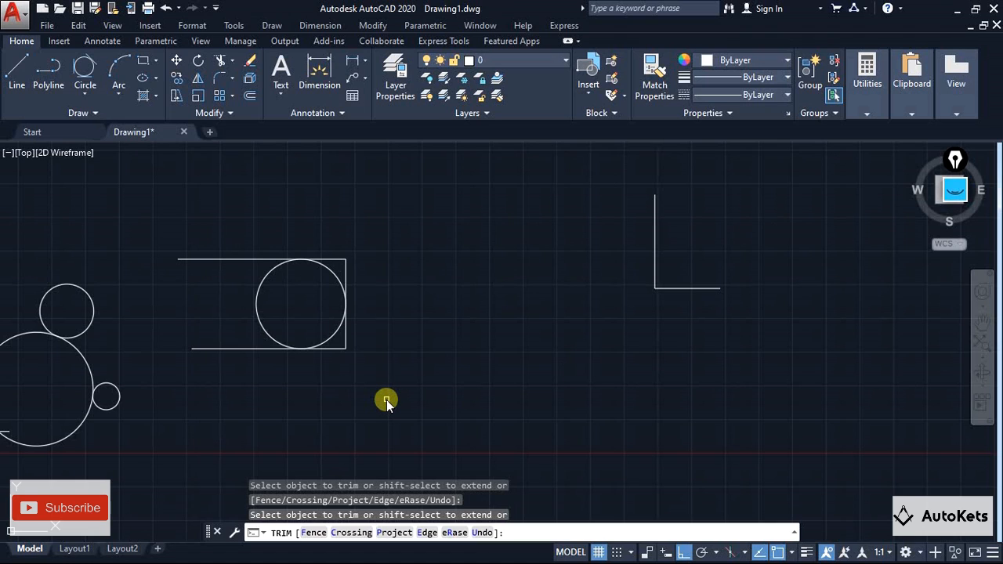
Try to trim the remaining upper segment of the vertical line in the L shape
left_click(657, 264)
left_click(658, 225)
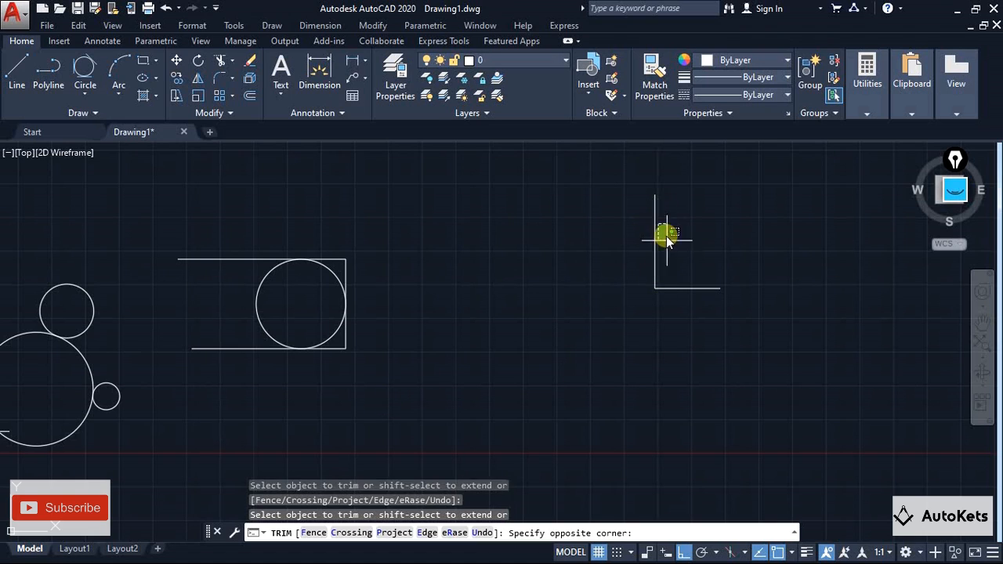
left_click(684, 292)
left_click(659, 196)
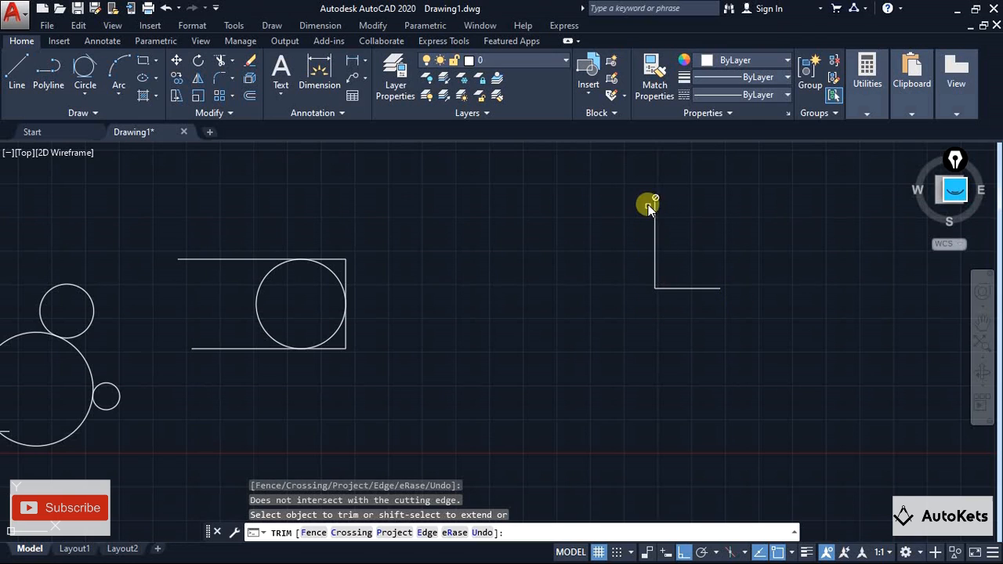
Try to trim both remaining segments of the L shape, and delete its vertical line instead
left_click(656, 242)
left_click(674, 290)
left_click(674, 291)
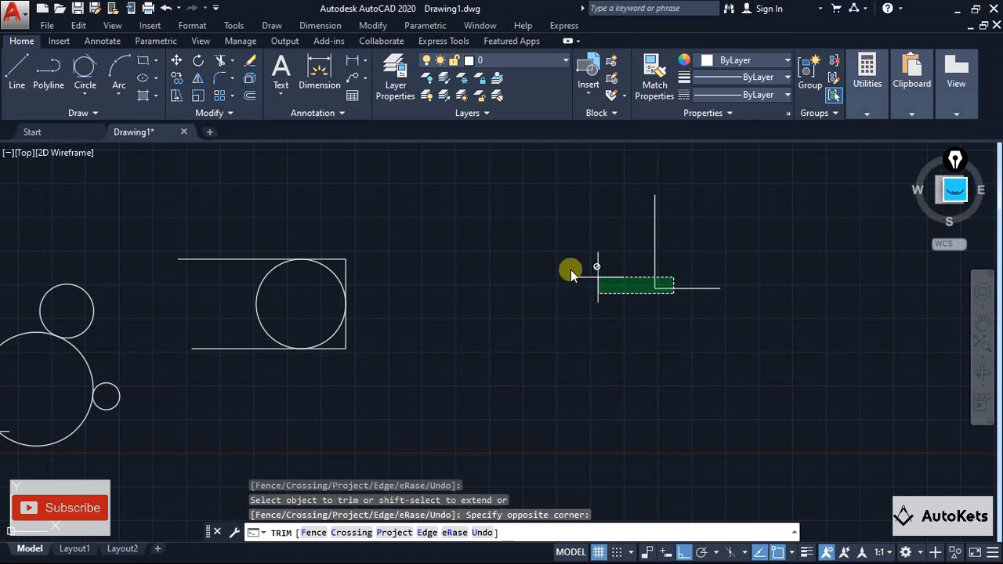
left_click(572, 272)
left_click(655, 243)
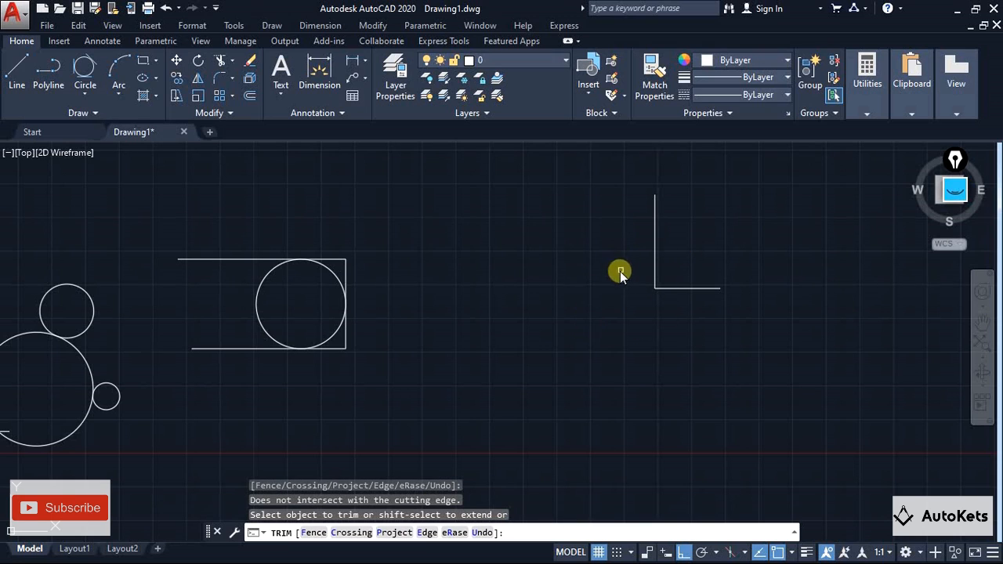
key("Escape")
left_click(655, 256)
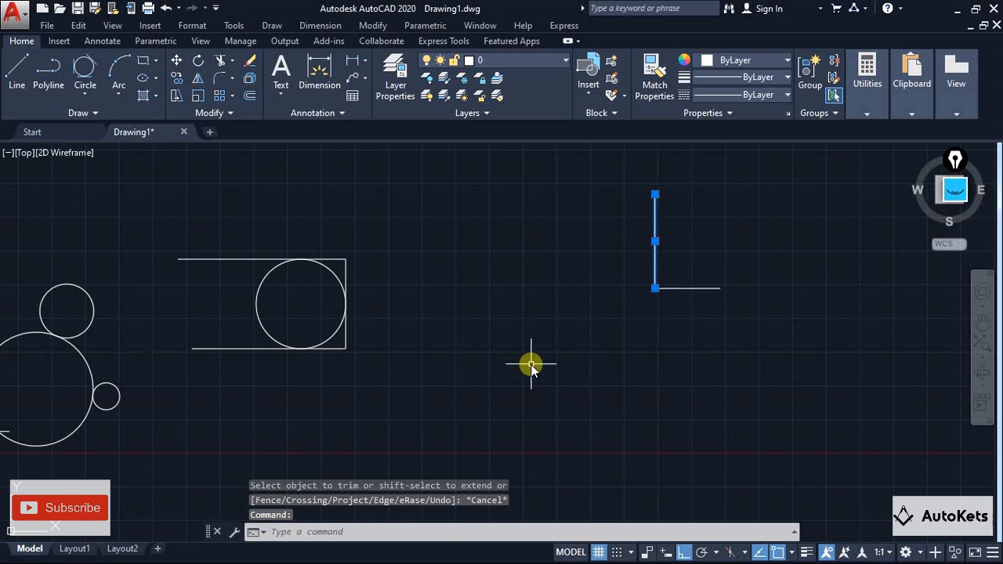
key("Delete")
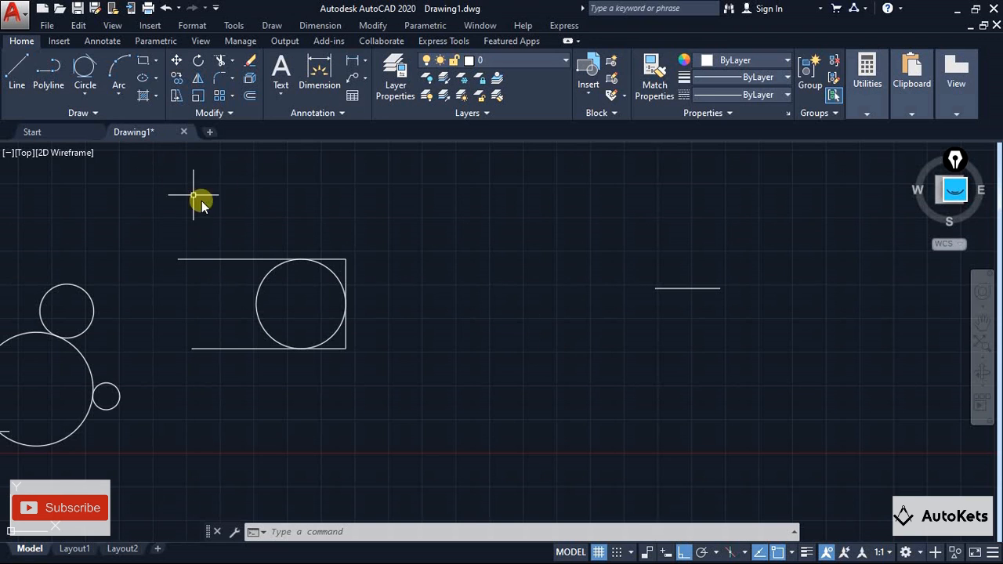
Draw a centre-radius circle with a radius of about 361 in the empty area below the short standalone horizontal line
scroll(550, 399, "up", 2)
scroll(584, 356, "down", 4)
middle_click_drag(472, 337, 578, 290)
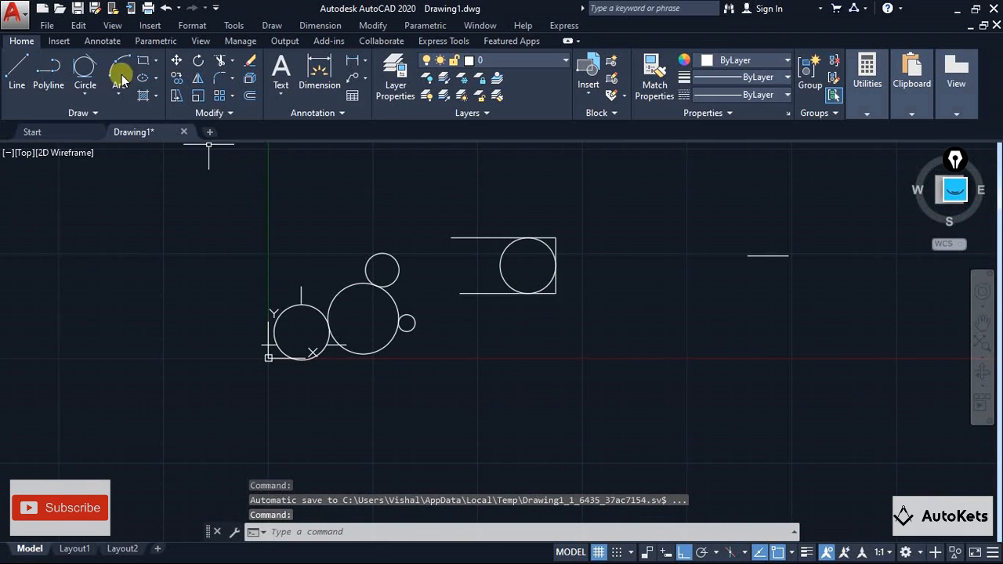
left_click(82, 93)
left_click(117, 119)
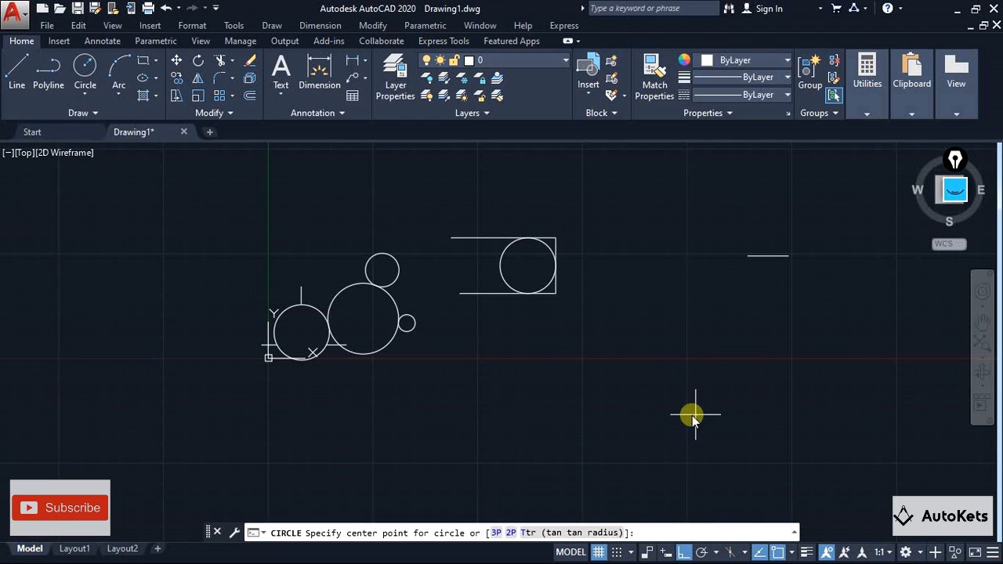
left_click(693, 416)
scroll(694, 349, "down", 2)
middle_click_drag(673, 318, 606, 250)
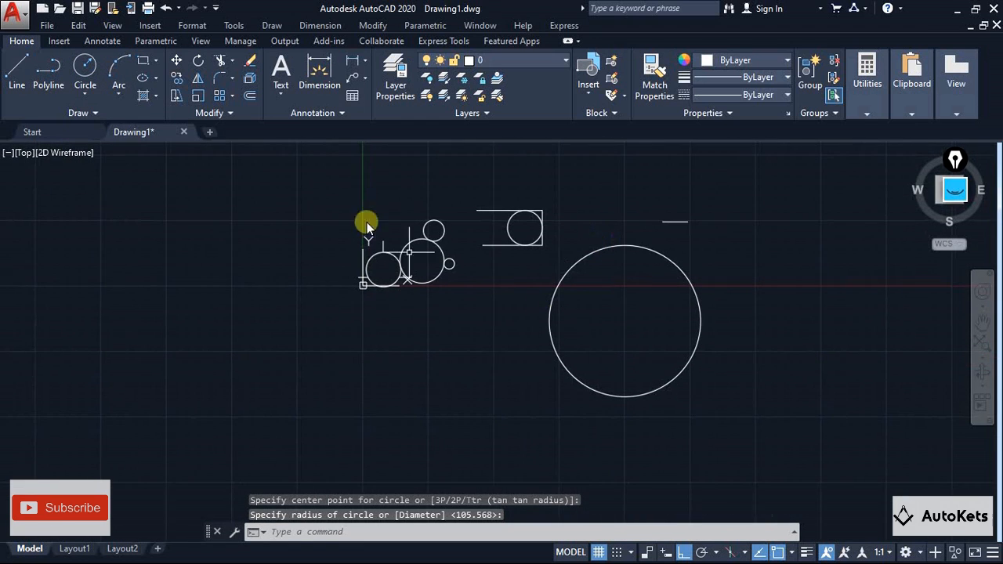
Draw a horizontal line through the middle of the large circle, extending past it on both sides
left_click(16, 71)
left_click(504, 322)
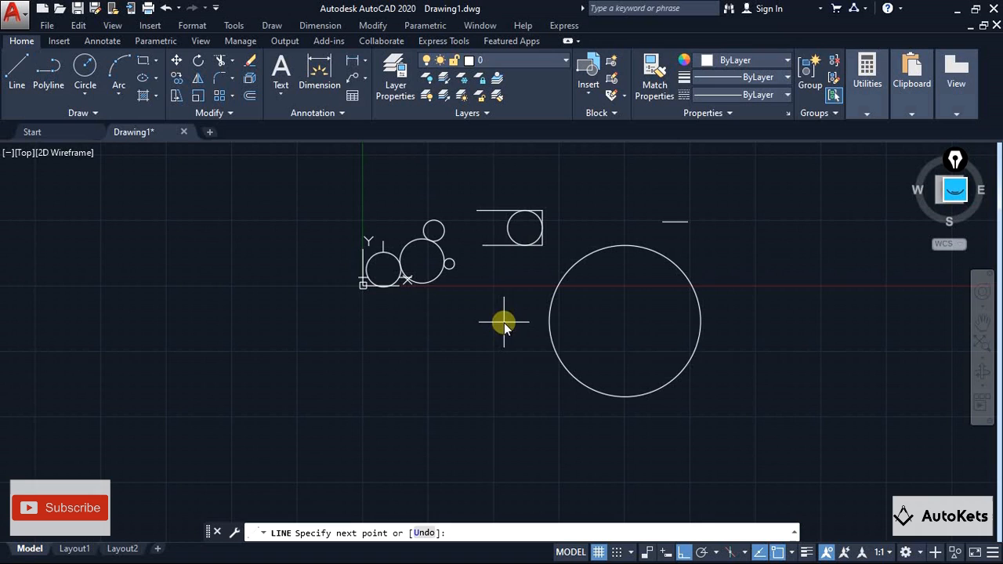
left_click(757, 334)
key("Escape")
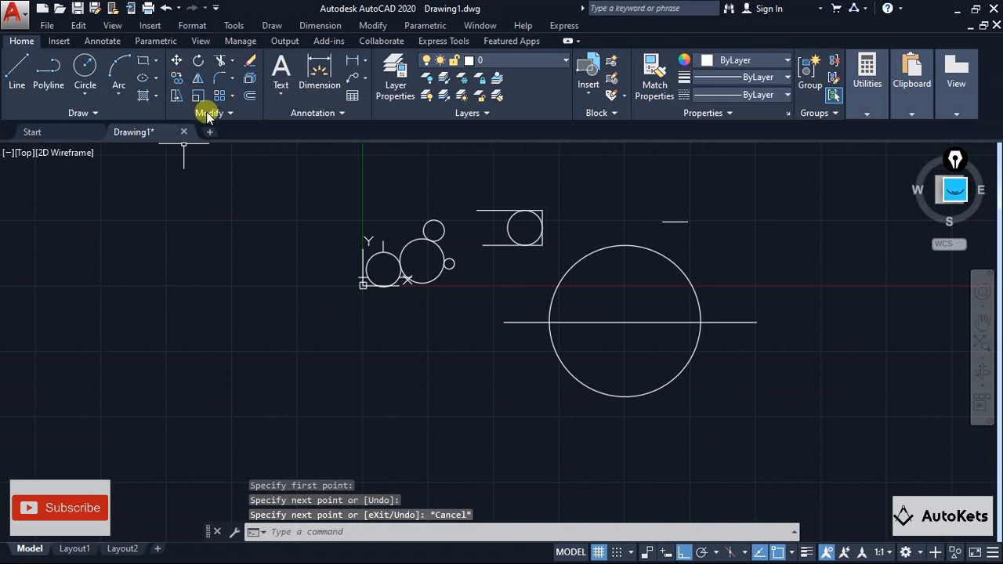
Using all objects as cutting edges, trim away the large circle's lower half and both line ends outside the circle
left_click(221, 58)
key("Return")
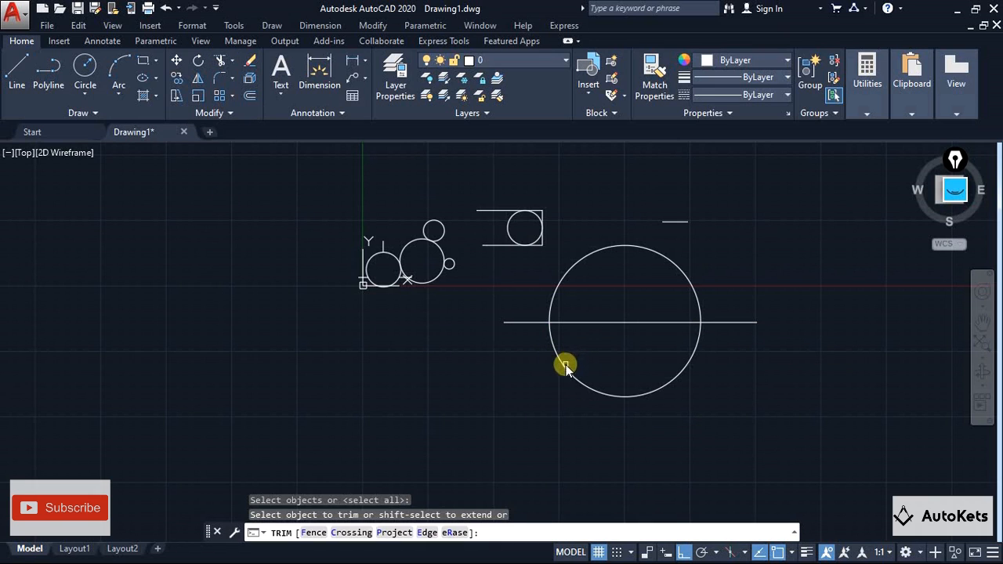
left_click(566, 366)
left_click(530, 321)
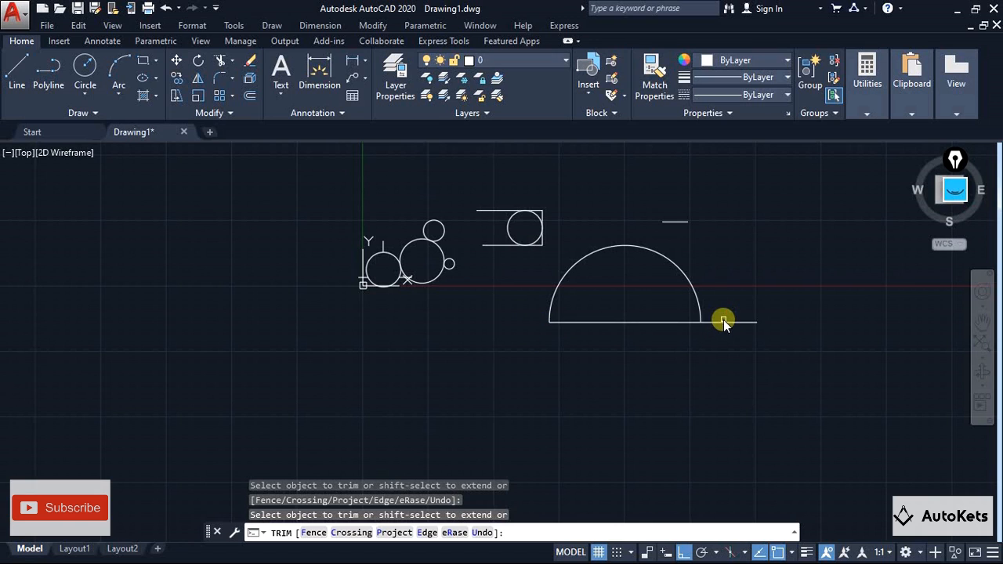
left_click(724, 320)
left_click(704, 350)
left_click(614, 316)
left_click(609, 324)
key("Escape")
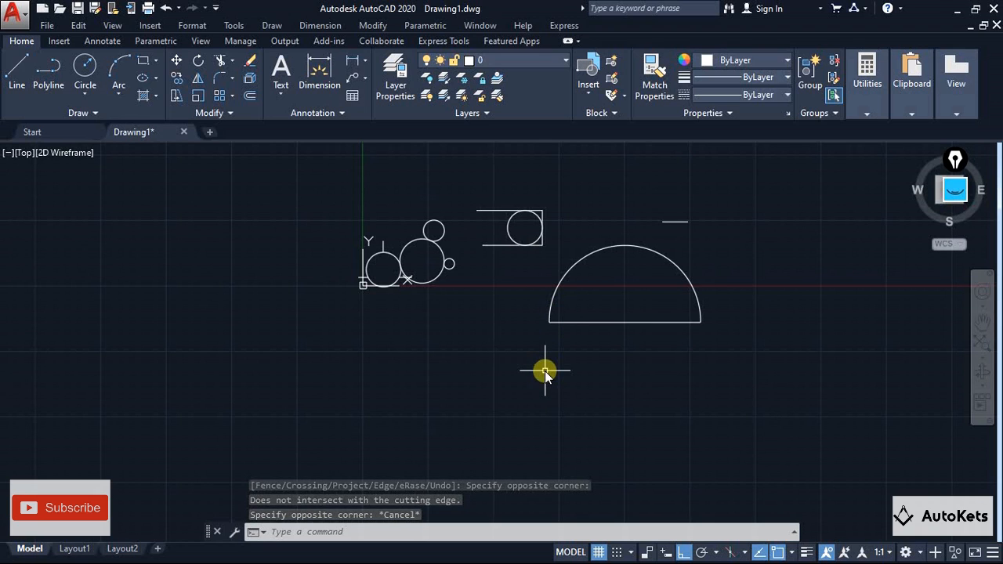
Draw a smaller circle with a radius of about 241, centred on the midpoint of the semicircle's base line
left_click(84, 66)
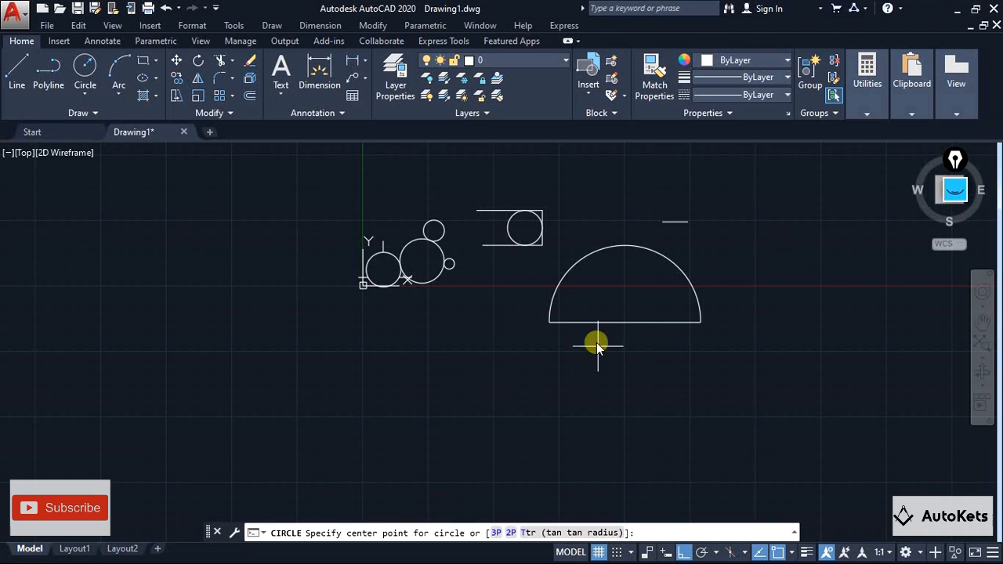
left_click(625, 322)
left_click(674, 342)
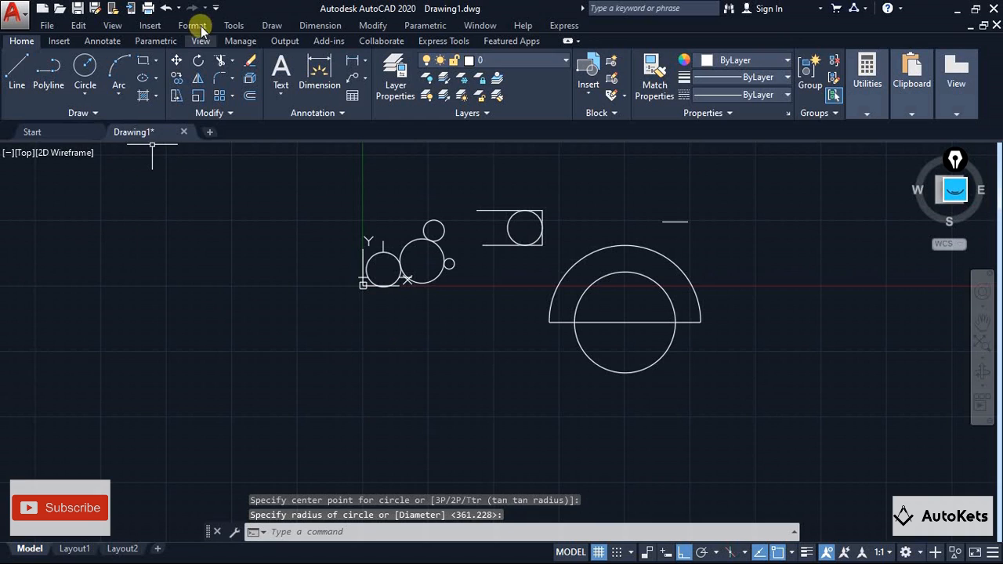
Using all objects as cutting edges, trim the inner circle's lower half and the base line inside it to leave a half ring
left_click(222, 61)
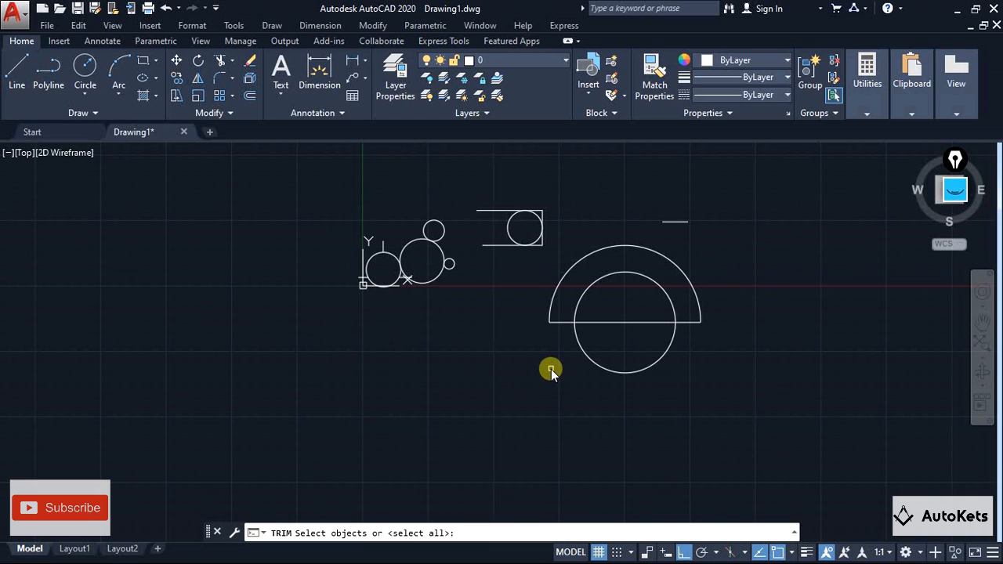
key("Return")
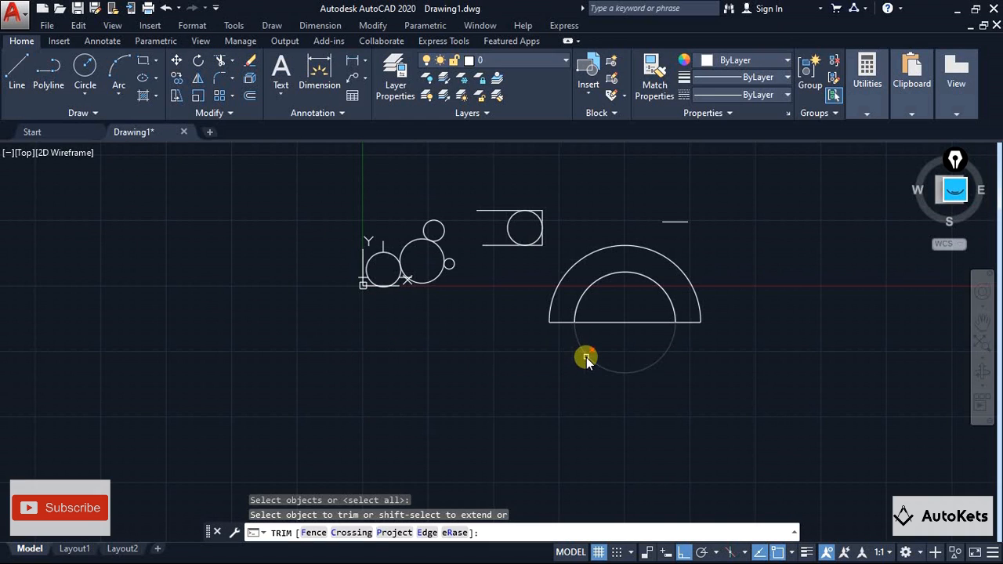
left_click(587, 357)
left_click(594, 322)
key("Escape")
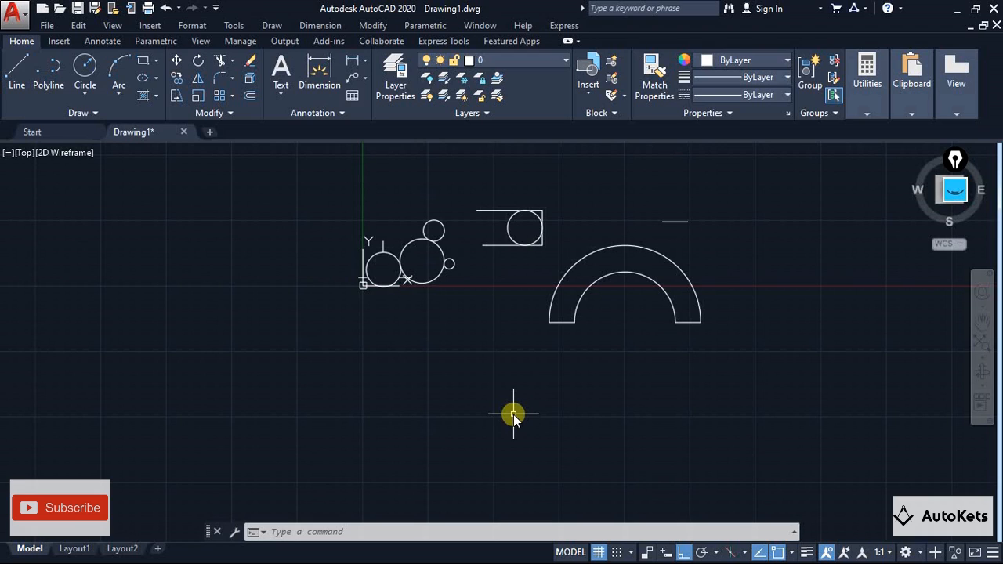
scroll(700, 275, "up", 2)
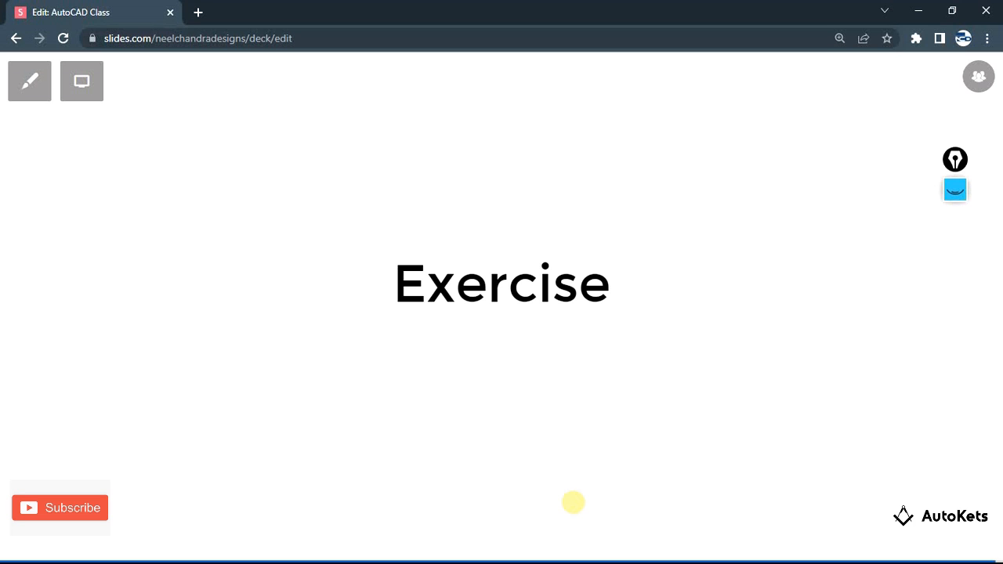
Switch to the Exercise 2.PNG image, outline its lower view with the pink annotation pen, and clear the markup
key("alt+Tab")
key("Tab")
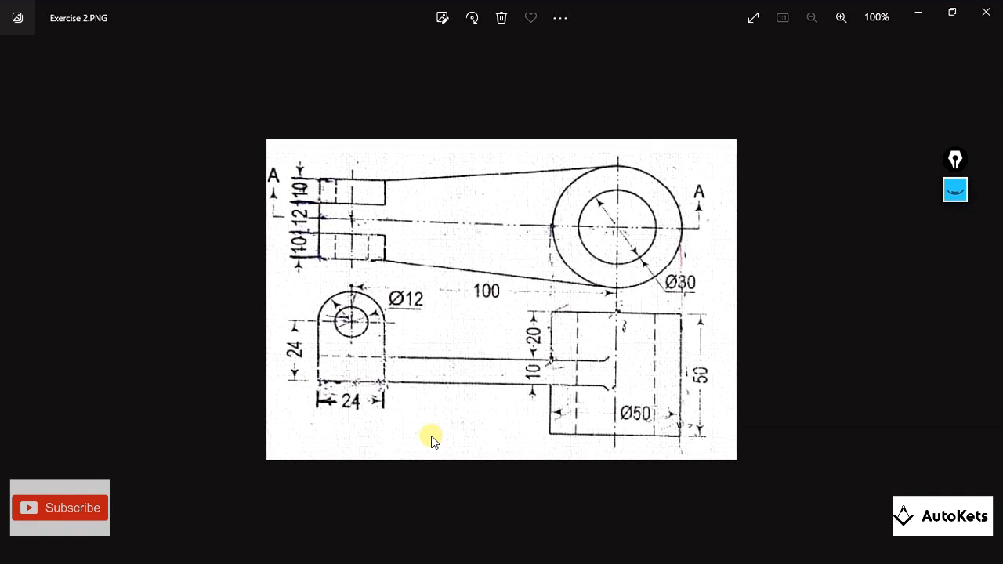
left_click(955, 189)
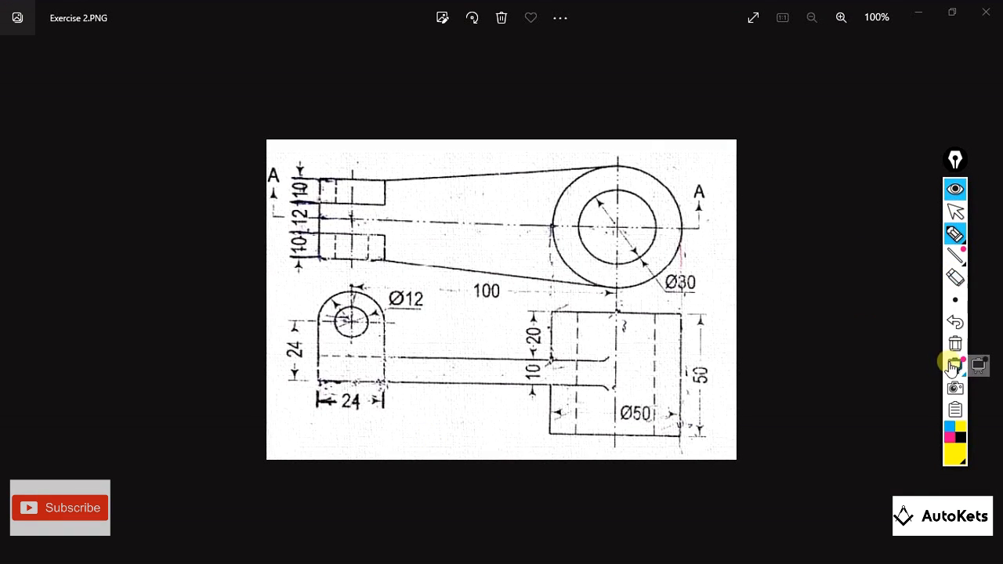
left_click(950, 436)
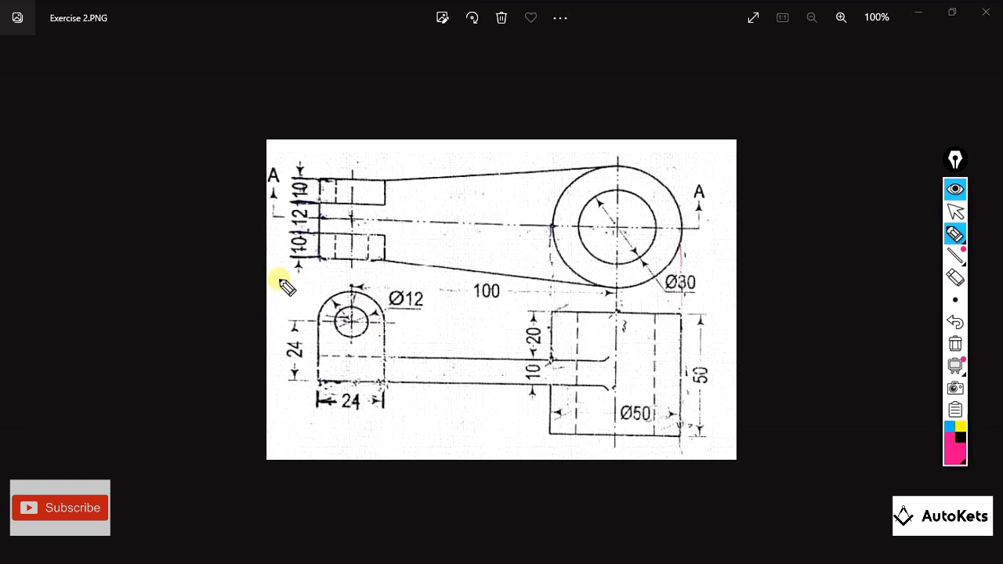
mouse_move(279, 279)
left_mouse_down()
mouse_move(280, 444)
mouse_move(589, 462)
mouse_move(720, 406)
mouse_move(582, 285)
mouse_move(279, 295)
left_mouse_up()
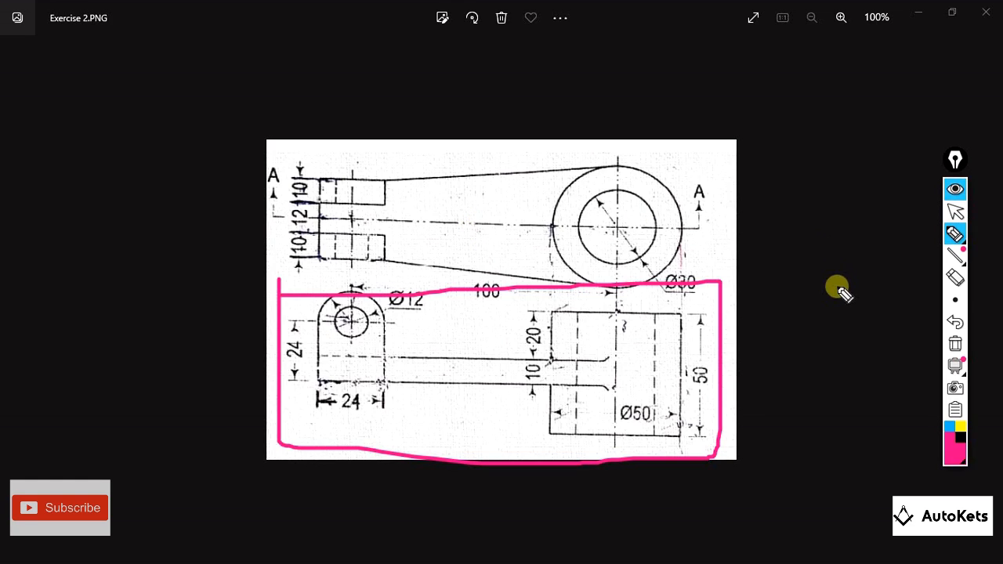
left_click(955, 344)
left_click(954, 198)
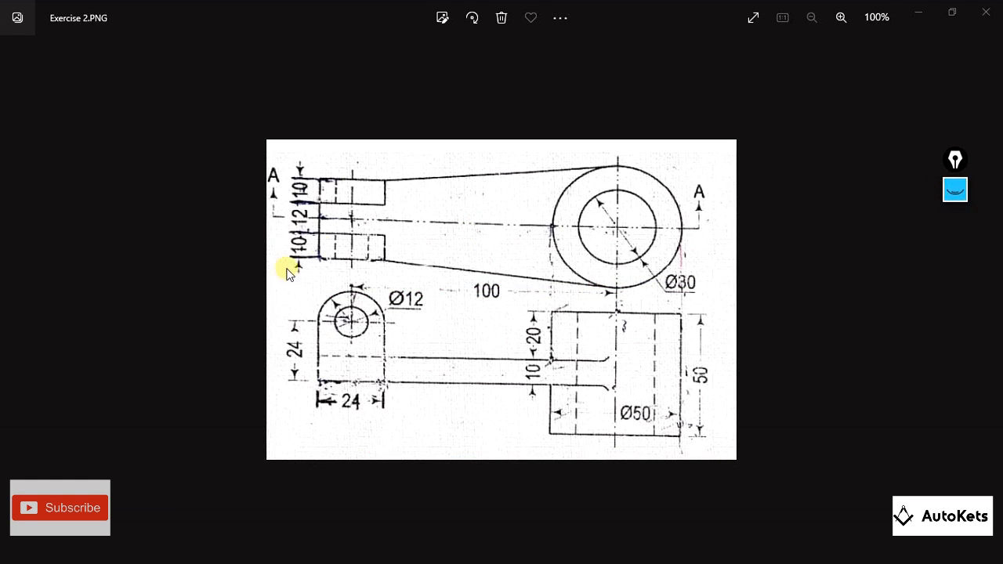
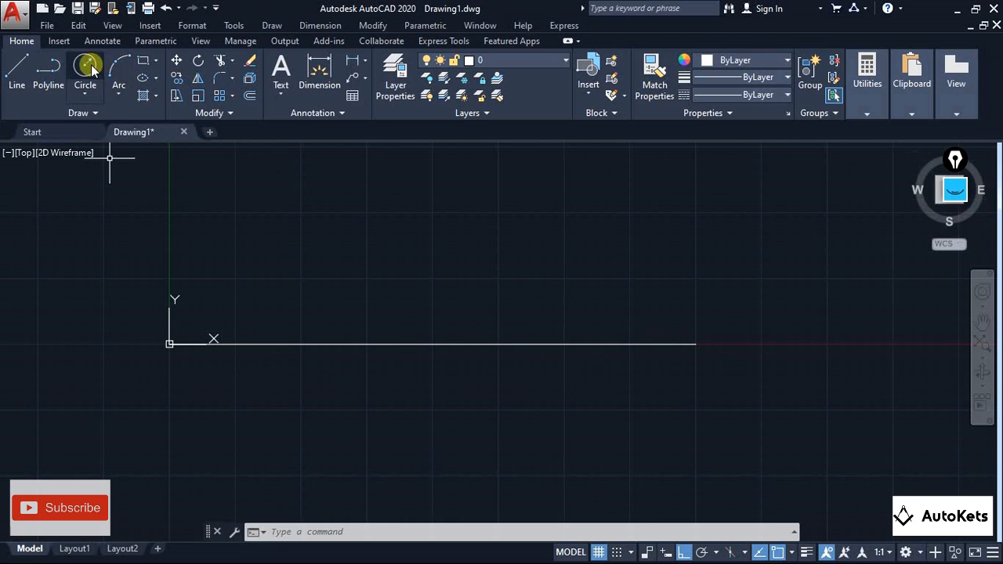
Look up the small hole's diameter and its centre height above the base in Exercise 2.PNG, and return to AutoCAD
left_click(98, 78)
key("alt+Tab")
key("alt+Tab")
key("alt+Tab")
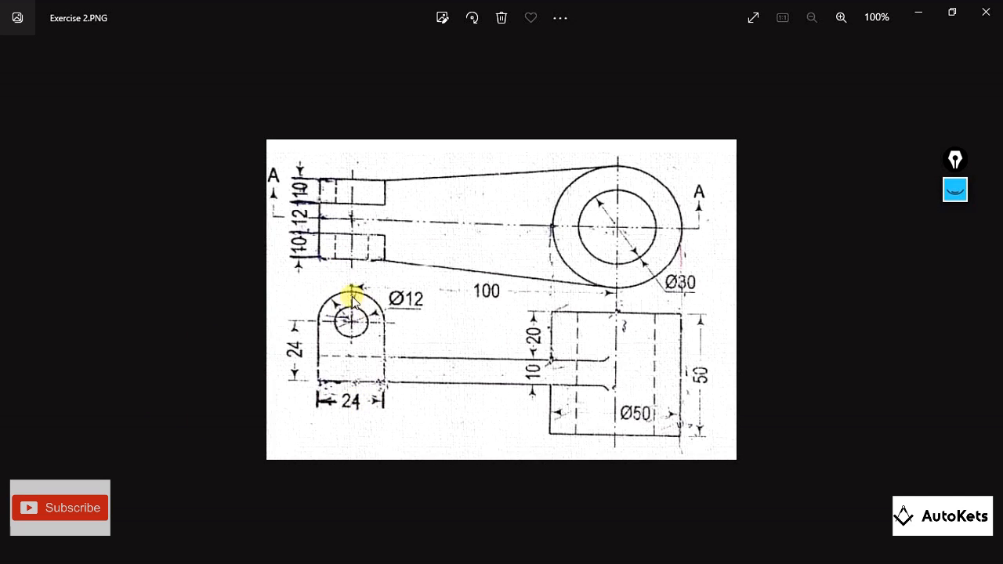
key("alt+Tab")
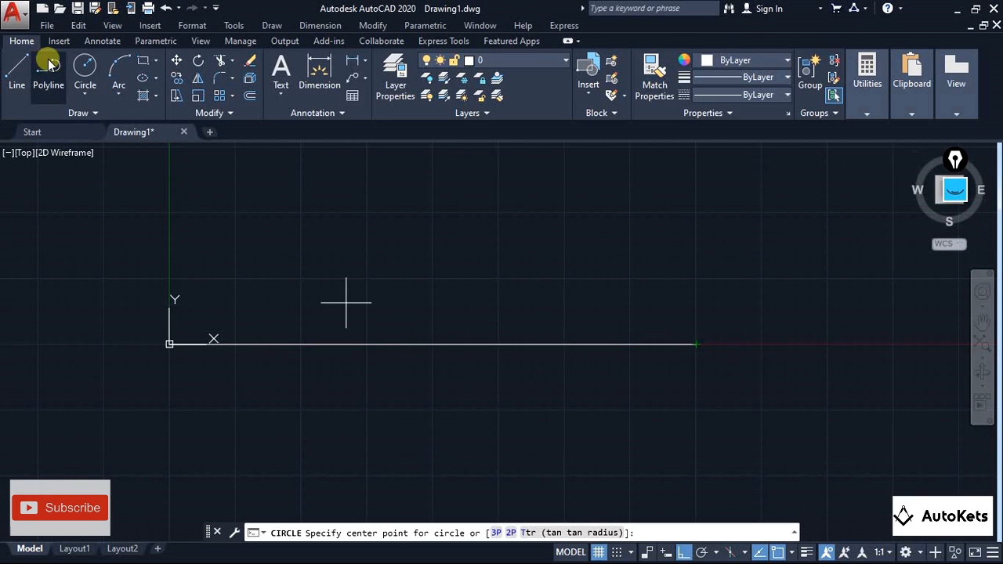
left_click(86, 66)
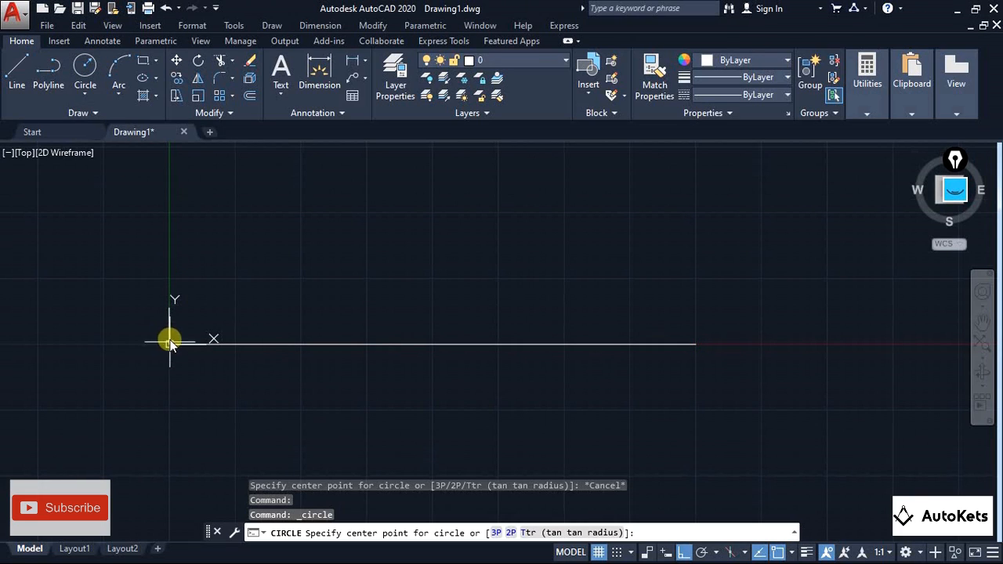
key("Escape")
key("alt+Tab")
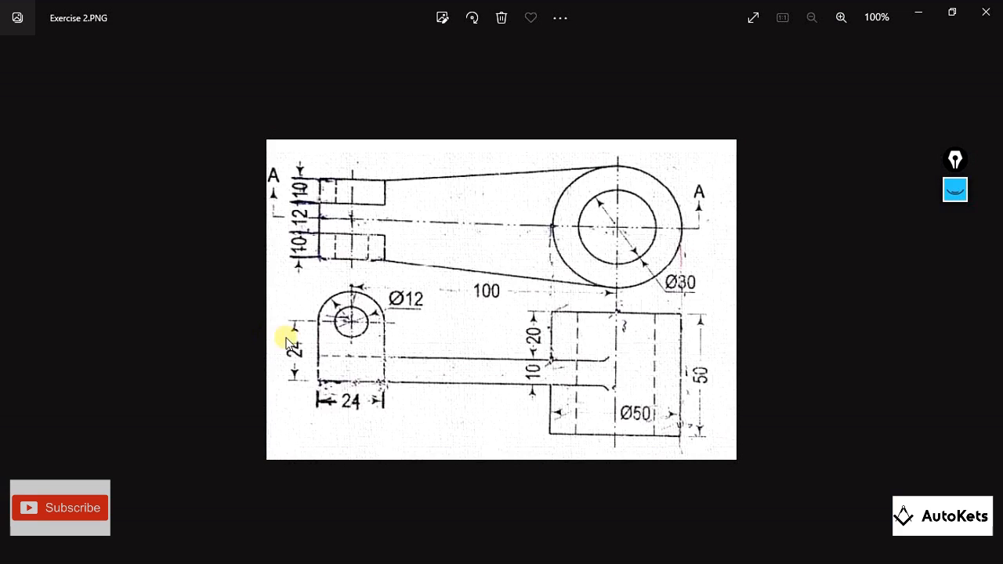
key("alt+Tab")
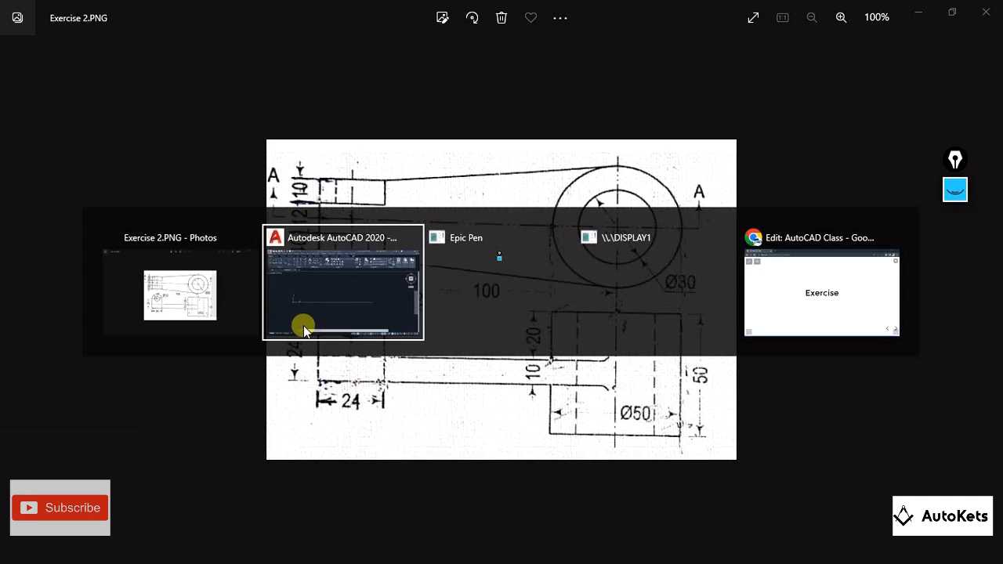
Draw a vertical line 24 units long upward from the origin at the start of the horizontal base line
left_click(16, 74)
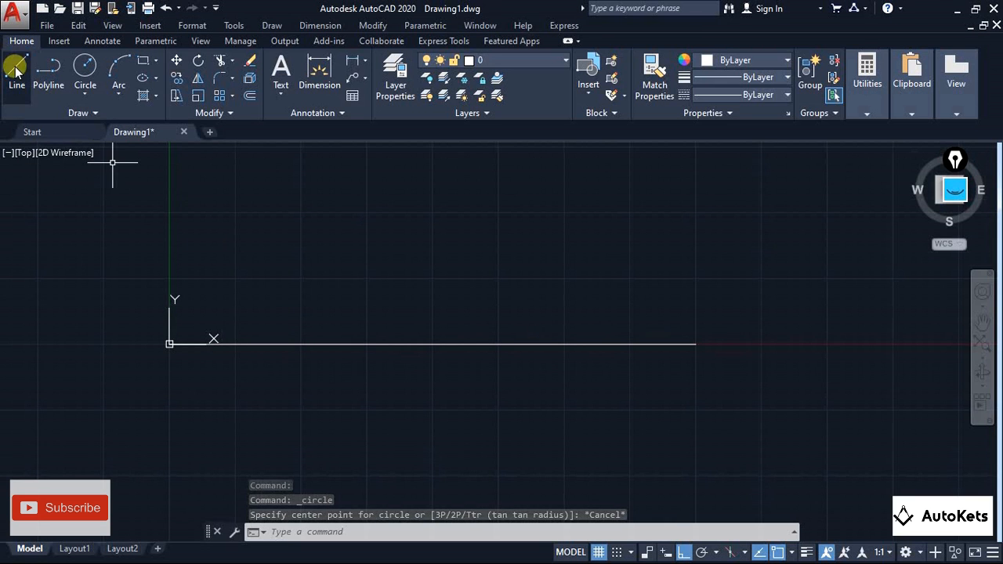
left_click(171, 344)
type("24")
key("Return")
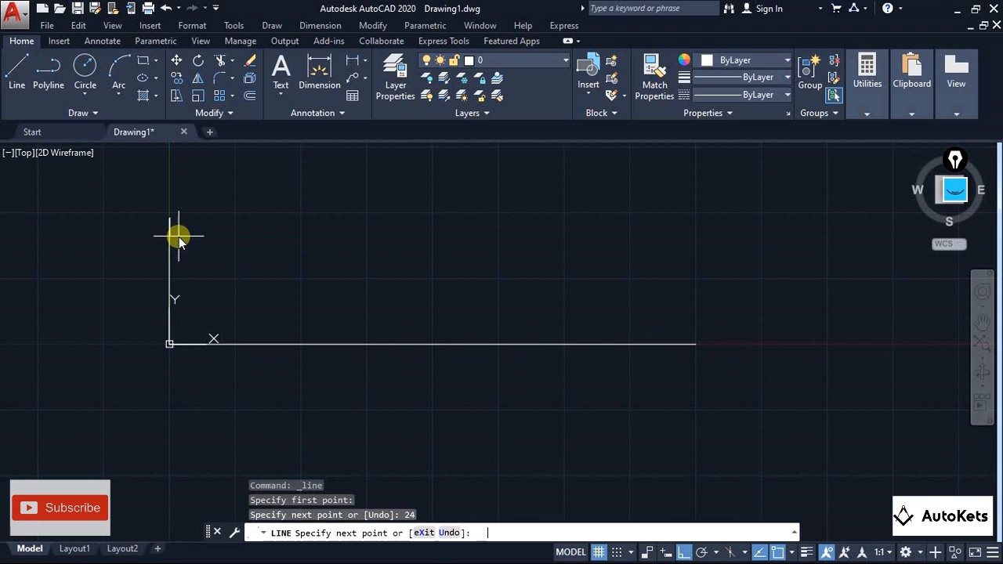
key("Escape")
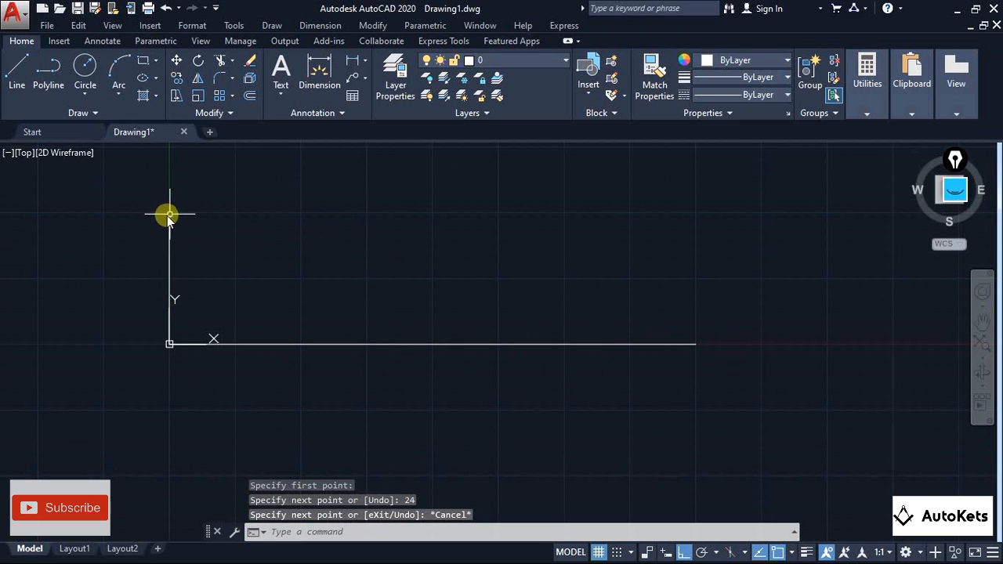
Draw a circle of radius 6 centred on the upper endpoint of the 24-unit vertical line
left_click(79, 71)
left_click(169, 219)
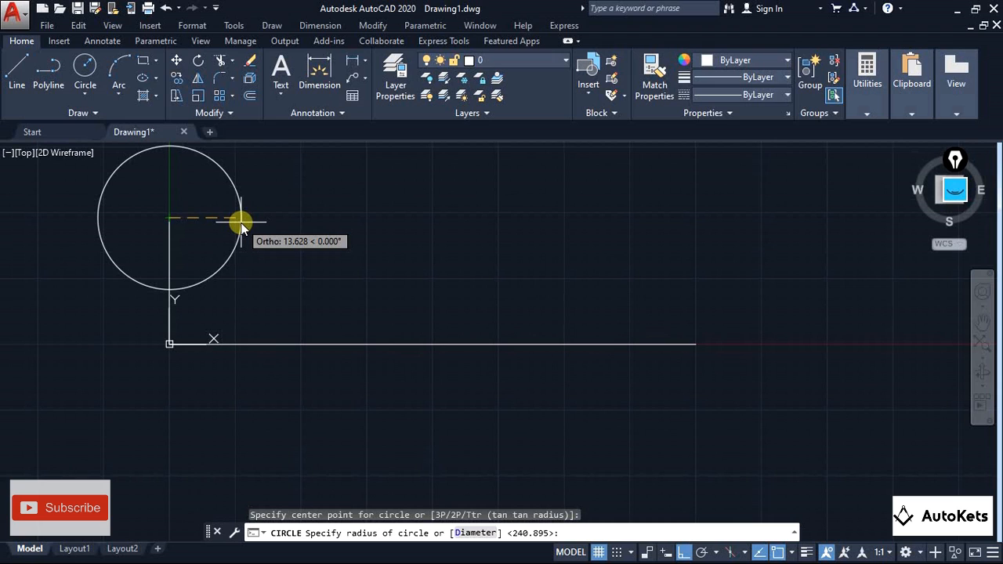
type("6")
key("Return")
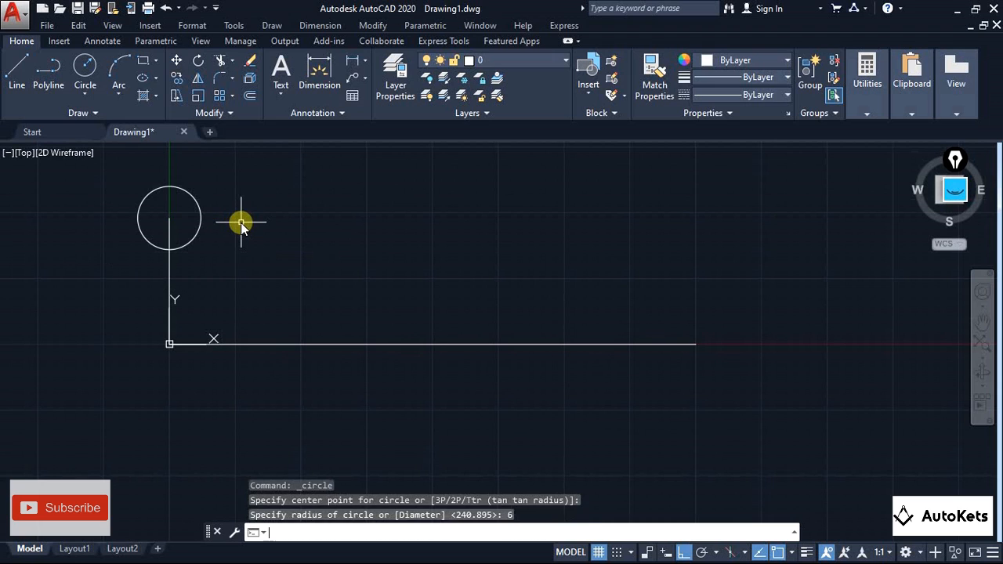
scroll(151, 206, "up", 2)
middle_click_drag(156, 210, 191, 247)
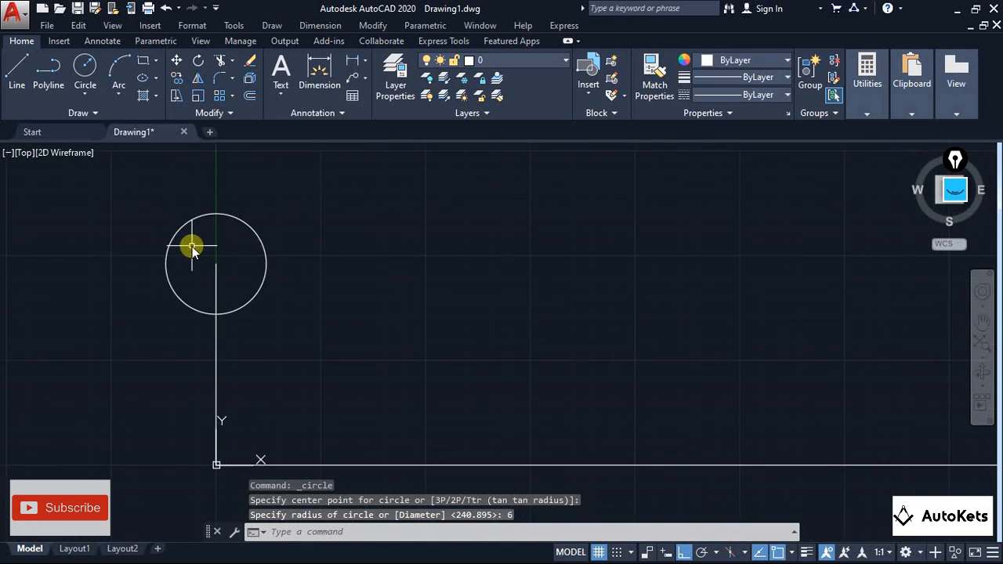
Draw a circle of radius 12 concentric with the 6-unit-radius circle at the upper end of the vertical line
left_click(85, 69)
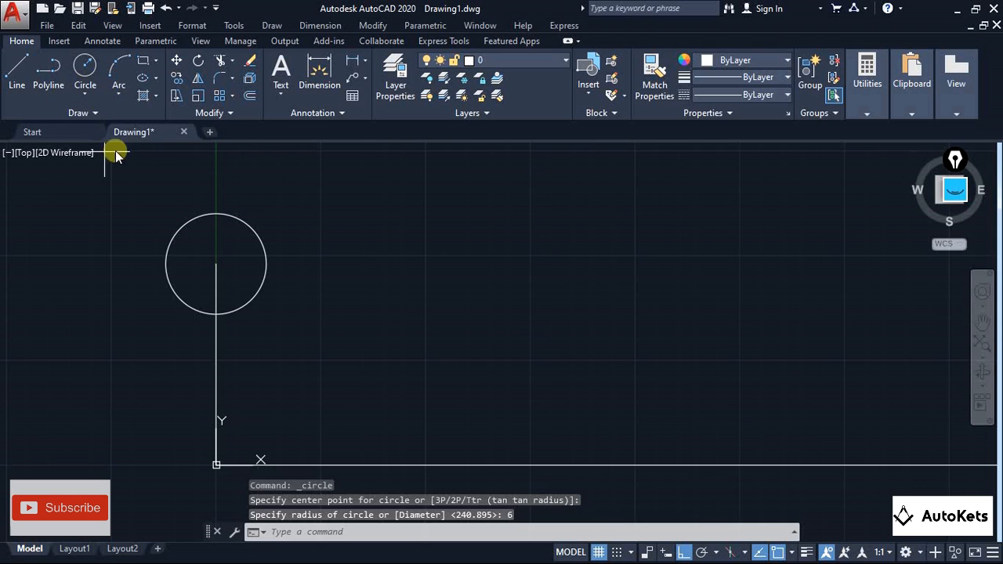
left_click(216, 264)
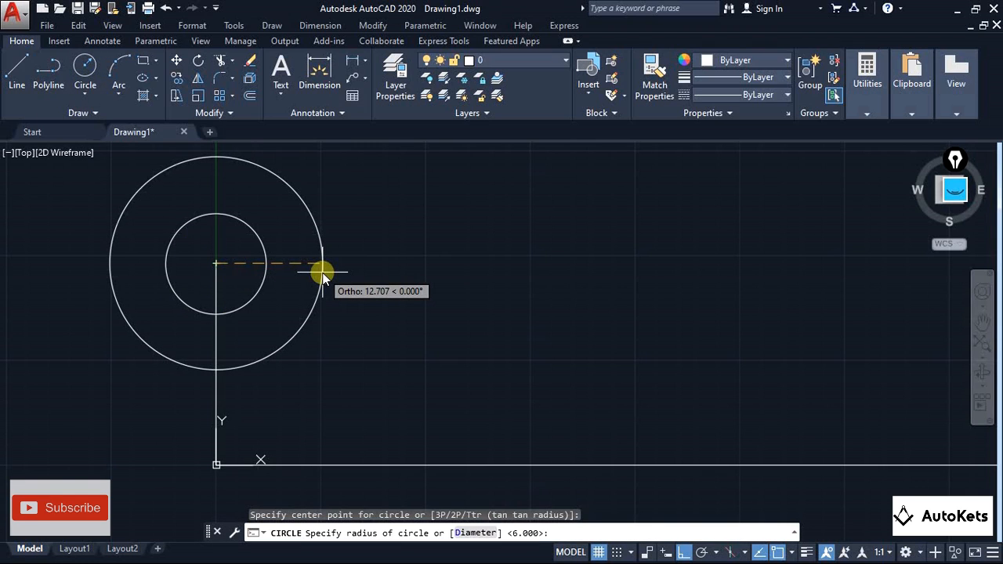
type("12")
key("Return")
scroll(313, 273, "down", 3)
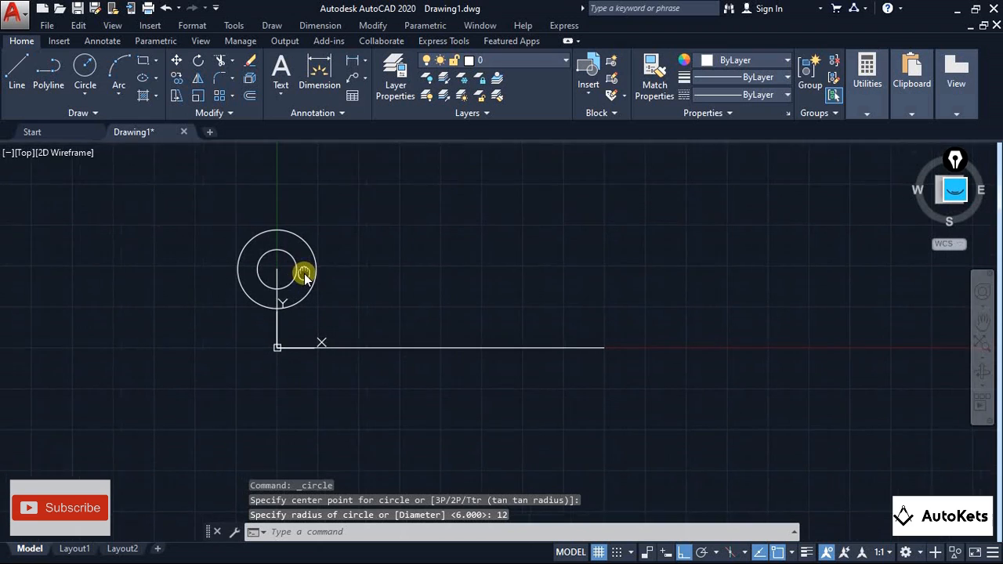
Draw vertical lines from the outer circle's right and left quadrant points straight down past the level of the base line
left_click(16, 69)
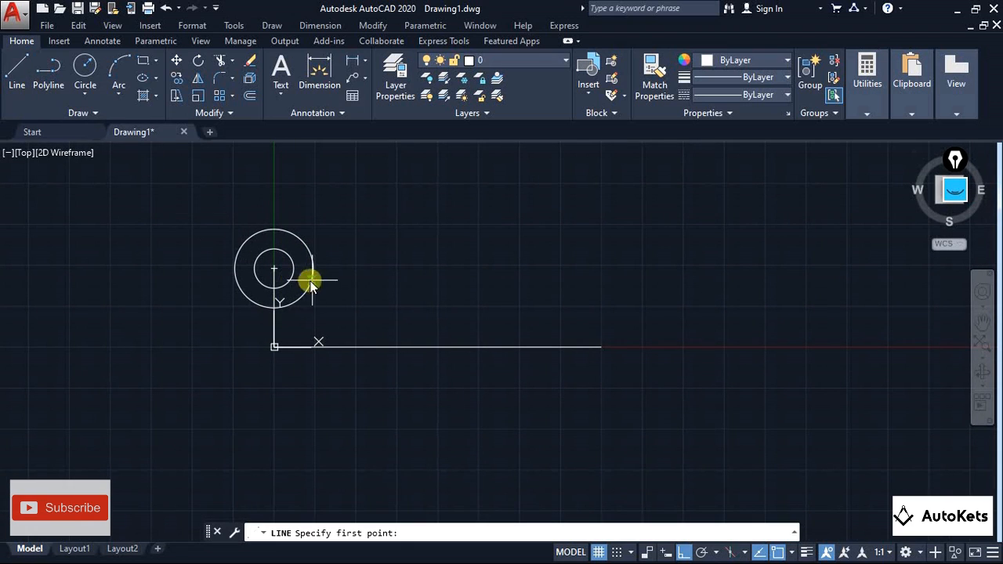
left_click(313, 269)
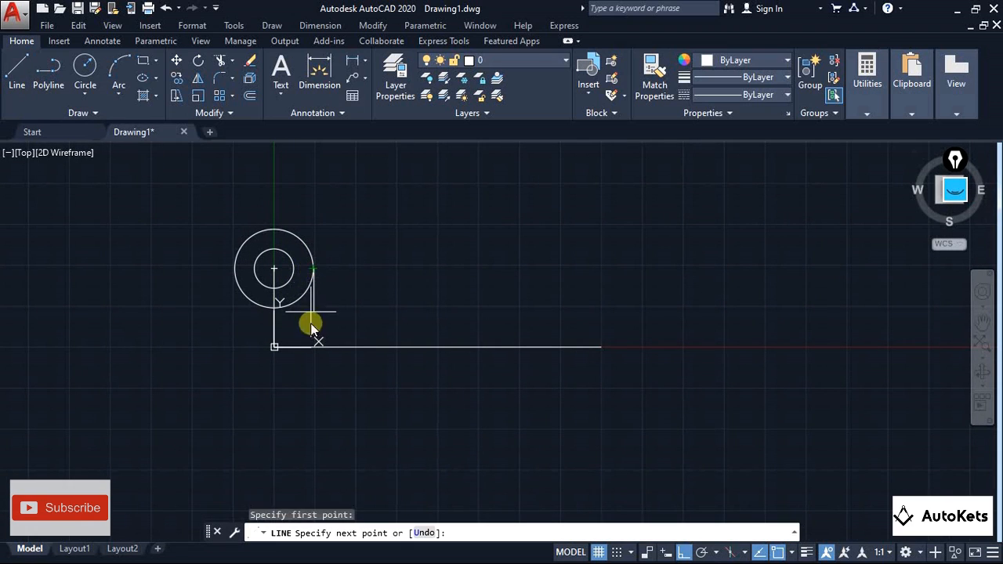
left_click(313, 400)
key("Escape")
left_click(17, 84)
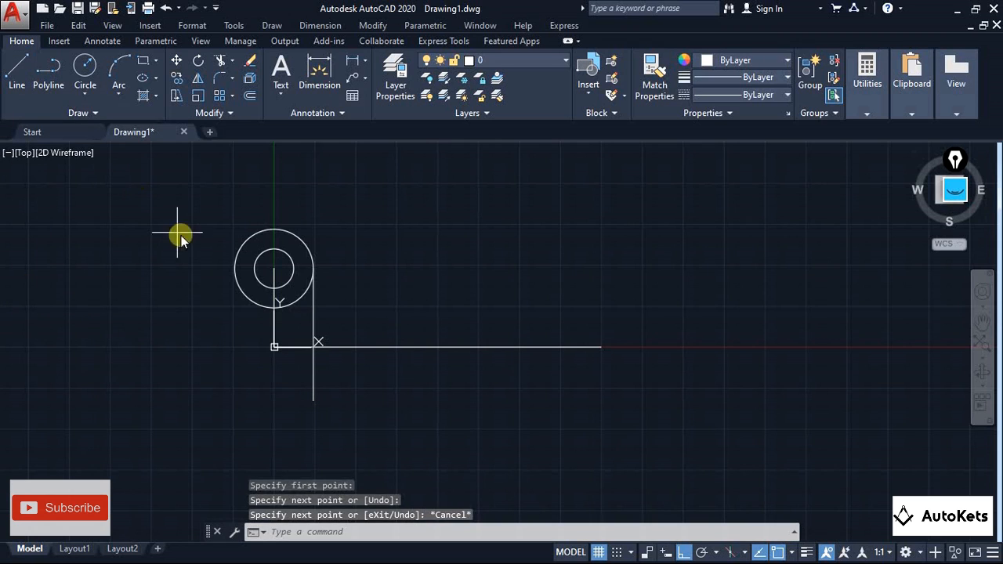
left_click(234, 269)
left_click(236, 400)
key("Escape")
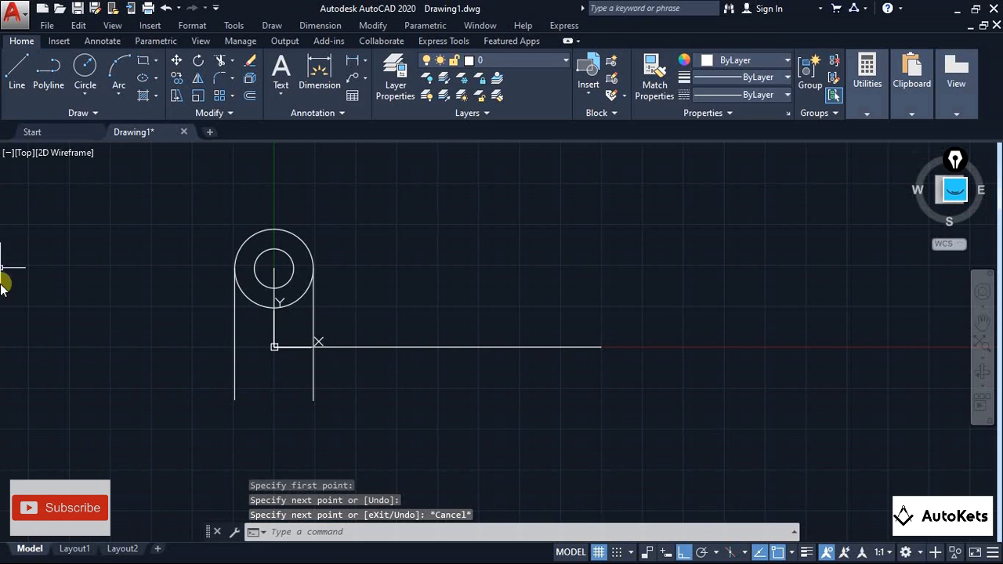
Draw a horizontal line from the origin leftward past the left vertical line, continuing the base line
left_click(17, 85)
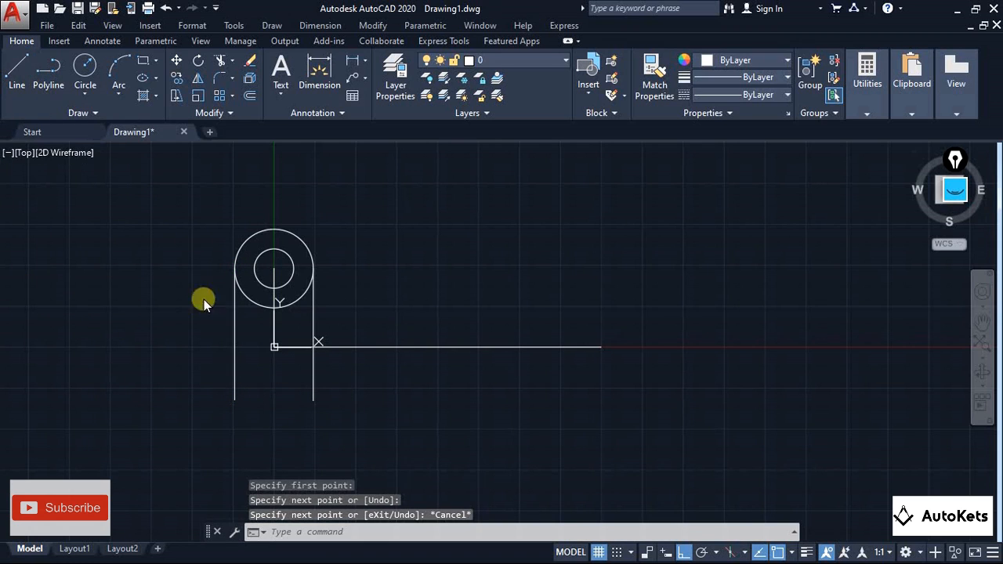
left_click(279, 349)
left_click(152, 346)
key("Escape")
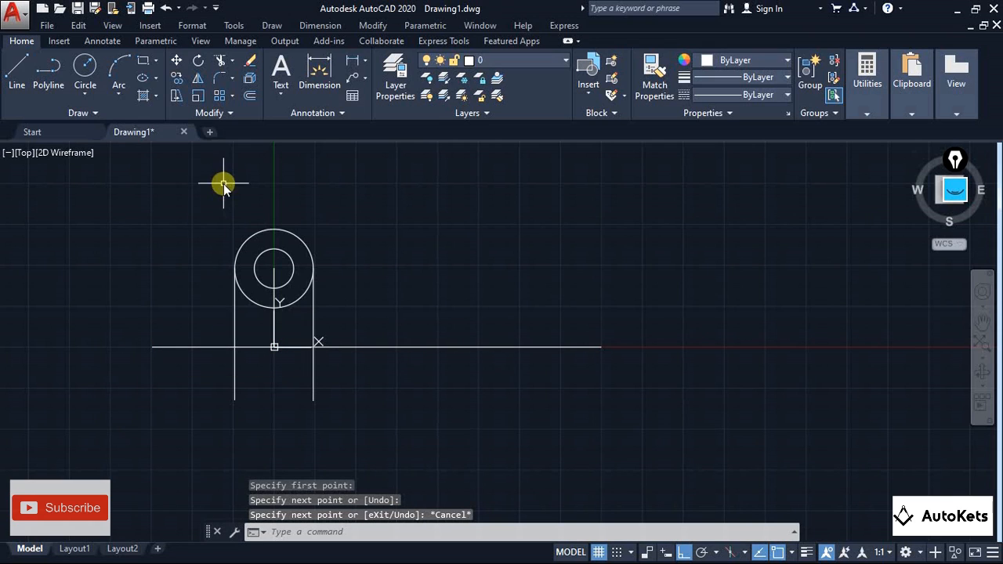
left_click(221, 61)
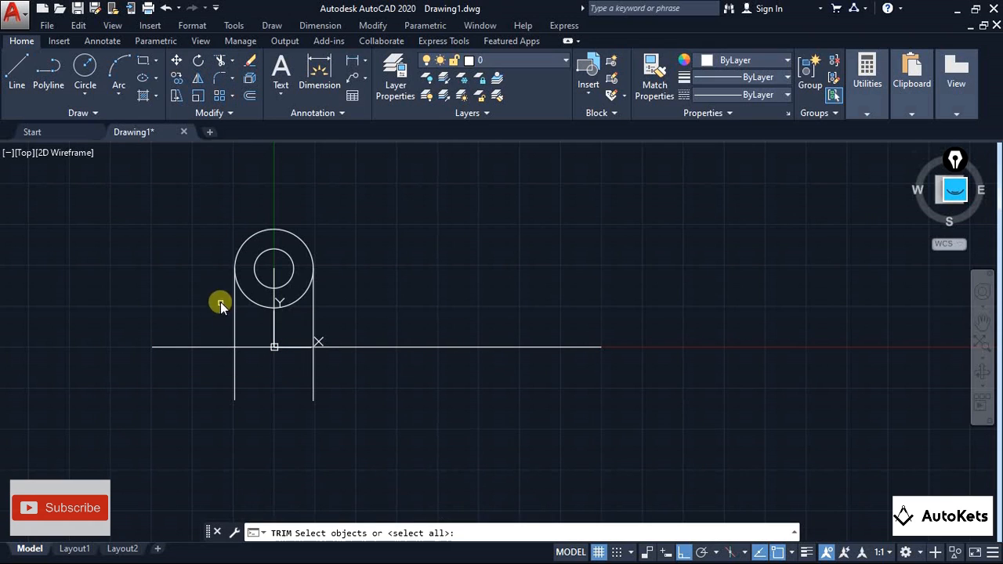
left_click(217, 348)
key("Escape")
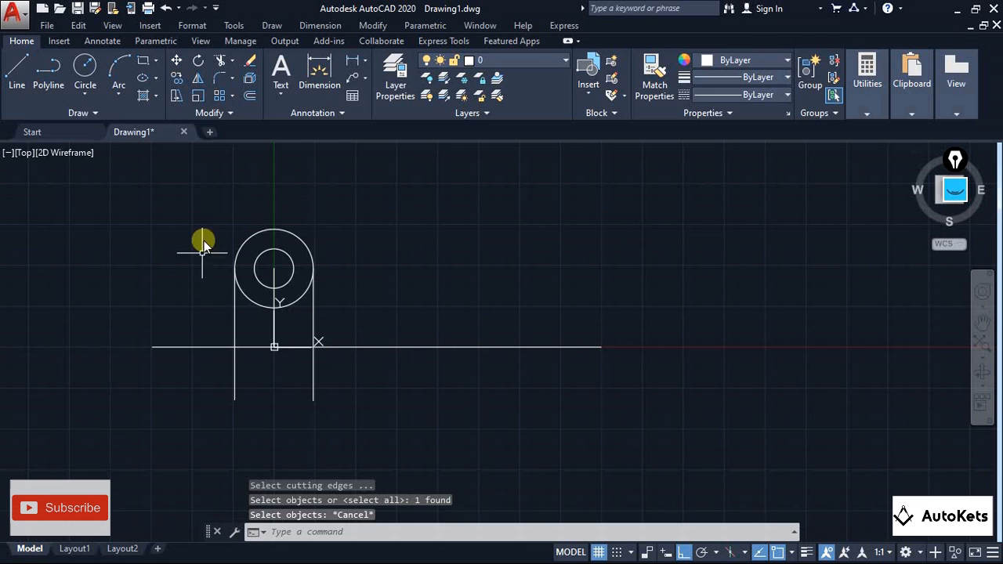
Trim both vertical lines below the base, the base line beyond the left vertical, and the outer circle's lower half
left_click(222, 60)
key("Return")
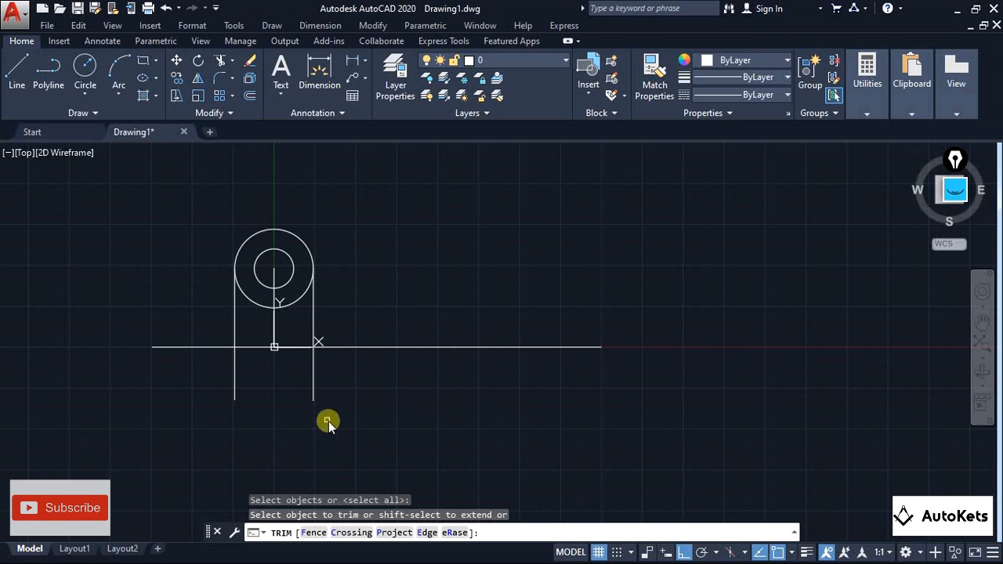
left_click(315, 384)
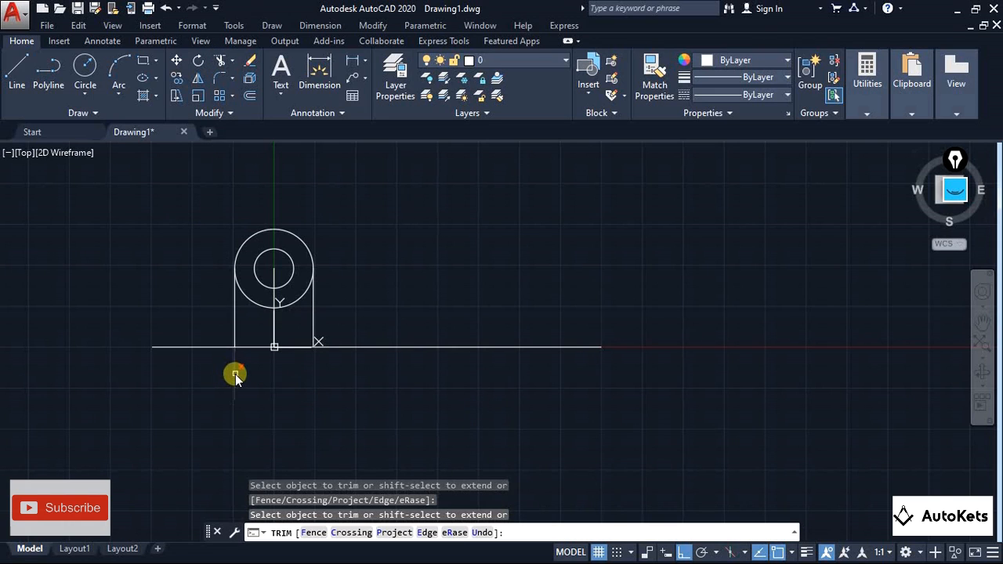
left_click(235, 374)
left_click(209, 347)
left_click(259, 301)
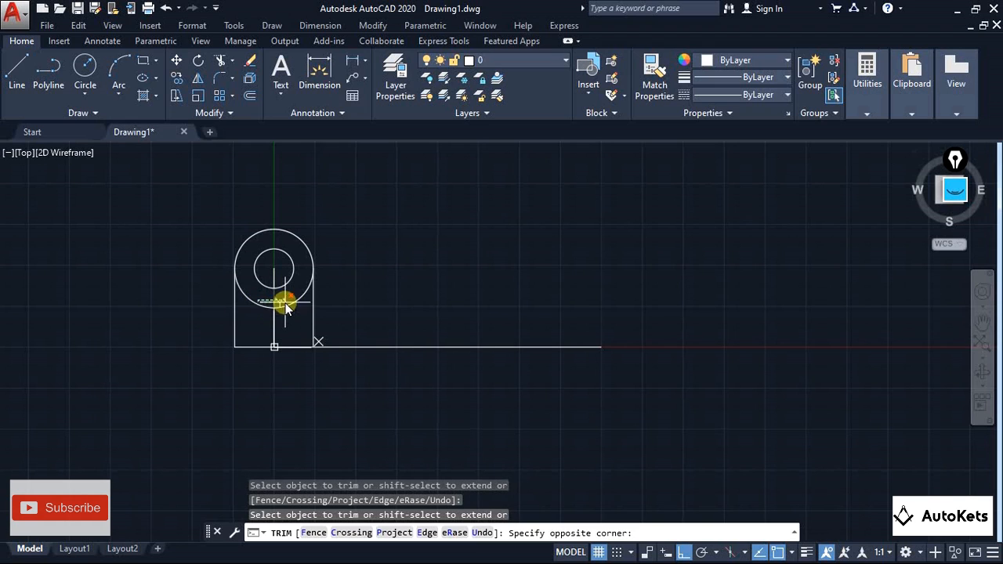
left_click(289, 307)
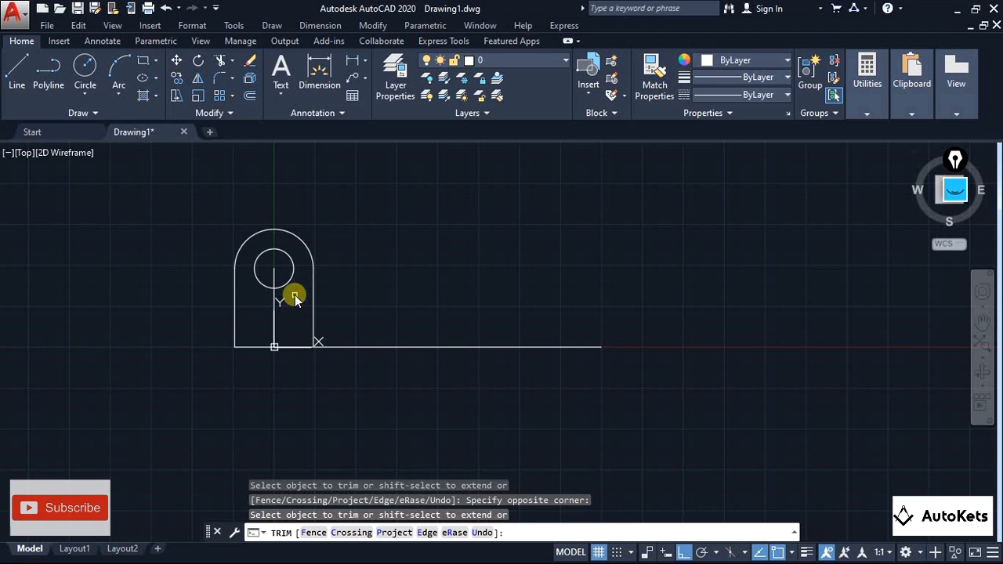
key("Escape")
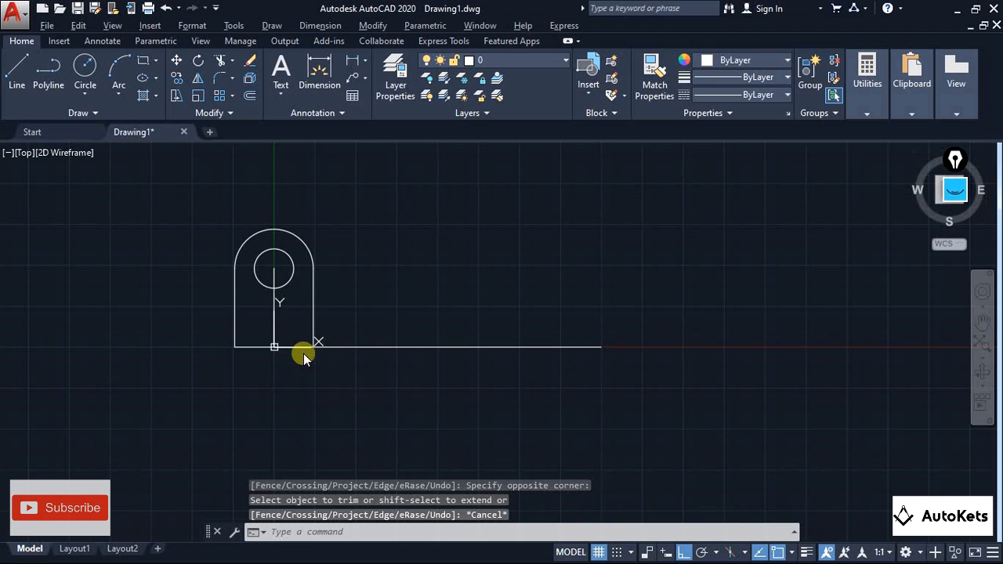
Check the Ø50 boss in Exercise 2.PNG and draw AutoCAD lines 25 units right from the base line's right end and 25 up
key("alt+Tab")
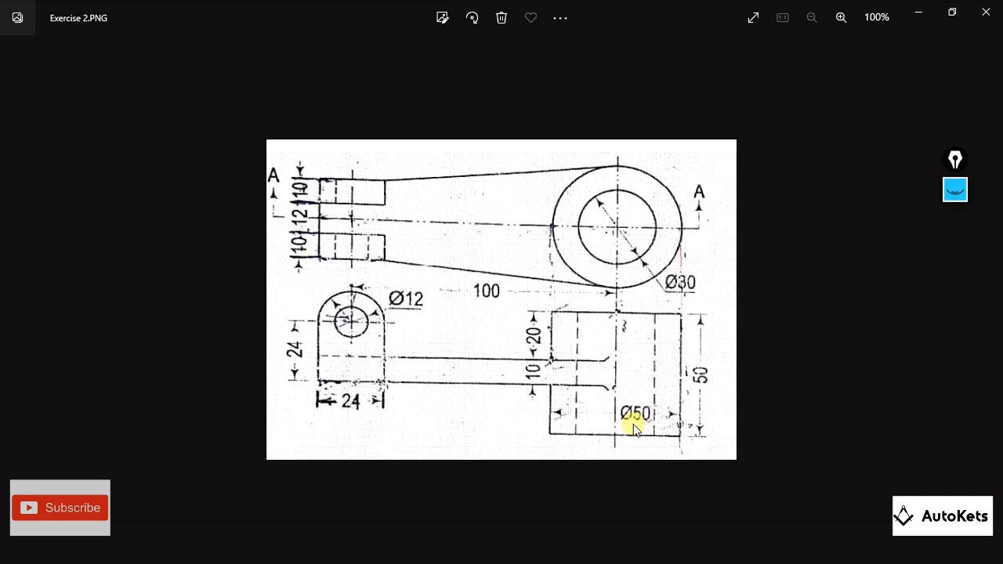
key("alt+Tab")
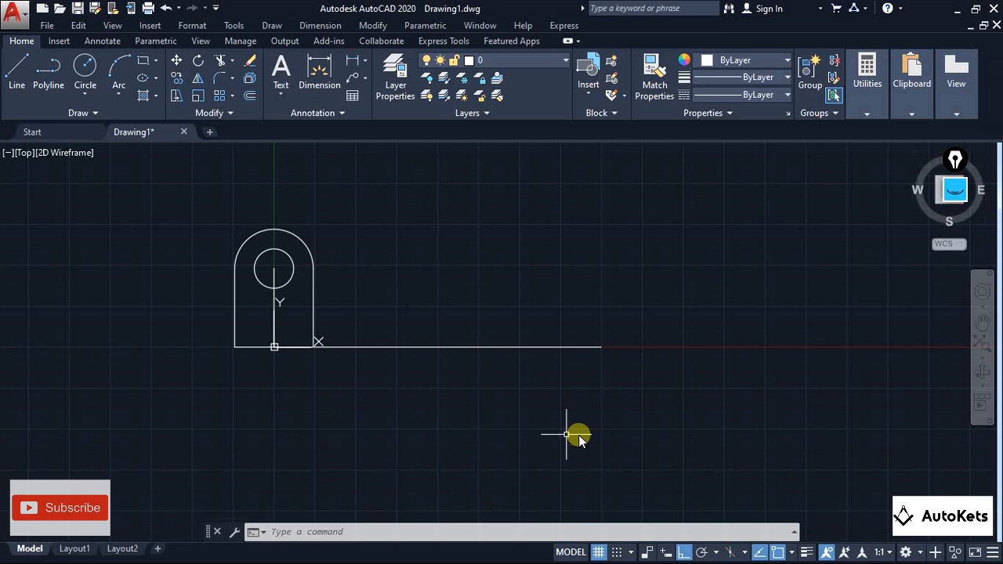
type("l")
key("Return")
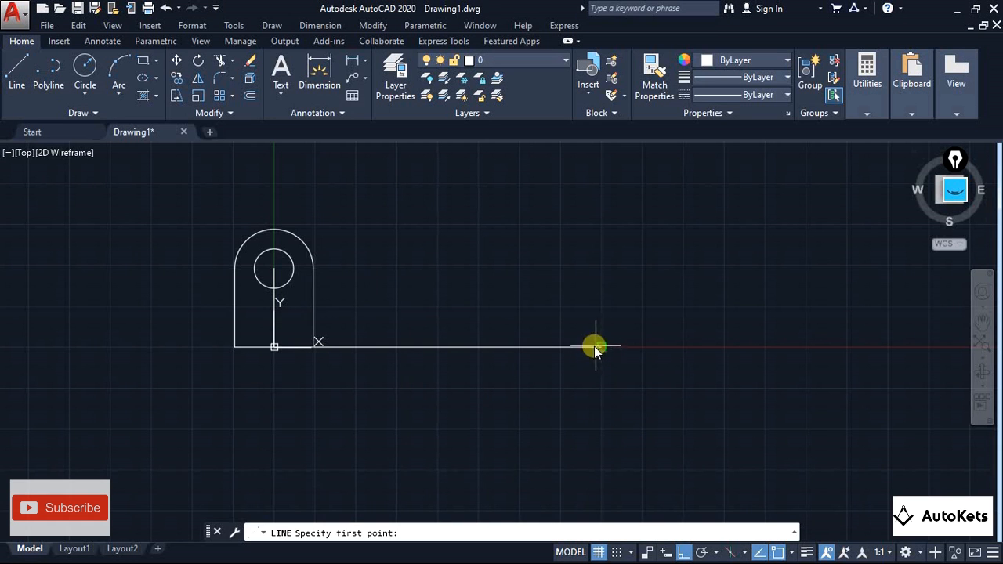
left_click(621, 348)
type("25")
key("Return")
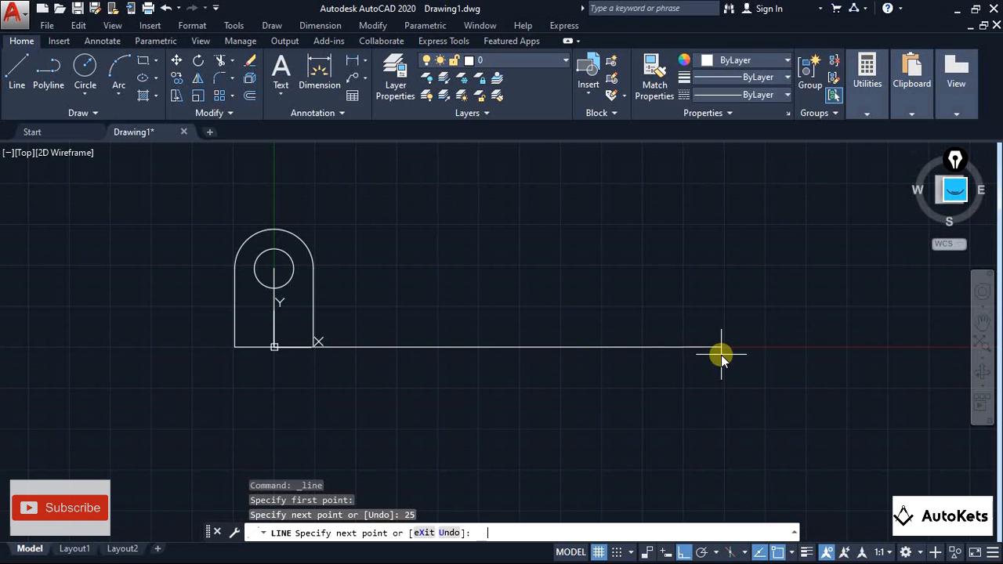
key("alt+Tab")
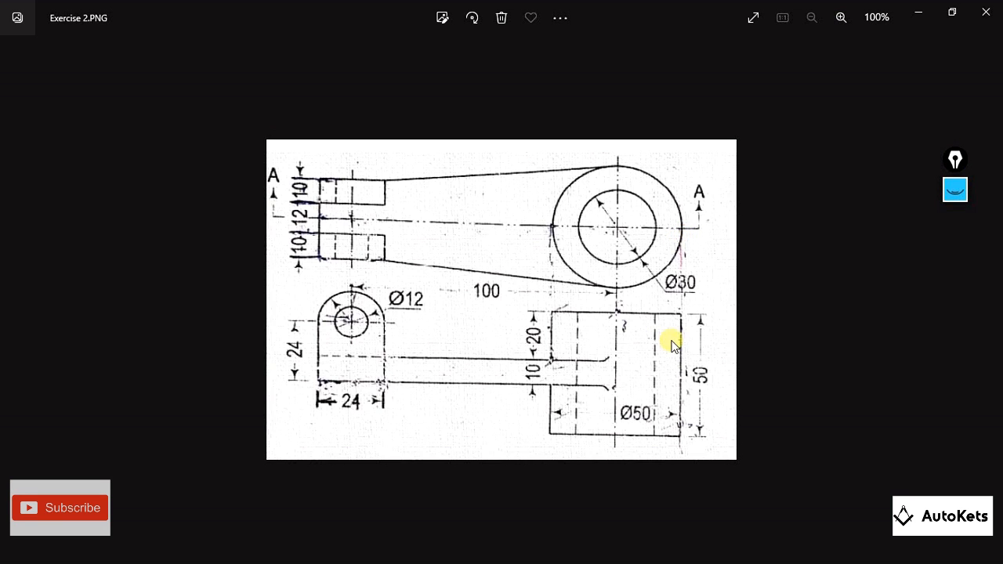
key("alt+Tab")
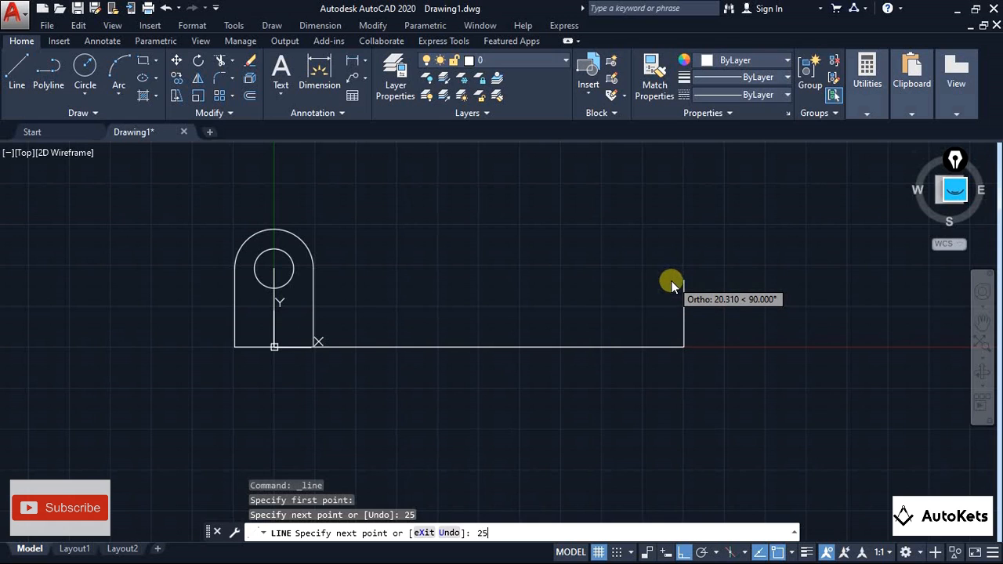
type("25")
key("Return")
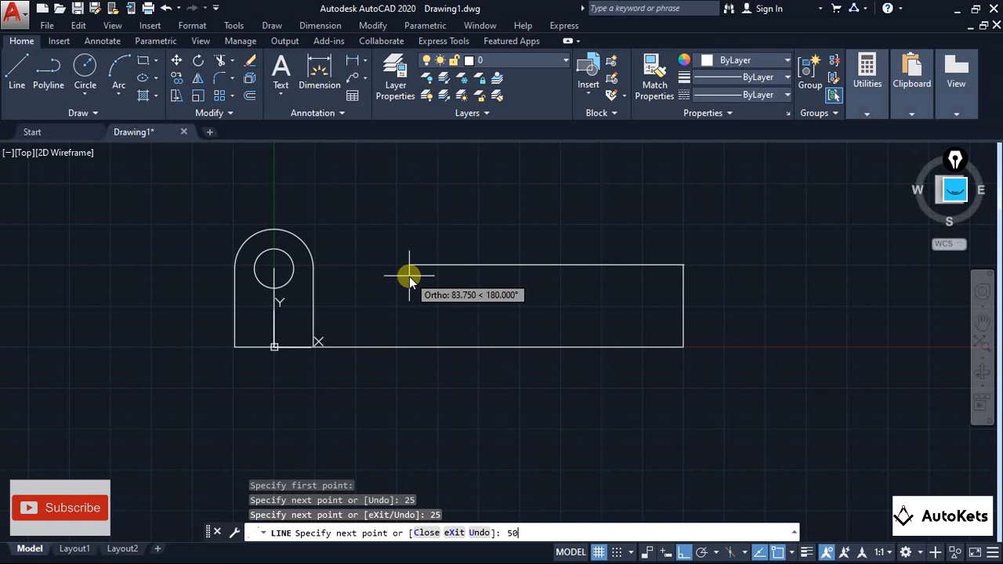
Continue the outline 50 units left, 50 down and 50 right, and close it upward into a square centred on the base line's end
type("50")
key("Return")
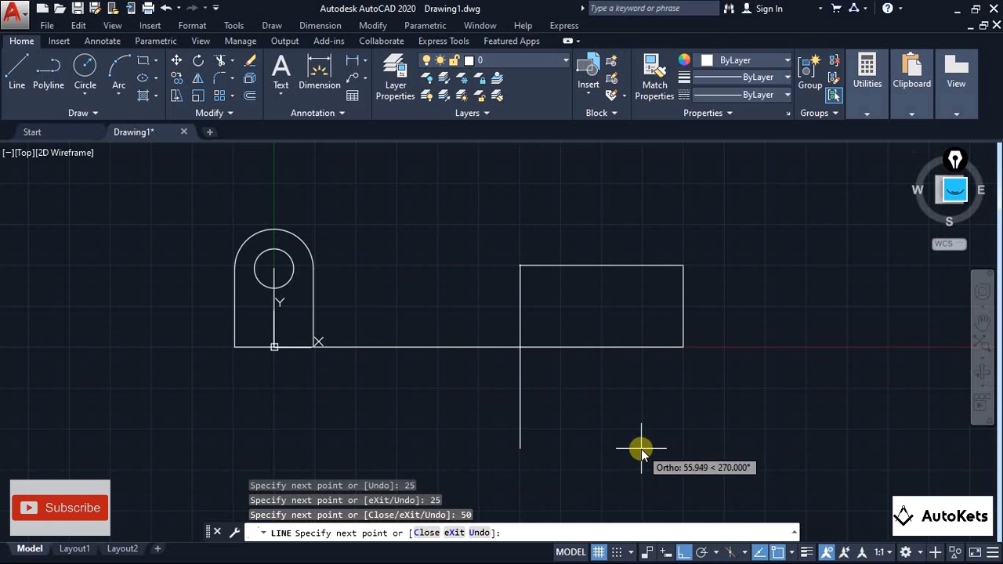
type("50")
key("Return")
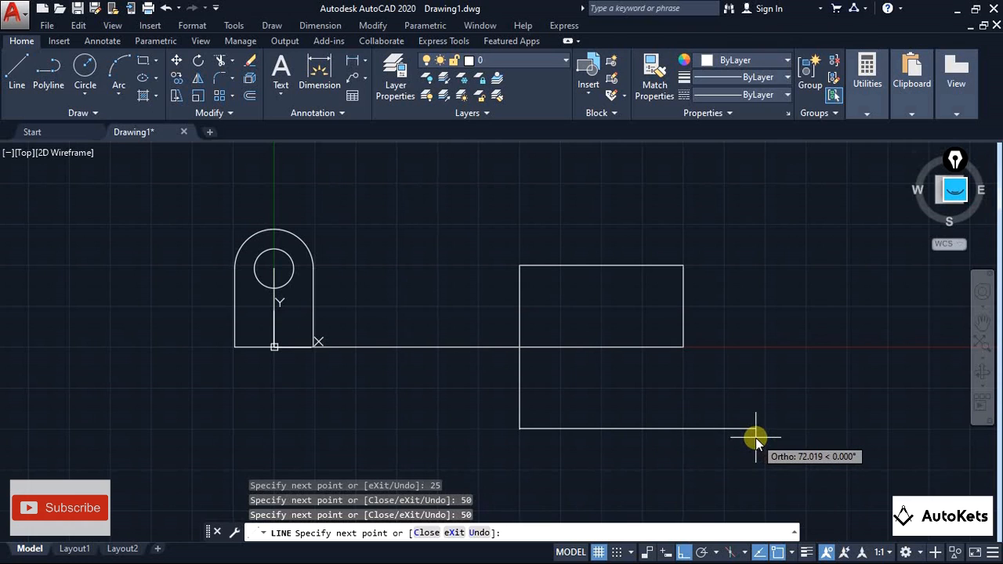
type("50")
key("Return")
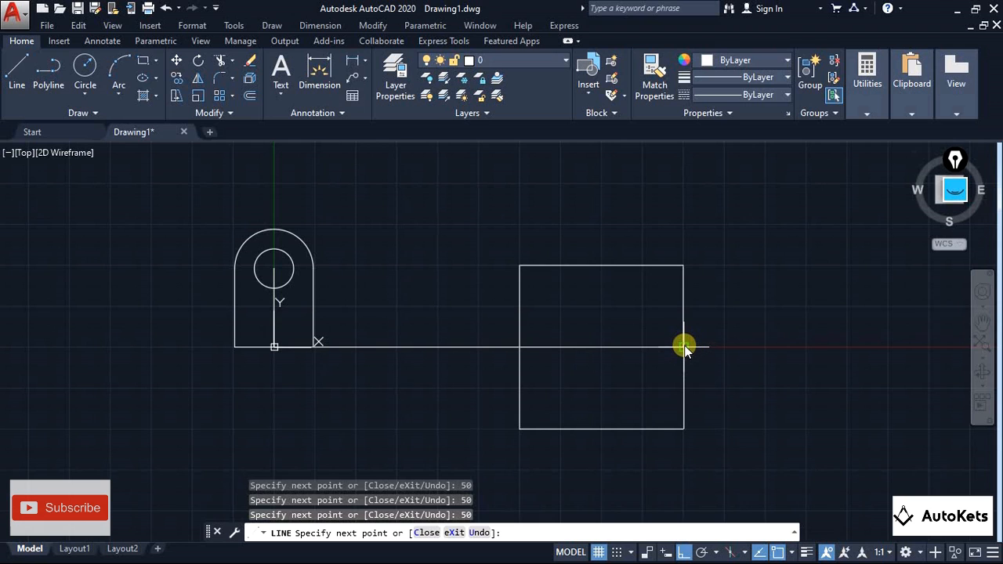
key("Escape")
Look up the arm's thickness and its distance below the boss's upper edge in Exercise 2.PNG, and return to AutoCAD
key("alt+Tab")
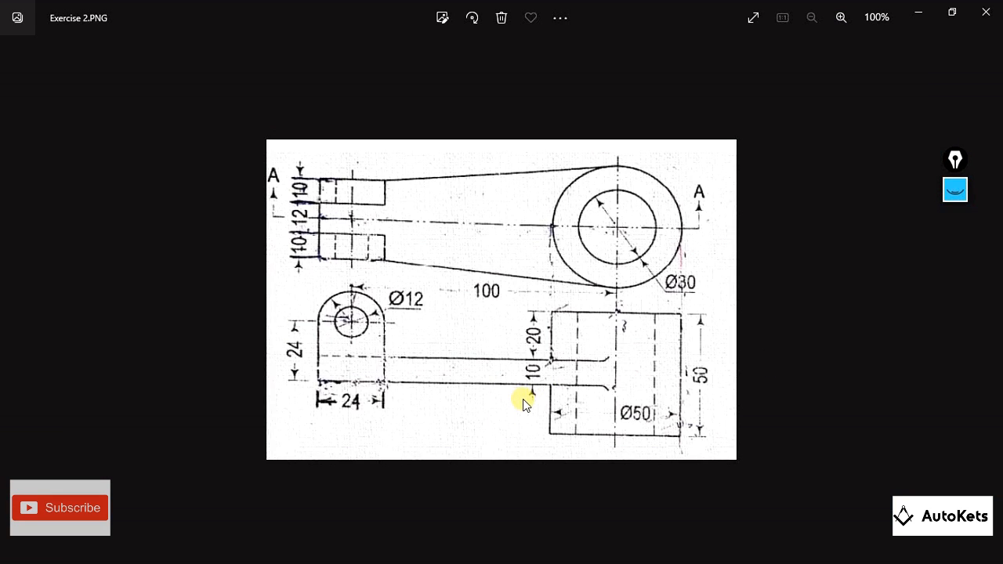
key("alt+Tab")
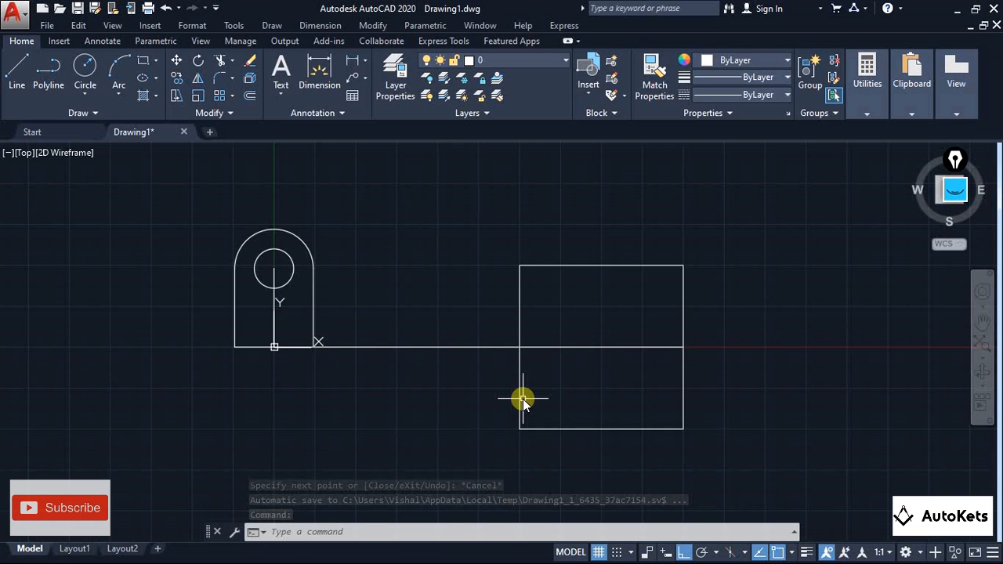
key("alt+Tab")
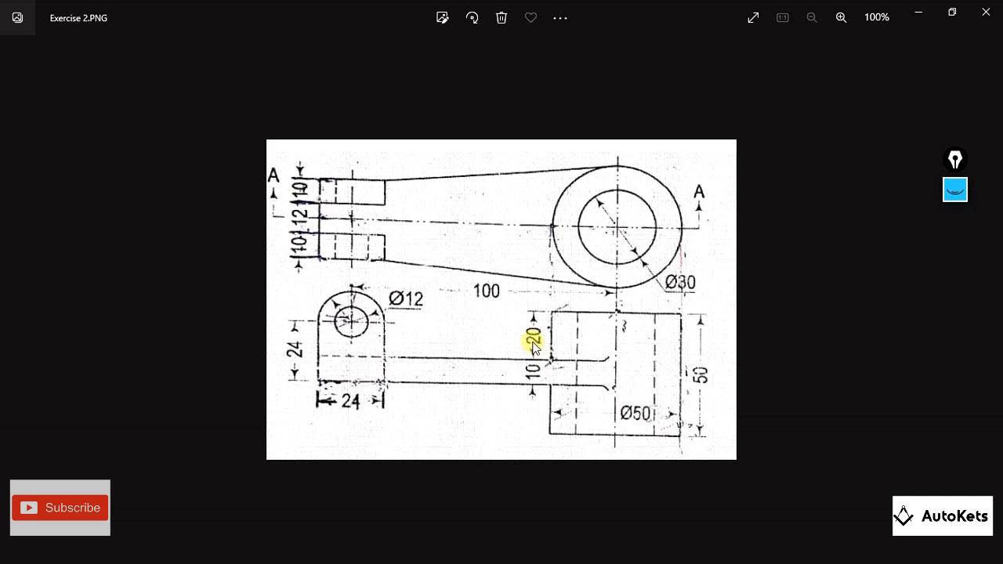
key("alt+Tab")
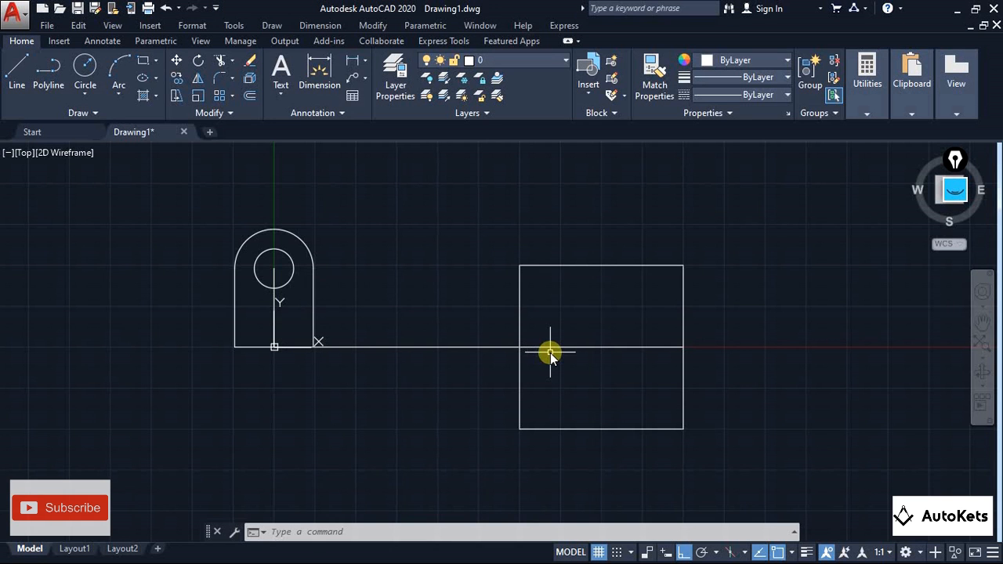
Delete the 50-unit square and the 25-unit line extending the base line
left_click(495, 257)
left_click(820, 465)
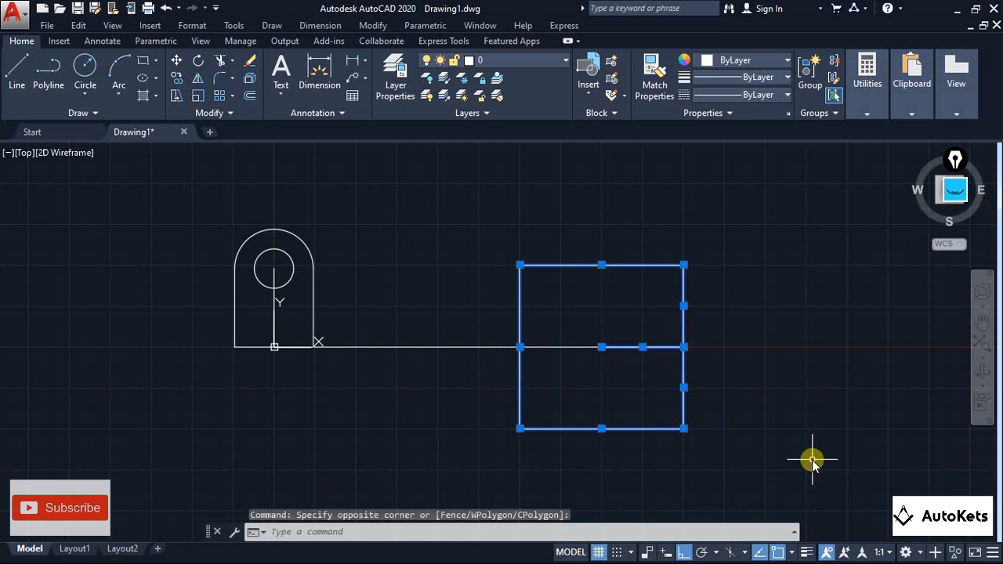
key("Delete")
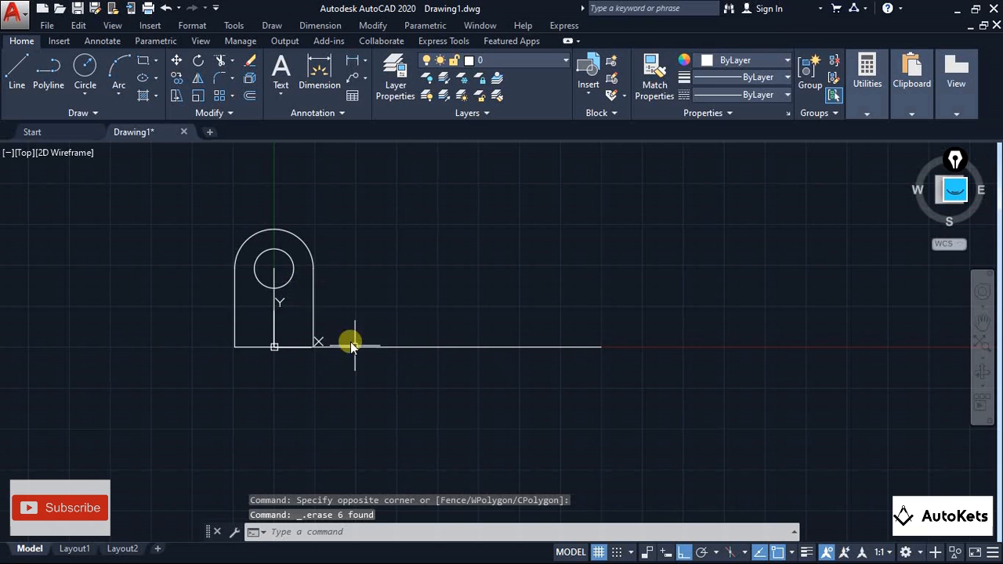
Draw a line 10 units up from the base line's right end and continue it horizontally left past the rounded lug
left_click(18, 67)
left_click(602, 347)
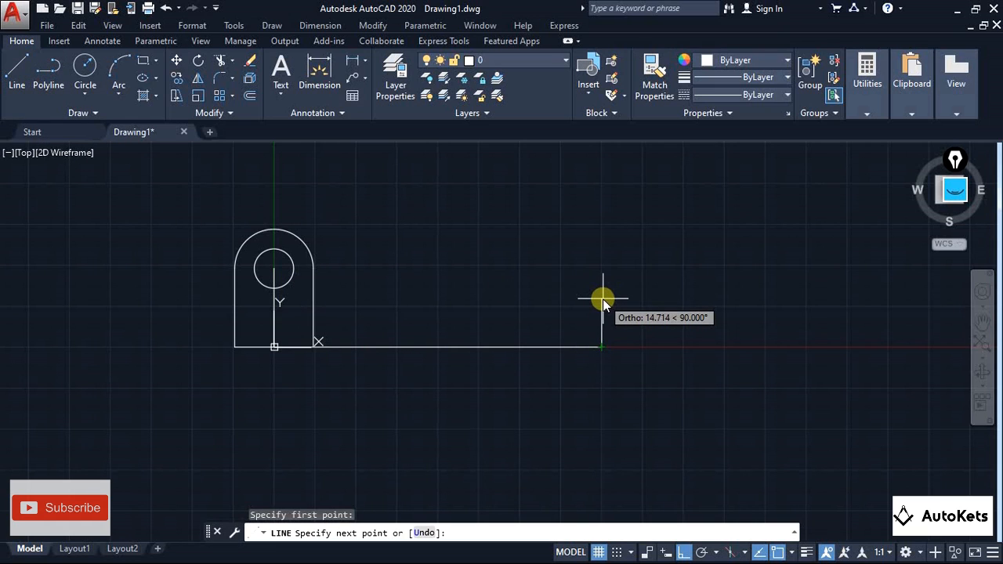
type("10")
key("Return")
left_click(215, 286)
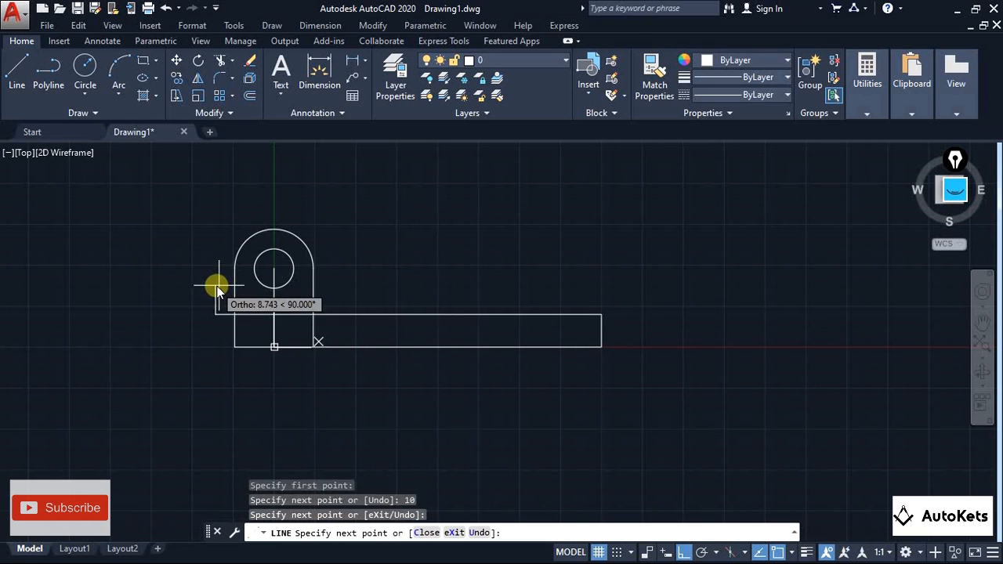
key("Escape")
key("Escape")
Draw a line from the upper right corner of the arm 20 units up and continue it 25 units right
left_click(17, 67)
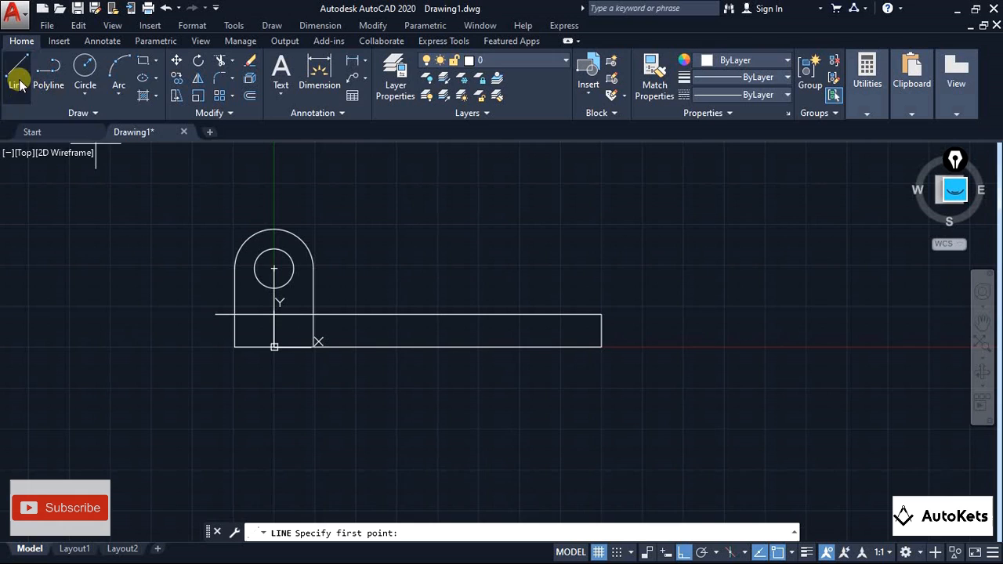
left_click(17, 72)
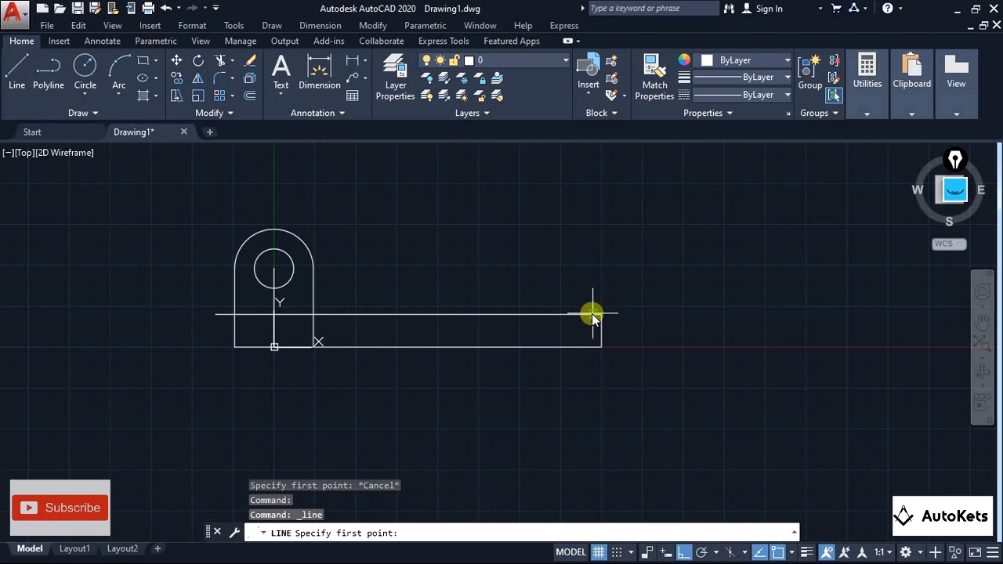
left_click(599, 315)
type("2")
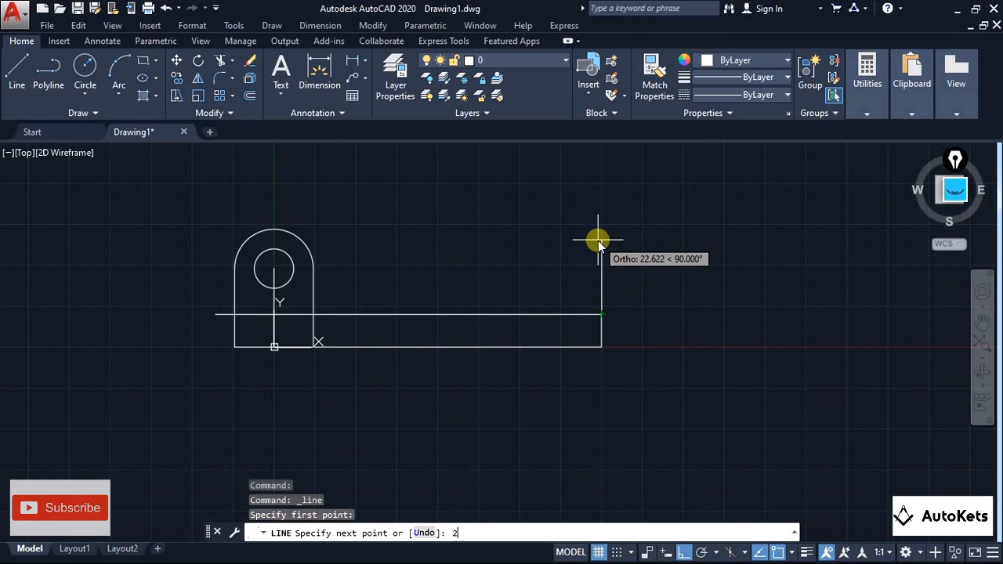
type("0")
key("Return")
type("25")
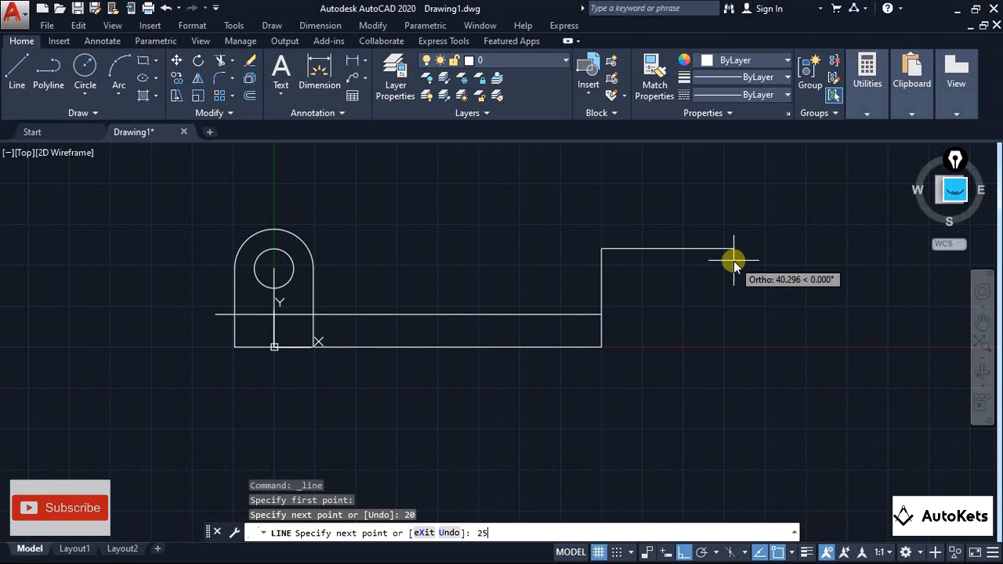
key("Return")
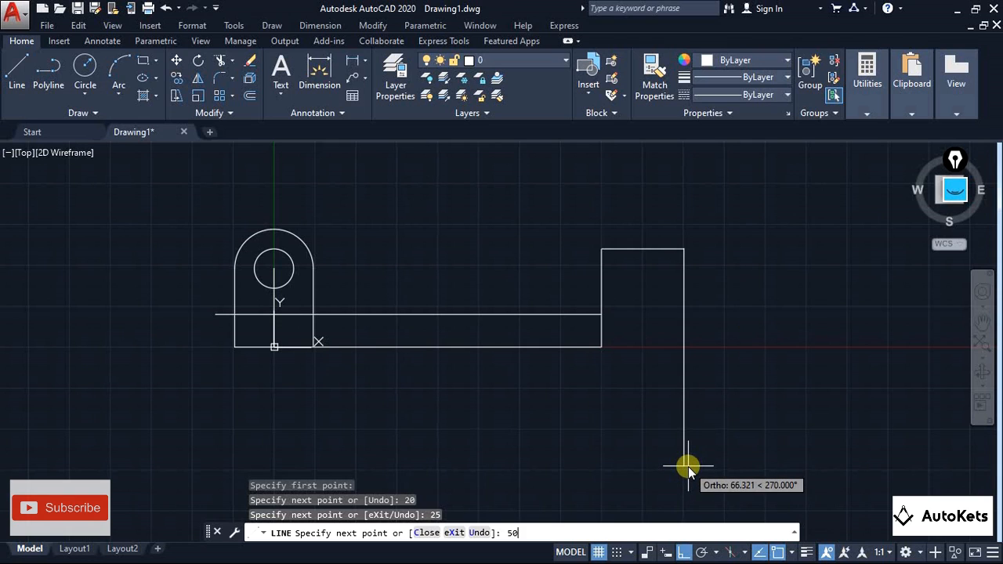
Continue the outline 50 units down, 50 left and 50 up, and close it into a square around the arm's end
key("Return")
type("50")
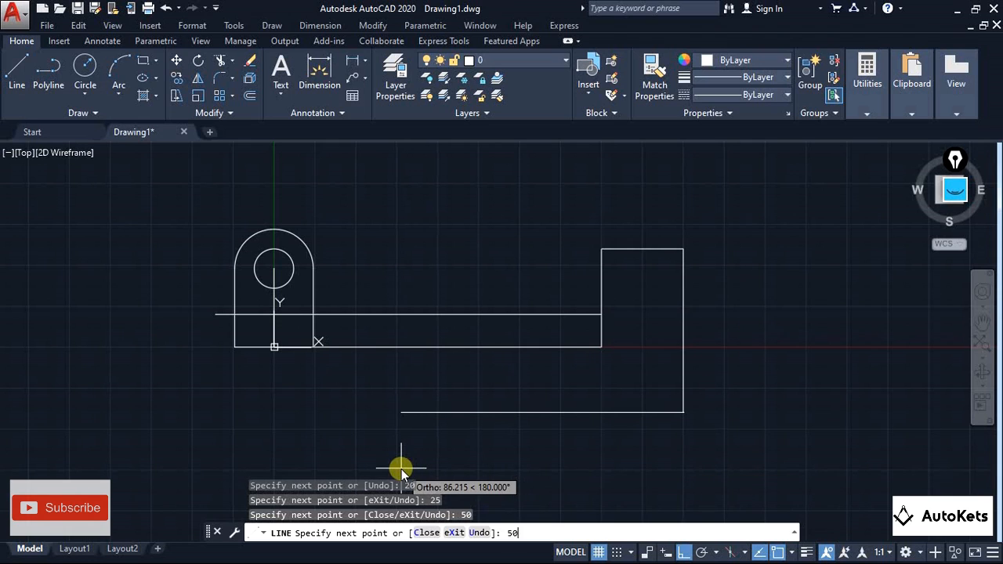
key("Return")
type("50")
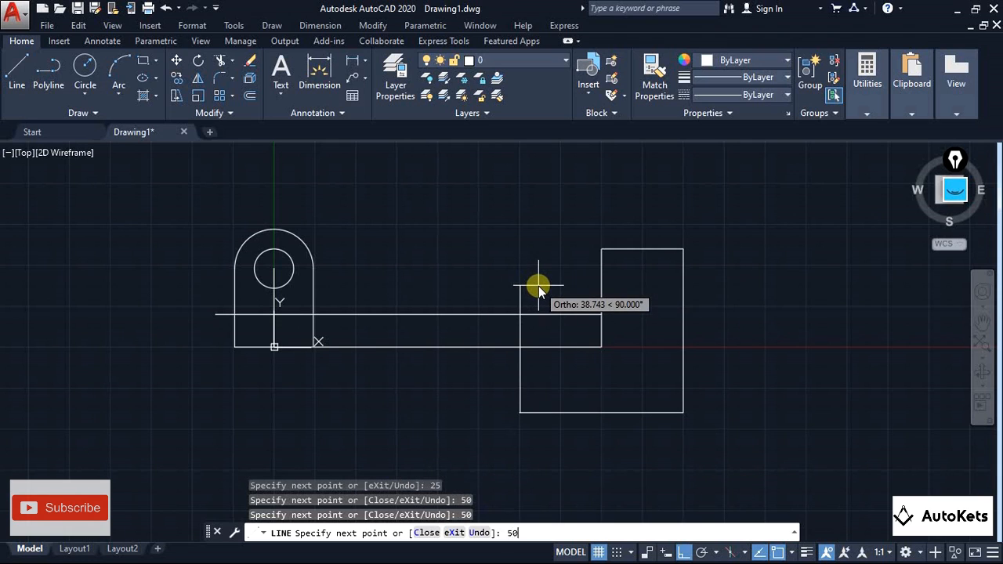
key("Return")
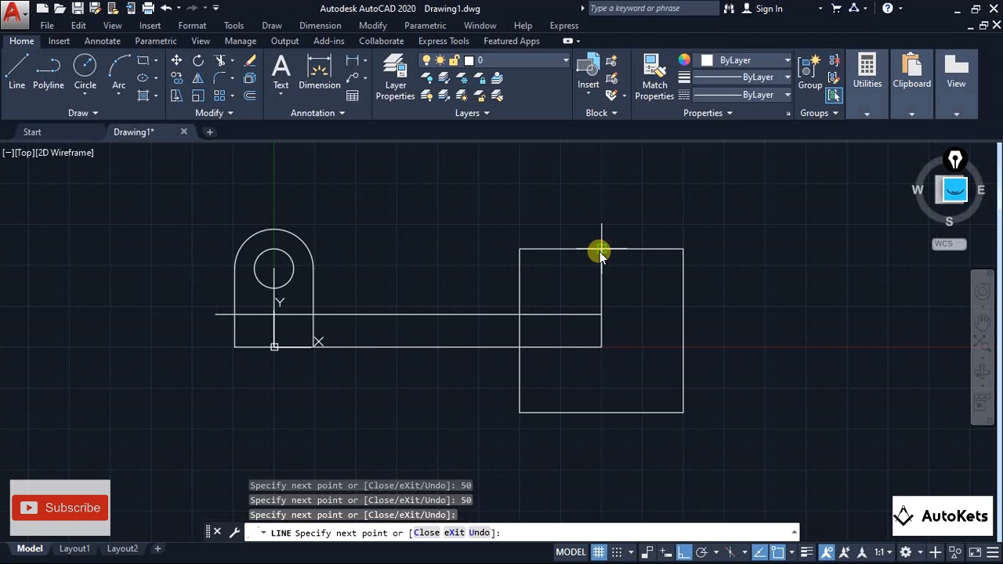
key("Escape")
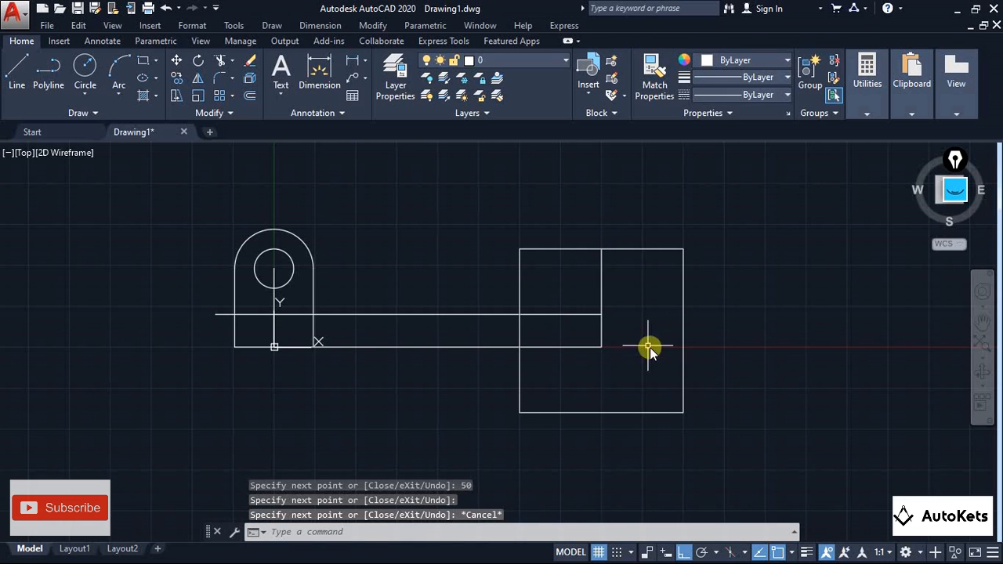
Delete the 20-unit helper line inside the square and compare the drawing with Exercise 2.PNG, returning to AutoCAD
left_click(602, 277)
key("Delete")
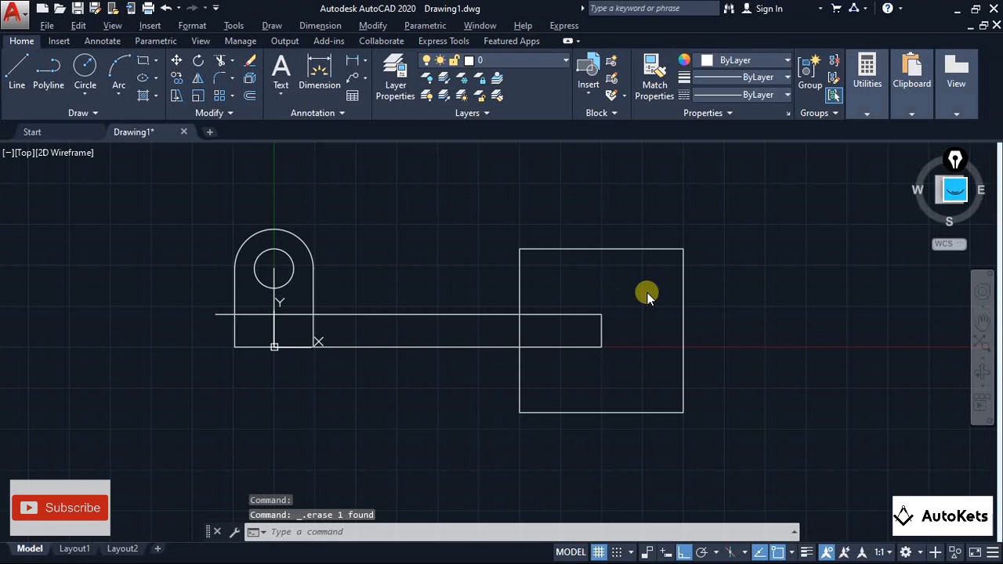
key("alt+Tab")
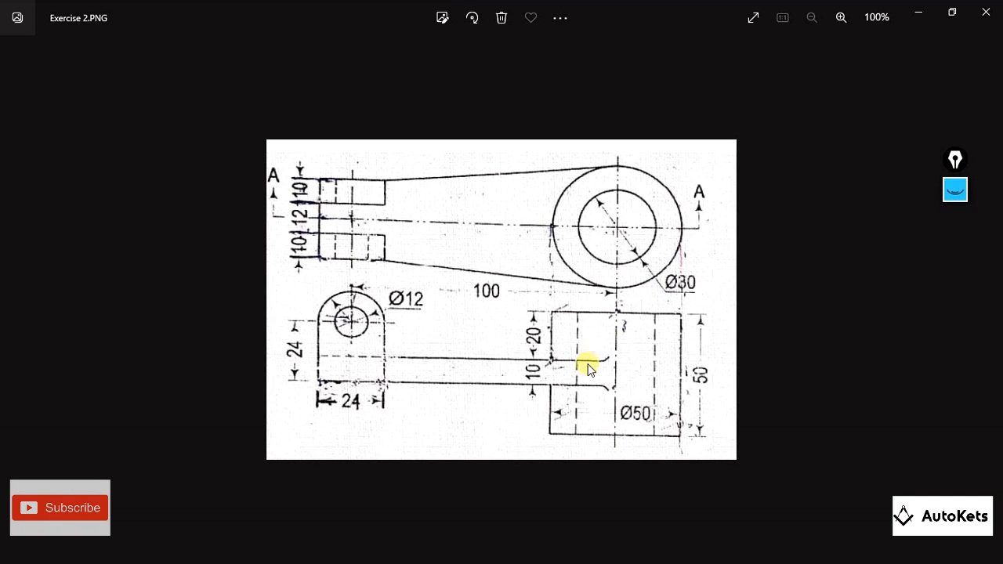
key("alt+Tab")
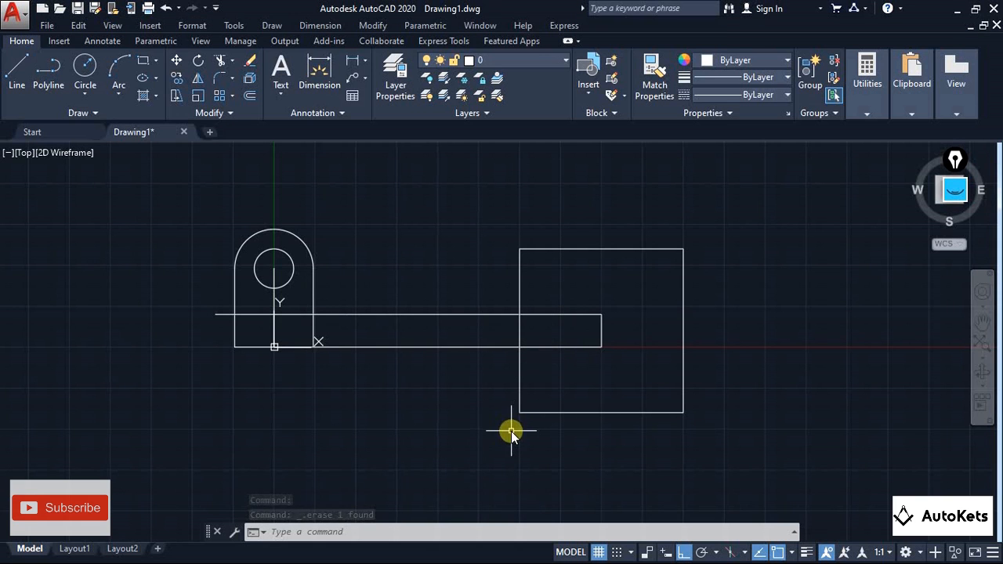
Trim the arm's upper line where it overhangs and crosses the rounded lug, and delete the leftover piece inside the lug
left_click(221, 60)
left_click(222, 315)
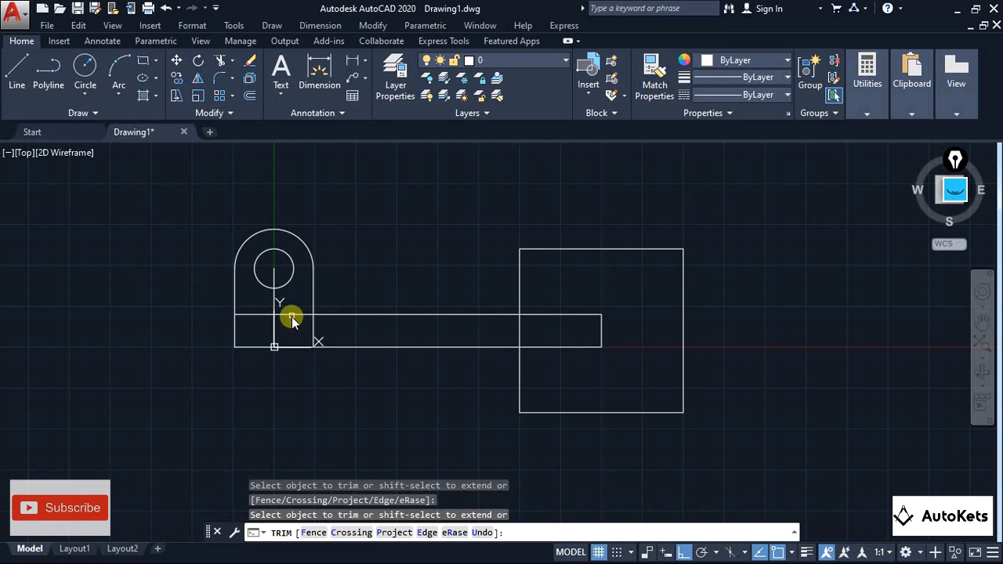
left_click(287, 315)
left_click(254, 315)
left_click(259, 318)
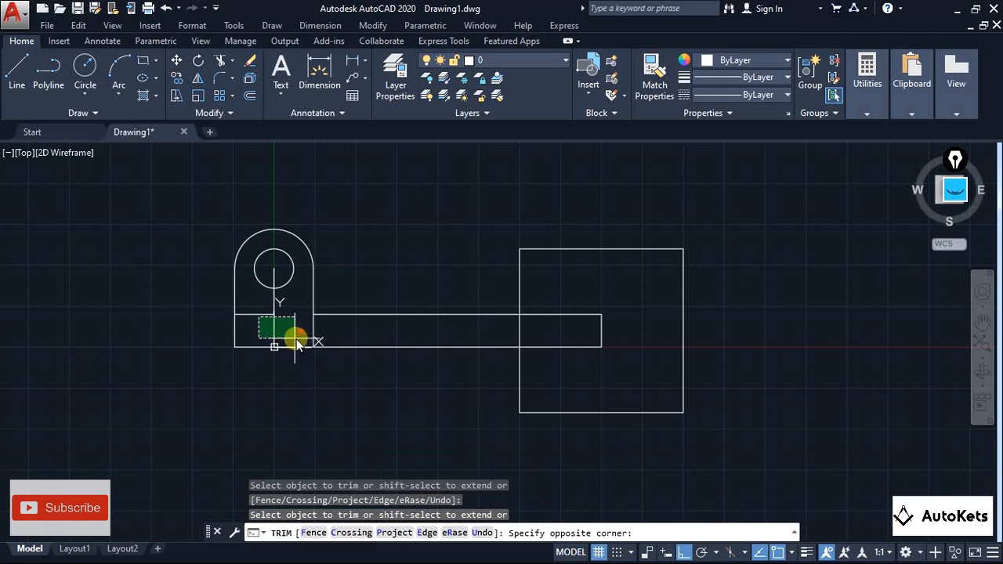
left_click(256, 332)
left_click(256, 315)
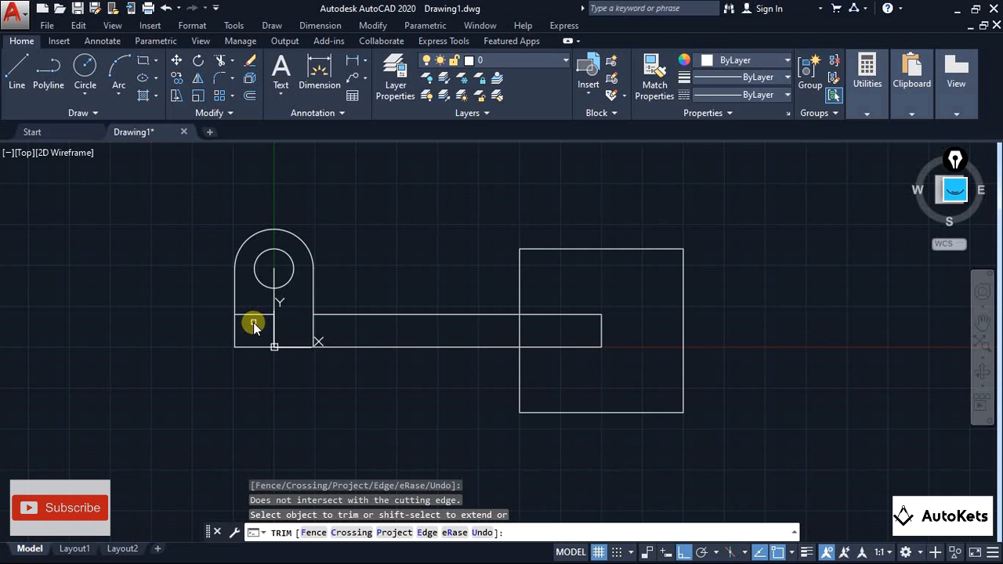
key("Escape")
left_click(254, 316)
key("Delete")
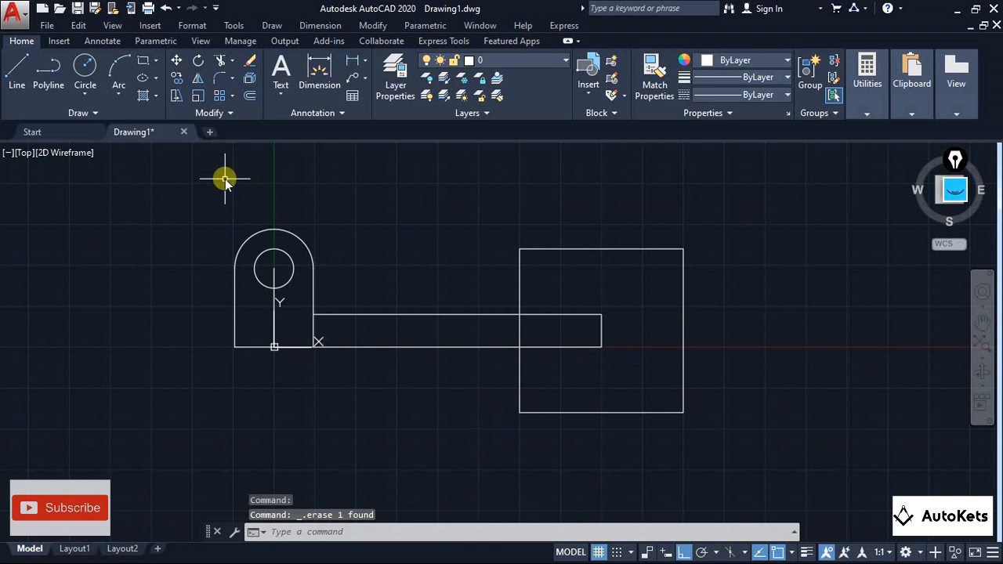
Trim the lug's and the square's edges between the arm's two lines, and delete the short vertical line at the arm's end
type("tr")
key("Return")
key("Return")
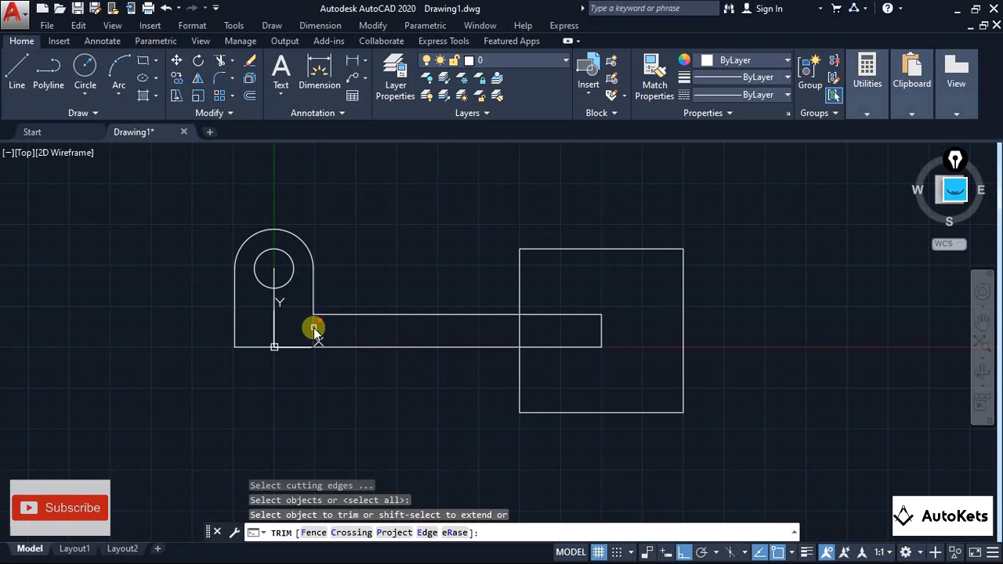
left_click(314, 329)
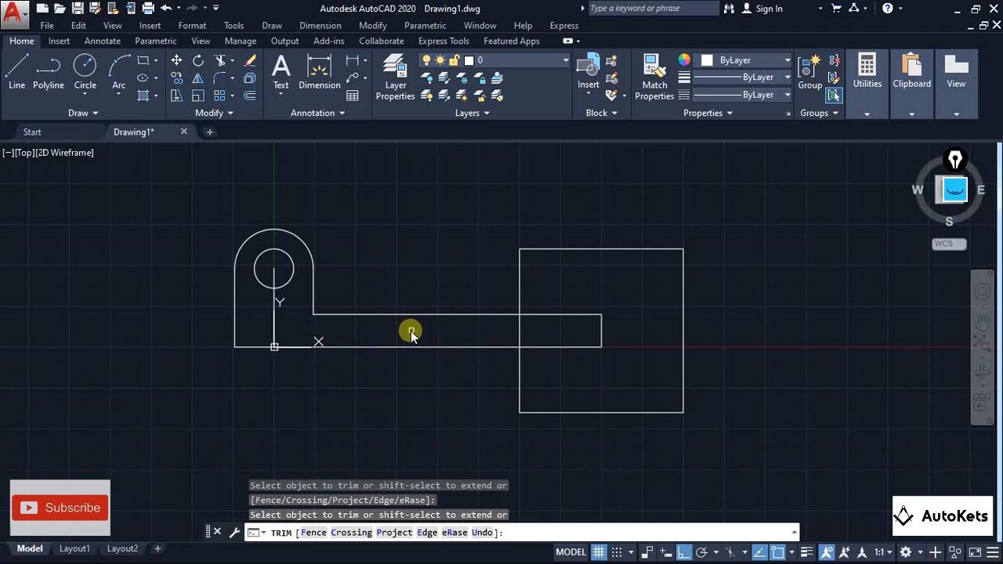
left_click(521, 330)
key("Escape")
left_click(601, 329)
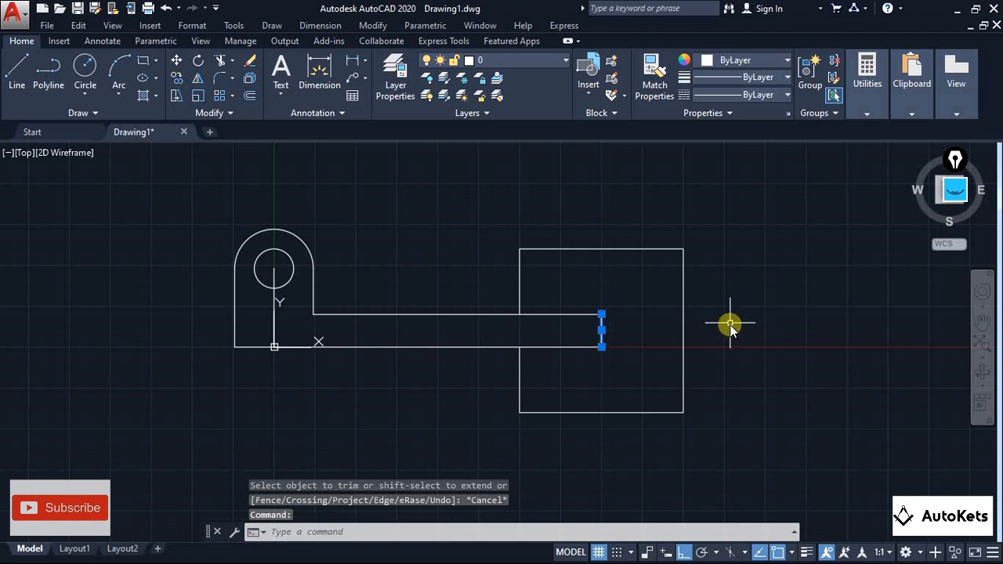
key("Delete")
Check the arm's end in Exercise 2.PNG, turn Ortho off and draw a short line slanting up and right from the upper arm line's end
key("alt+Tab")
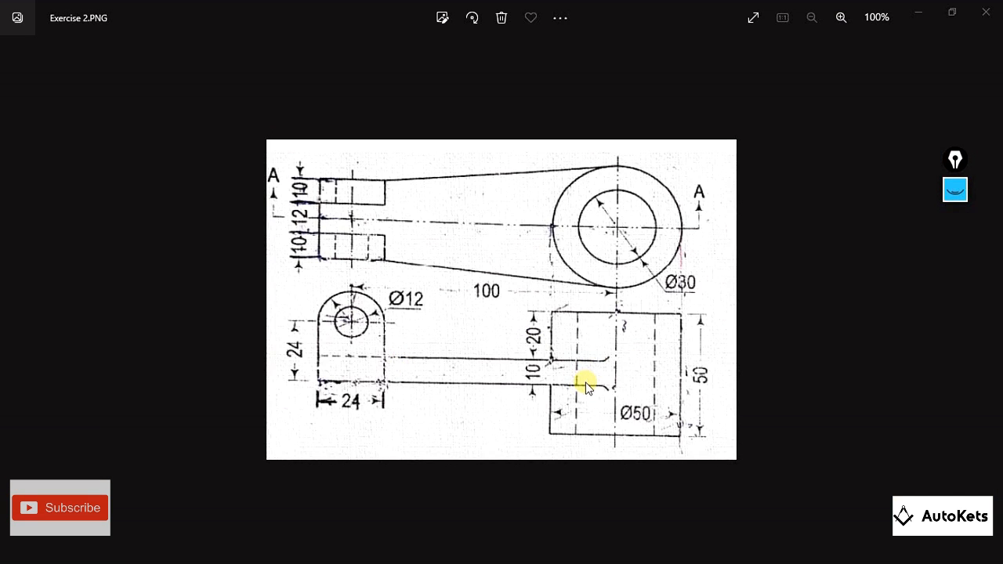
key("alt+Tab")
left_click(18, 66)
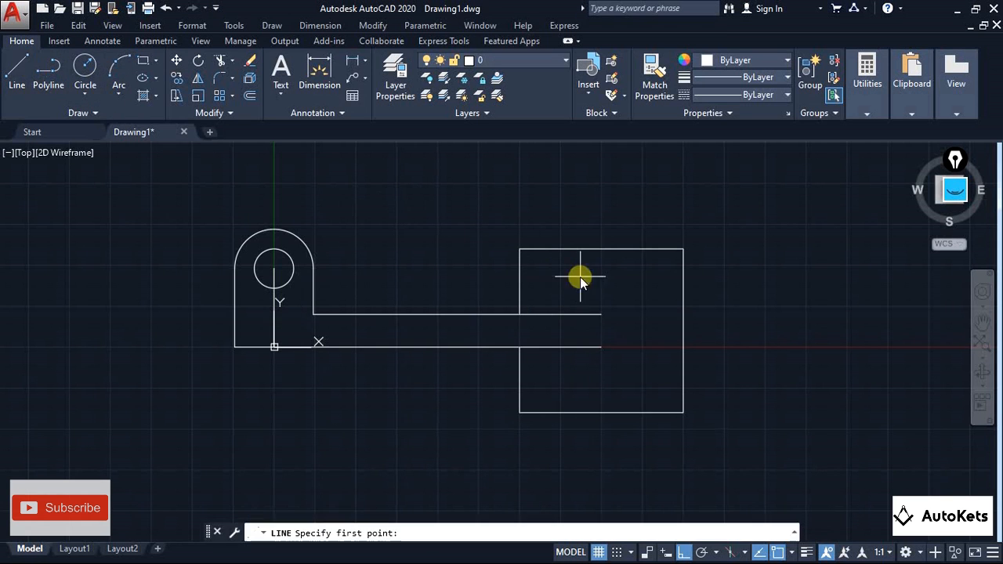
left_click(601, 315)
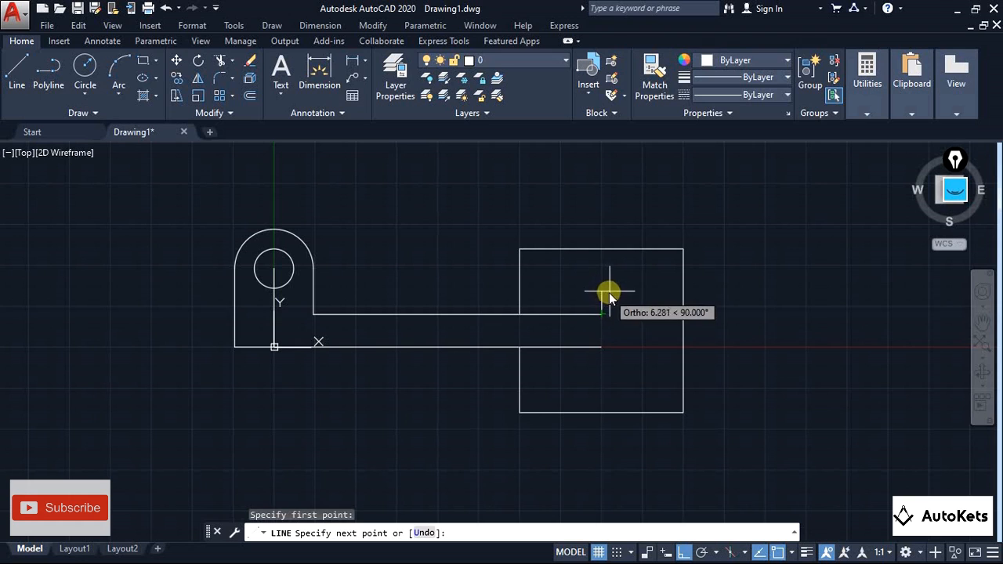
left_click(679, 553)
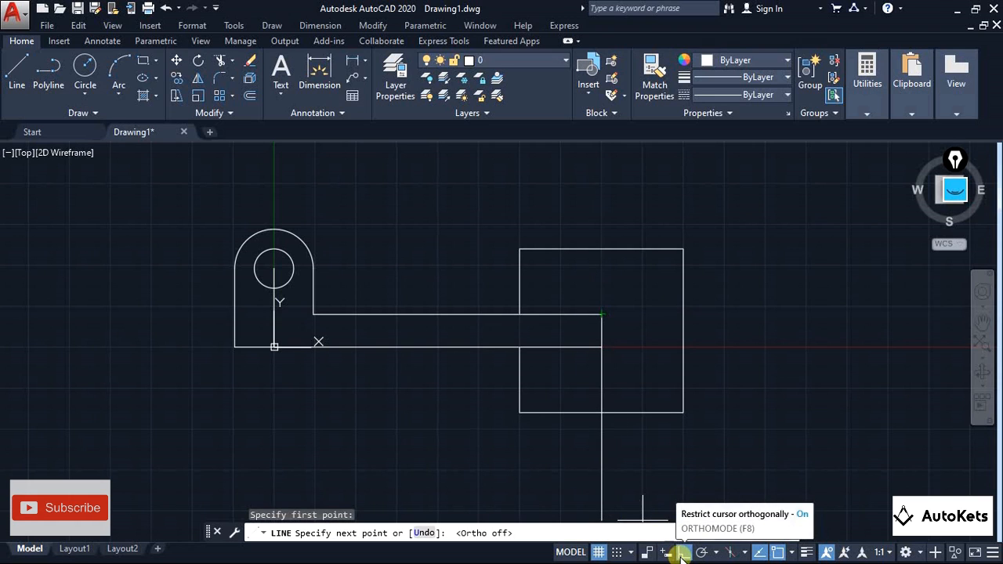
left_click(612, 295)
key("Escape")
Draw a short line slanting down and right from the lower arm line's end, and shorten it by its free endpoint
left_click(17, 71)
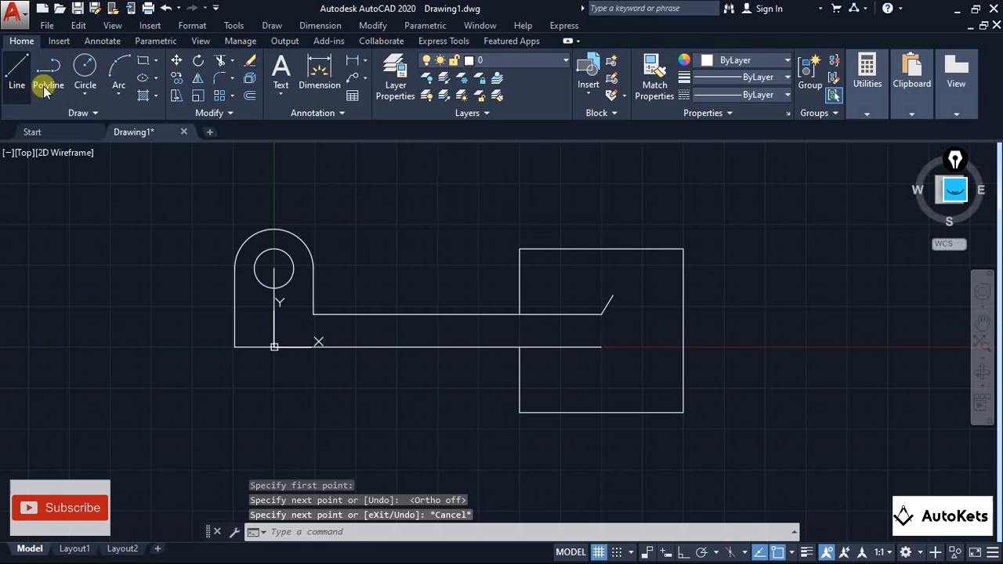
left_click(600, 349)
left_click(621, 374)
key("Escape")
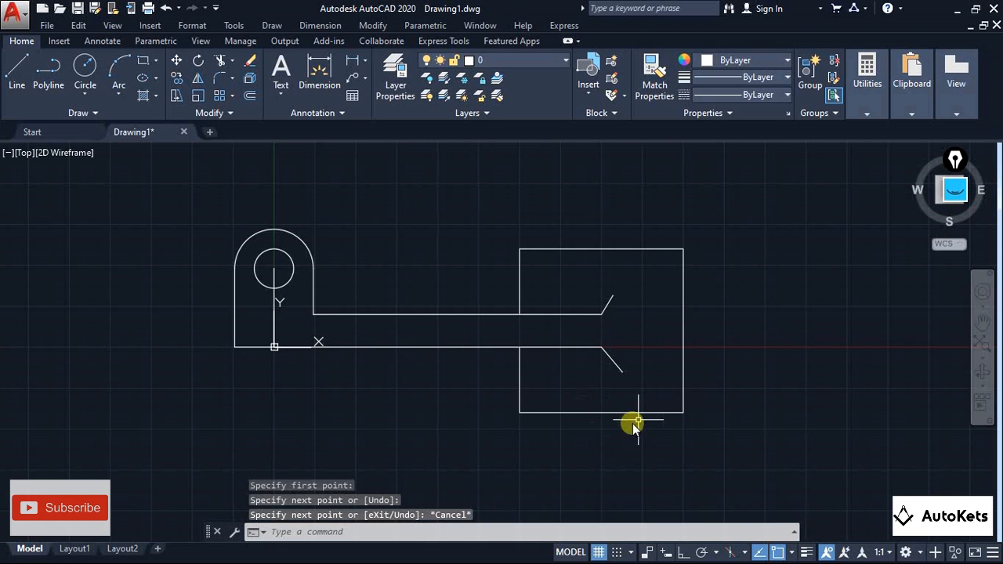
key("Escape")
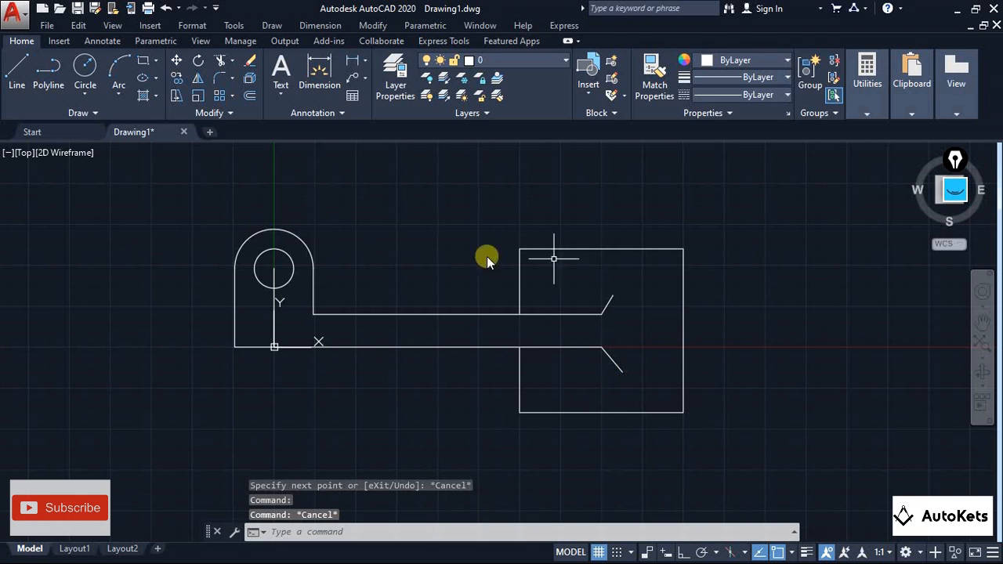
left_click(615, 362)
left_click(622, 374)
key("Escape")
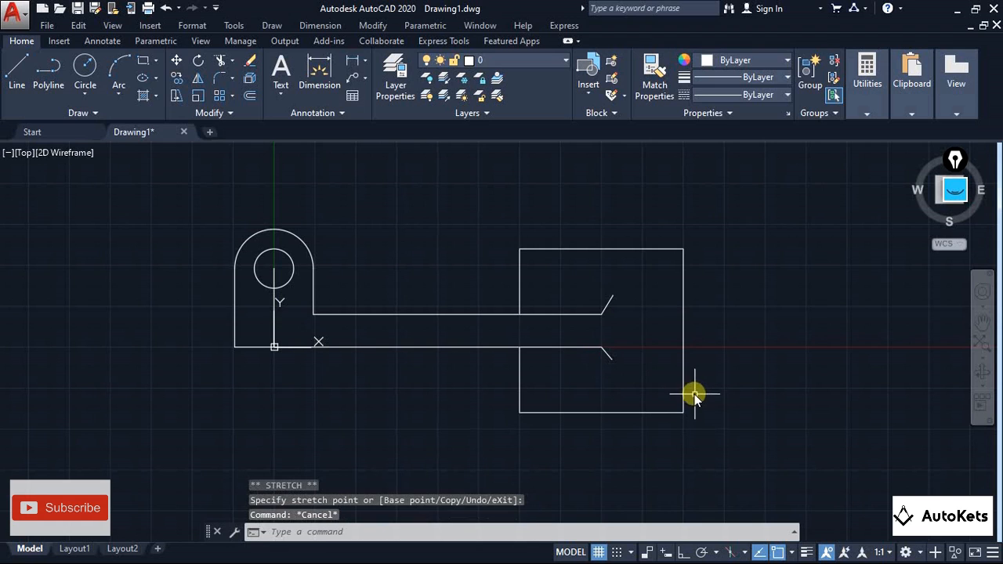
Delete the two short slanted lines at the arm's end inside the square
left_click(604, 310)
left_click(608, 306)
key("Escape")
left_click(606, 308)
key("Delete")
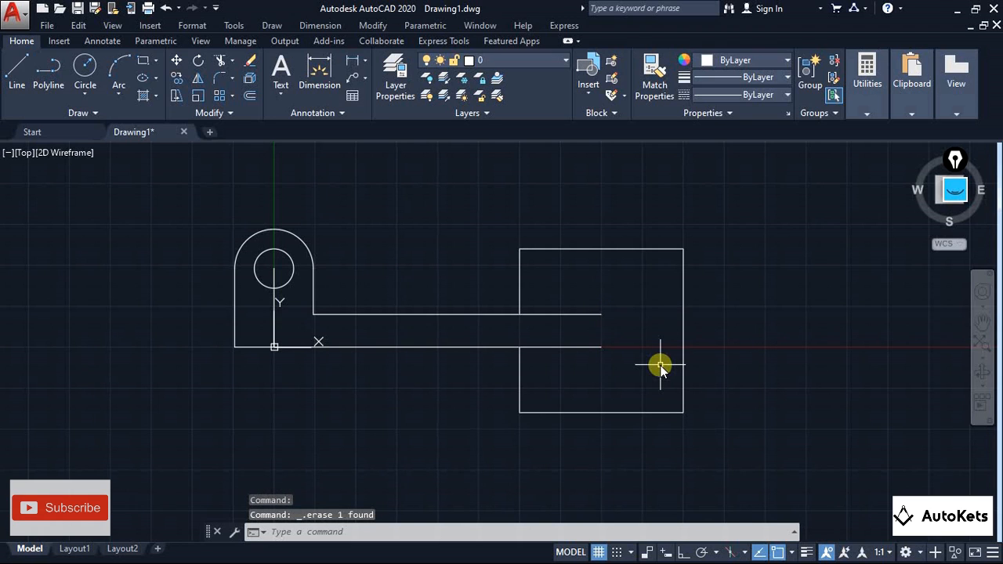
Review Exercise 2.PNG and the "Working with Feet & Inches" slide in the browser, and return to AutoCAD
key("alt+Tab")
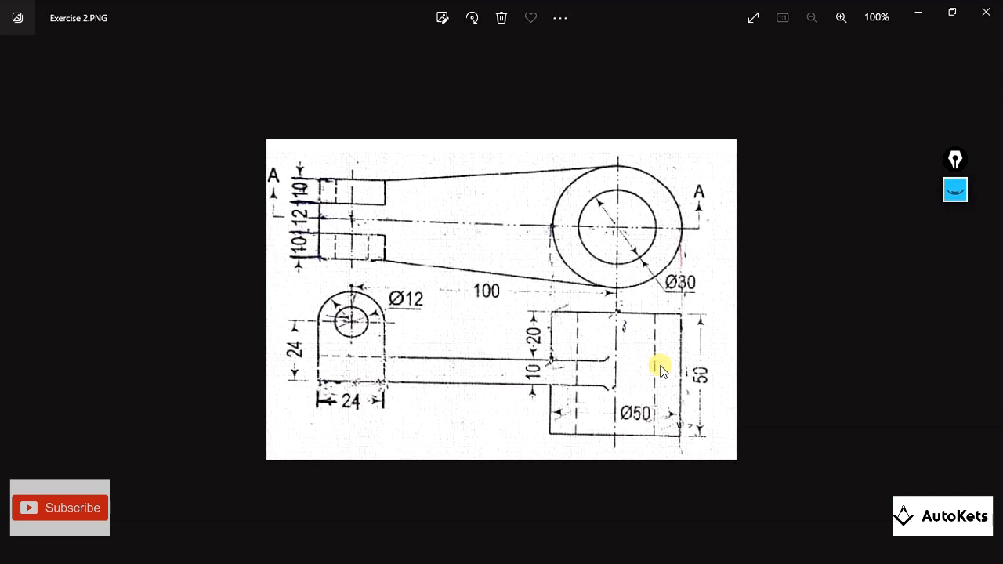
key("alt+Tab")
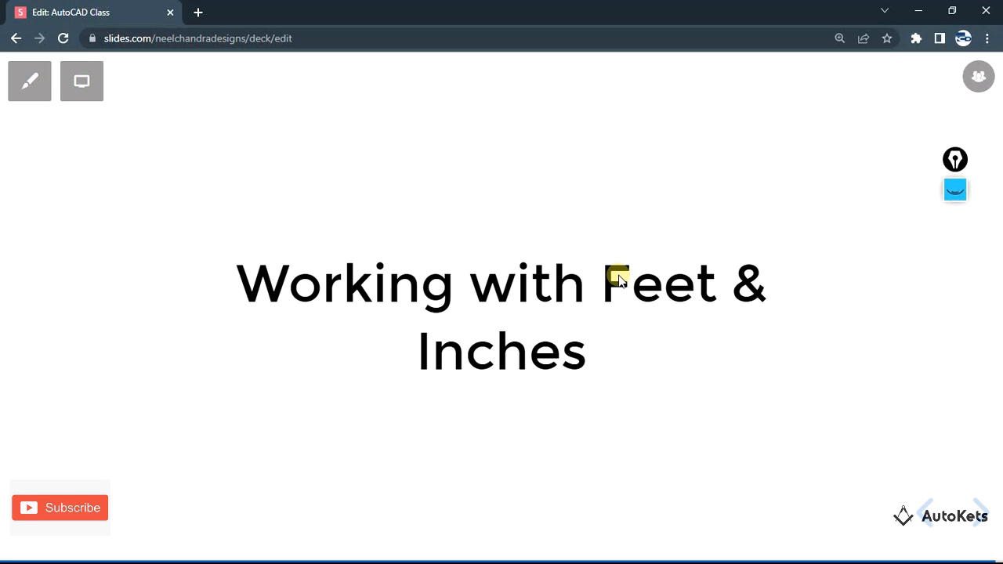
key("alt+Tab")
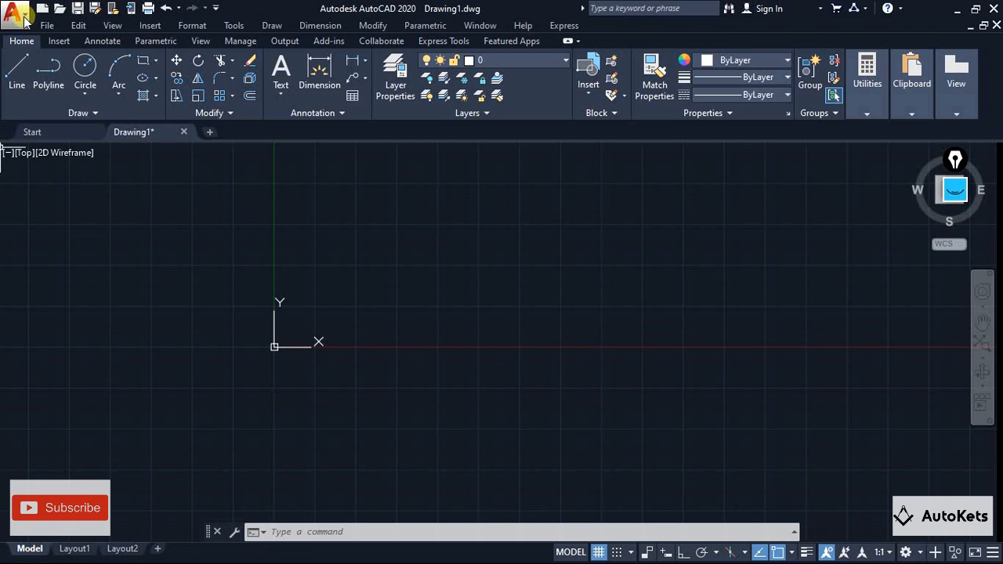
Set the drawing units to Engineering length type and Decimal Degrees angle type
left_click(384, 531)
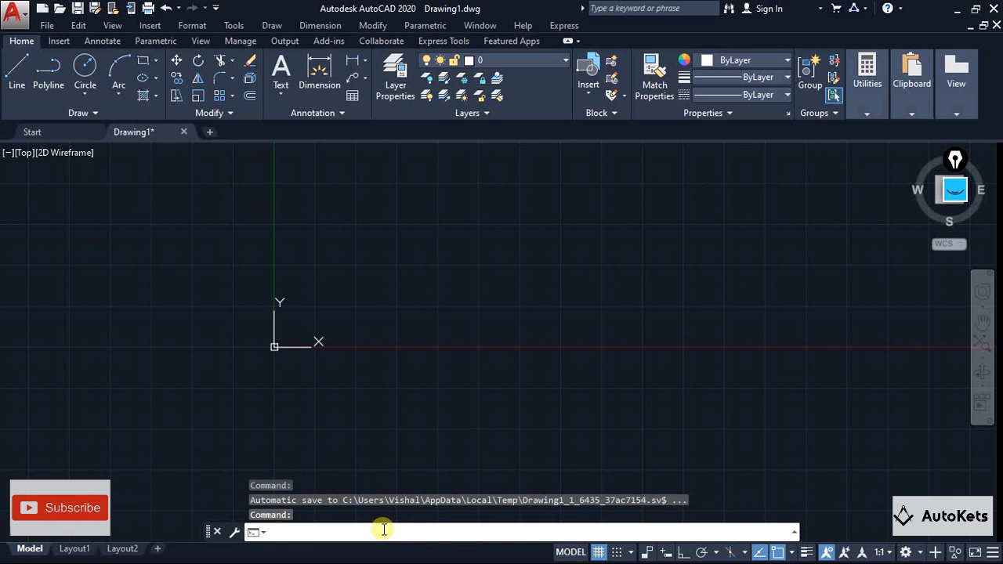
type("units")
key("Return")
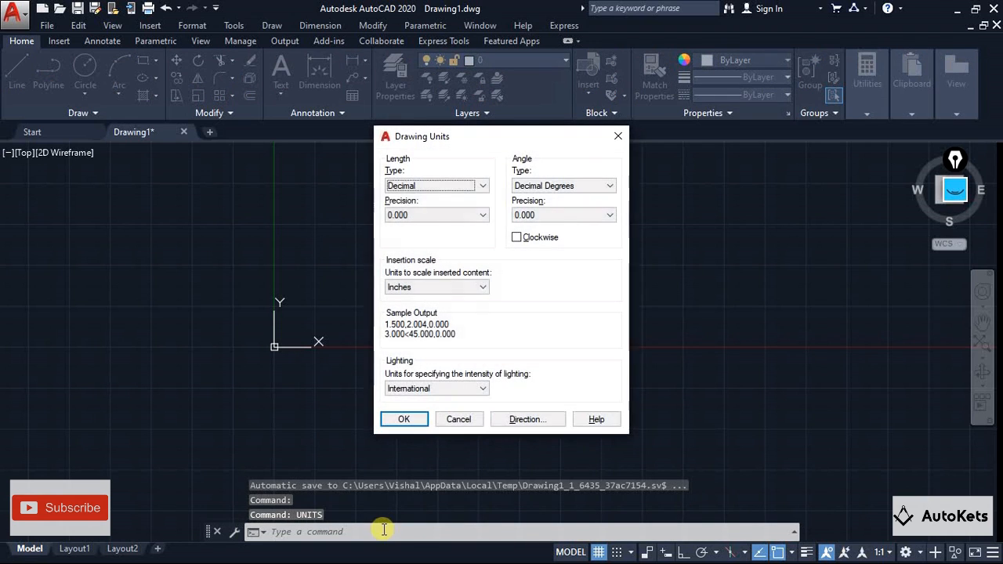
left_click(401, 186)
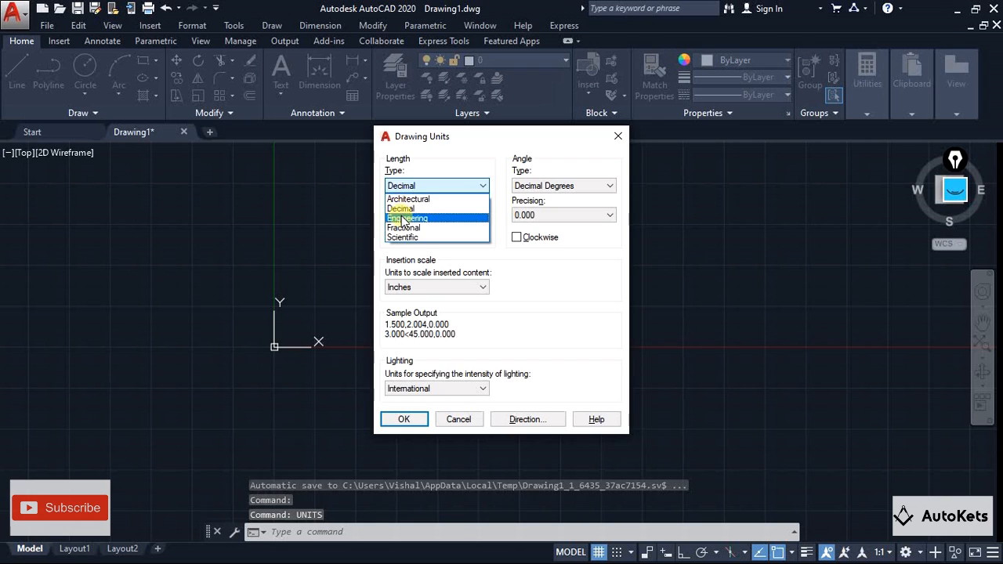
left_click(405, 218)
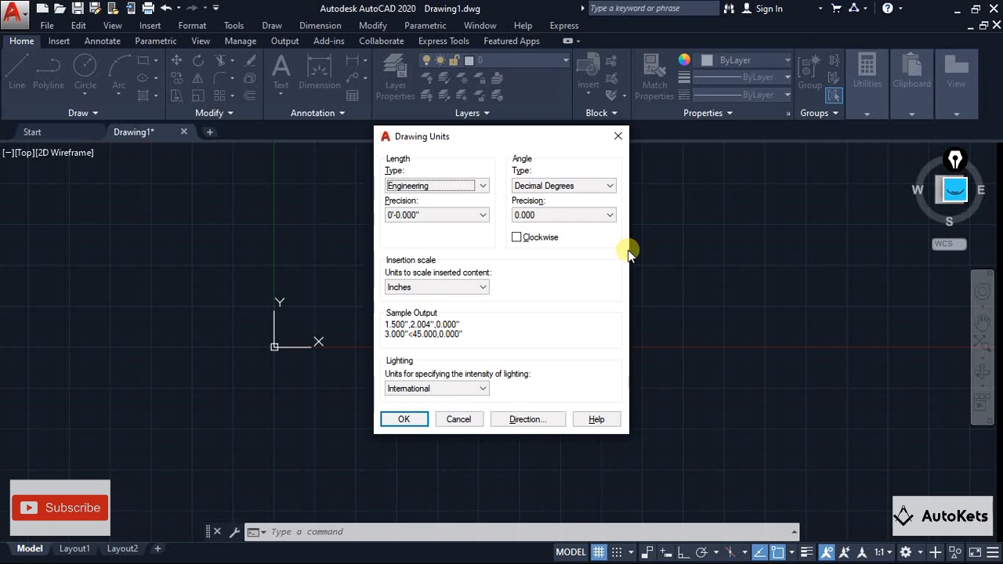
left_click(567, 189)
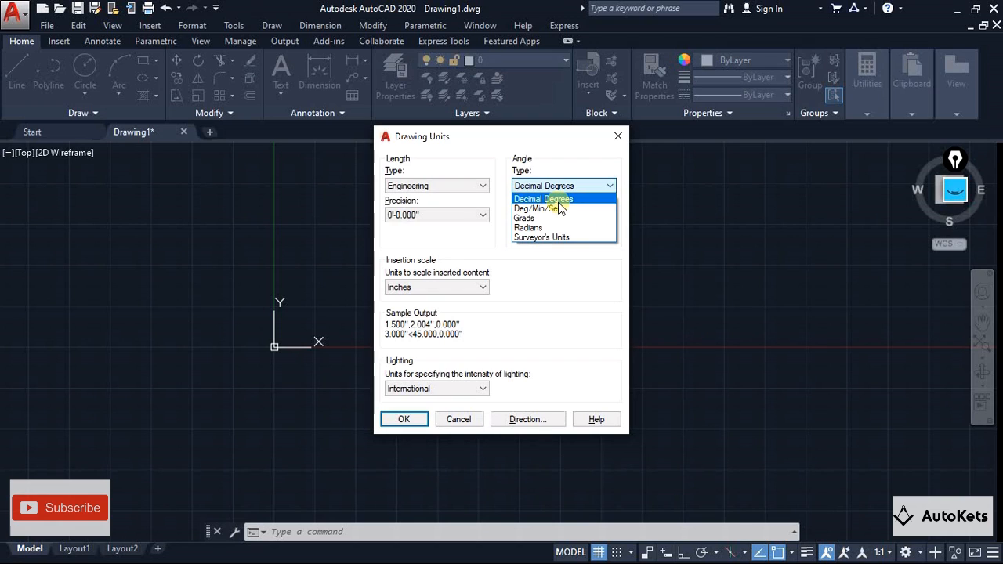
left_click(549, 199)
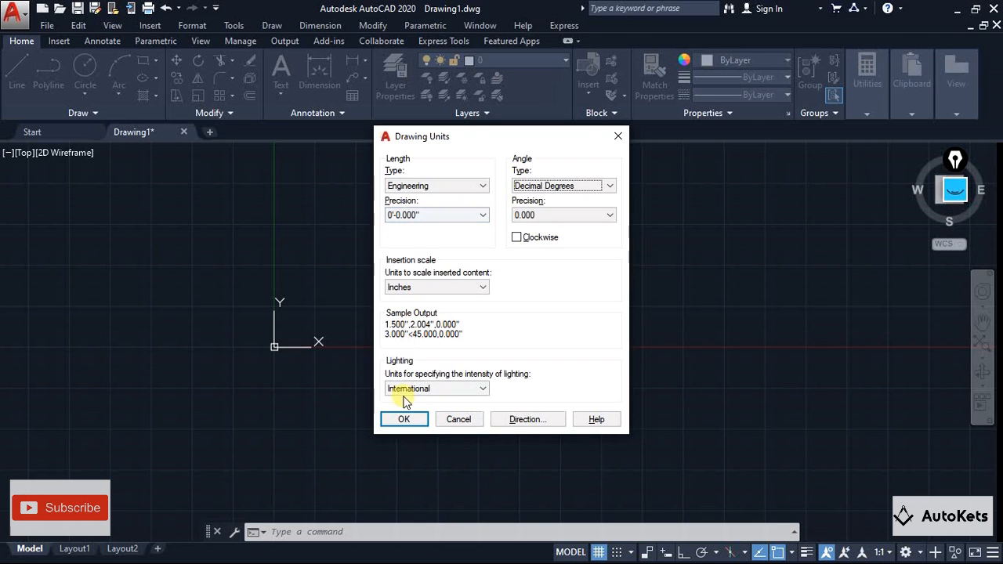
left_click(405, 420)
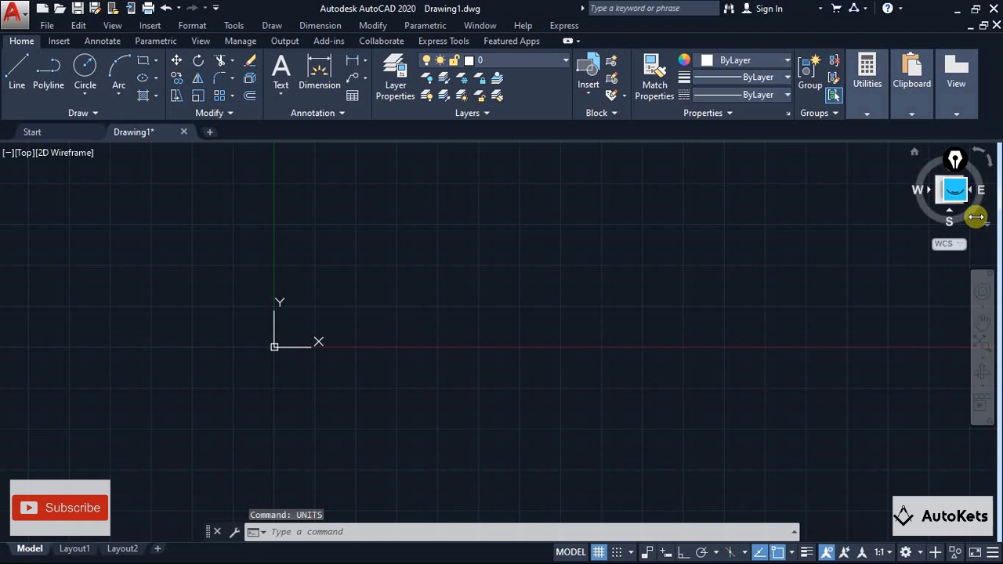
With the yellow screen pen, sketch two ovals, marking one with a single tick and the other with a double tick
mouse_move(958, 192)
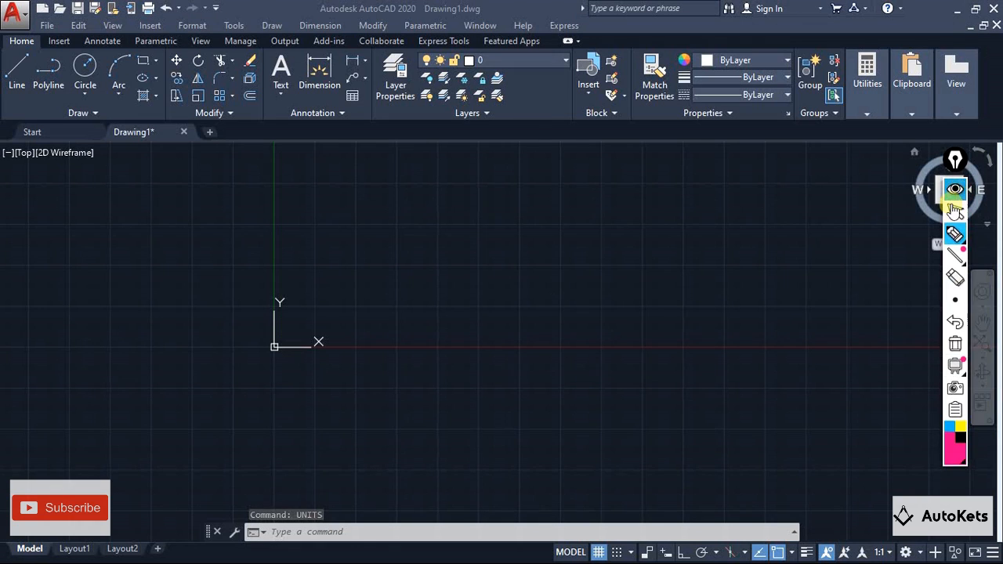
left_click(955, 235)
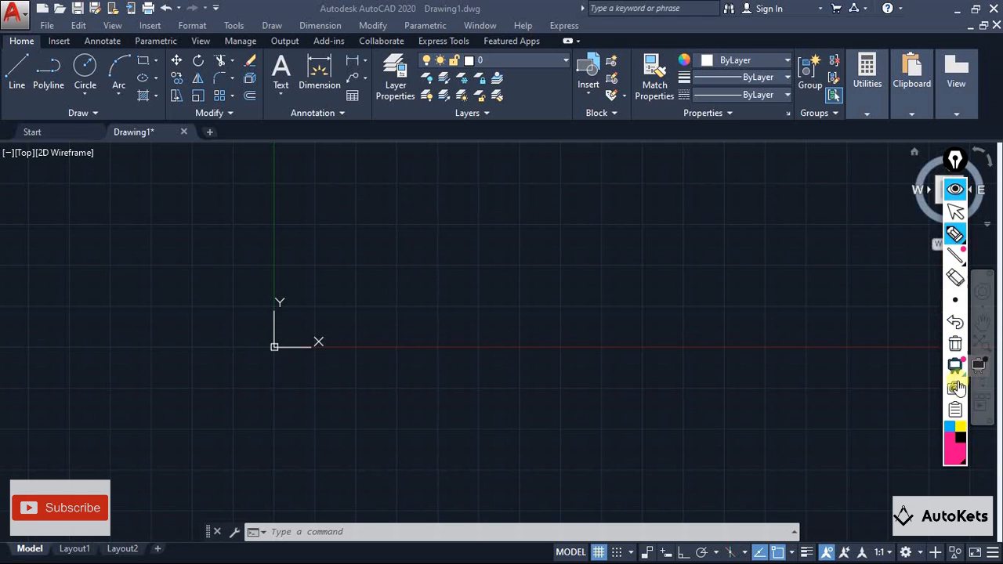
left_click(961, 428)
mouse_move(365, 249)
left_mouse_down()
mouse_move(357, 287)
mouse_move(421, 298)
mouse_move(374, 255)
left_mouse_up()
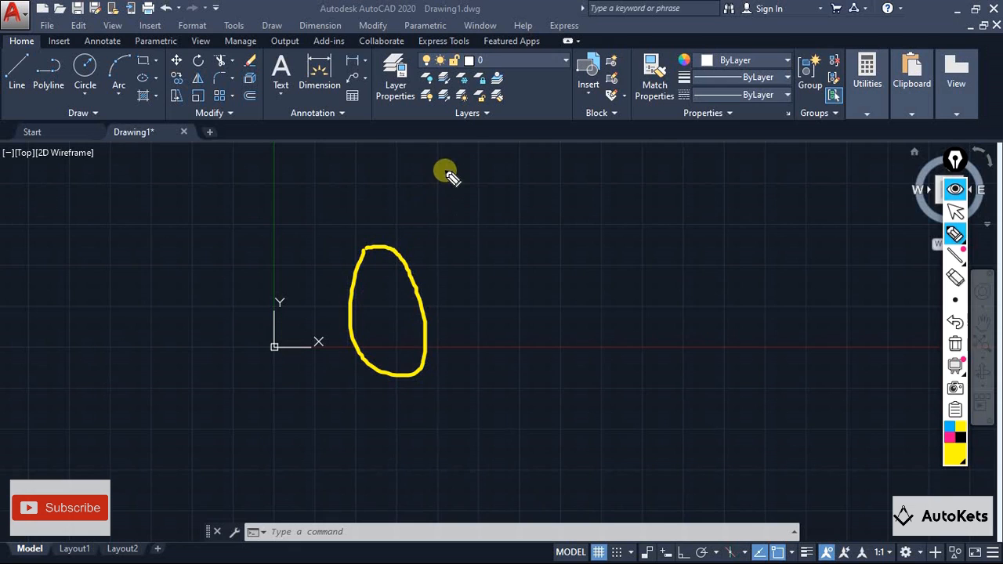
left_click_drag(445, 167, 435, 193)
mouse_move(609, 234)
left_mouse_down()
mouse_move(569, 239)
mouse_move(621, 246)
left_mouse_up()
left_click_drag(654, 161, 639, 202)
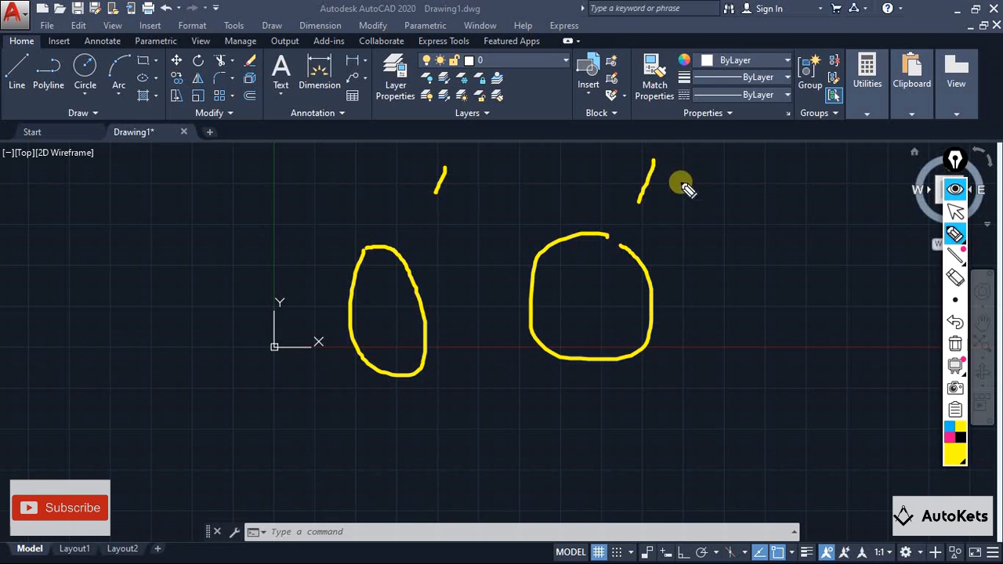
left_click_drag(703, 157, 683, 198)
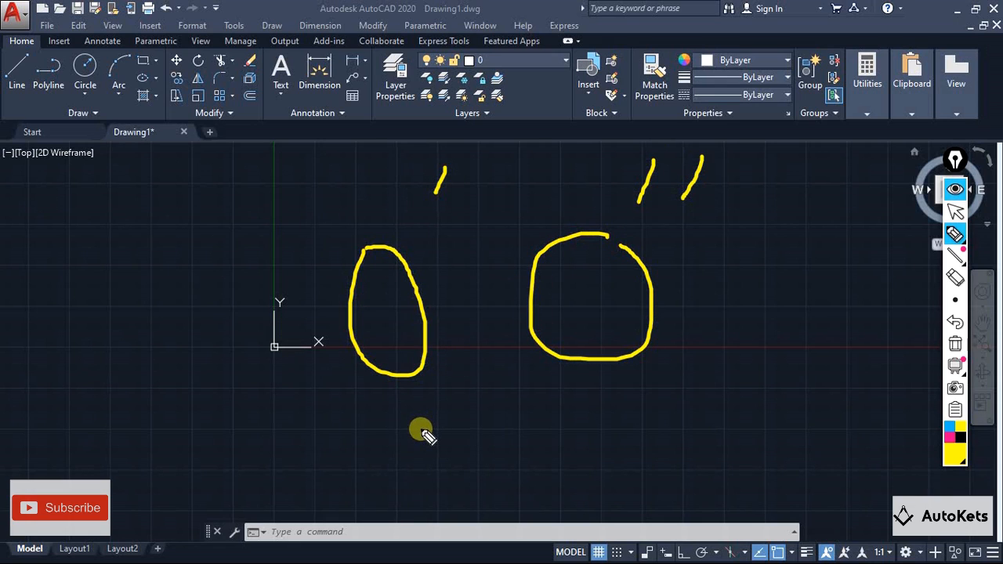
Handwrite 5'6" in yellow below the ovals with a box around the 6", and clear all pen annotations
mouse_move(494, 409)
left_mouse_down()
mouse_move(460, 410)
mouse_move(470, 431)
mouse_move(431, 475)
left_mouse_up()
left_click_drag(521, 365, 510, 400)
left_click_drag(584, 404, 558, 453)
mouse_move(626, 366)
left_mouse_down()
mouse_move(612, 406)
mouse_move(636, 409)
left_mouse_up()
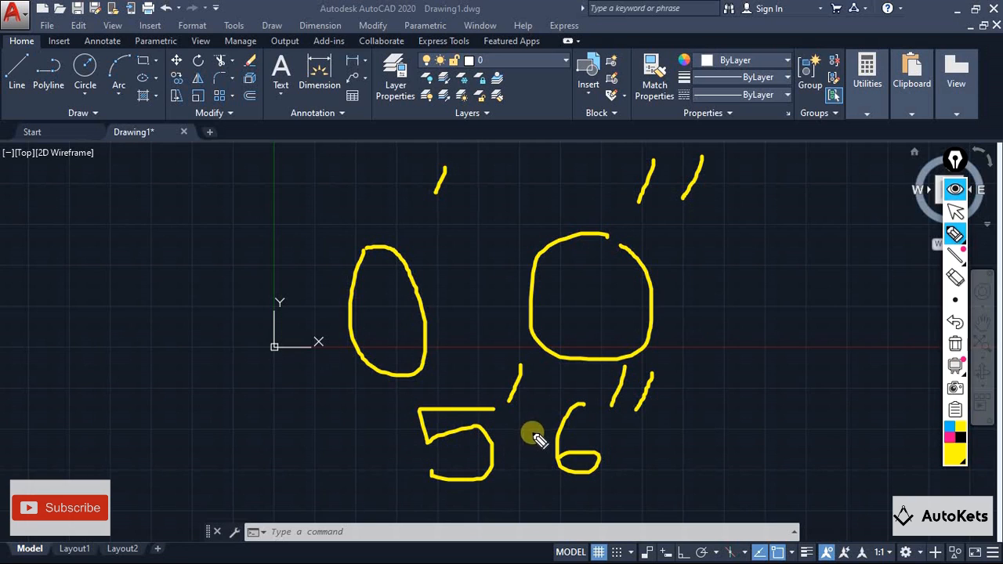
mouse_move(685, 362)
left_mouse_down()
mouse_move(514, 378)
mouse_move(537, 475)
mouse_move(678, 468)
left_mouse_up()
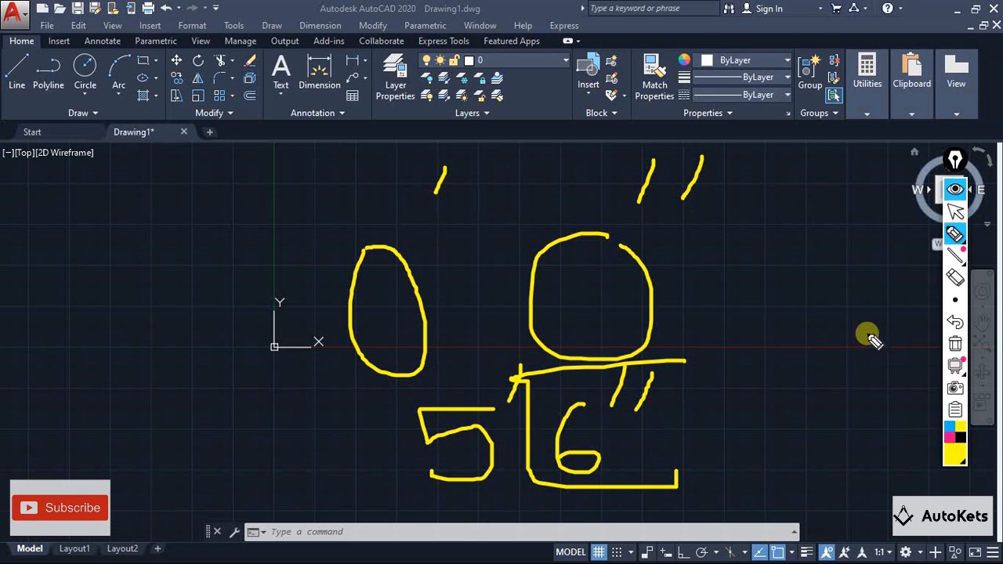
left_click(955, 344)
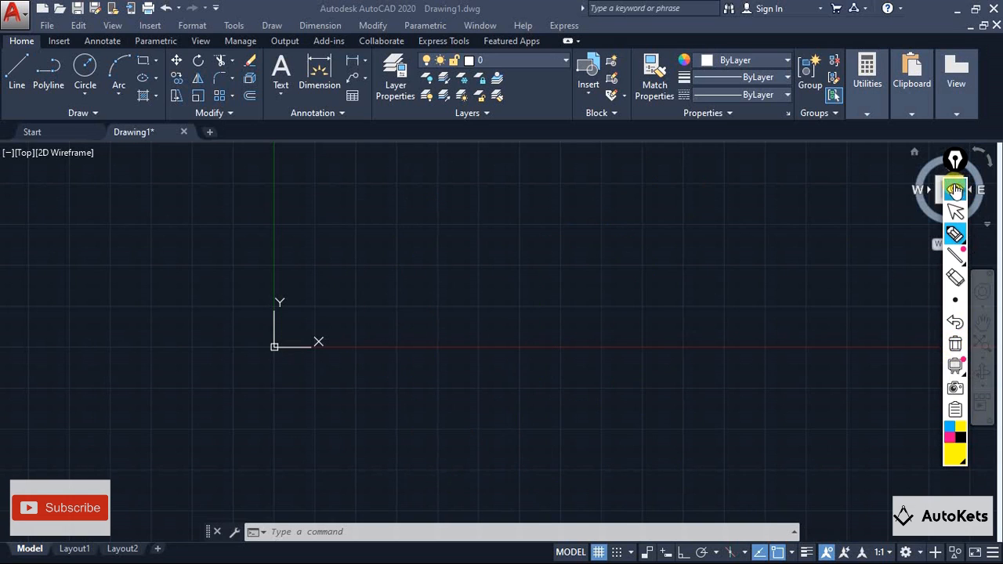
left_click(955, 190)
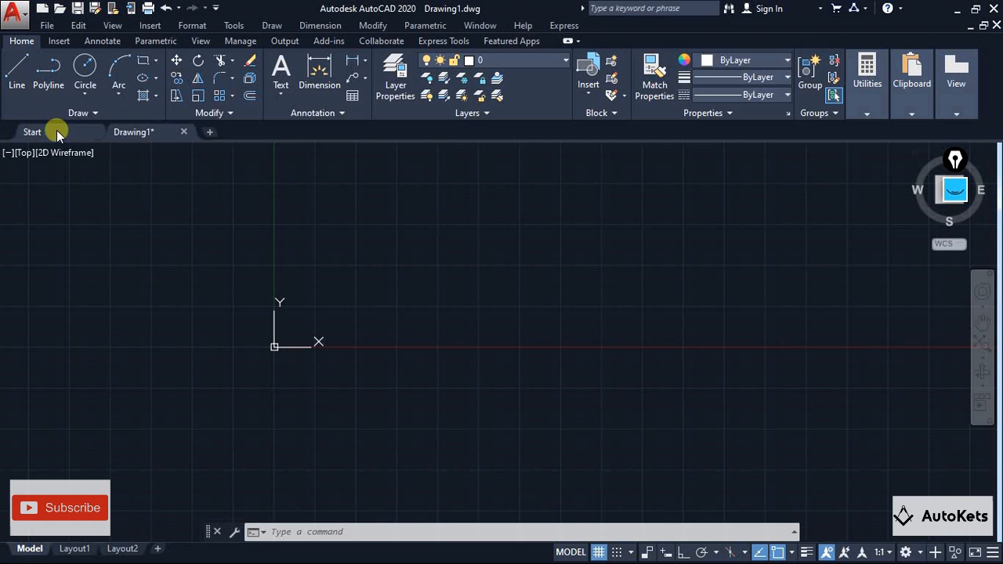
Draw a 10' line from the origin 0,0 toward the right, slightly above the X axis
left_click(16, 74)
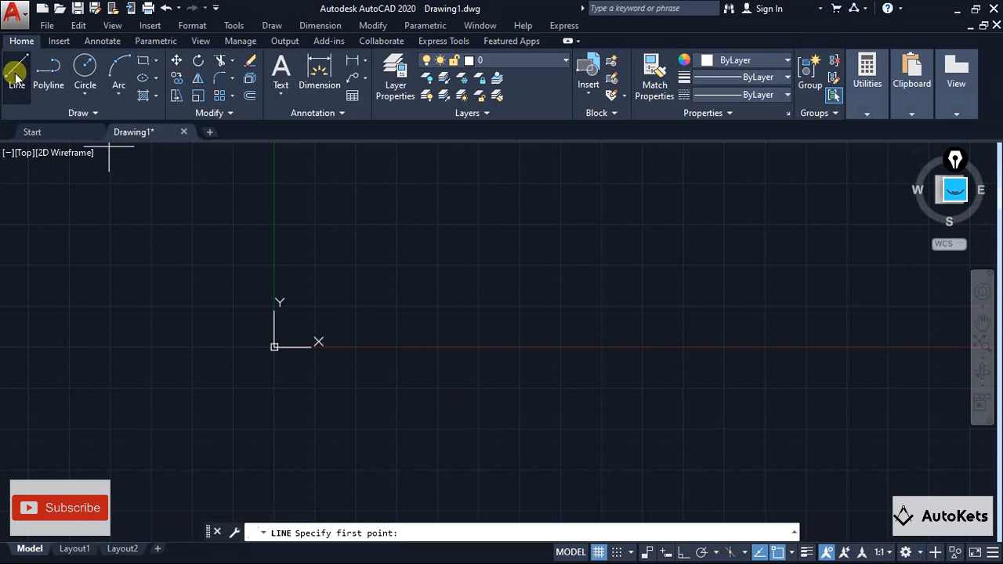
type("0,0")
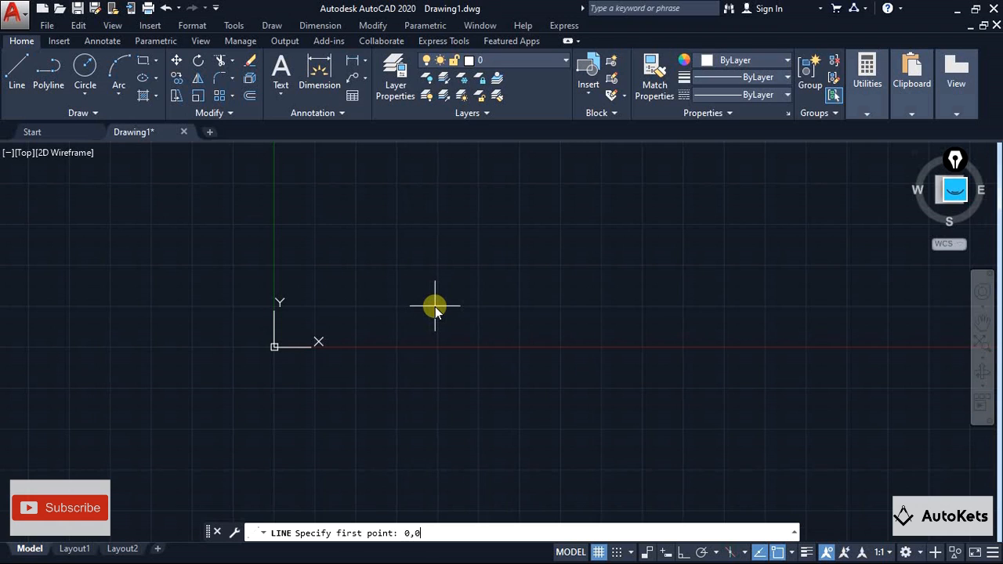
key("Return")
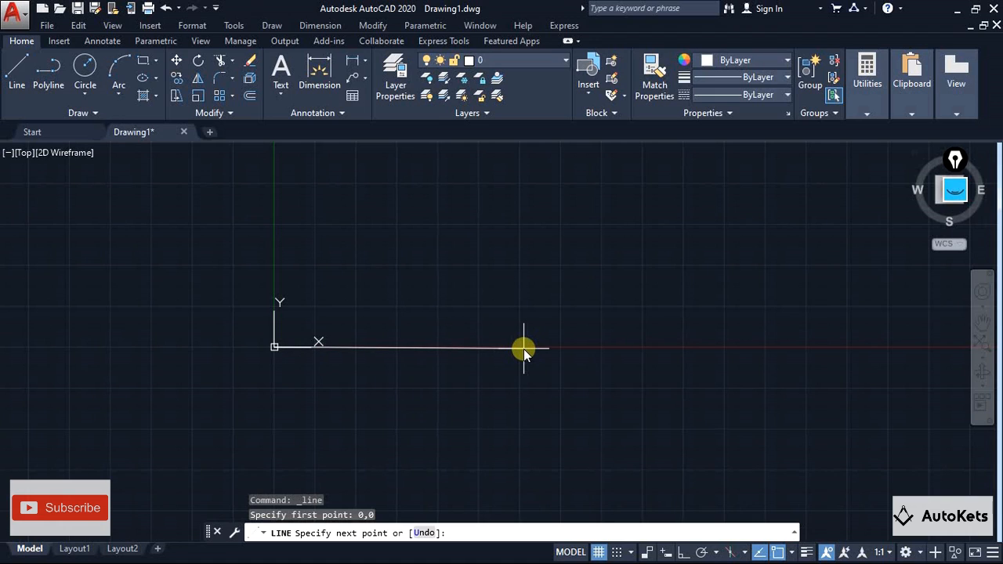
type("10'")
key("Return")
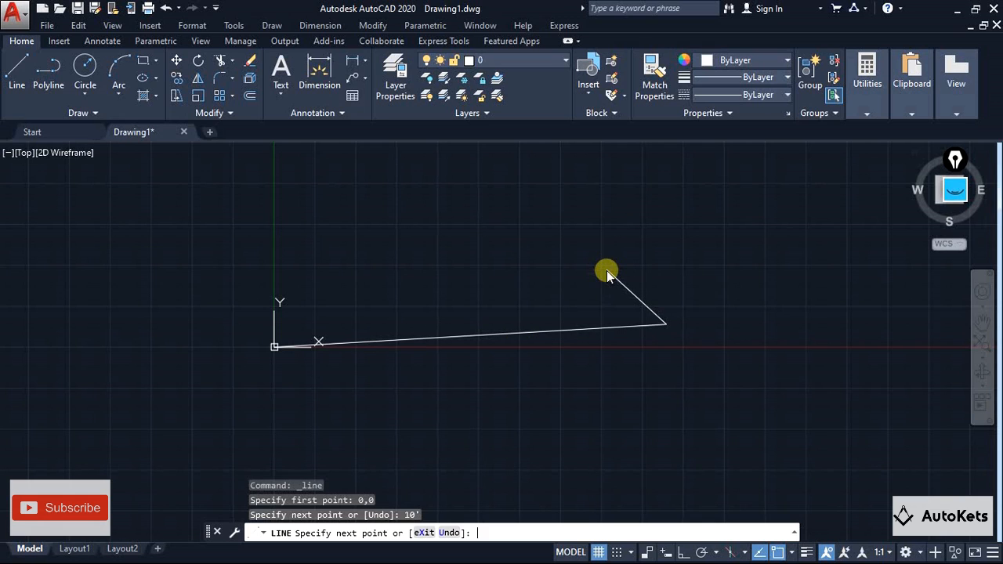
Try a second segment of 10 inches slanting up and left from the 10' line's end, and undo it
type("10")
key("Return")
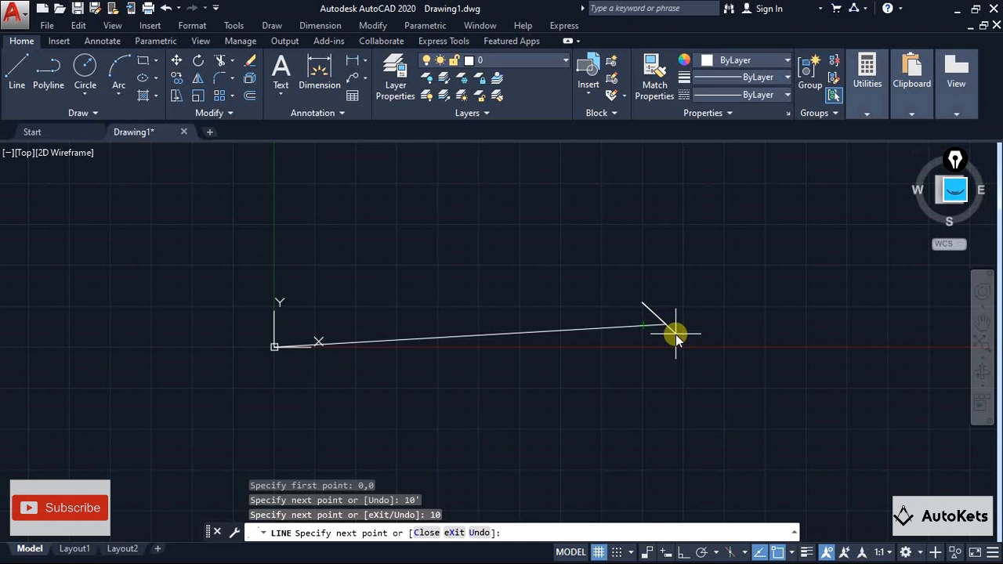
key("ctrl+z")
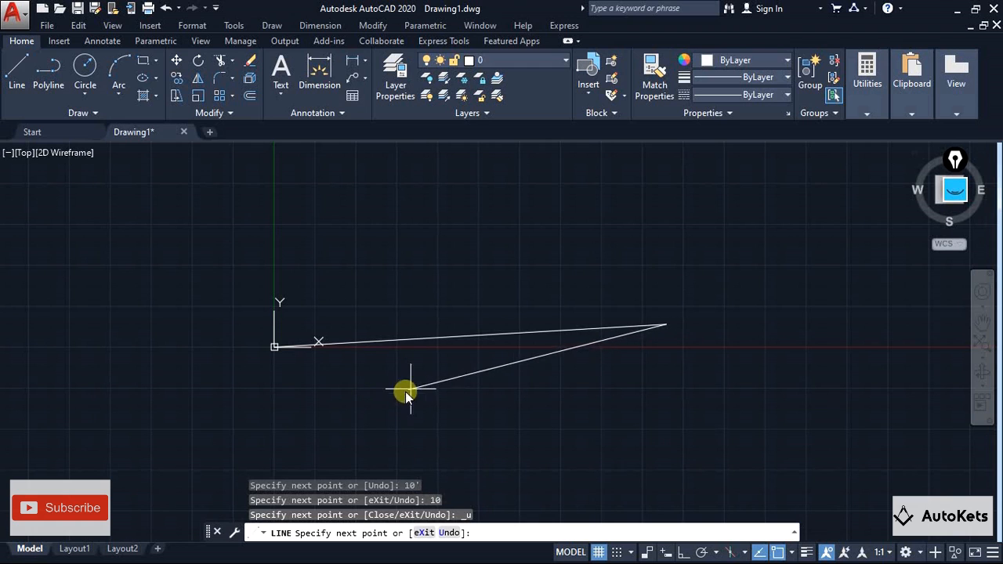
Continue the line 5'6" straight up from the right end of the 10' segment, and end the line
scroll(603, 290, "down", 2)
middle_click_drag(604, 294, 426, 385)
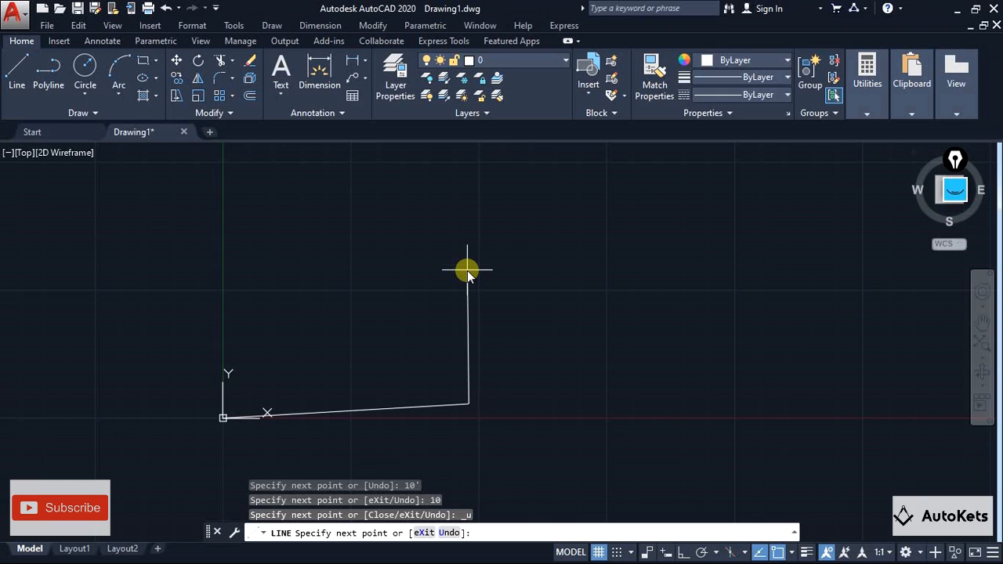
type("5'6\"")
key("Return")
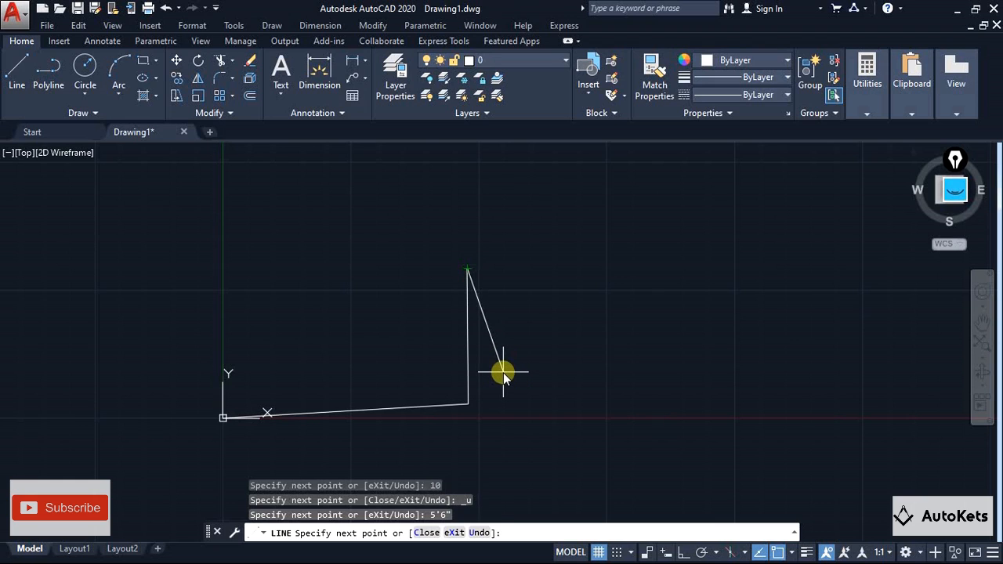
key("Escape")
Draw a circle with a radius of 6'5" centred on the upper end of the vertical line
left_click(84, 95)
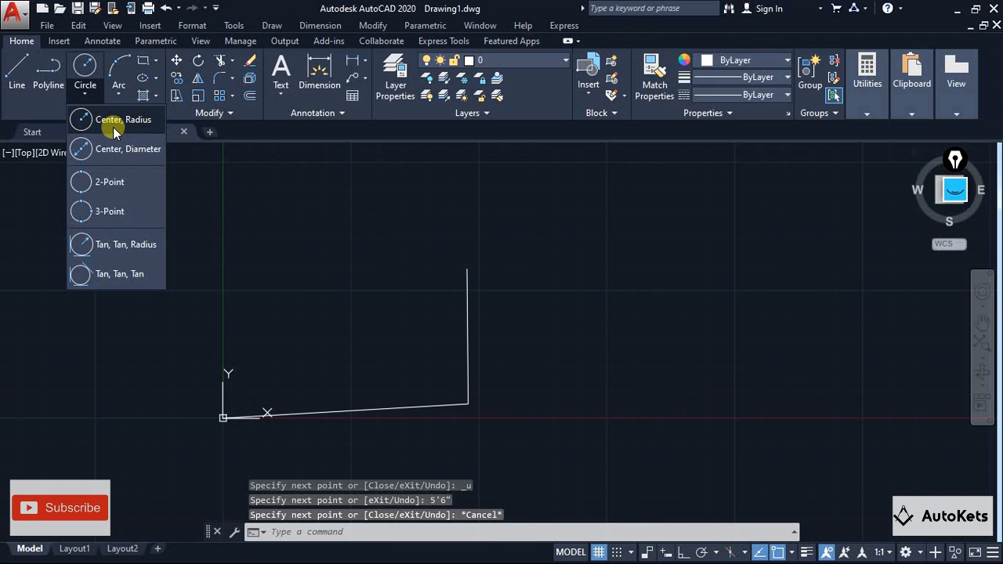
left_click(85, 117)
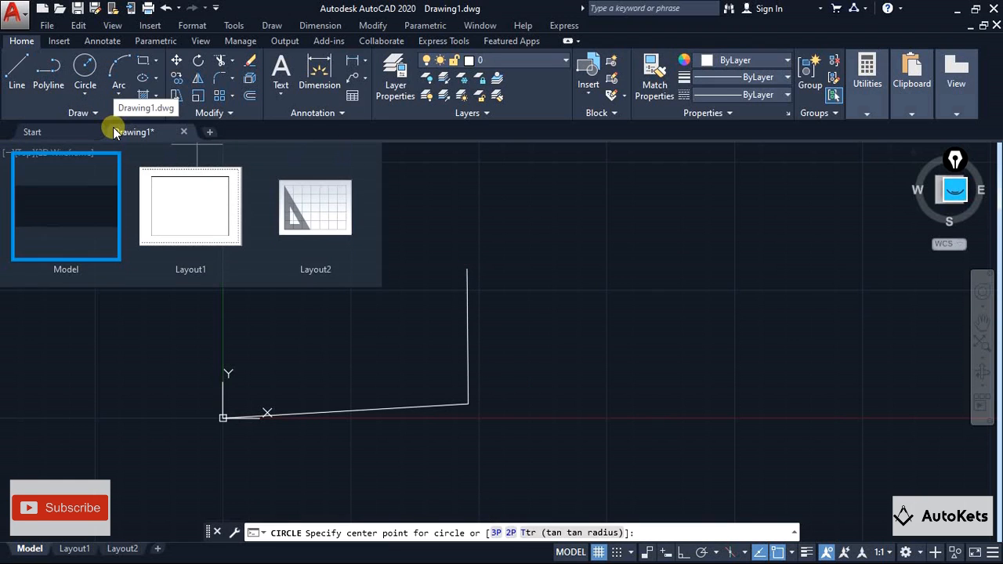
left_click(467, 271)
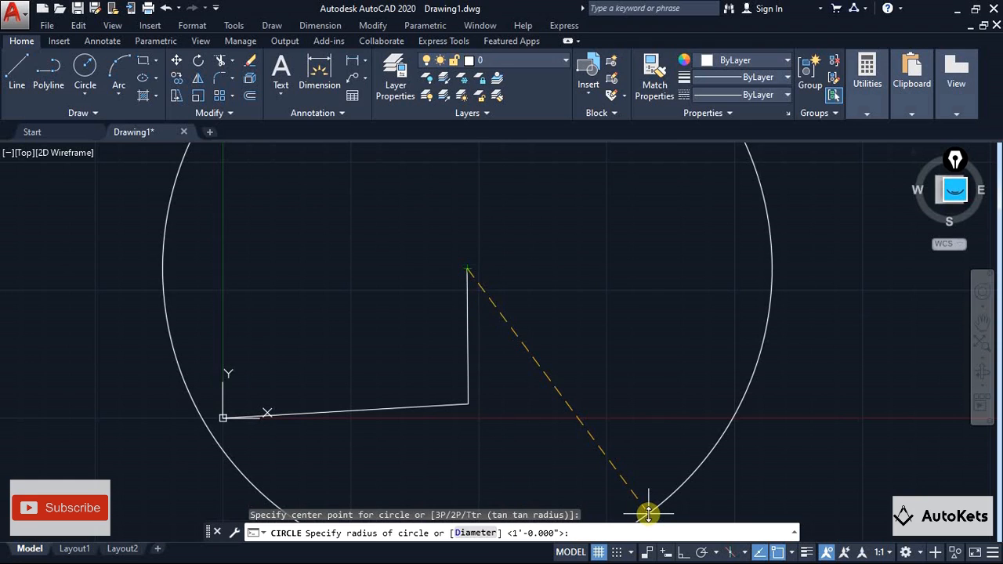
type("6'5\"")
key("Return")
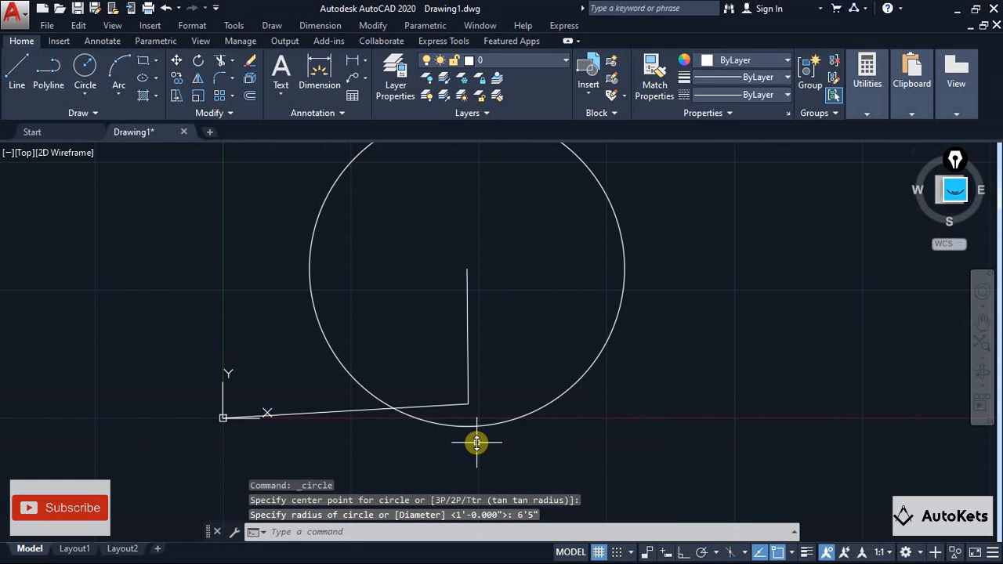
scroll(476, 443, "down", 2)
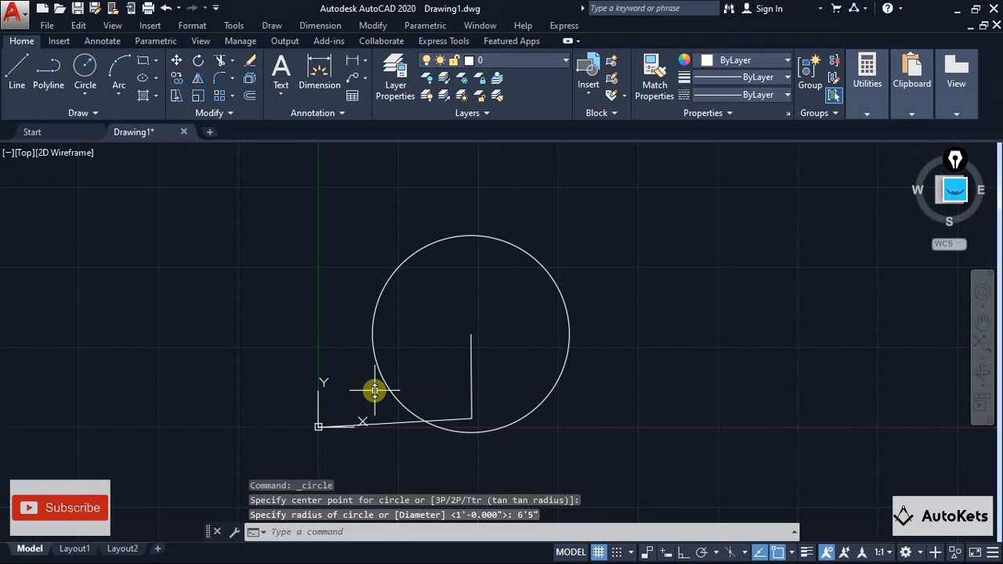
scroll(410, 385, "down", 2)
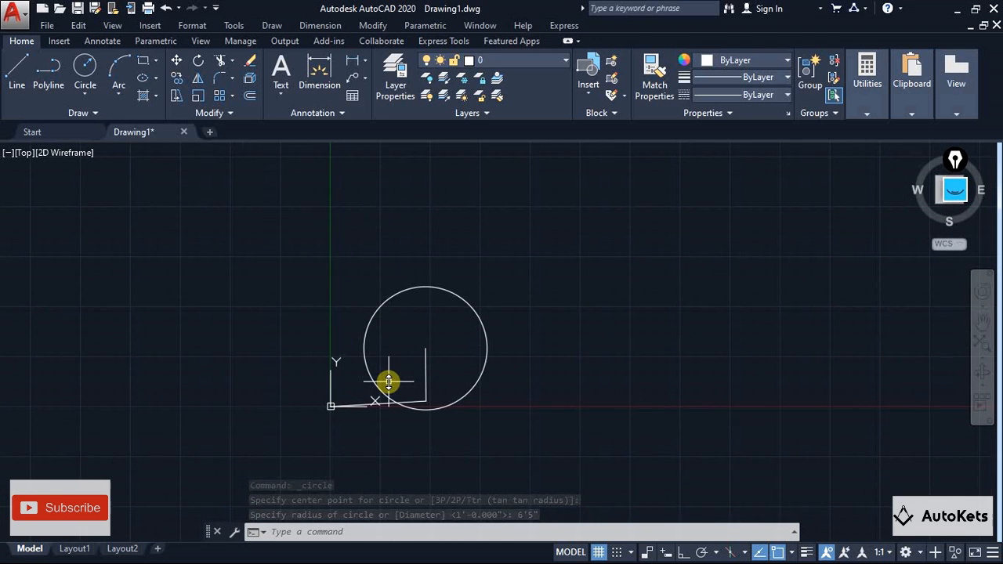